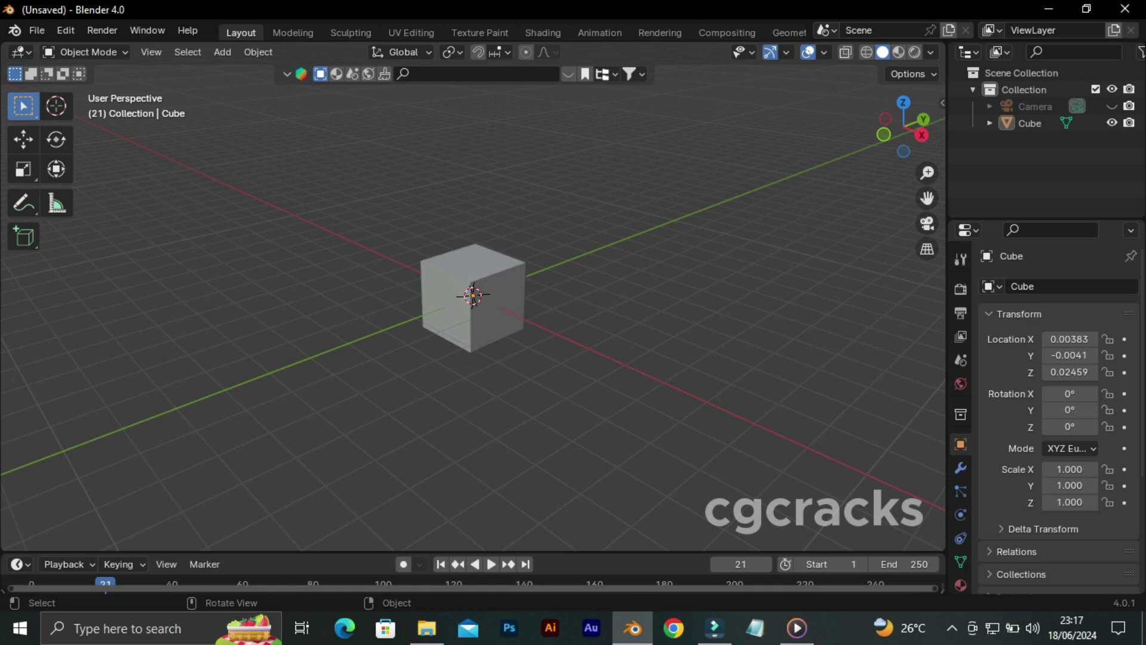
Replace the default cube with a new cylinder mesh
{"action": "left_click", "coordinate": [474, 289]}
{"action": "key", "text": "x"}
{"action": "left_click", "coordinate": [475, 275]}
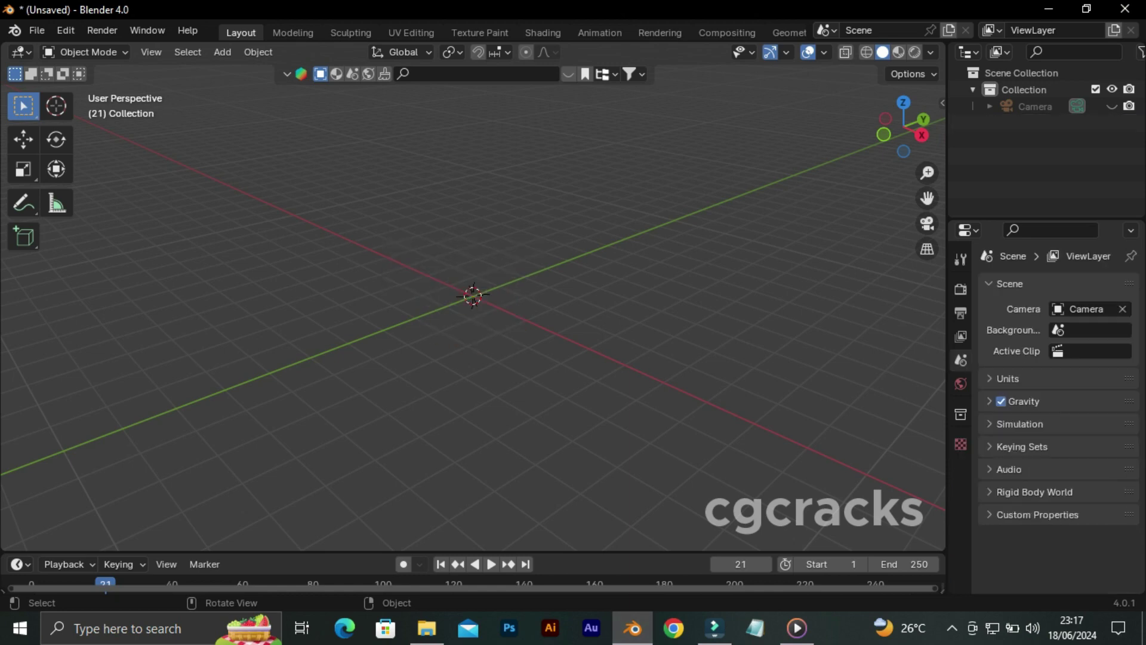
{"action": "key", "text": "shift+a"}
{"action": "left_click", "coordinate": [567, 361]}
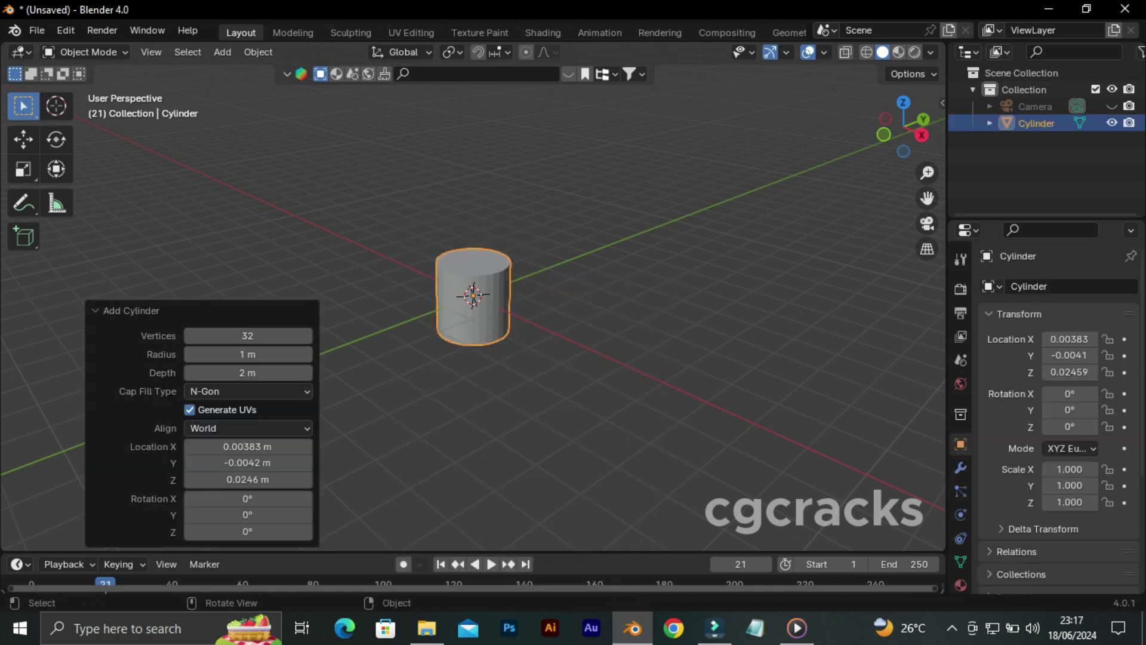
{"action": "left_click", "coordinate": [474, 295]}
Scale the cylinder up uniformly, seen from the front view
{"action": "key", "text": "KP_1"}
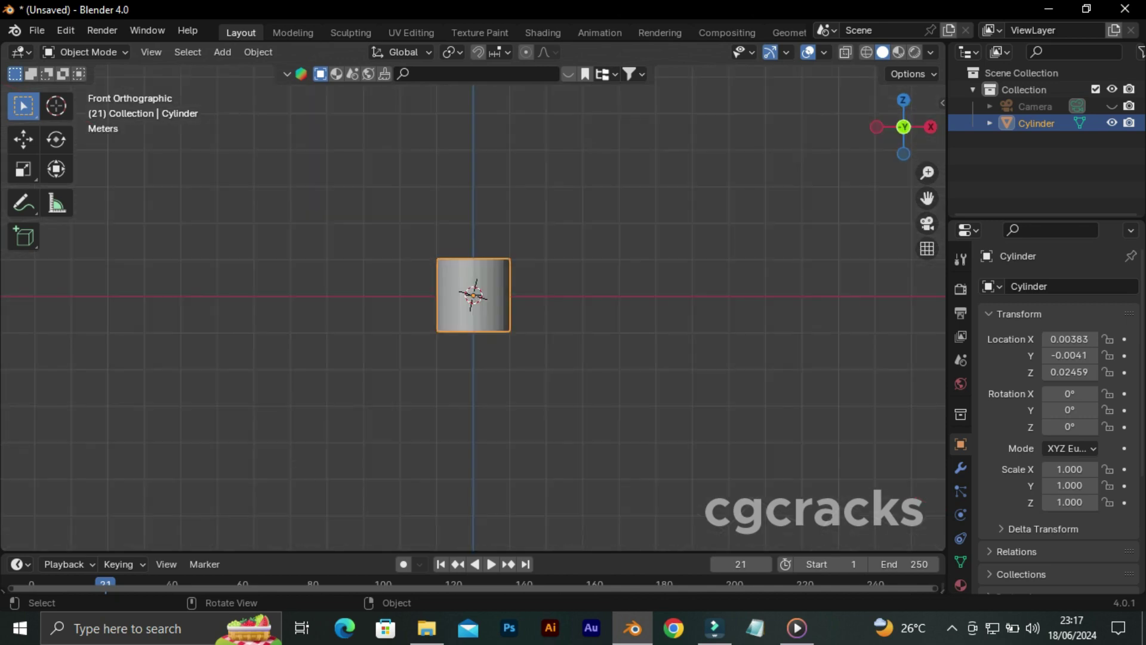
{"action": "key", "text": "s"}
{"action": "left_click", "coordinate": [135, 528]}
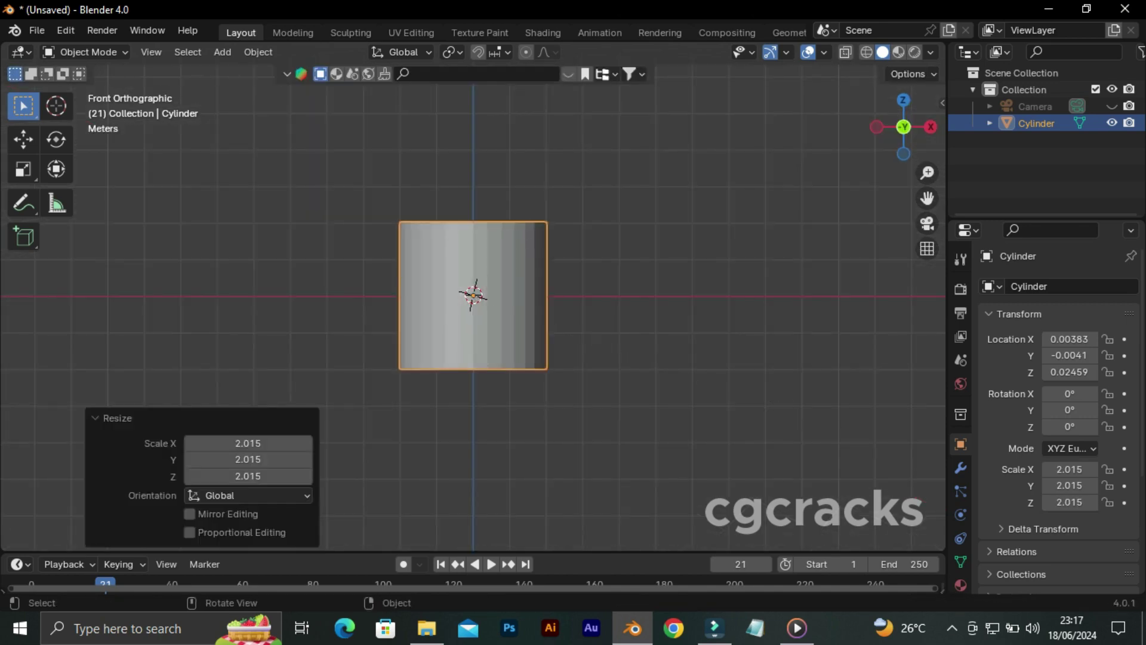
{"action": "left_click", "coordinate": [719, 382]}
{"action": "key", "text": "a"}
{"action": "left_click", "coordinate": [836, 382]}
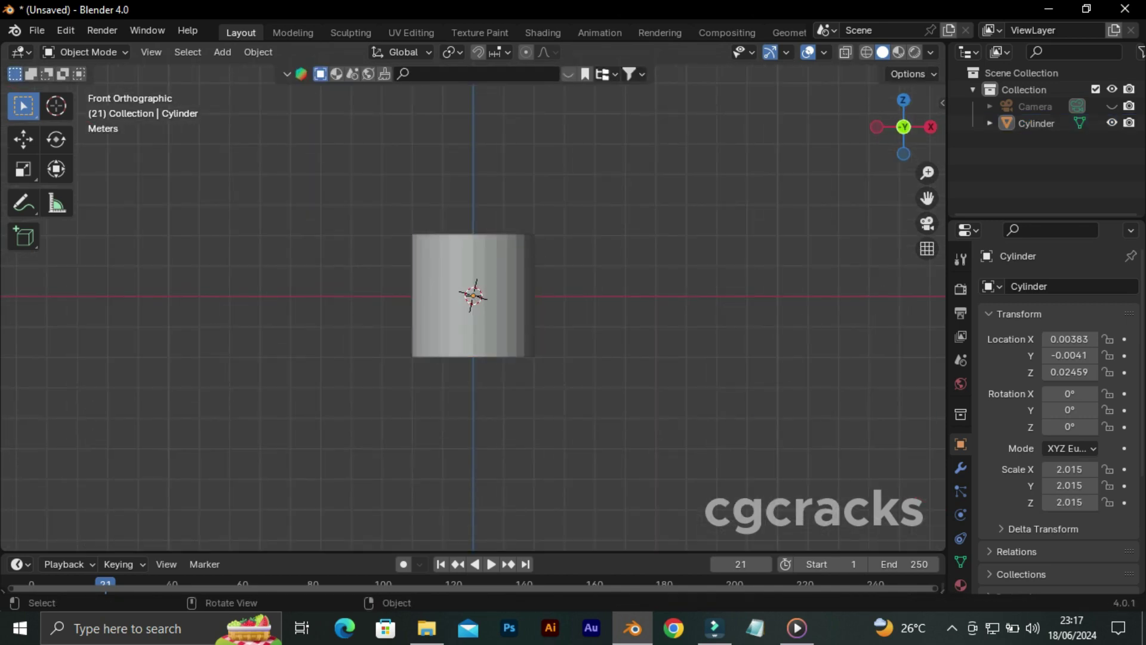
Stretch the cylinder taller along Z and raise it so its base sits on the ground
{"action": "key", "text": "s"}
{"action": "key", "text": "z"}
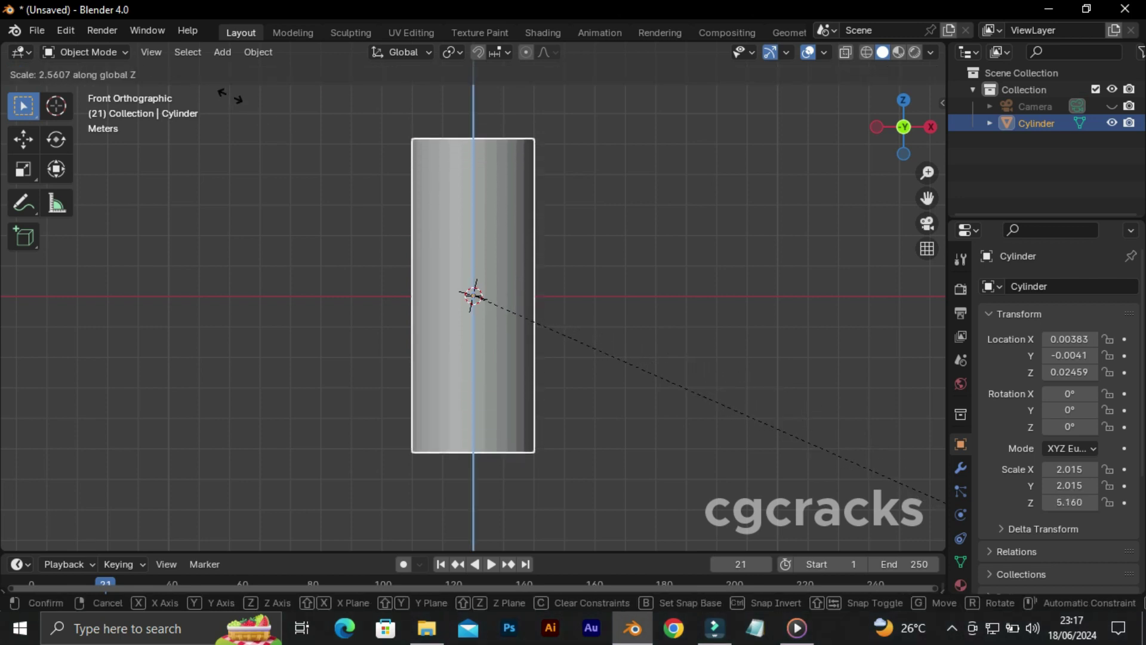
{"action": "key", "text": "Return"}
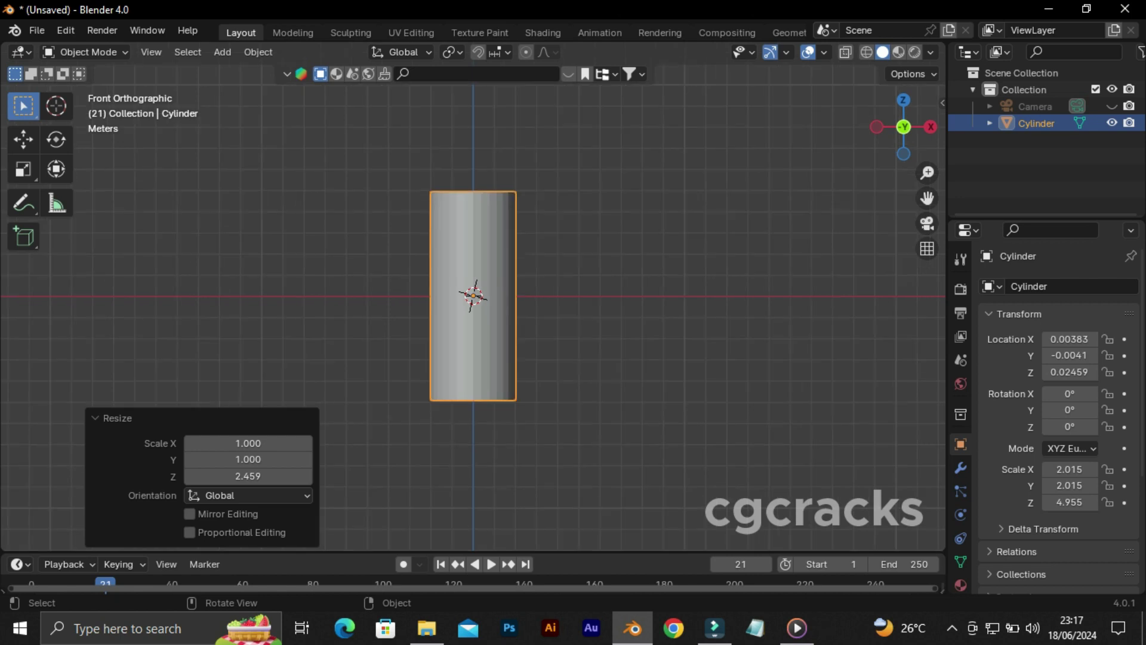
{"action": "key", "text": "g"}
{"action": "key", "text": "z"}
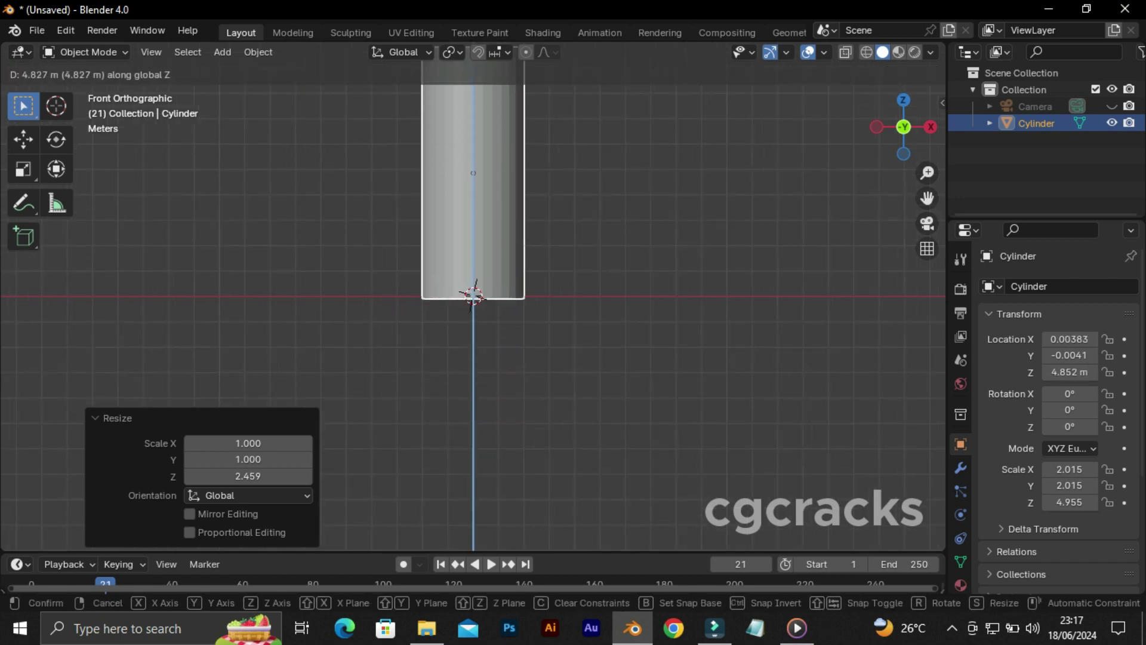
{"action": "key", "text": "Return"}
Inspect the raised cylinder from around it, then reselect it in front view
{"action": "key", "text": "KP_Decimal"}
{"action": "scroll", "coordinate": [477, 298], "scroll_direction": "down", "scroll_amount": 1}
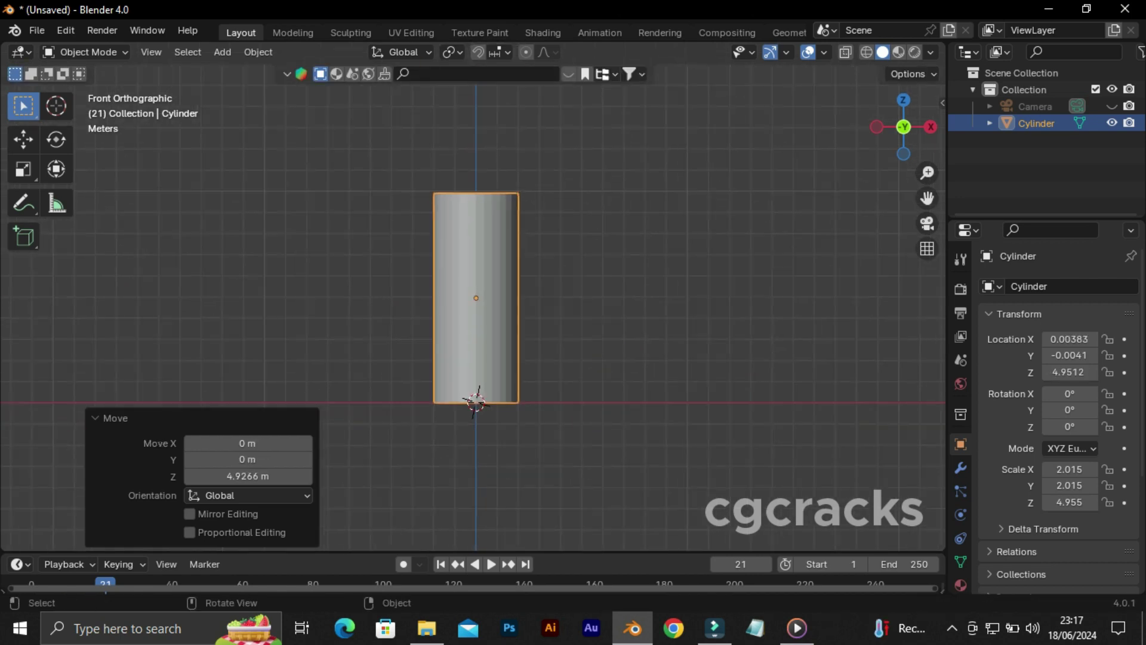
{"action": "scroll", "coordinate": [476, 298], "scroll_direction": "up", "scroll_amount": 1}
{"action": "middle_click_drag", "start_coordinate": [476, 299], "coordinate": [466, 334]}
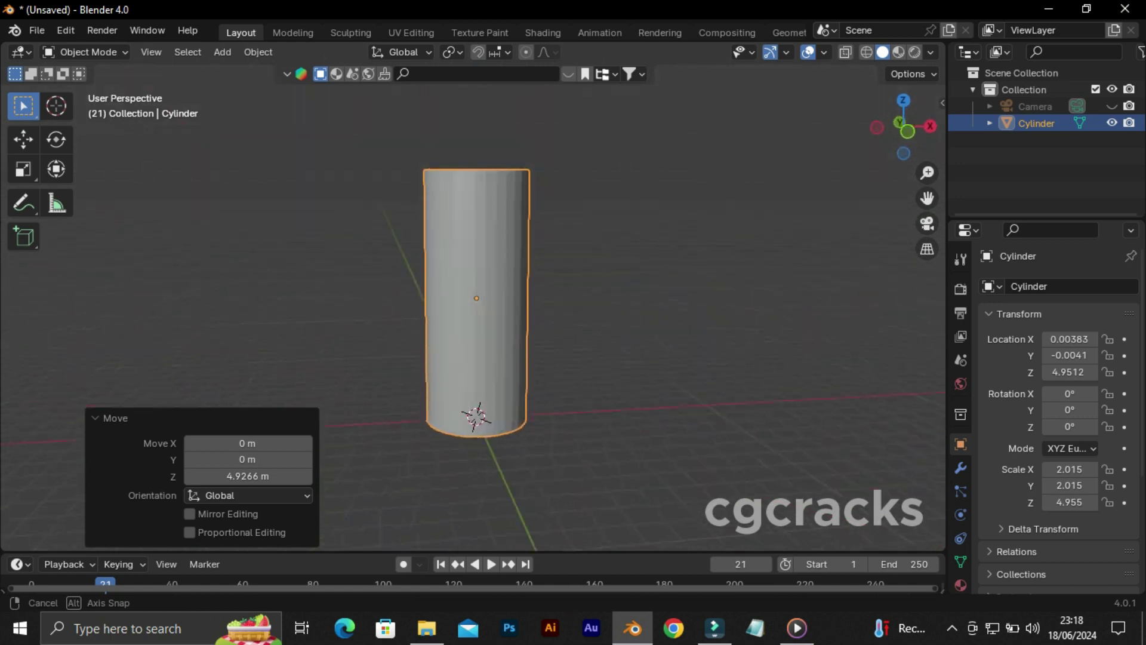
{"action": "key", "text": "KP_1"}
{"action": "key", "text": "alt+a"}
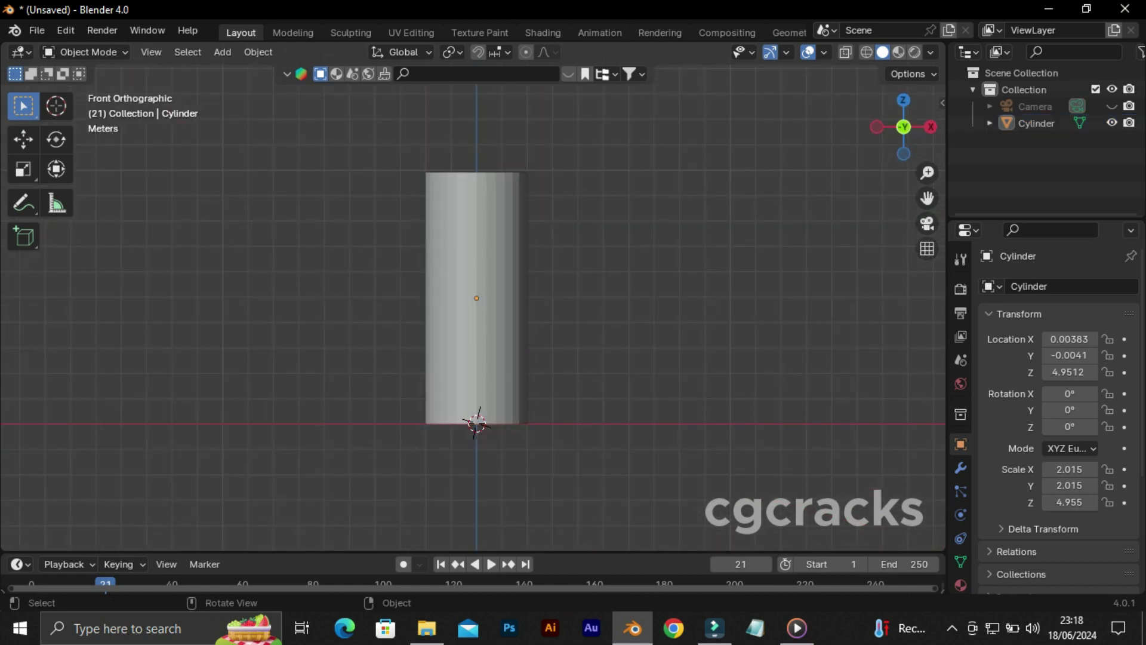
{"action": "left_click", "coordinate": [477, 298]}
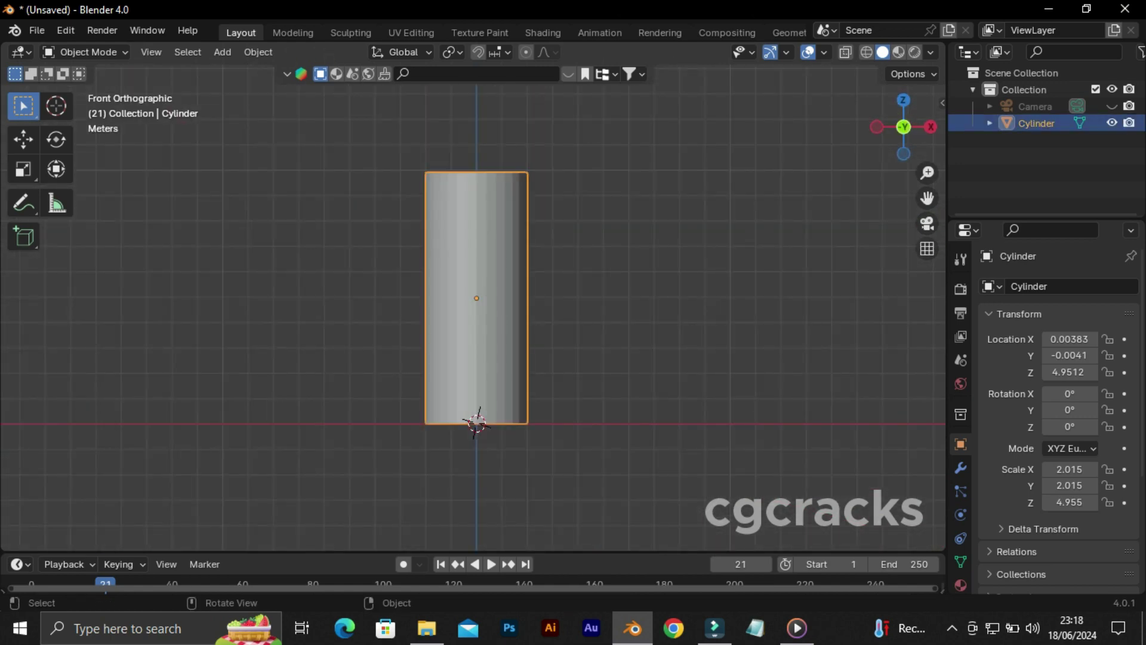
{"action": "key", "text": "grave"}
Enter Edit Mode on the cylinder and look down at its top face
{"action": "key", "text": "Escape"}
{"action": "key", "text": "alt+a"}
{"action": "key", "text": "Tab"}
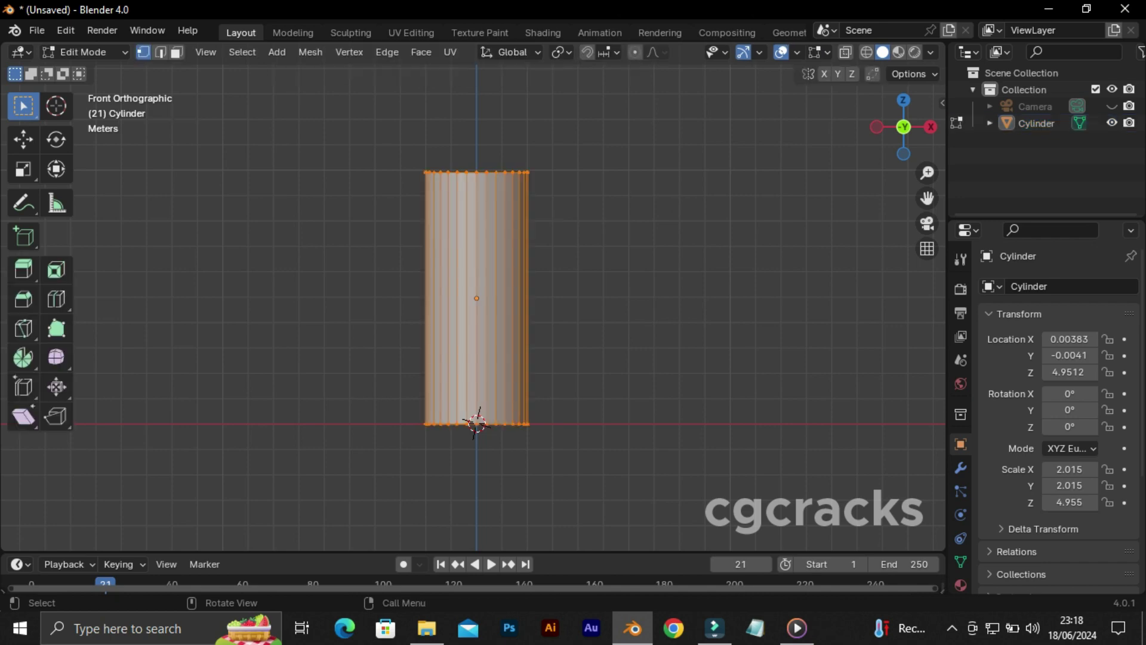
{"action": "middle_click_drag", "start_coordinate": [477, 298], "coordinate": [538, 274]}
{"action": "scroll", "coordinate": [597, 298], "scroll_direction": "down", "scroll_amount": 3}
{"action": "key", "text": "grave"}
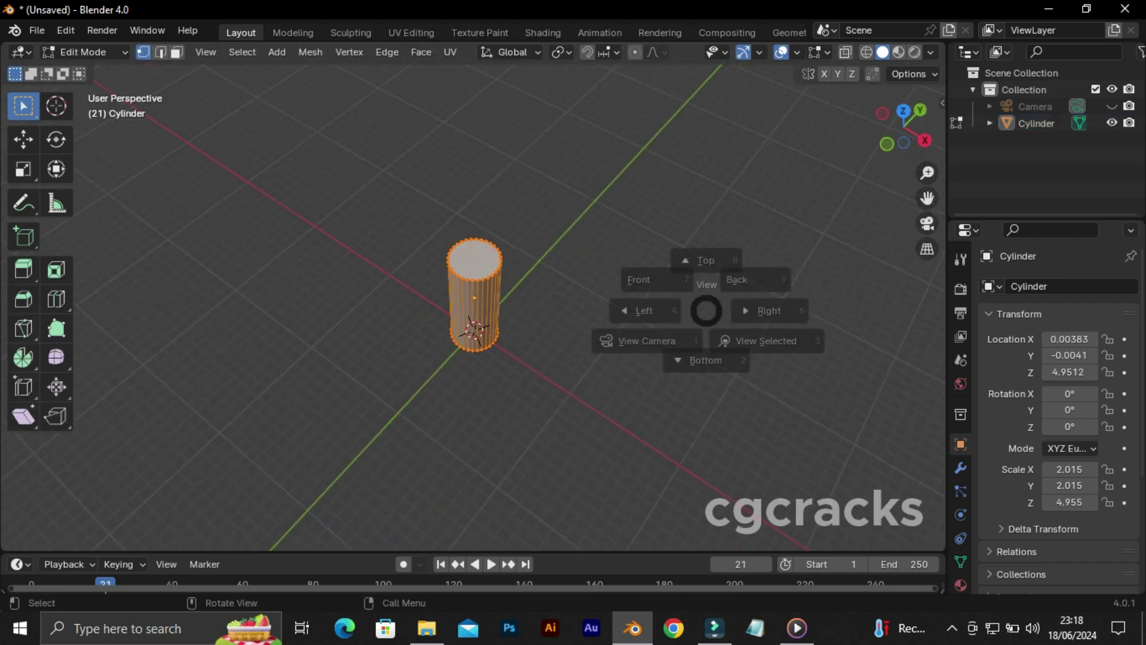
{"action": "key", "text": "8"}
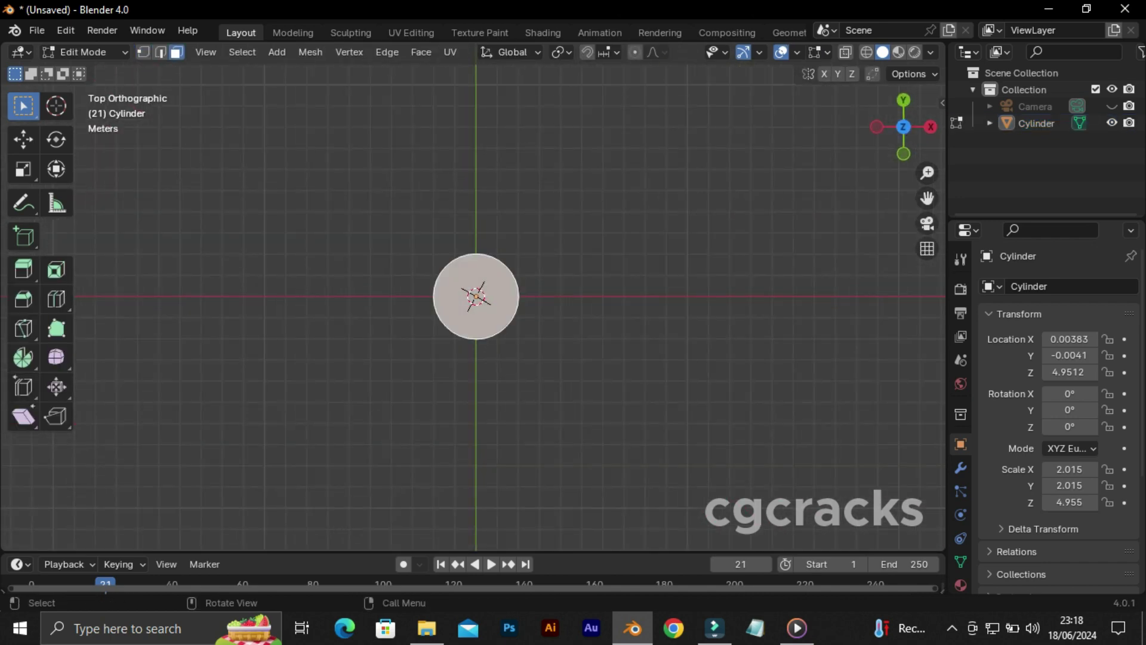
{"action": "scroll", "coordinate": [478, 297], "scroll_direction": "up", "scroll_amount": 4}
Inset the cylinder's top face to leave a rim
{"action": "key", "text": "i"}
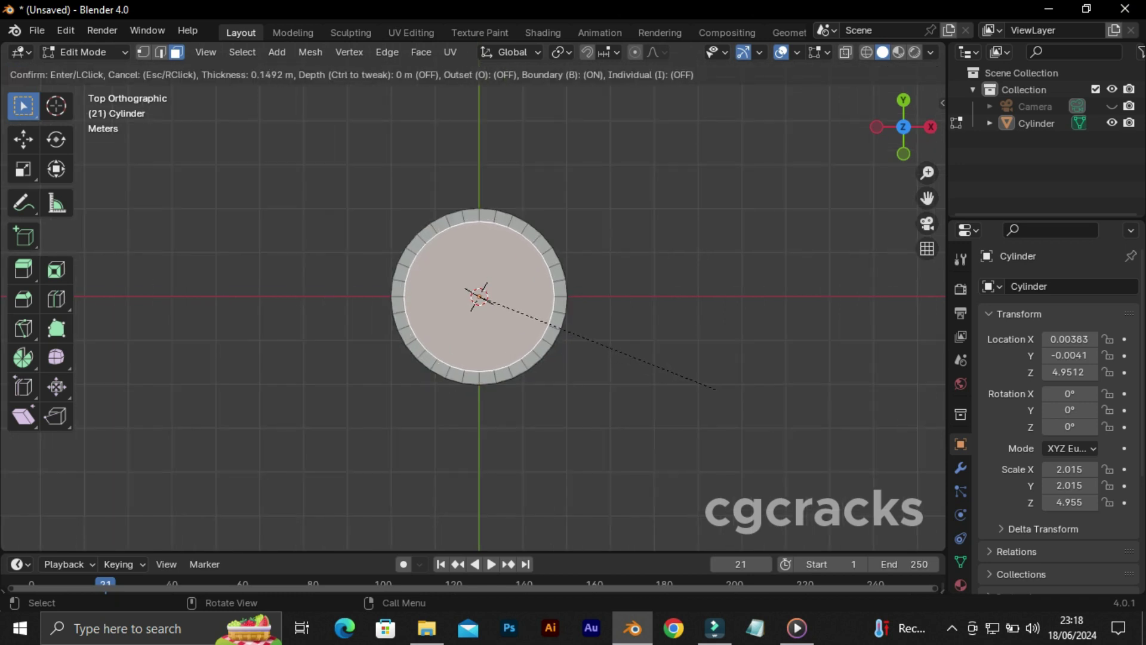
{"action": "left_click", "coordinate": [716, 397]}
{"action": "key", "text": "grave"}
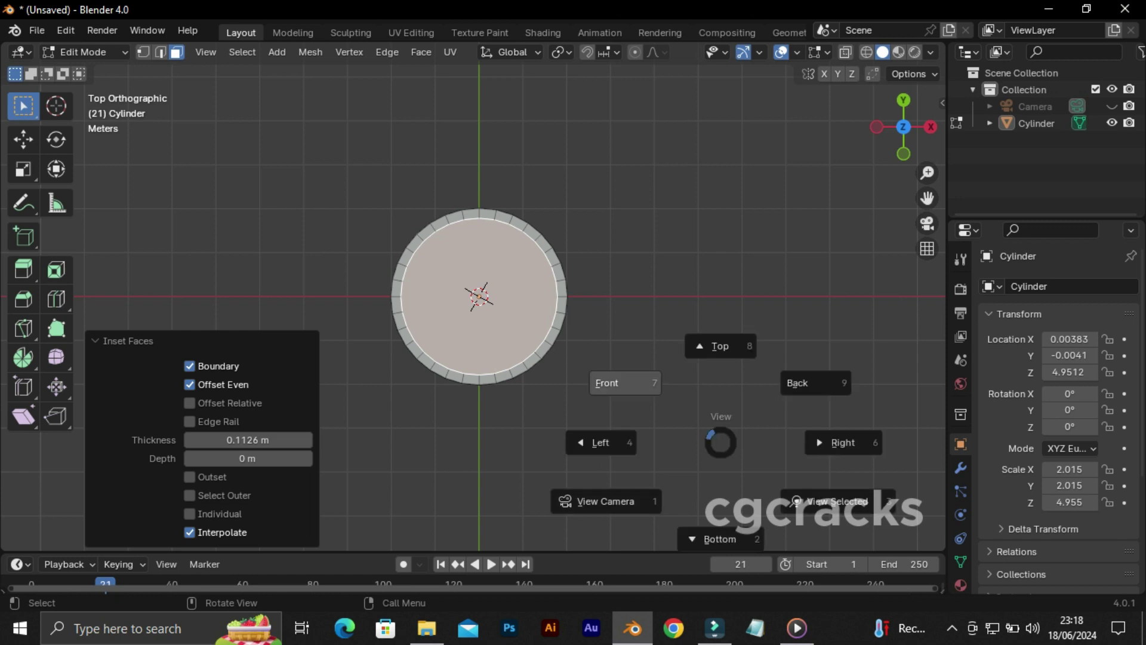
{"action": "left_click", "coordinate": [609, 381]}
{"action": "scroll", "coordinate": [476, 299], "scroll_direction": "down", "scroll_amount": 4}
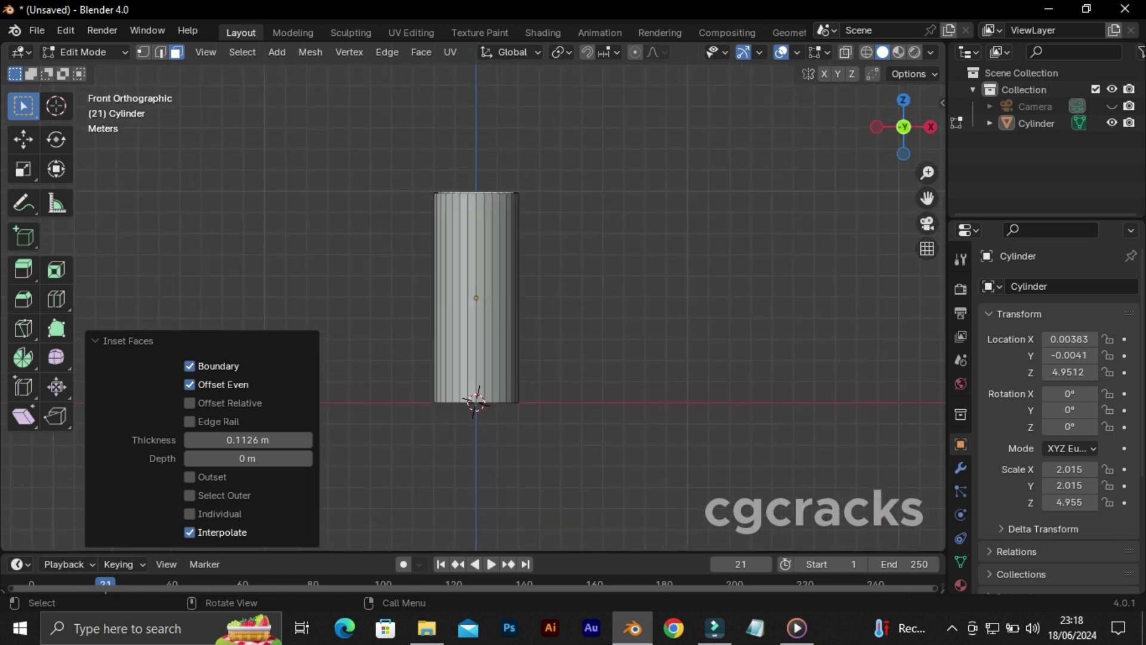
Extrude the inset face 3.0949 m upward into a narrower neck
{"action": "key", "text": "e"}
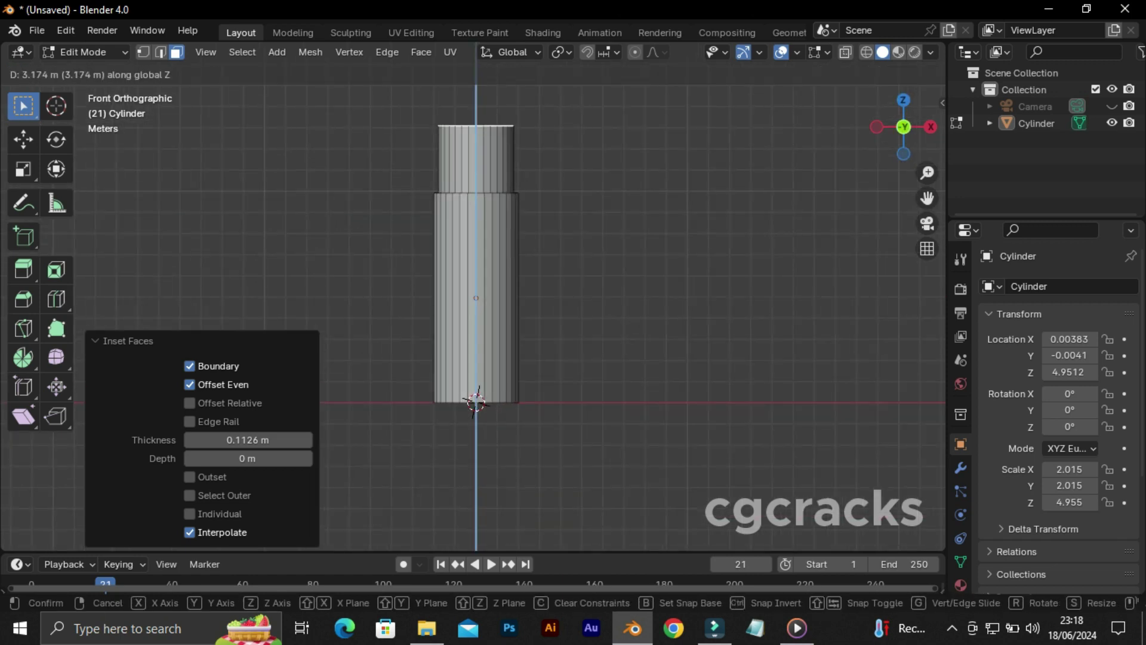
{"action": "key", "text": "Return"}
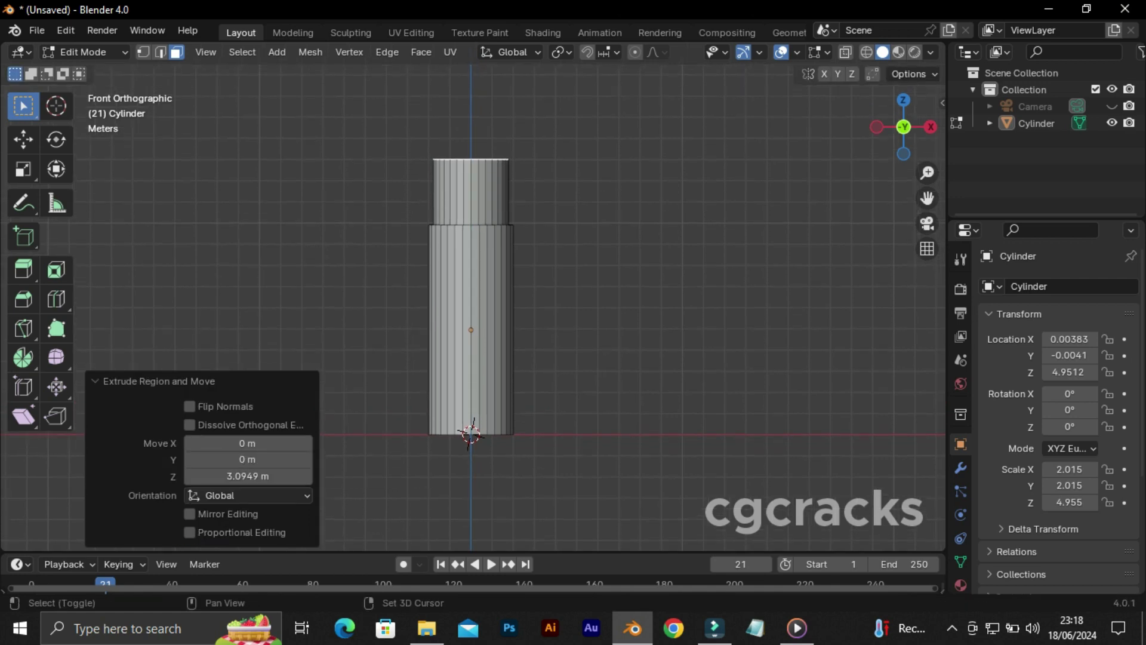
{"action": "scroll", "coordinate": [504, 103], "scroll_direction": "up", "scroll_amount": 2}
{"action": "scroll", "coordinate": [470, 299], "scroll_direction": "up", "scroll_amount": 1}
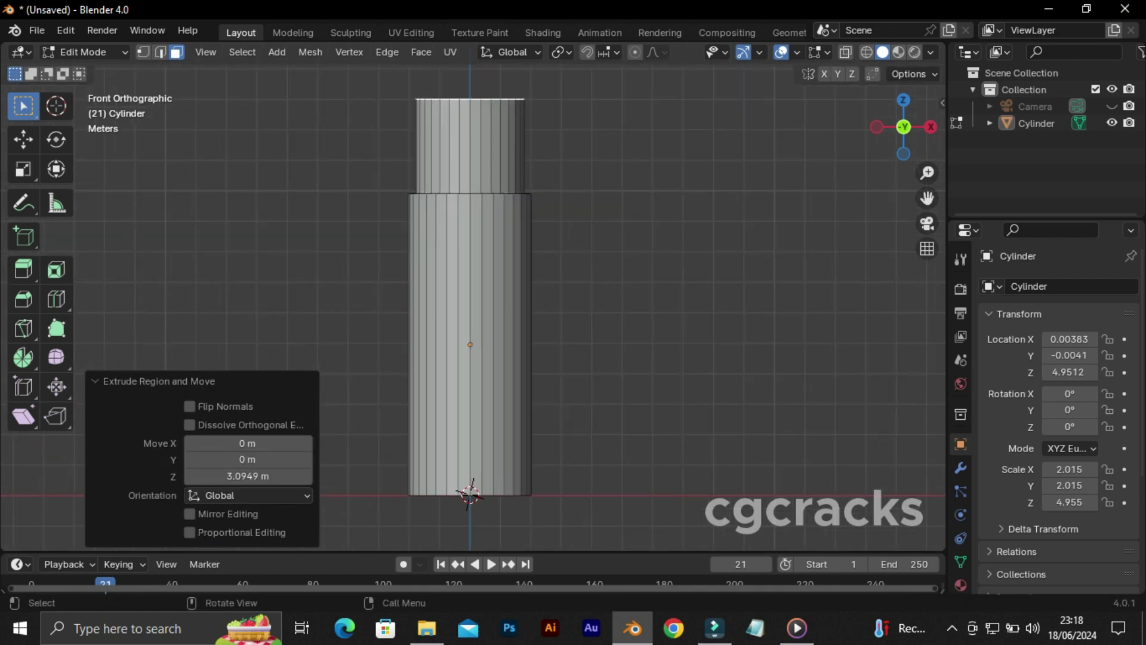
{"action": "middle_click_drag", "start_coordinate": [470, 299], "coordinate": [489, 269]}
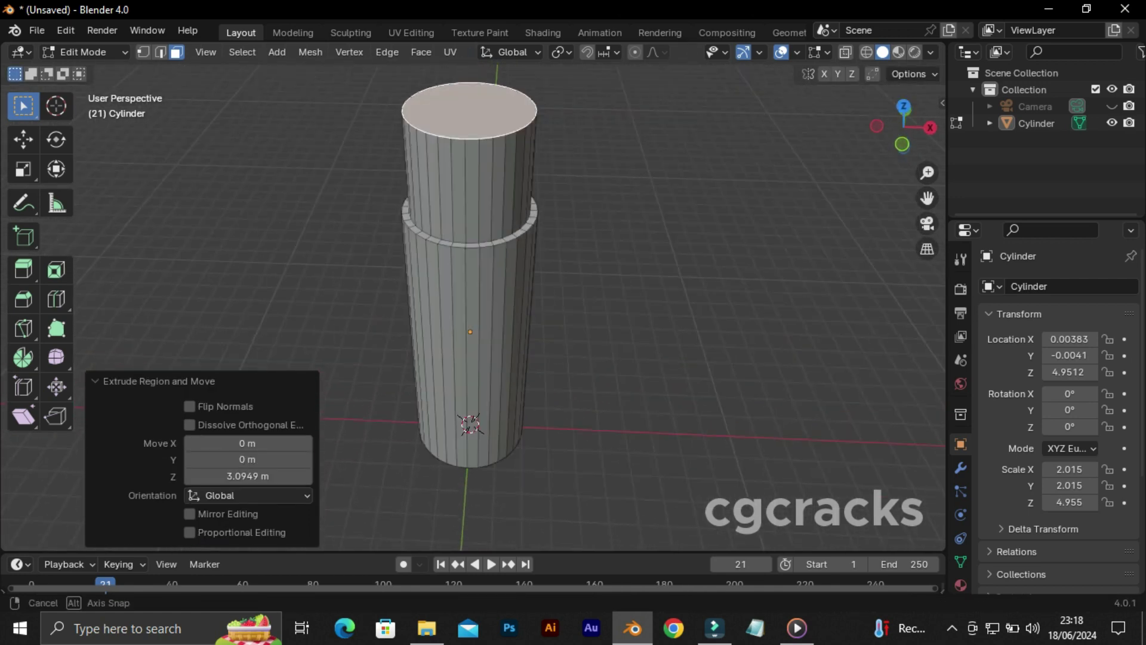
{"action": "mouse_move", "coordinate": [490, 269]}
{"action": "middle_mouse_down"}
{"action": "mouse_move", "coordinate": [472, 287]}
{"action": "mouse_move", "coordinate": [472, 236]}
{"action": "middle_mouse_up"}
In edge select mode, bevel the cylinder's bottom edge loop
{"action": "key", "text": "alt+a"}
{"action": "key", "text": "2"}
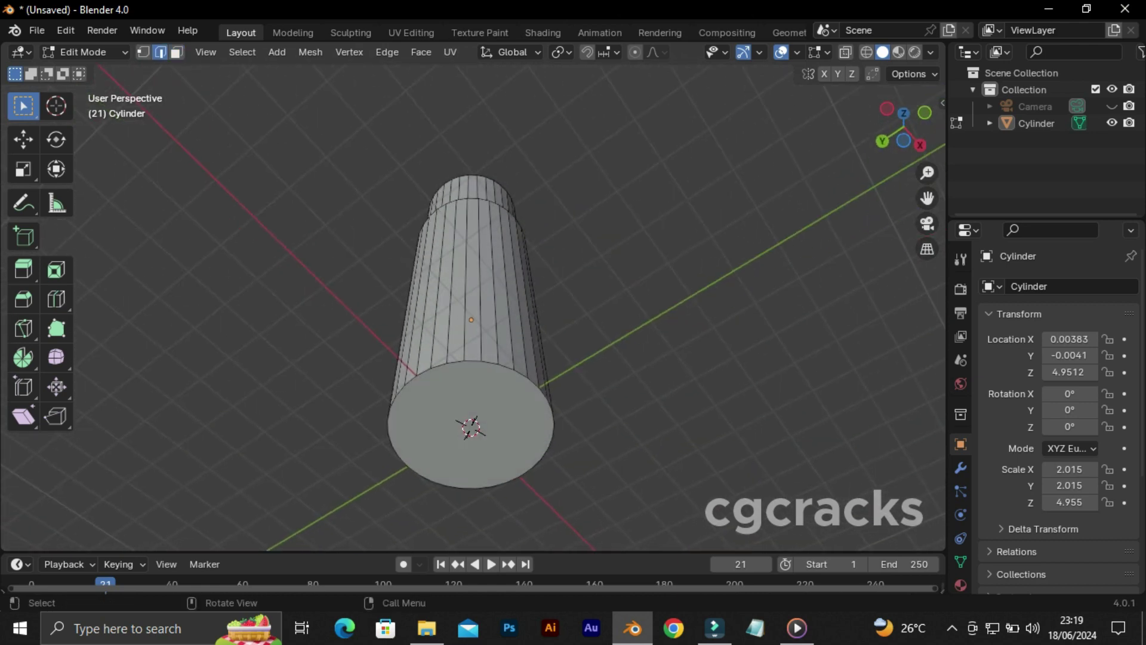
{"action": "key", "text": "super"}
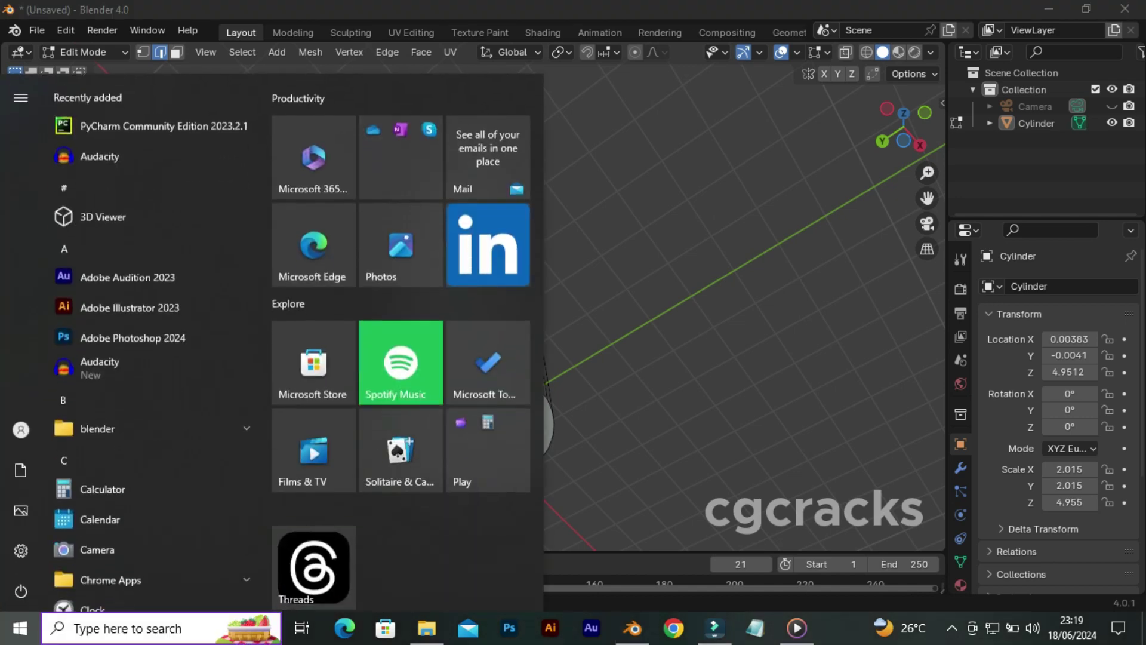
{"action": "key", "text": "super"}
{"action": "left_click", "coordinate": [489, 362], "text": "alt"}
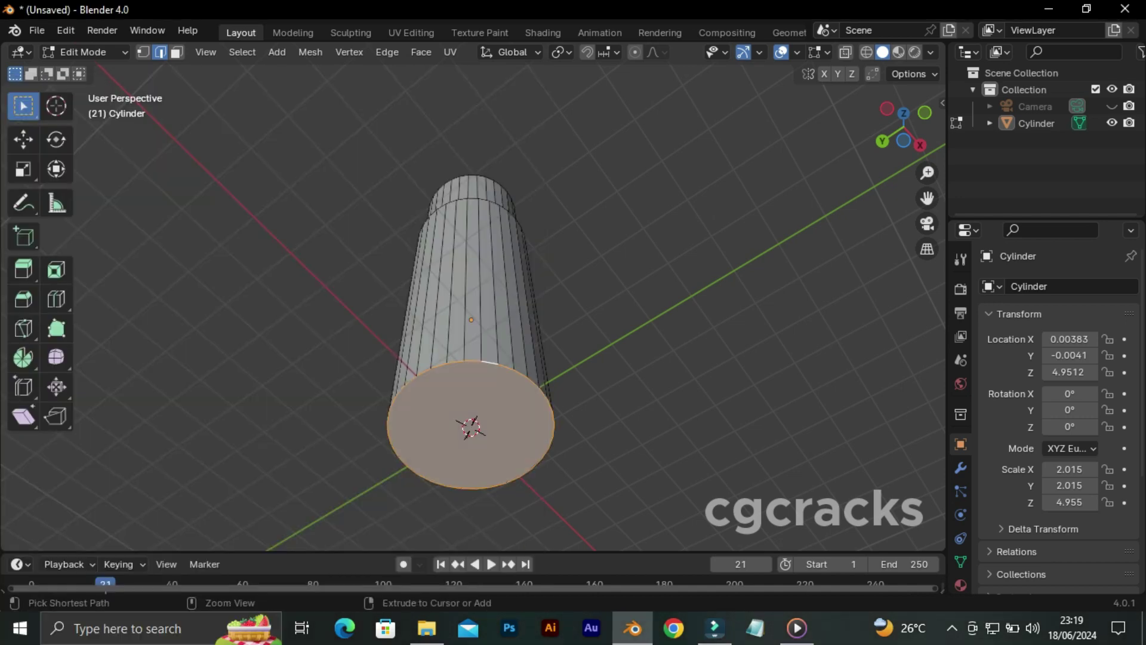
{"action": "key", "text": "ctrl+b"}
{"action": "scroll", "coordinate": [676, 348], "scroll_direction": "up", "scroll_amount": 3}
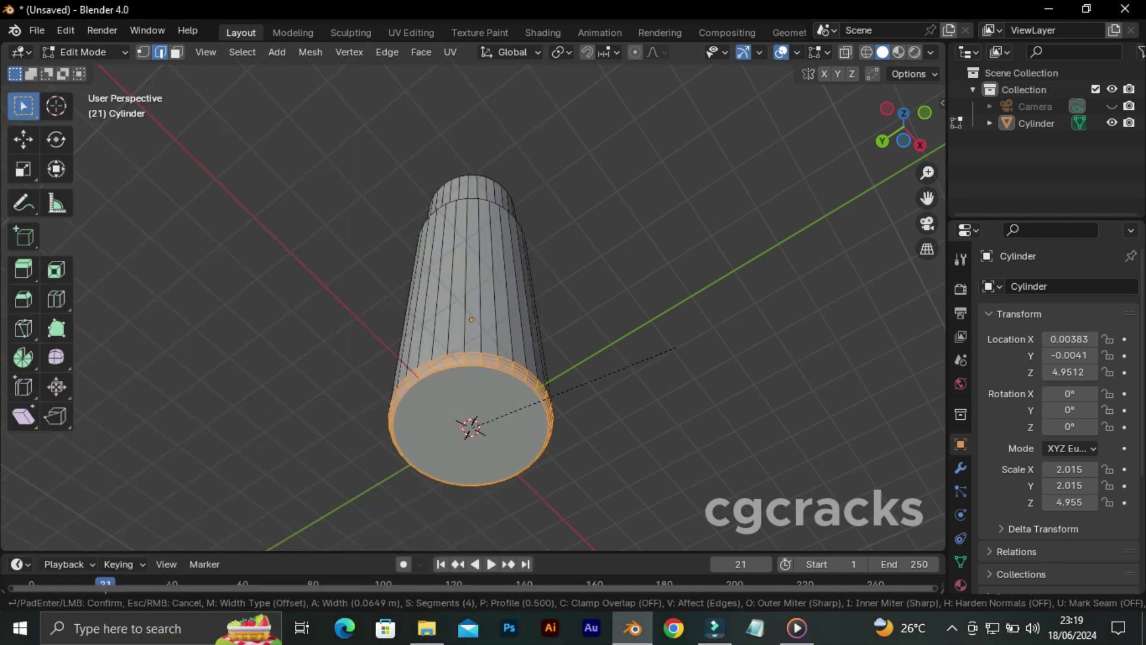
{"action": "left_click", "coordinate": [676, 347]}
{"action": "middle_click_drag", "start_coordinate": [676, 348], "coordinate": [633, 496]}
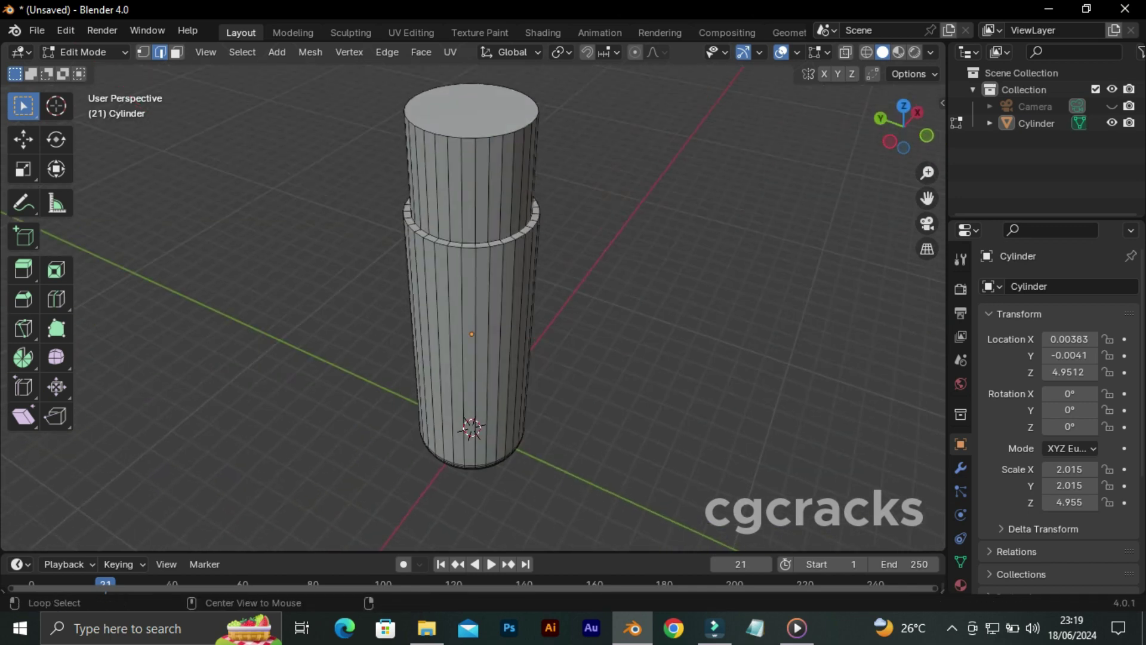
Bevel the shoulder step ring and the cap's top edge ring
{"action": "key", "text": "ctrl+b"}
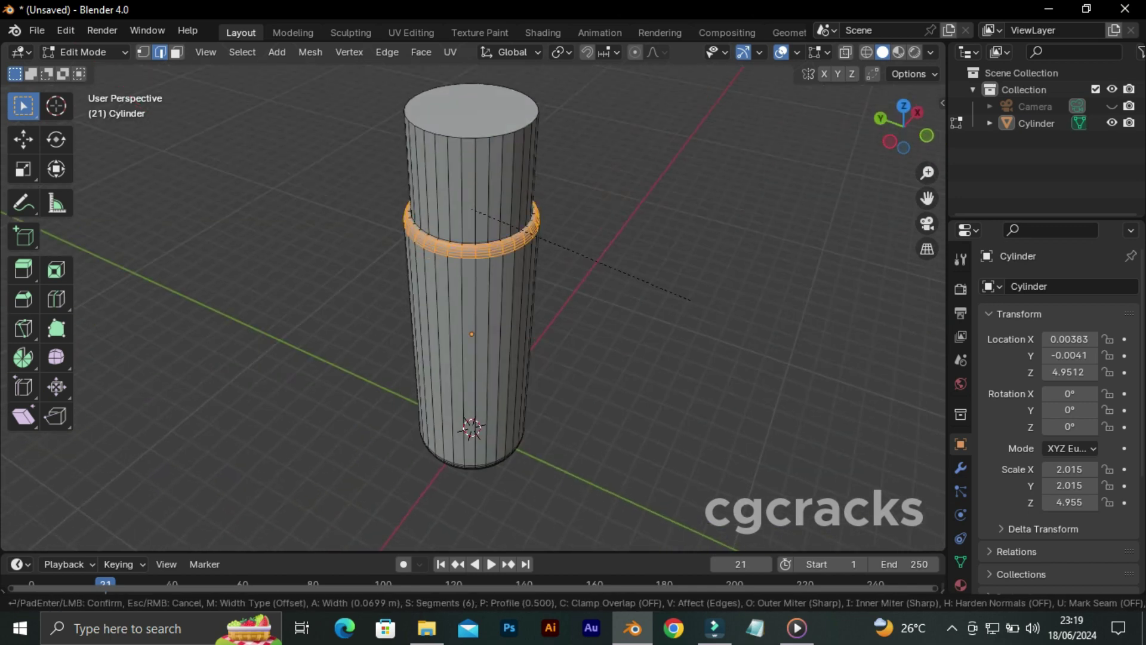
{"action": "left_click", "coordinate": [693, 295]}
{"action": "middle_click_drag", "start_coordinate": [692, 294], "coordinate": [680, 322]}
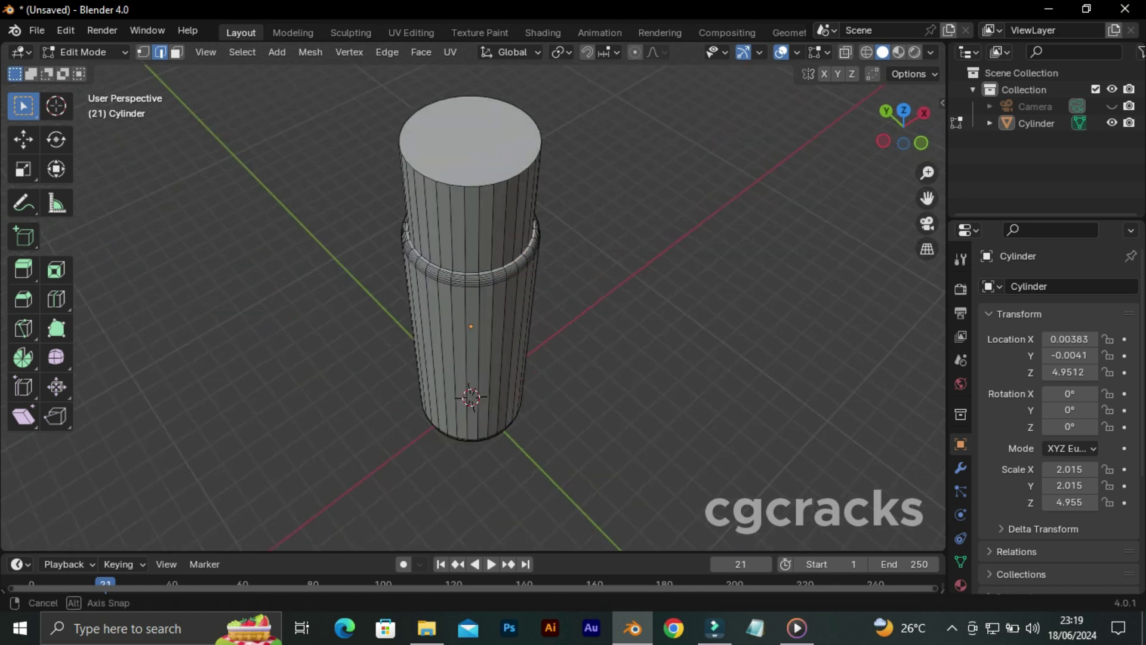
{"action": "scroll", "coordinate": [472, 299], "scroll_direction": "down", "scroll_amount": 2}
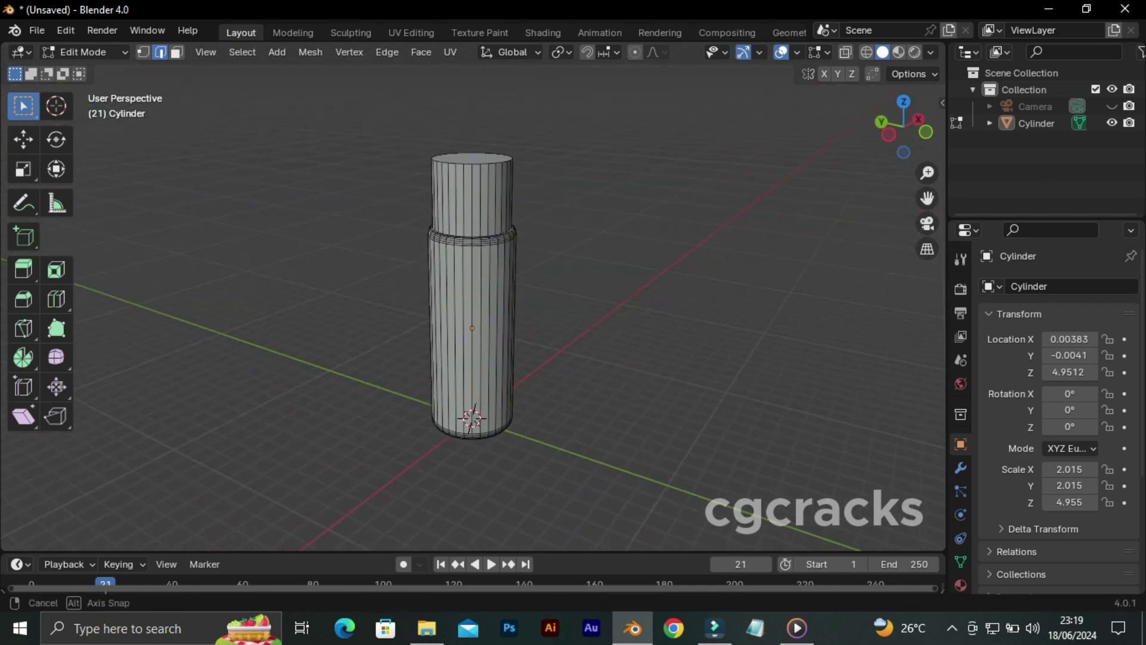
{"action": "middle_click_drag", "start_coordinate": [472, 299], "coordinate": [472, 287]}
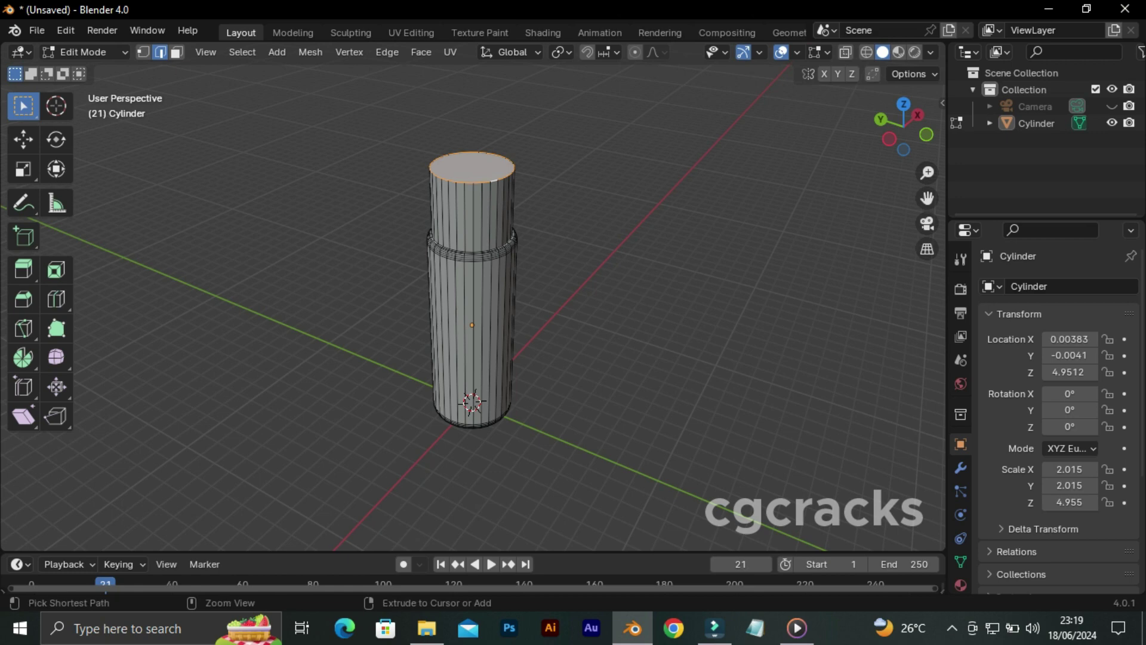
{"action": "key", "text": "ctrl+b"}
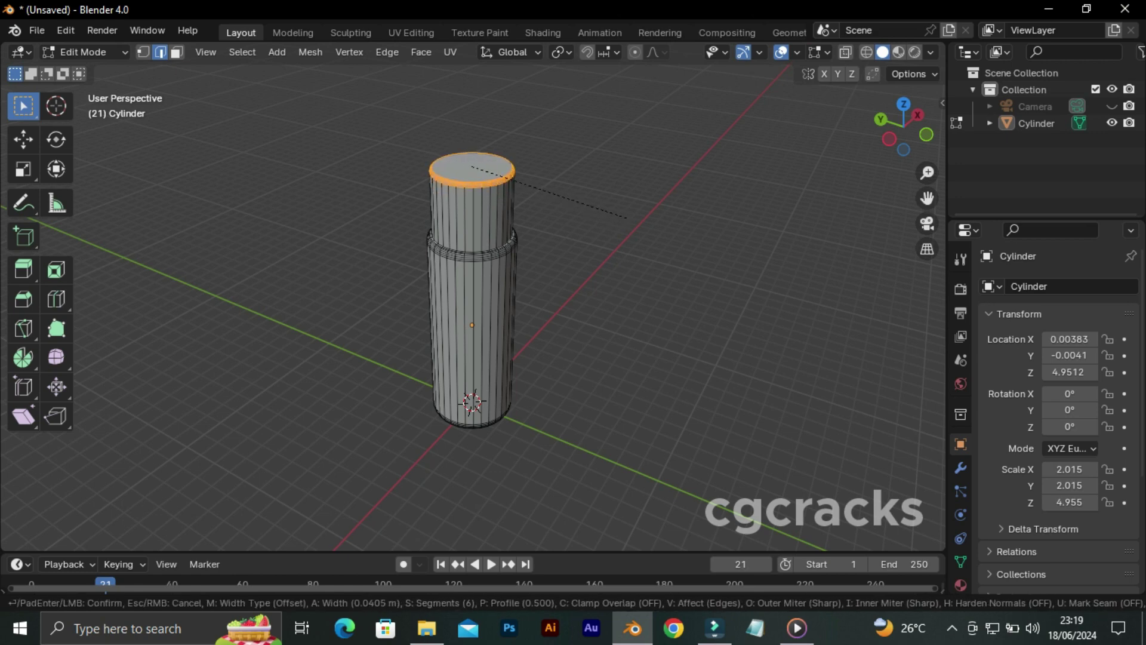
{"action": "left_click", "coordinate": [627, 218]}
{"action": "middle_click_drag", "start_coordinate": [627, 218], "coordinate": [603, 190]}
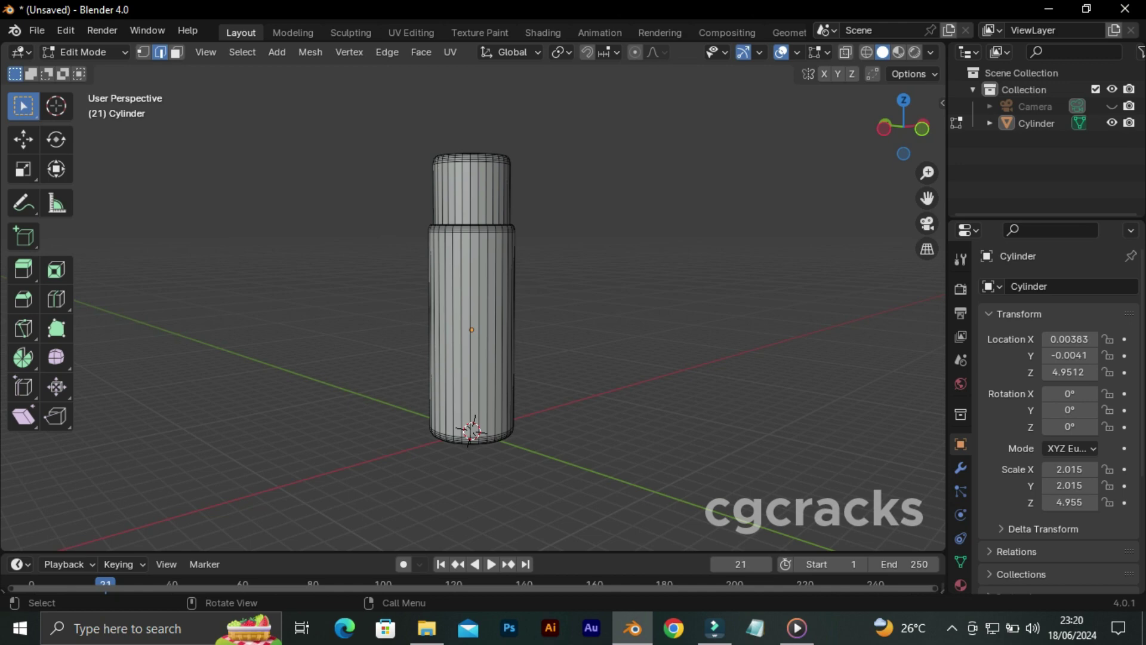
In front orthographic view, add 14 centred loop cuts across the bottle's lower body
{"action": "key", "text": "KP_5"}
{"action": "key", "text": "KP_1"}
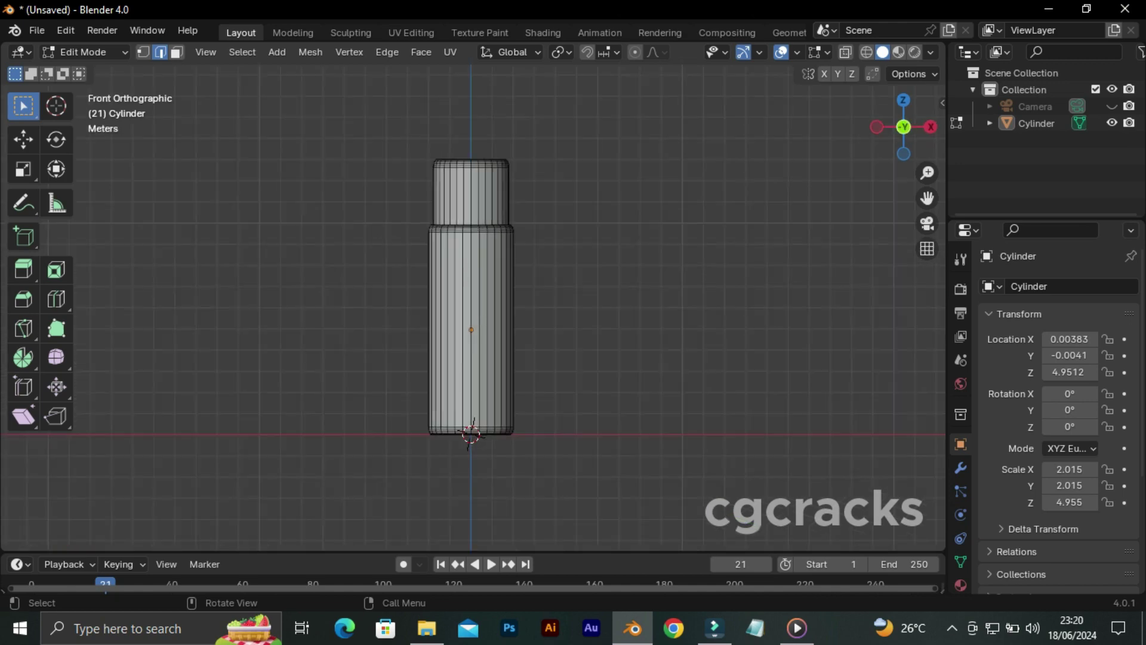
{"action": "key", "text": "ctrl+r"}
{"action": "left_click", "coordinate": [525, 328]}
{"action": "right_click", "coordinate": [535, 326]}
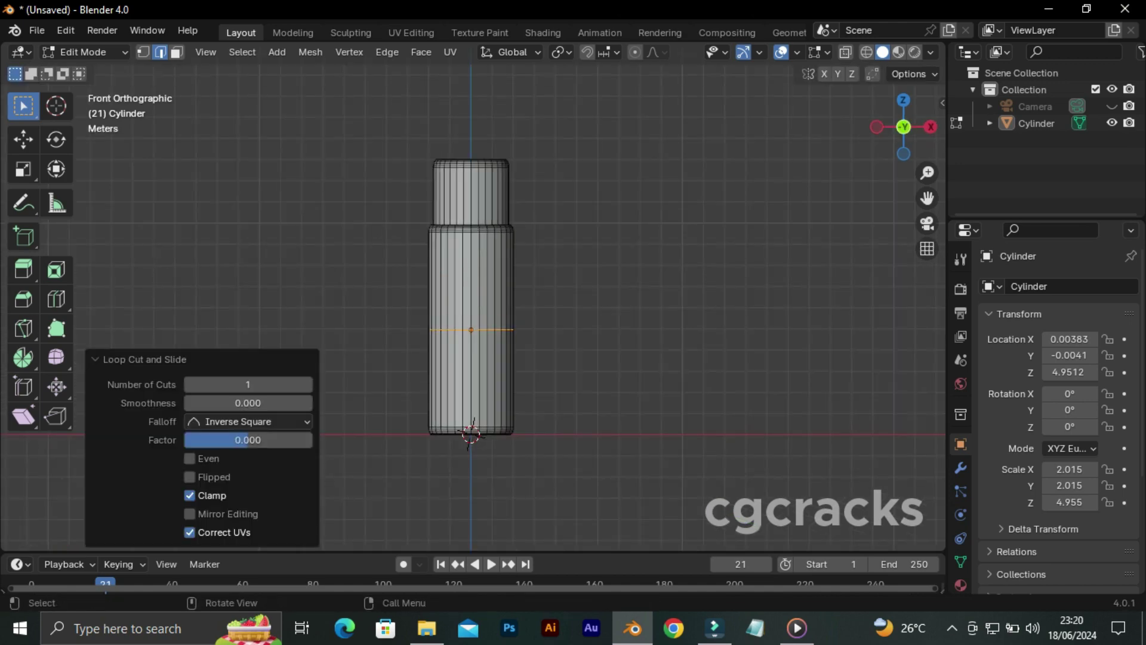
{"action": "left_click", "coordinate": [307, 384]}
{"action": "left_click", "coordinate": [307, 384]}
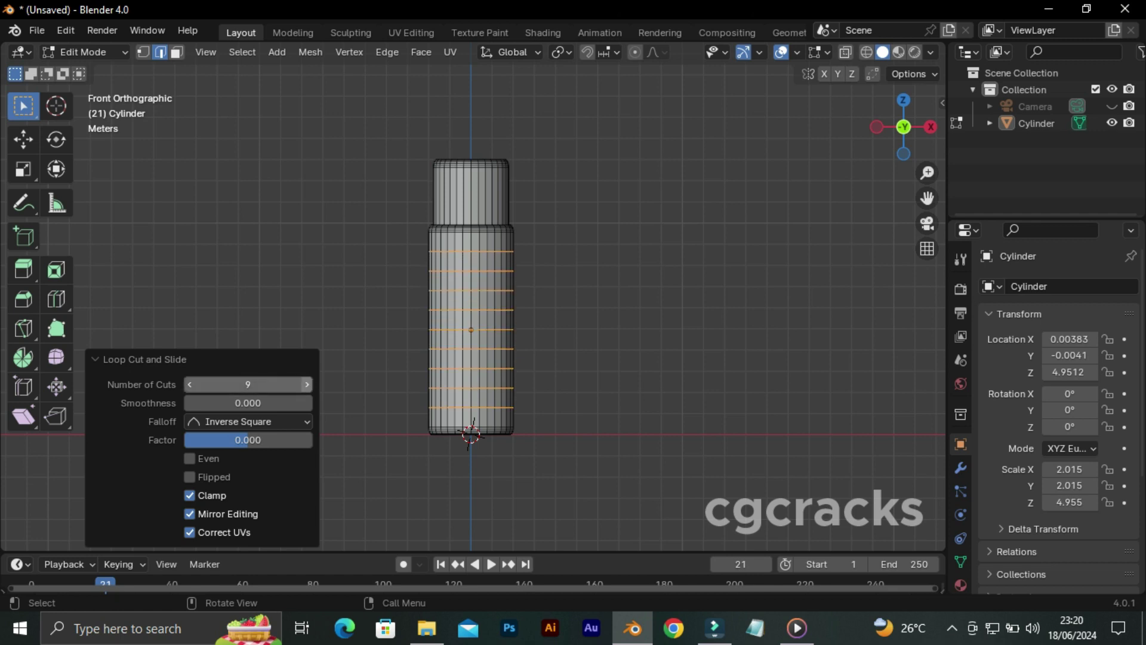
{"action": "left_click", "coordinate": [307, 384]}
{"action": "left_click", "coordinate": [307, 384]}
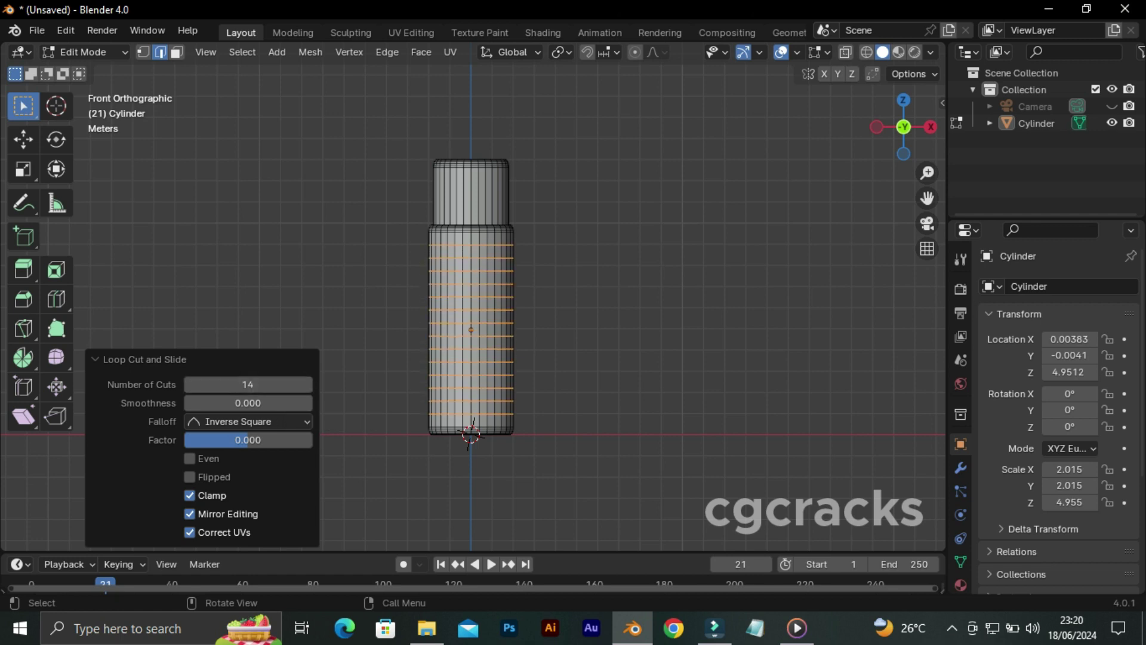
{"action": "key", "text": "alt+a"}
{"action": "scroll", "coordinate": [470, 304], "scroll_direction": "up", "scroll_amount": 1}
{"action": "scroll", "coordinate": [470, 304], "scroll_direction": "up", "scroll_amount": 2}
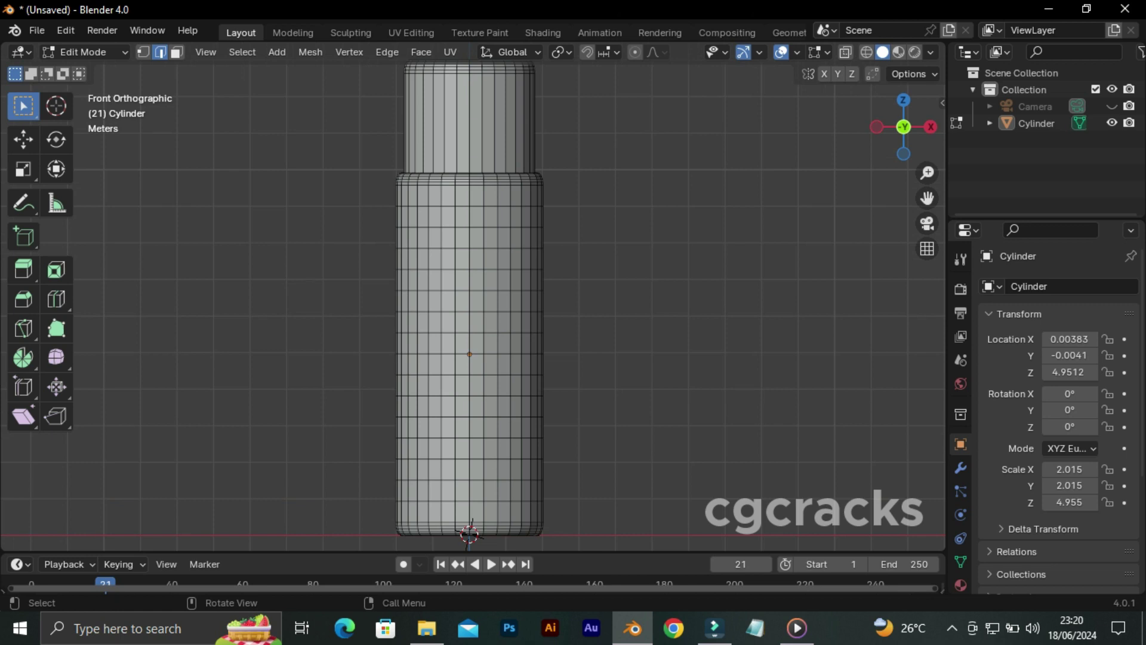
In wireframe display, box-select the middle band of body faces
{"action": "key", "text": "z"}
{"action": "left_click", "coordinate": [543, 363]}
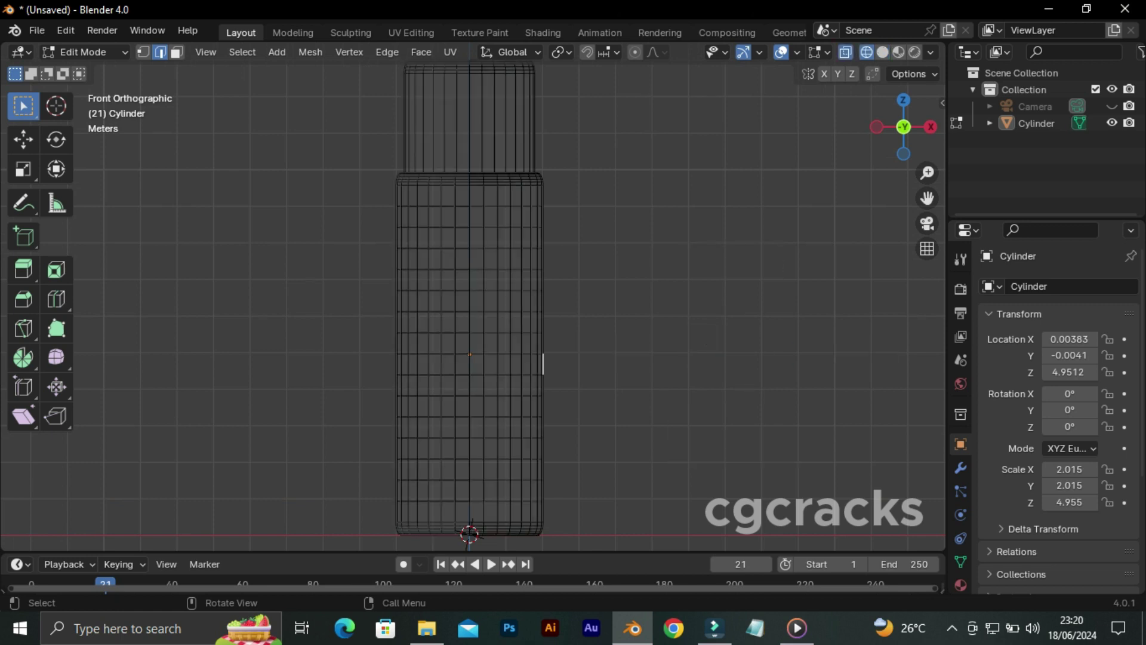
{"action": "left_click_drag", "start_coordinate": [366, 249], "coordinate": [659, 430]}
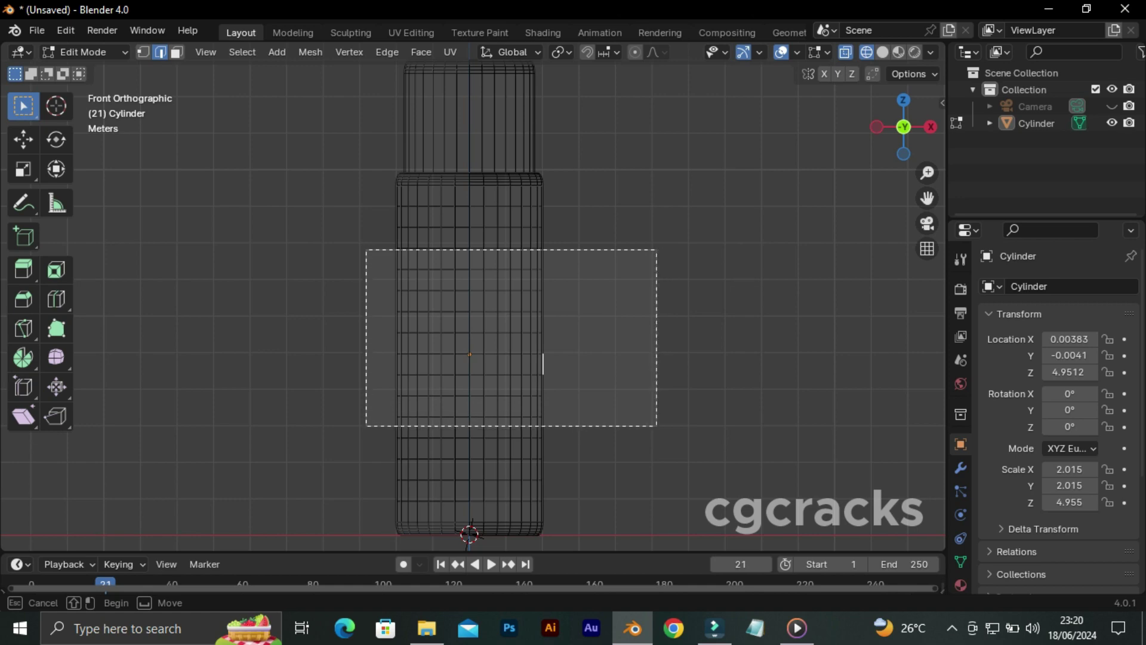
{"action": "scroll", "coordinate": [471, 287], "scroll_direction": "down", "scroll_amount": 1}
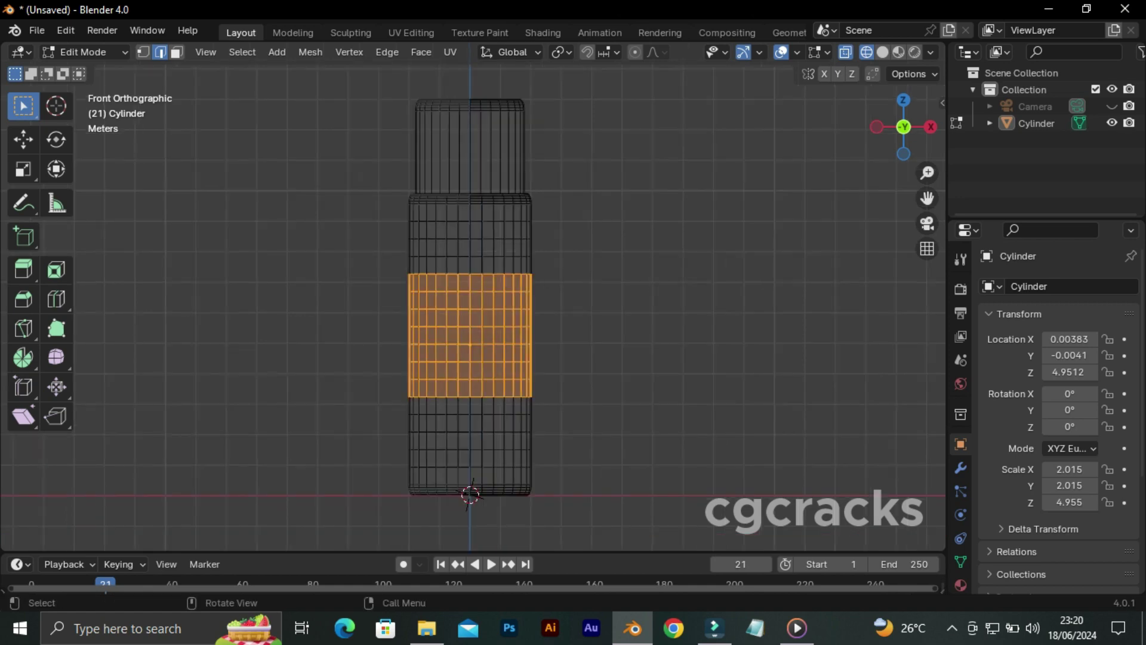
{"action": "middle_click_drag", "start_coordinate": [472, 299], "coordinate": [508, 269]}
{"action": "key", "text": "KP_1"}
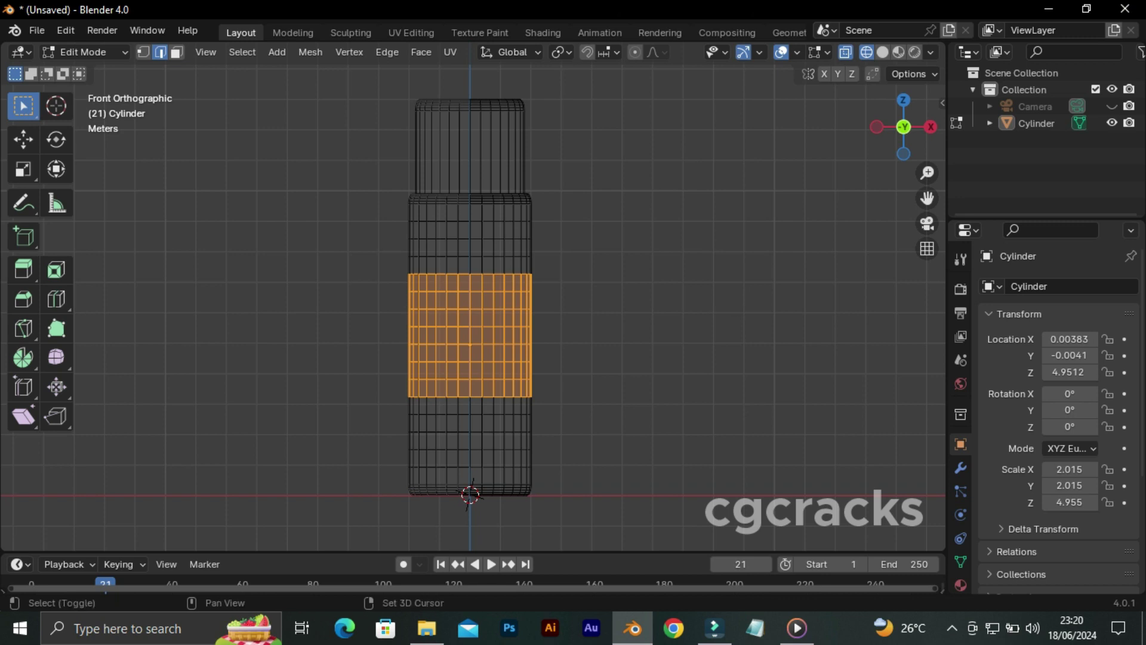
Duplicate the middle band in place and separate it into its own object, Cylinder.001
{"action": "key", "text": "shift+d"}
{"action": "key", "text": "Escape"}
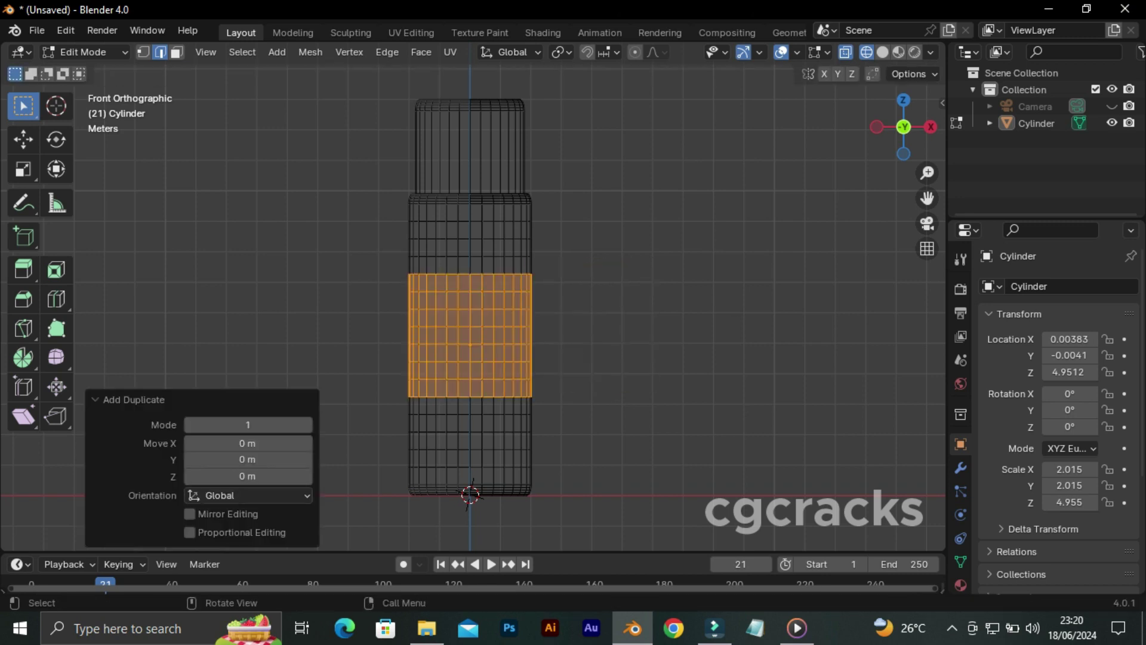
{"action": "key", "text": "g"}
{"action": "key", "text": "x"}
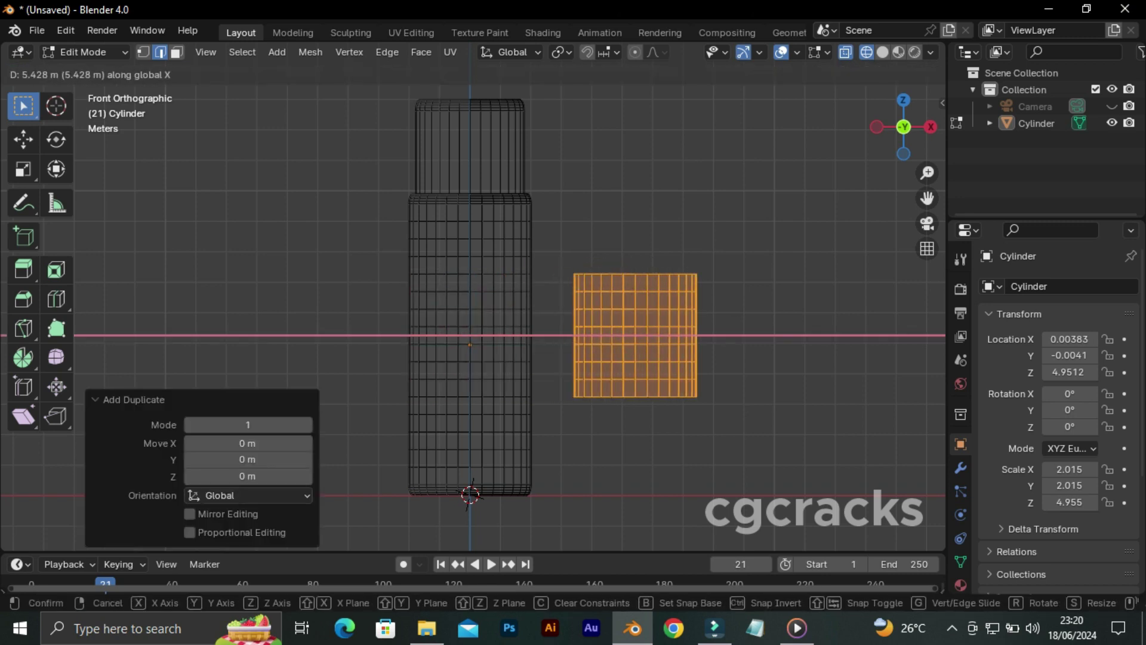
{"action": "key", "text": "Escape"}
{"action": "key", "text": "z"}
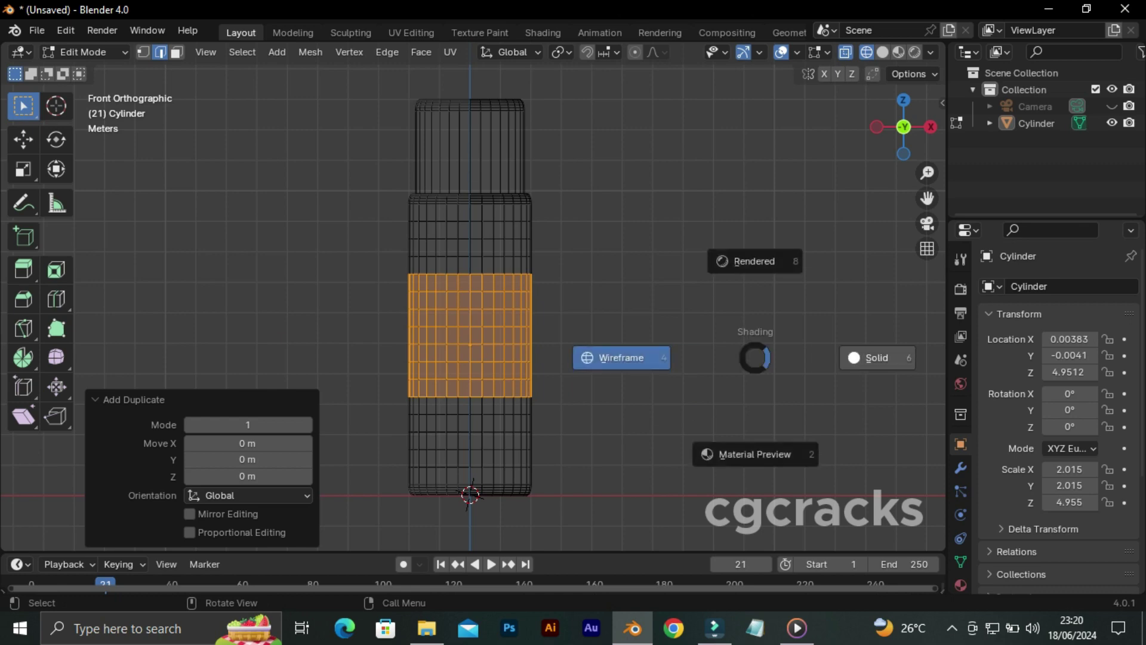
{"action": "key", "text": "6"}
{"action": "key", "text": "p"}
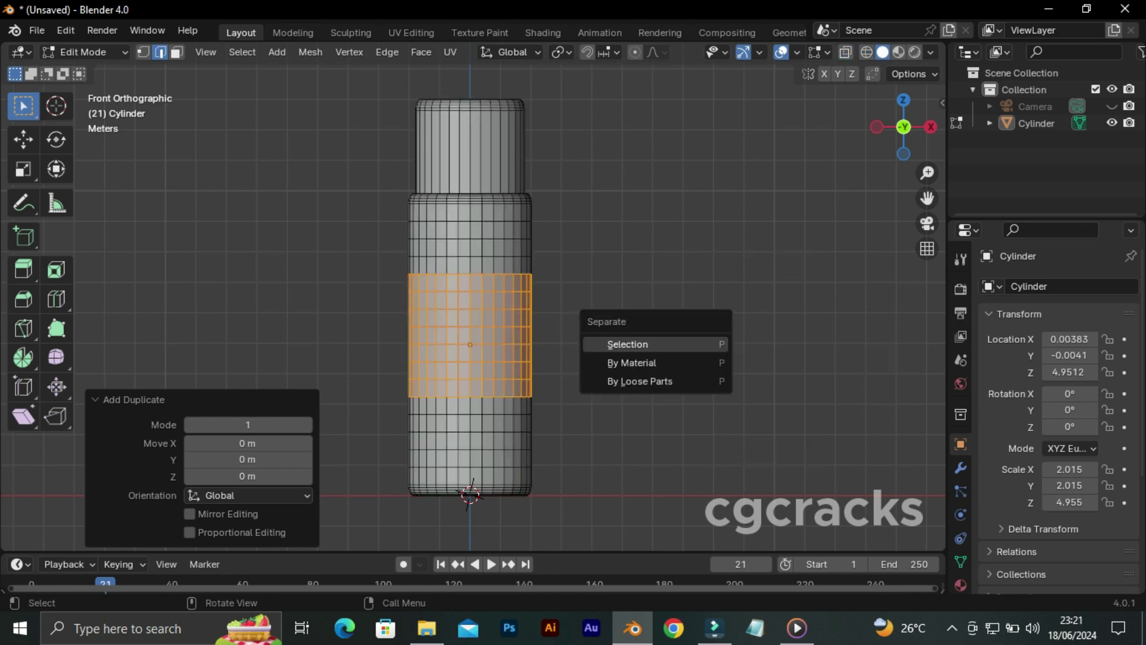
{"action": "key", "text": "Return"}
Return to Object Mode and select the bottle body in front view
{"action": "key", "text": "KP_8"}
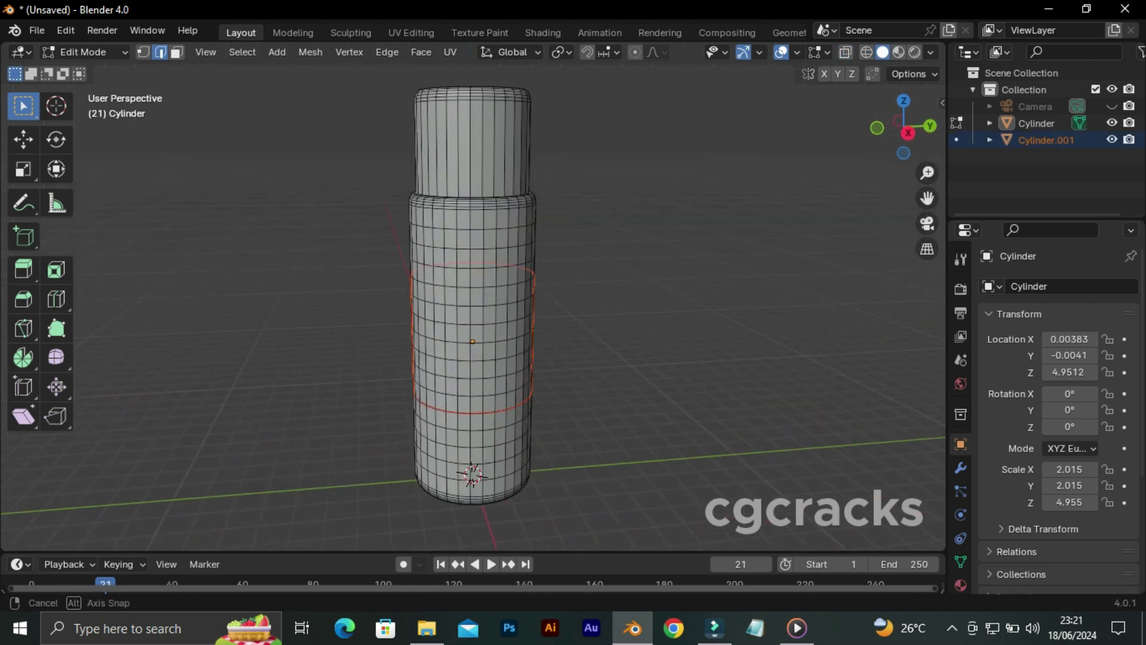
{"action": "left_click", "coordinate": [83, 52]}
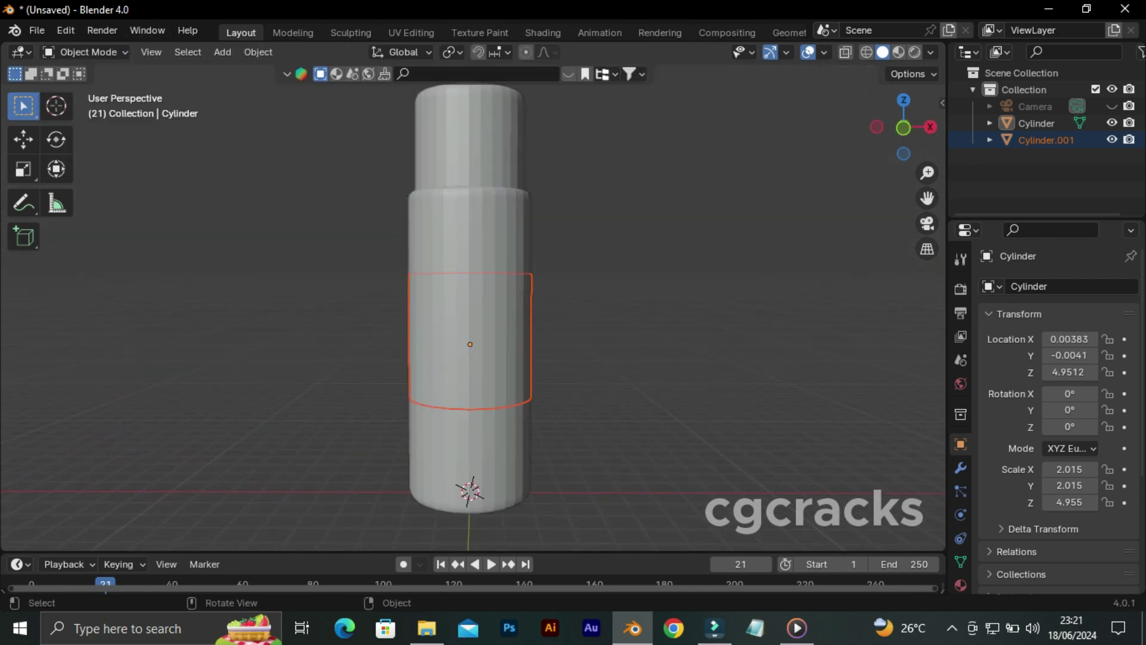
{"action": "mouse_move", "coordinate": [597, 299]}
{"action": "middle_mouse_down"}
{"action": "mouse_move", "coordinate": [656, 280]}
{"action": "mouse_move", "coordinate": [621, 256]}
{"action": "middle_mouse_up"}
{"action": "left_click", "coordinate": [1036, 123]}
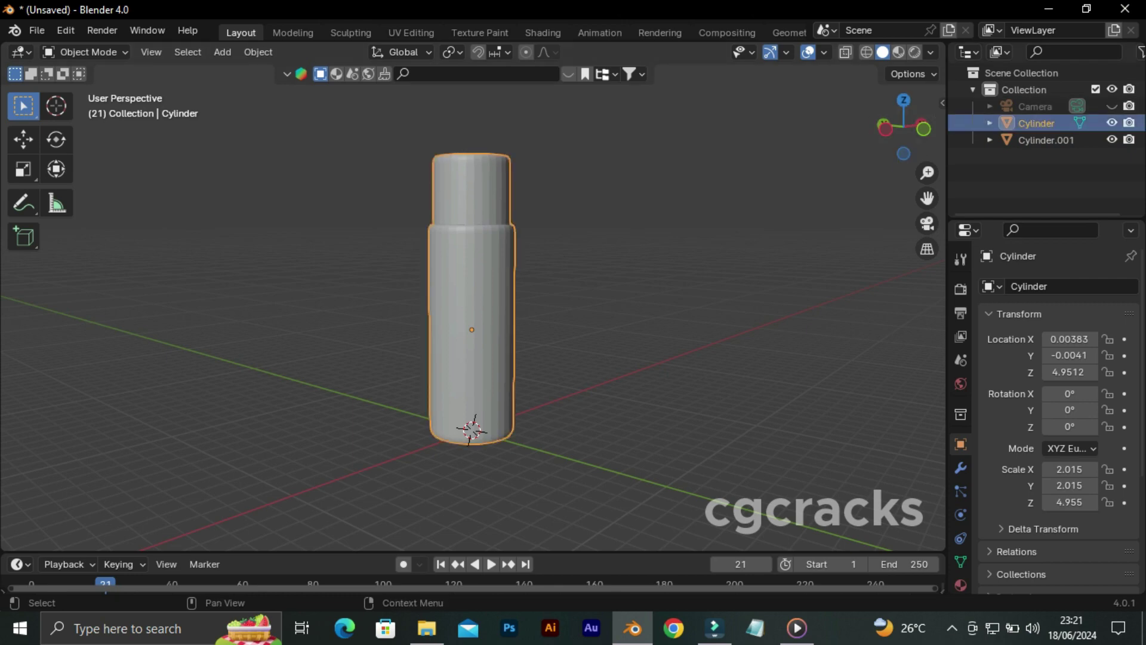
{"action": "middle_click_drag", "start_coordinate": [597, 299], "coordinate": [597, 269]}
{"action": "key", "text": "KP_1"}
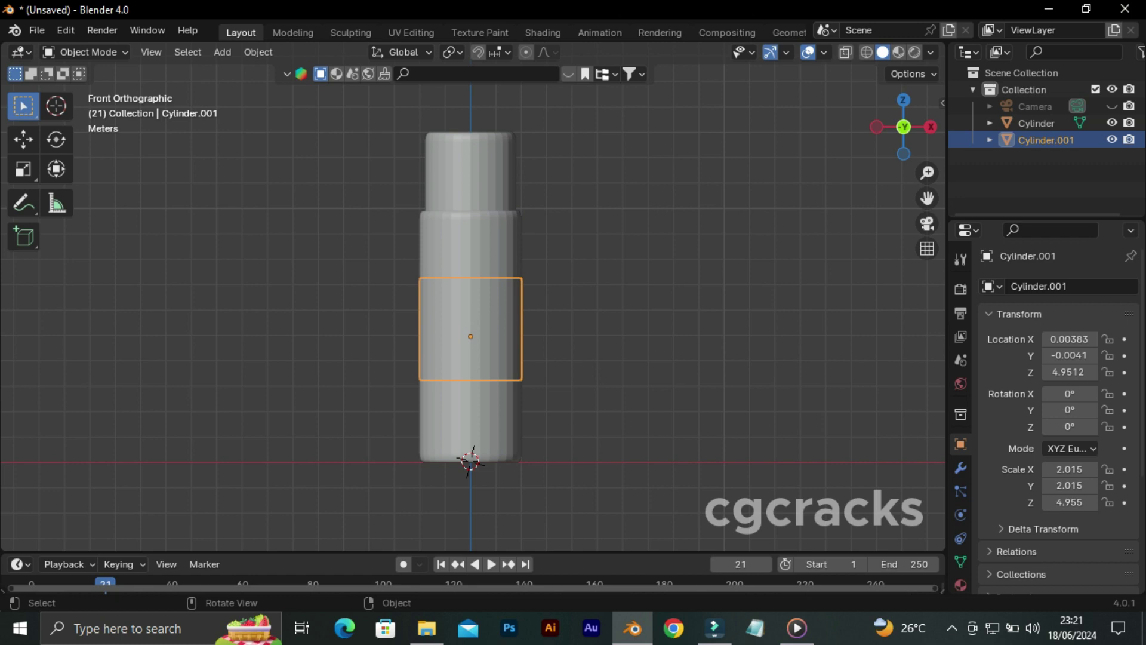
Switch to wireframe display and make the bottle body, Cylinder, the active object
{"action": "key", "text": "z"}
{"action": "left_click", "coordinate": [499, 215]}
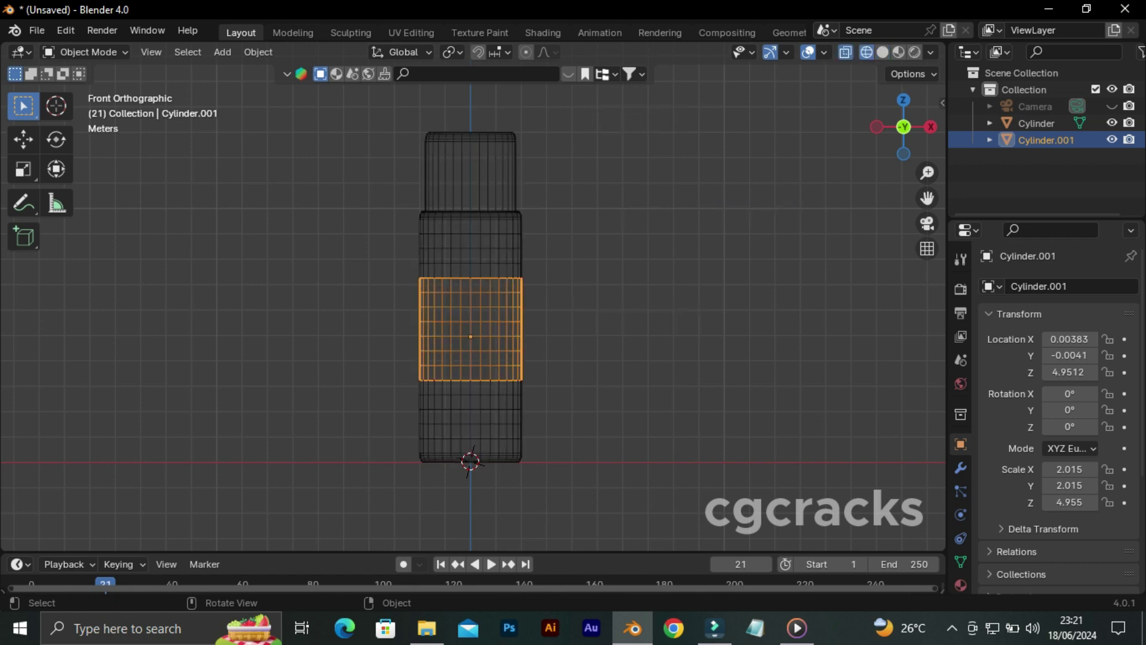
{"action": "key", "text": "alt+a"}
{"action": "left_click_drag", "start_coordinate": [377, 97], "coordinate": [622, 215]}
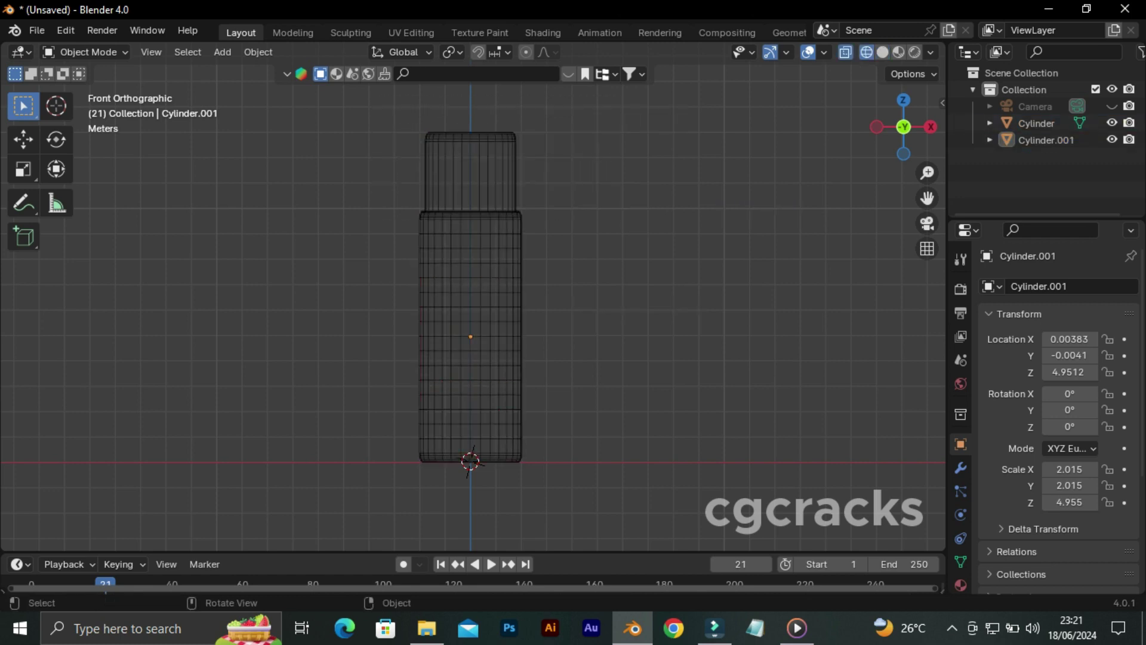
{"action": "left_click", "coordinate": [471, 269]}
{"action": "left_click", "coordinate": [657, 298]}
{"action": "left_click", "coordinate": [470, 268]}
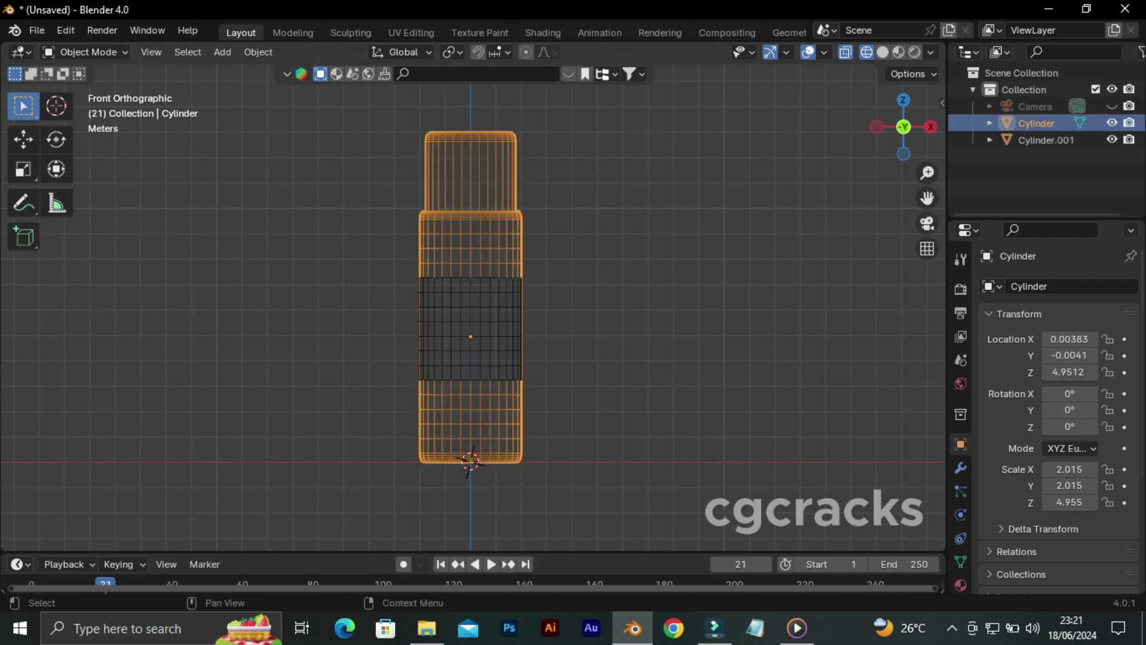
{"action": "left_click", "coordinate": [656, 299]}
Lower the view and box-select the bottle's upper cylinder
{"action": "left_click_drag", "start_coordinate": [399, 111], "coordinate": [626, 207]}
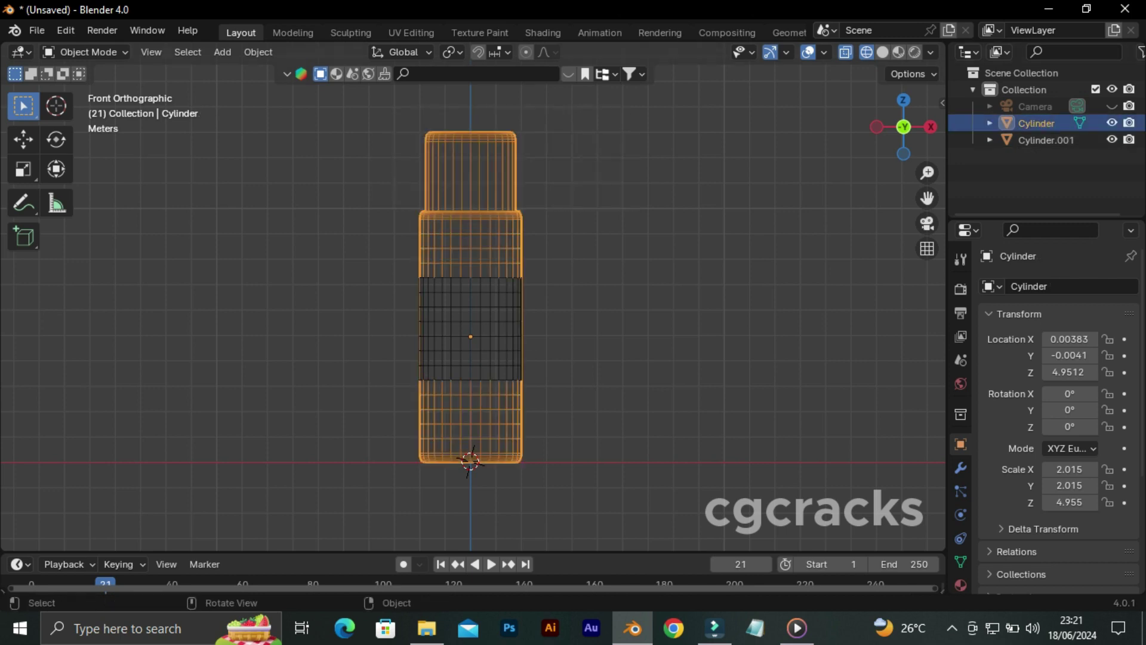
{"action": "left_click", "coordinate": [630, 207]}
{"action": "scroll", "coordinate": [470, 299], "scroll_direction": "up", "scroll_amount": 2}
{"action": "middle_click_drag", "start_coordinate": [472, 299], "coordinate": [477, 411], "text": "shift"}
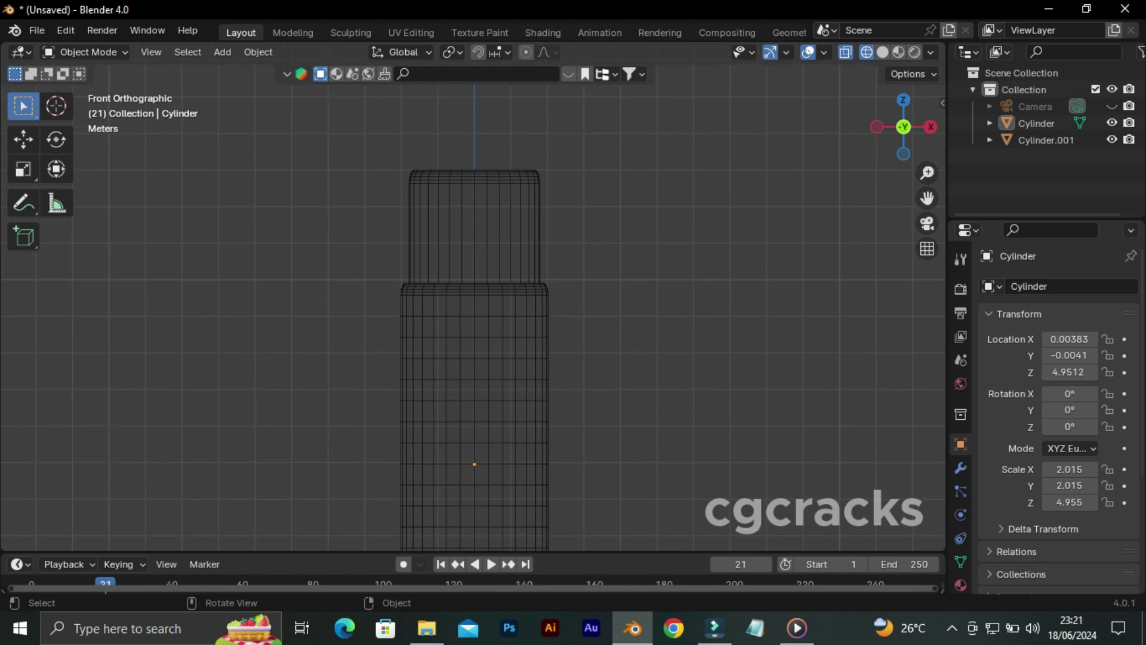
{"action": "left_click_drag", "start_coordinate": [371, 166], "coordinate": [597, 274]}
{"action": "left_click", "coordinate": [657, 299]}
Enter Edit Mode and try selecting the cap's top edge ring
{"action": "key", "text": "Tab"}
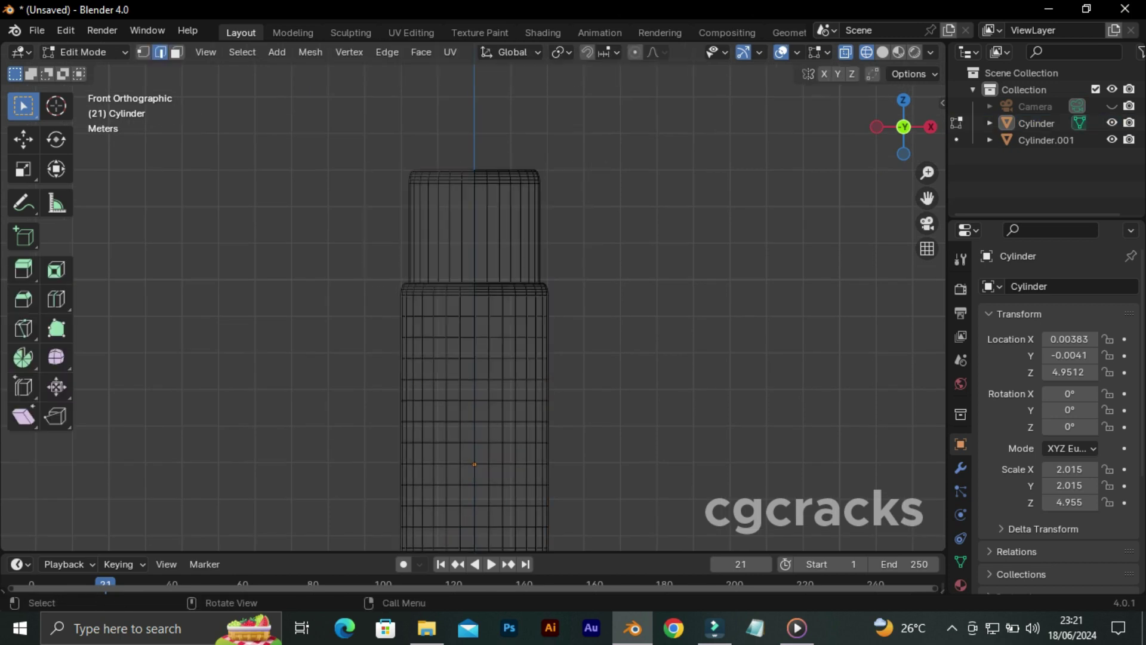
{"action": "left_click_drag", "start_coordinate": [363, 145], "coordinate": [644, 284]}
{"action": "left_click_drag", "start_coordinate": [359, 136], "coordinate": [633, 285]}
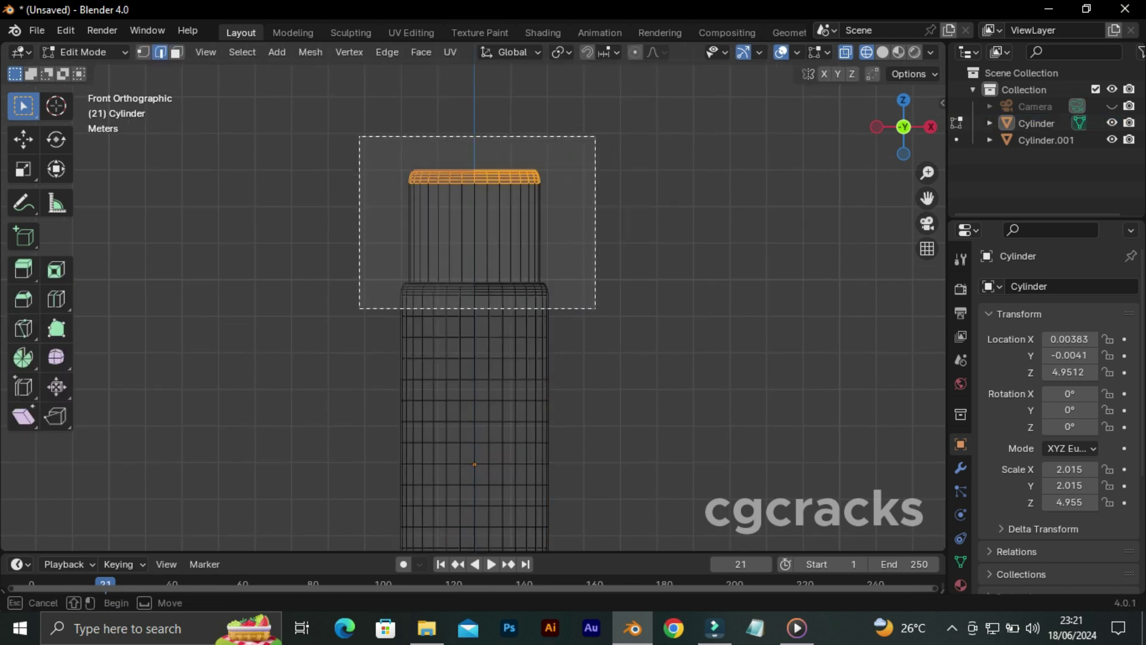
{"action": "mouse_move", "coordinate": [633, 285]}
{"action": "middle_mouse_down"}
{"action": "mouse_move", "coordinate": [632, 263]}
{"action": "mouse_move", "coordinate": [633, 280]}
{"action": "middle_mouse_up"}
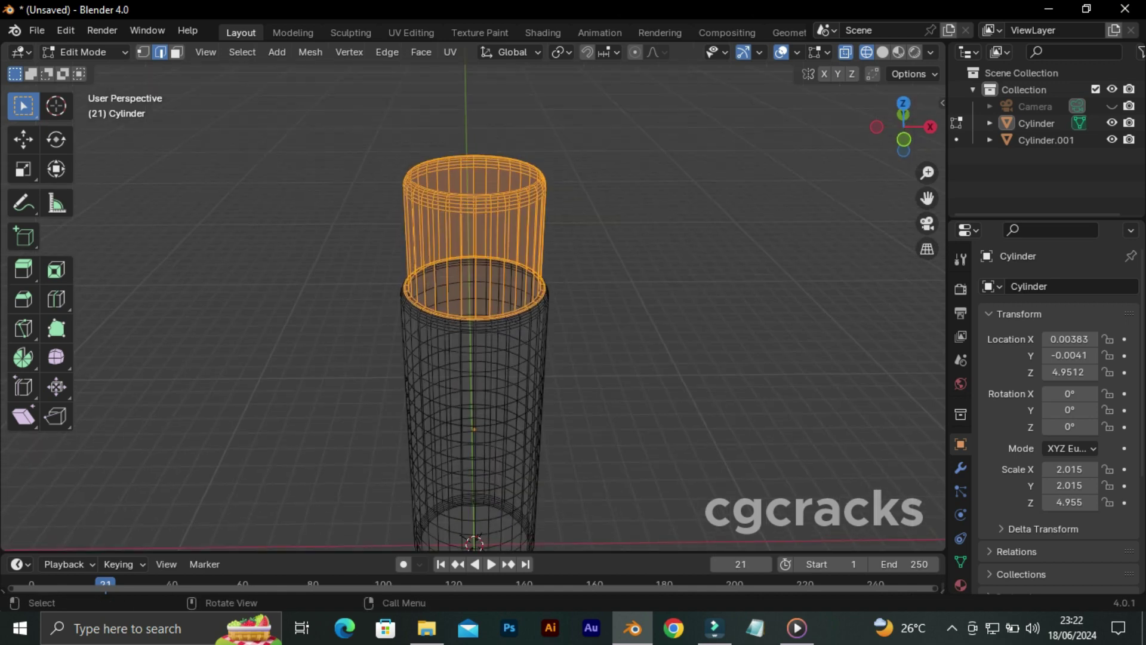
{"action": "left_click", "coordinate": [353, 135]}
{"action": "left_click_drag", "start_coordinate": [351, 134], "coordinate": [683, 255]}
{"action": "key", "text": "ctrl+l"}
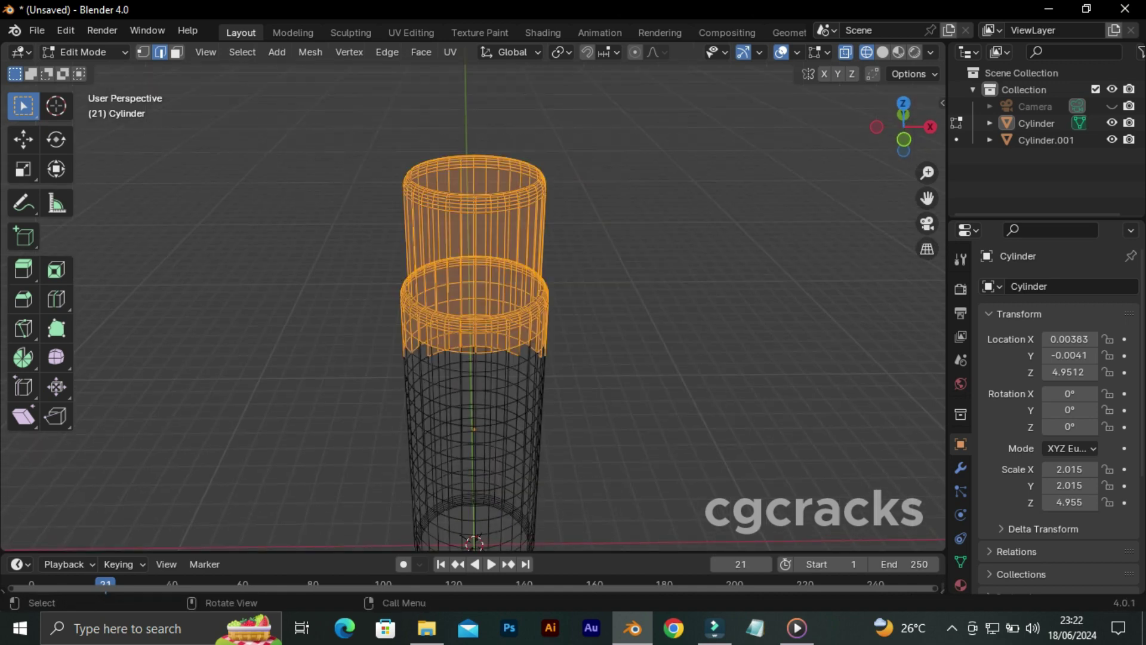
{"action": "key", "text": "alt+a"}
Select and clear the cap's top ring in front view, returning to solid shading
{"action": "key", "text": "KP_1"}
{"action": "mouse_move", "coordinate": [302, 87]}
{"action": "left_mouse_down"}
{"action": "mouse_move", "coordinate": [608, 285]}
{"action": "mouse_move", "coordinate": [668, 285]}
{"action": "left_mouse_up"}
{"action": "left_click_drag", "start_coordinate": [317, 129], "coordinate": [698, 282]}
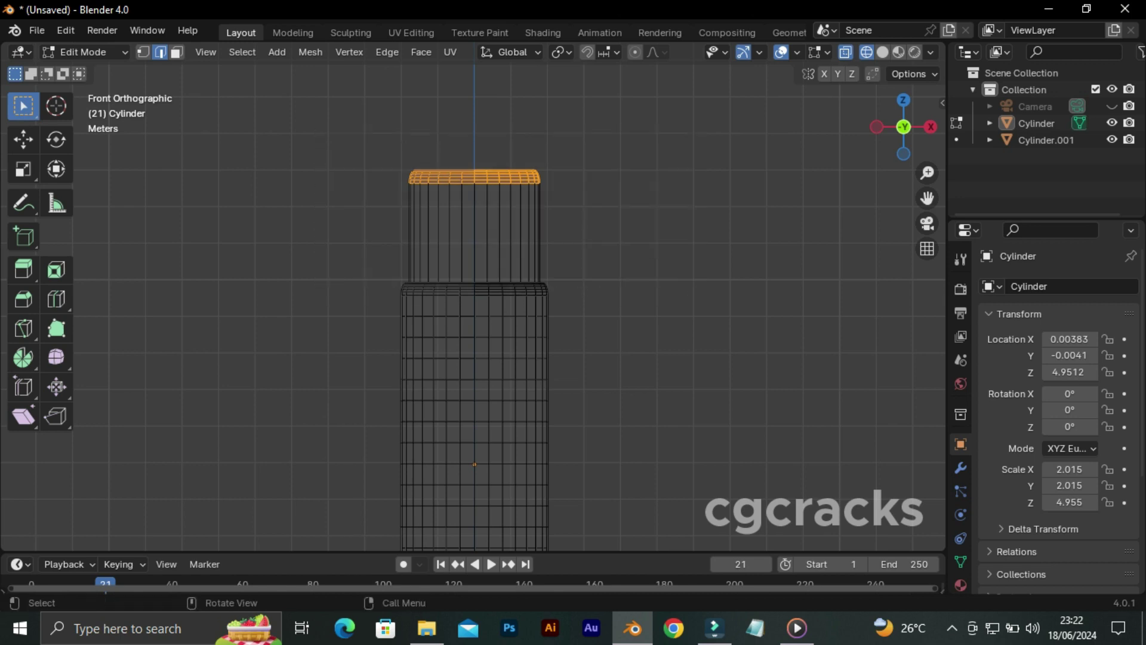
{"action": "key", "text": "alt+a"}
{"action": "key", "text": "z"}
{"action": "key", "text": "6"}
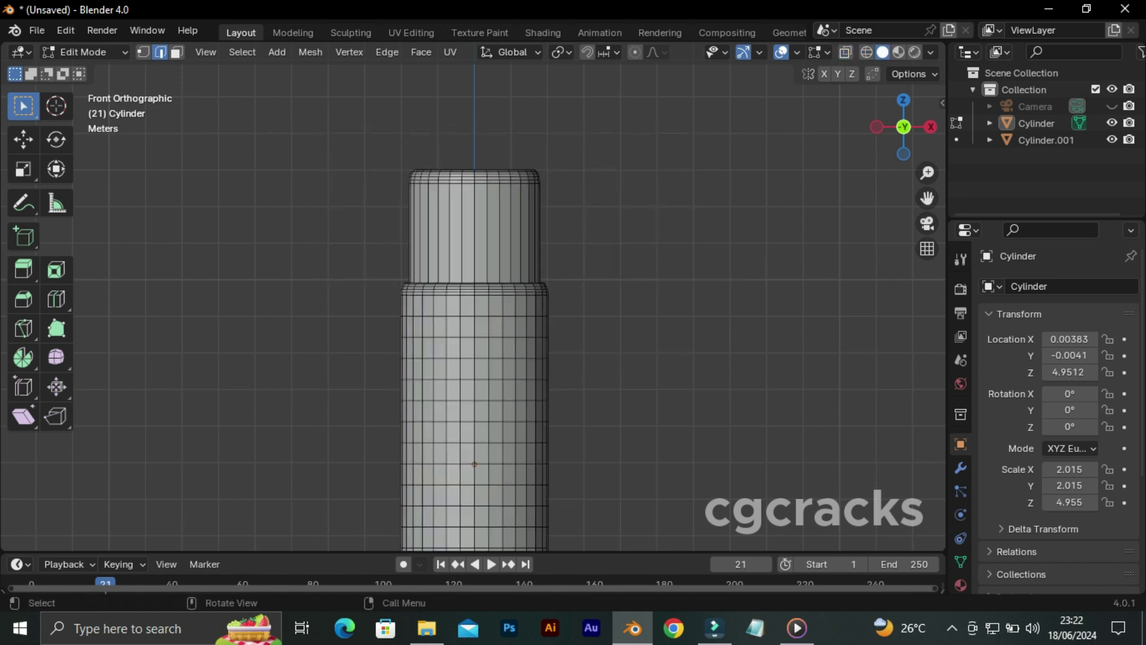
Add eight centred loop cuts around the bottle's upper neck section
{"action": "key", "text": "ctrl+r"}
{"action": "scroll", "coordinate": [604, 227], "scroll_direction": "up", "scroll_amount": 1}
{"action": "left_click", "coordinate": [603, 227]}
{"action": "right_click", "coordinate": [604, 227]}
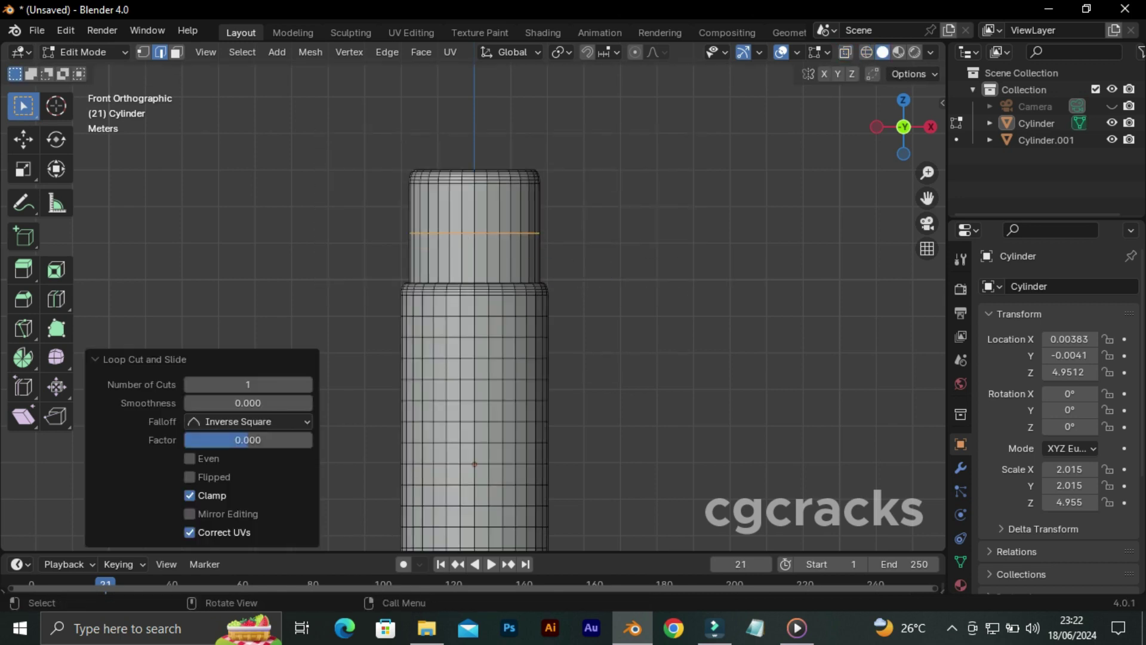
{"action": "left_click_drag", "start_coordinate": [248, 383], "coordinate": [280, 384]}
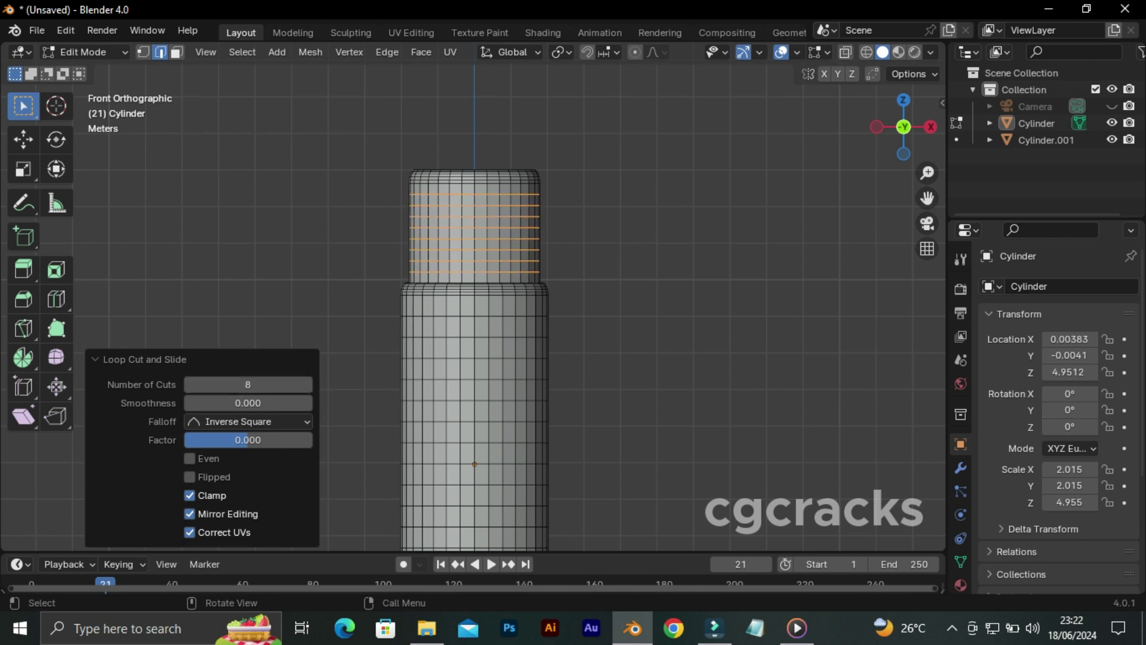
{"action": "key", "text": "alt+a"}
Box-select the bottle's upper neck section in wireframe view
{"action": "key", "text": "z"}
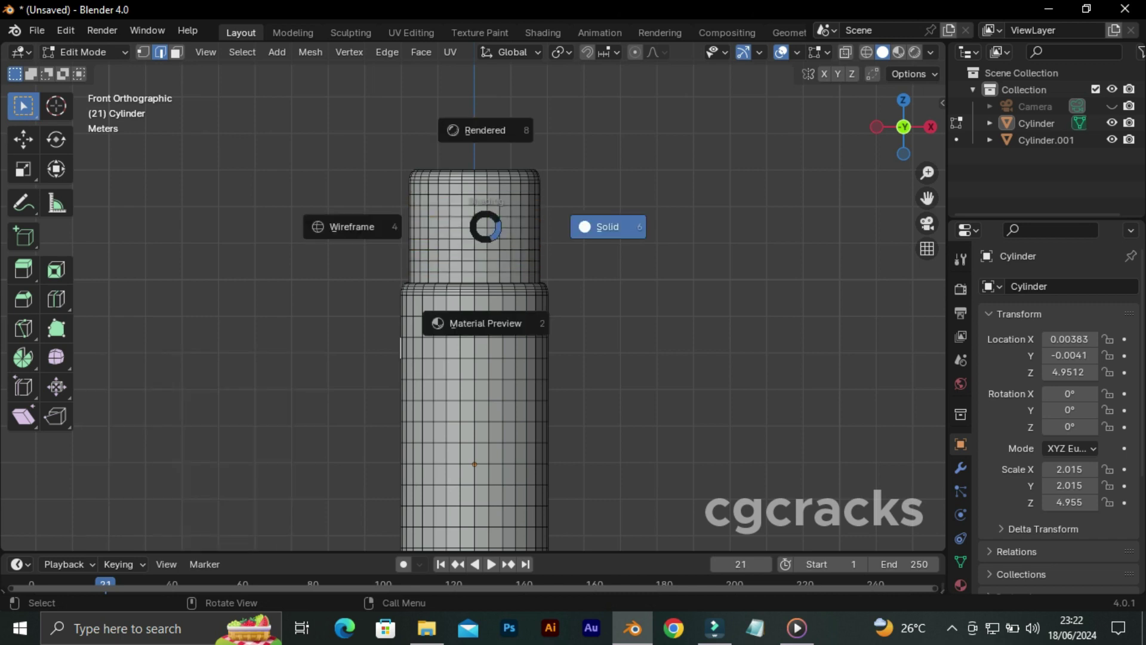
{"action": "left_click", "coordinate": [352, 226]}
{"action": "left_click_drag", "start_coordinate": [338, 120], "coordinate": [623, 277]}
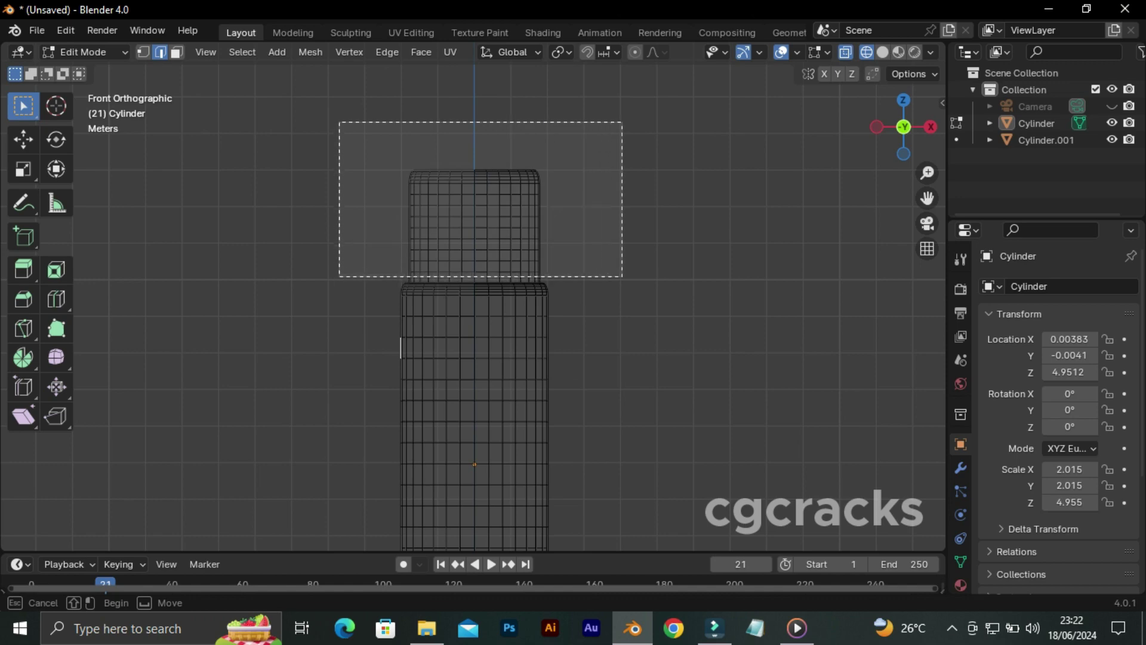
{"action": "left_click_drag", "start_coordinate": [335, 126], "coordinate": [615, 295]}
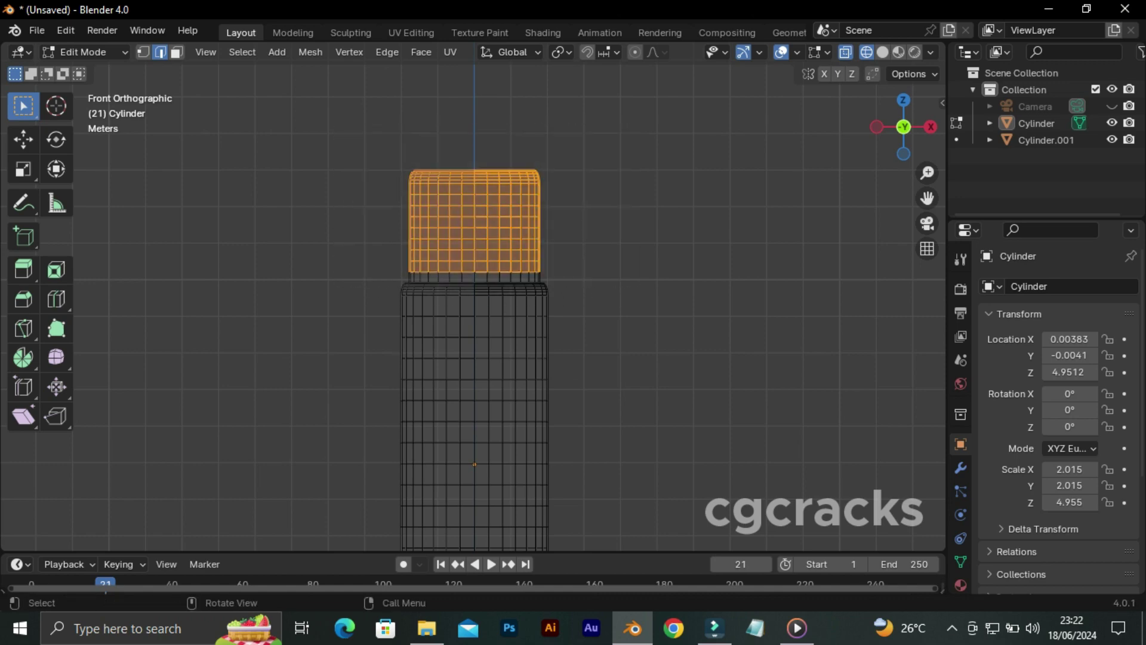
{"action": "scroll", "coordinate": [474, 298], "scroll_direction": "up", "scroll_amount": 3}
{"action": "middle_click_drag", "start_coordinate": [474, 299], "coordinate": [501, 280]}
{"action": "key", "text": "KP_1"}
{"action": "scroll", "coordinate": [475, 298], "scroll_direction": "down", "scroll_amount": 2}
{"action": "key", "text": "alt+a"}
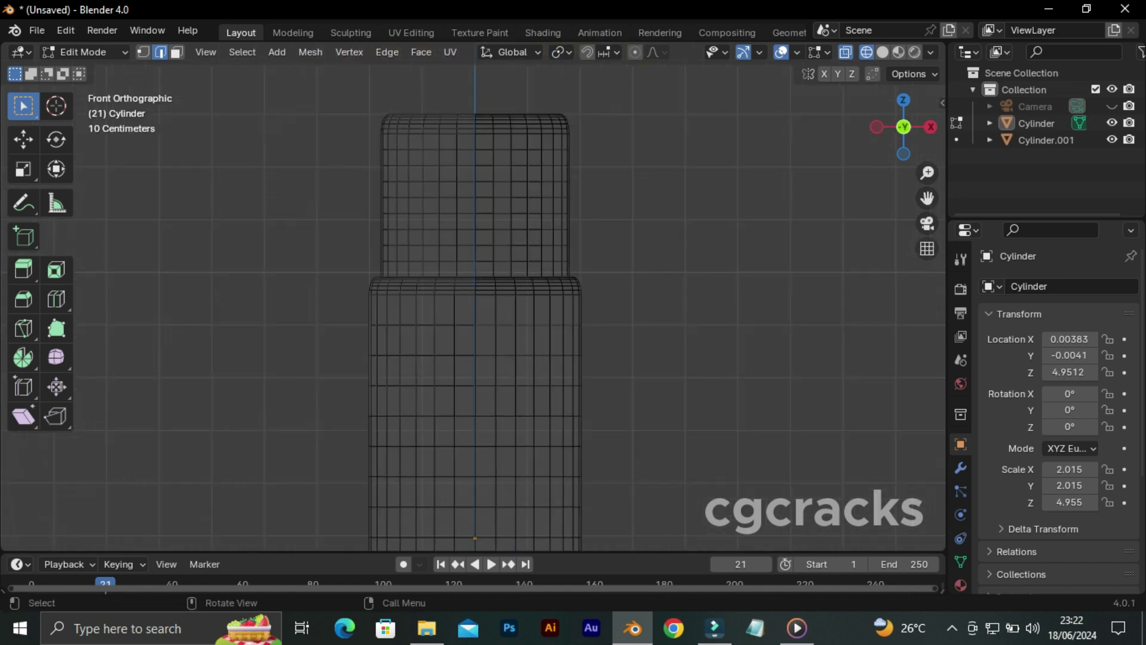
{"action": "left_click_drag", "start_coordinate": [331, 84], "coordinate": [682, 280]}
{"action": "mouse_move", "coordinate": [682, 279]}
{"action": "middle_mouse_down"}
{"action": "mouse_move", "coordinate": [669, 311]}
{"action": "mouse_move", "coordinate": [656, 311]}
{"action": "middle_mouse_up"}
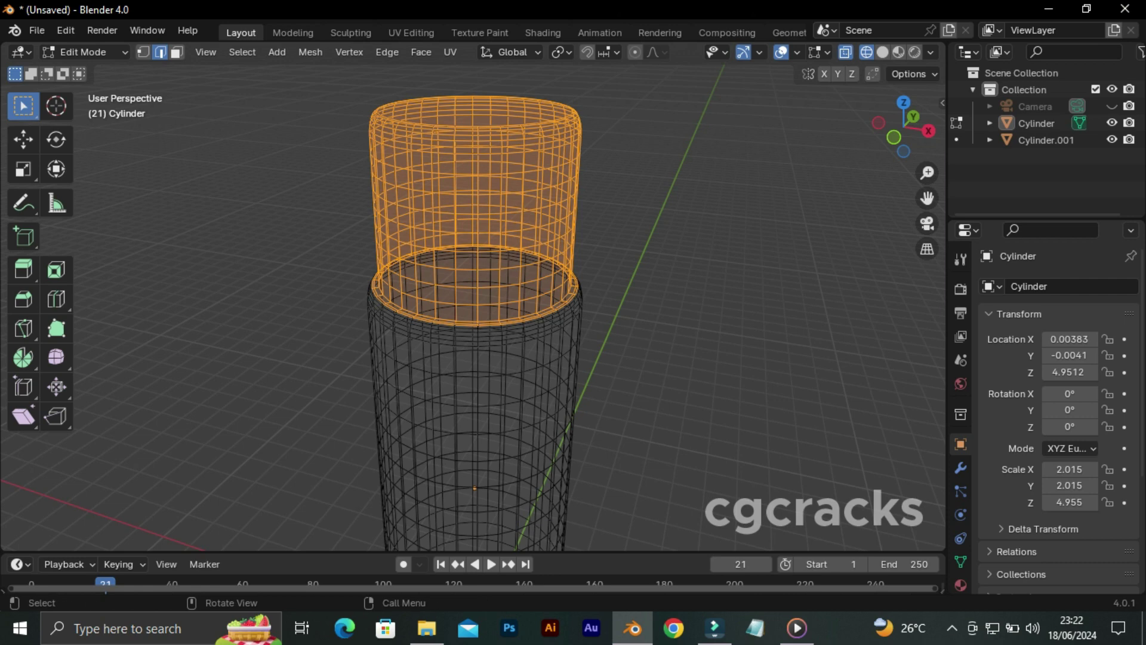
{"action": "key", "text": "KP_1"}
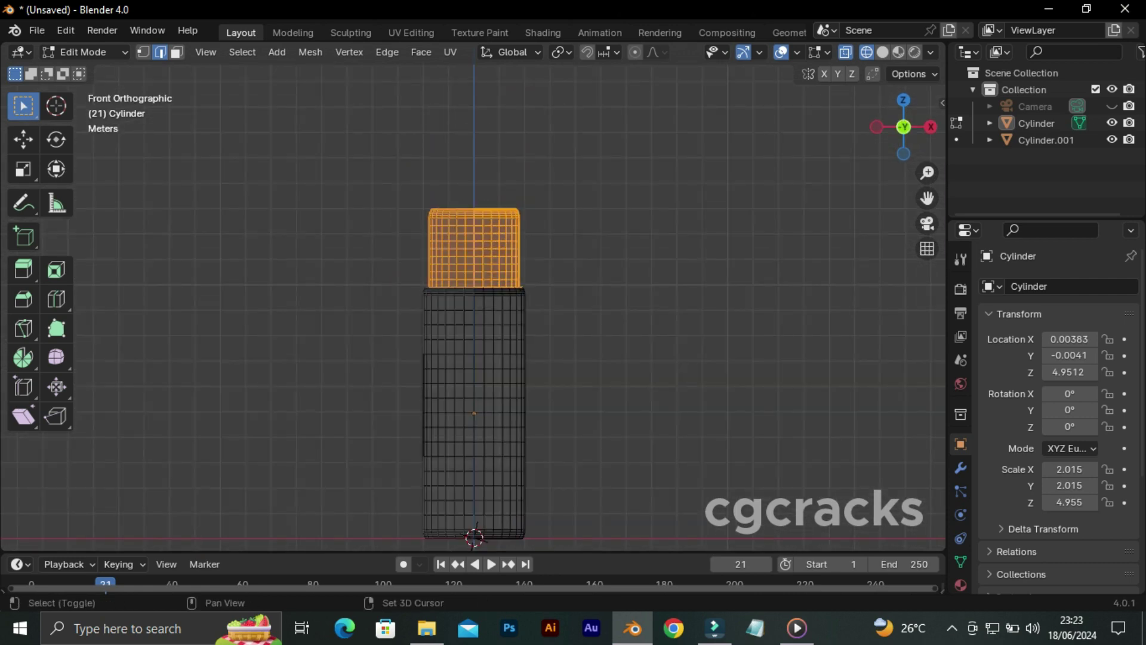
Duplicate the neck in place and separate the copy into its own object, Cylinder.002
{"action": "key", "text": "shift+d"}
{"action": "key", "text": "Escape"}
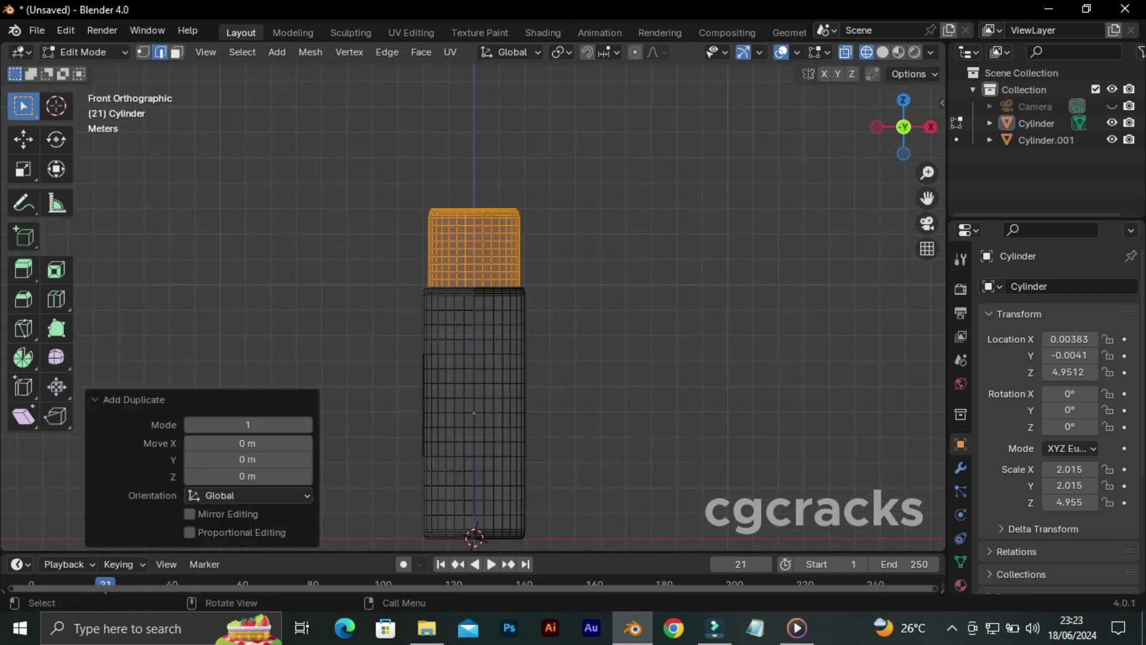
{"action": "key", "text": "p"}
{"action": "key", "text": "Return"}
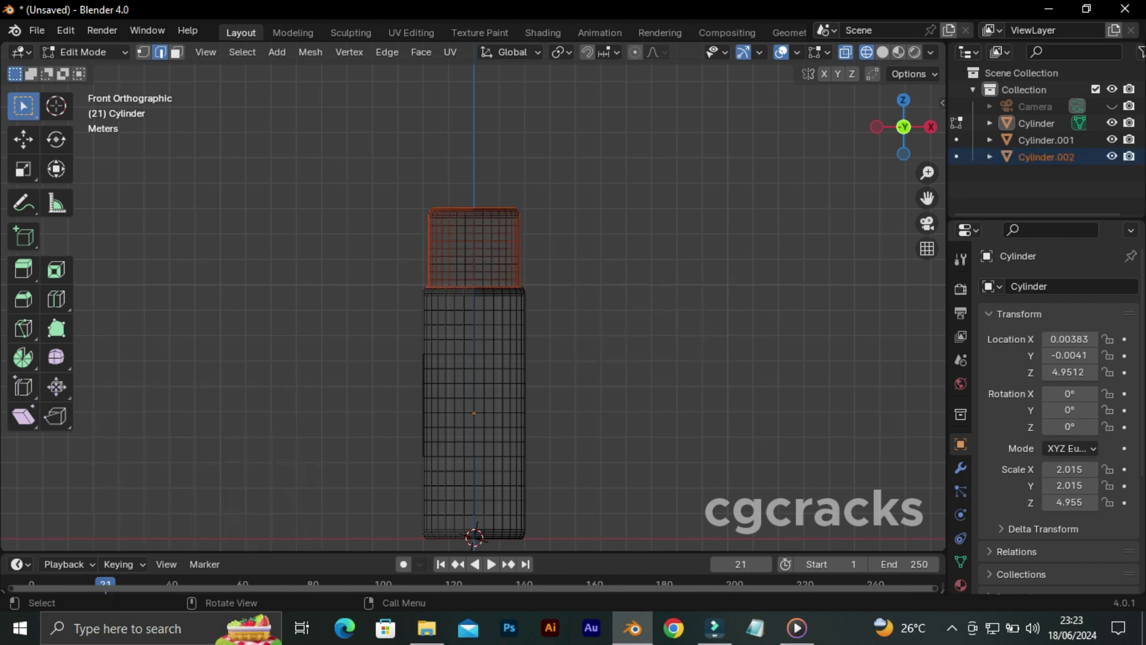
{"action": "key", "text": "z"}
{"action": "key", "text": "6"}
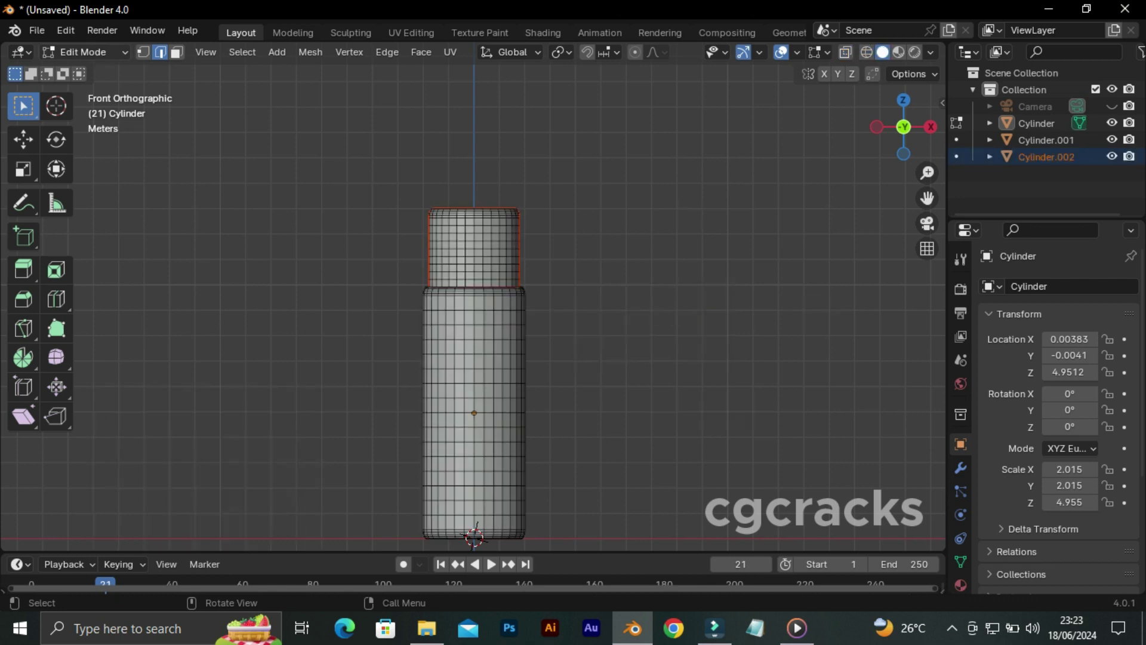
In Object Mode, lift Cylinder.002 about 4.03 m straight up along Z
{"action": "key", "text": "Tab"}
{"action": "key", "text": "shift+d"}
{"action": "key", "text": "z"}
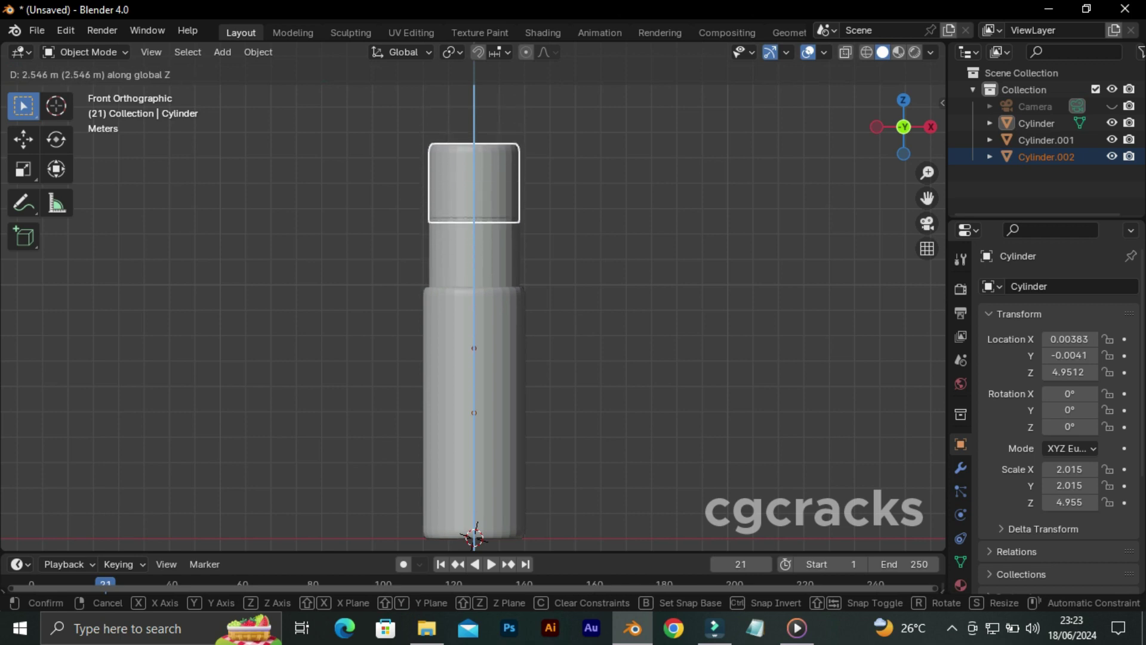
{"action": "key", "text": "Return"}
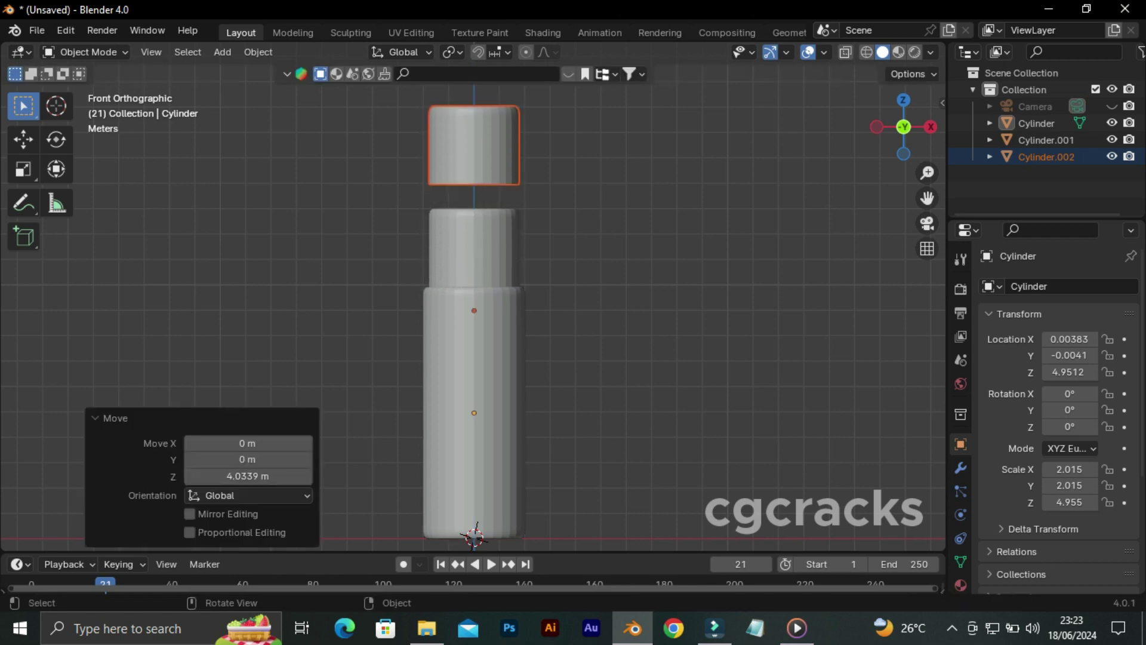
{"action": "left_click", "coordinate": [475, 358]}
{"action": "left_click", "coordinate": [406, 221]}
Switch to wireframe and enter Edit Mode on the bottle body, Cylinder
{"action": "key", "text": "x"}
{"action": "key", "text": "z"}
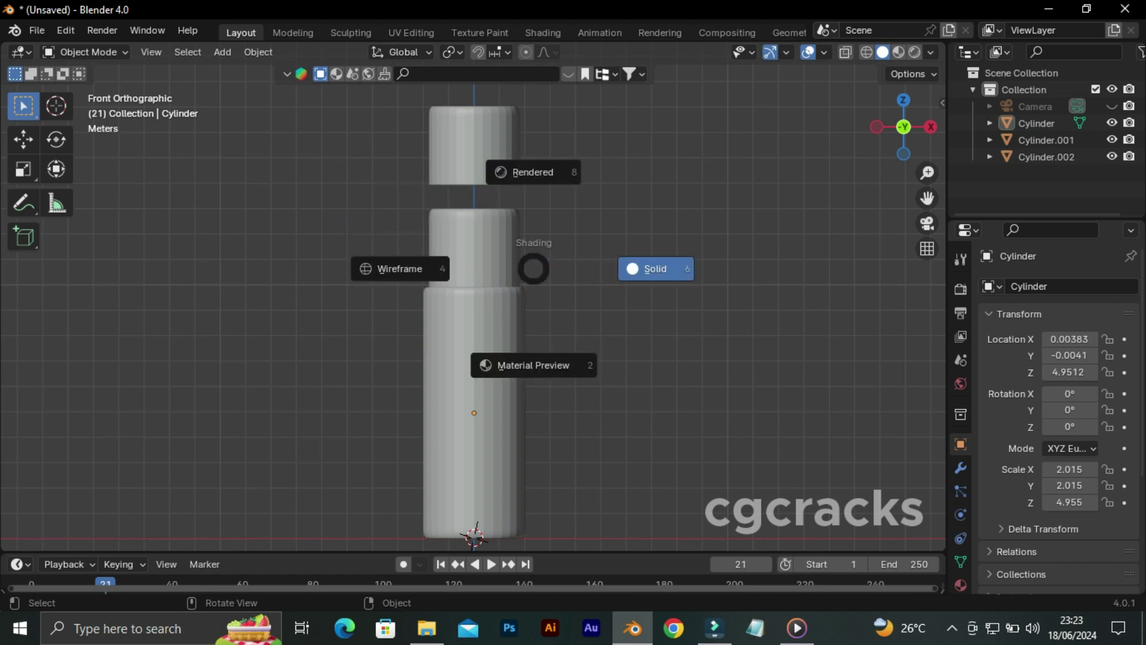
{"action": "left_click", "coordinate": [400, 269]}
{"action": "left_click_drag", "start_coordinate": [356, 183], "coordinate": [657, 288]}
{"action": "key", "text": "alt+a"}
{"action": "key", "text": "Tab"}
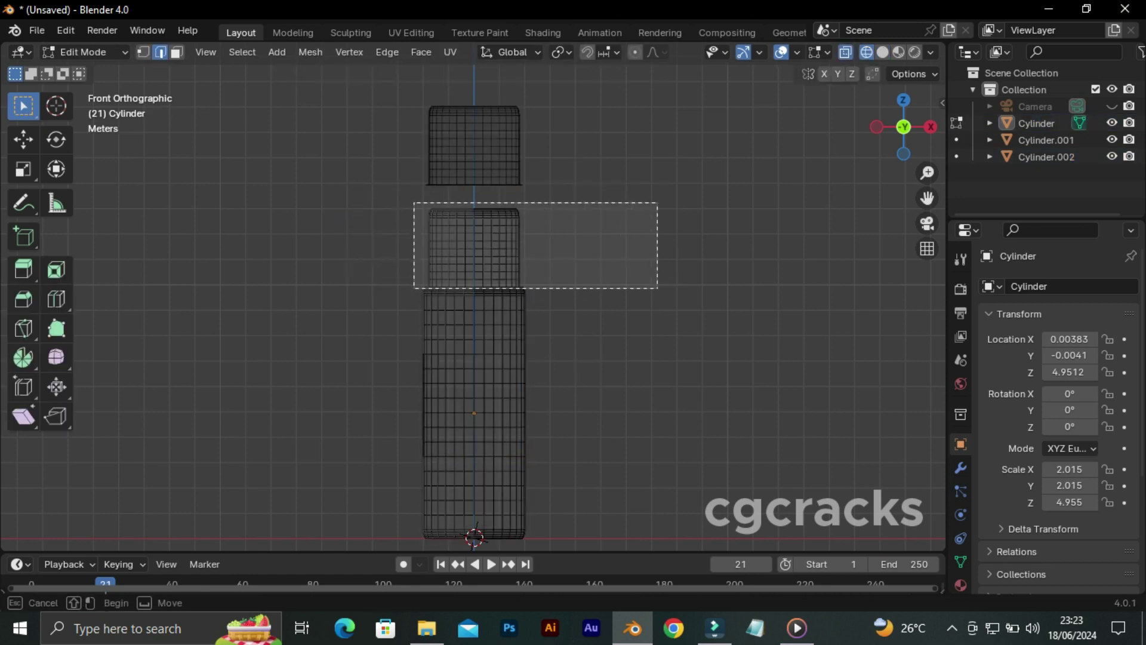
Box-select the old neck faces and delete them, leaving a gap below the cap
{"action": "left_click", "coordinate": [387, 52]}
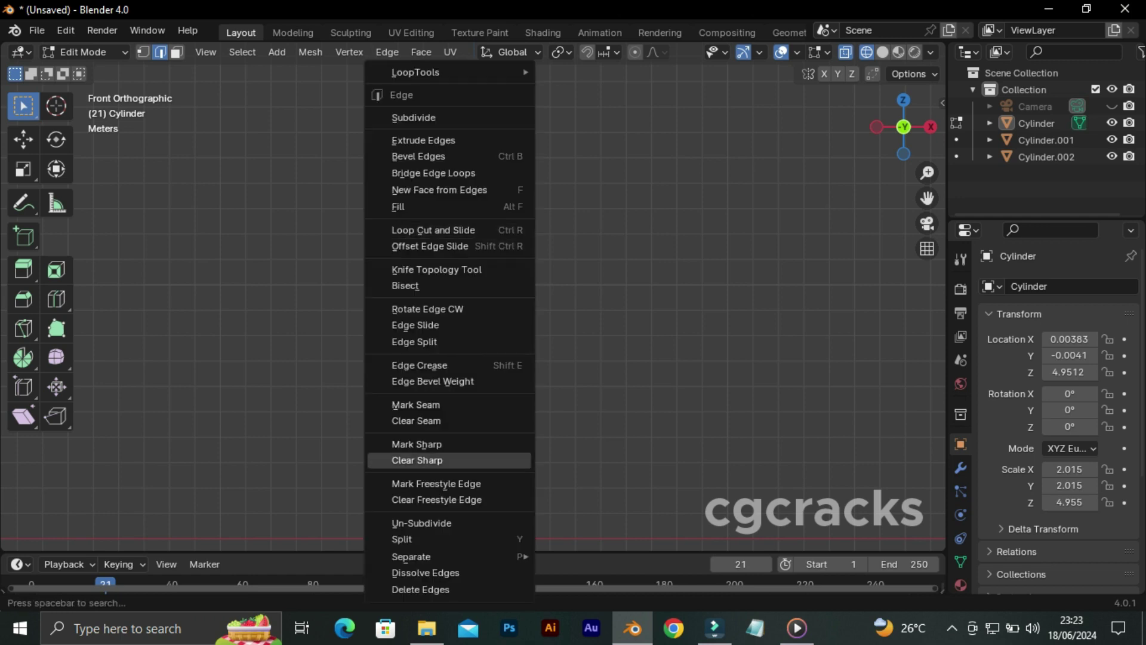
{"action": "left_click", "coordinate": [177, 52]}
{"action": "key", "text": "alt+a"}
{"action": "left_click_drag", "start_coordinate": [357, 182], "coordinate": [641, 291]}
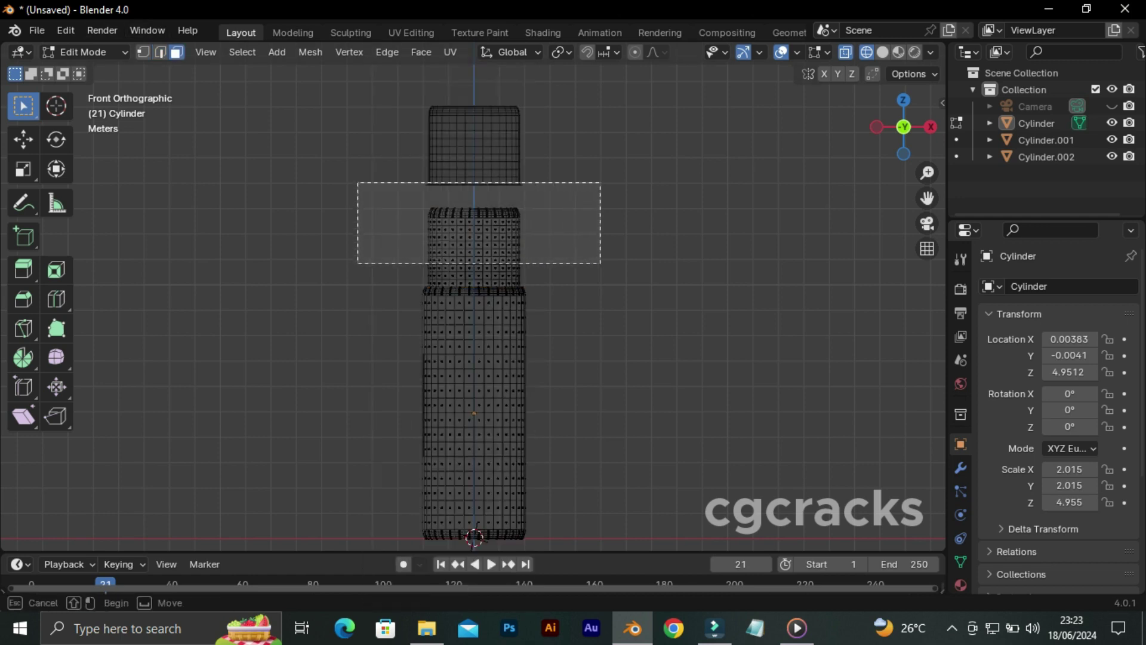
{"action": "right_click", "coordinate": [474, 559]}
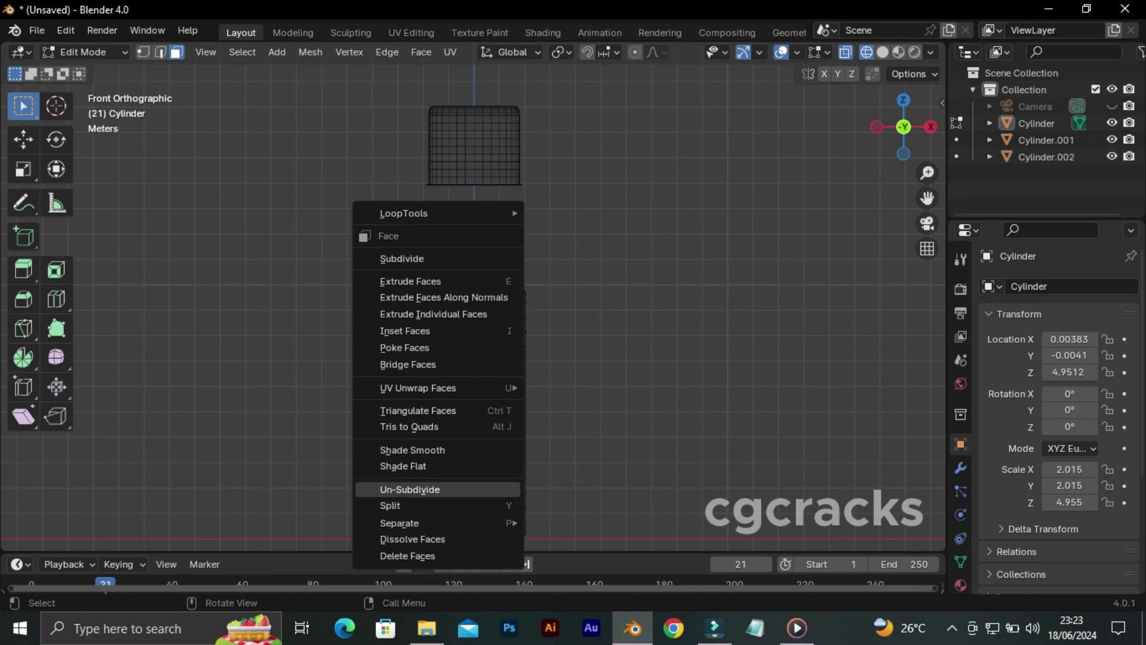
{"action": "left_click", "coordinate": [442, 556]}
{"action": "middle_click_drag", "start_coordinate": [473, 565], "coordinate": [508, 540]}
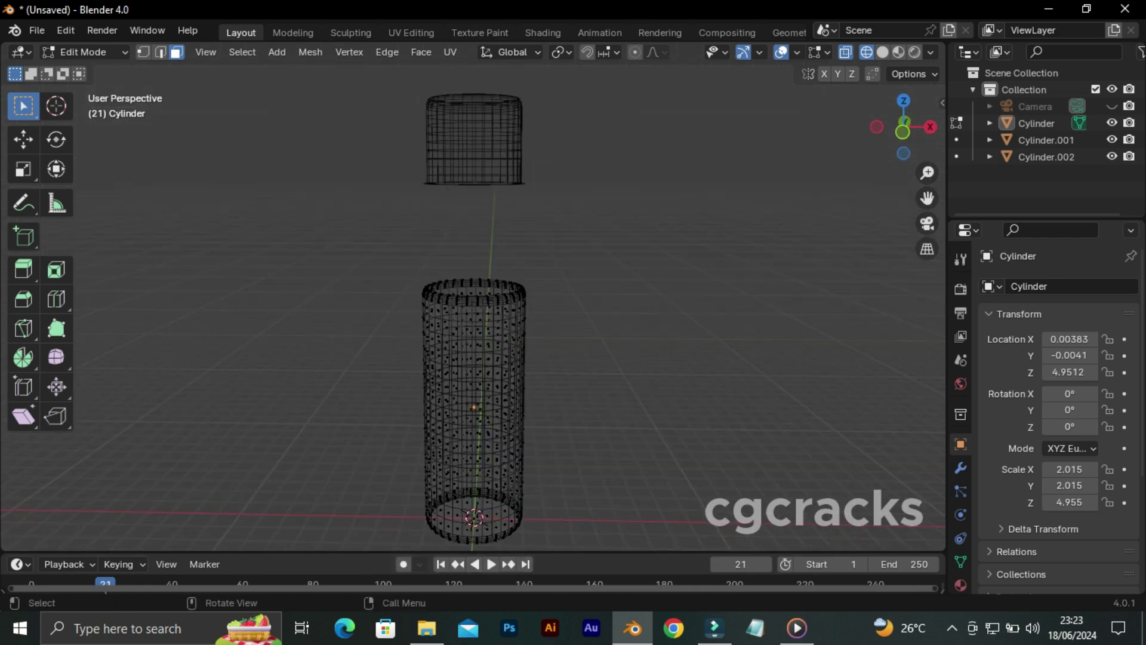
{"action": "scroll", "coordinate": [475, 358], "scroll_direction": "up", "scroll_amount": 2}
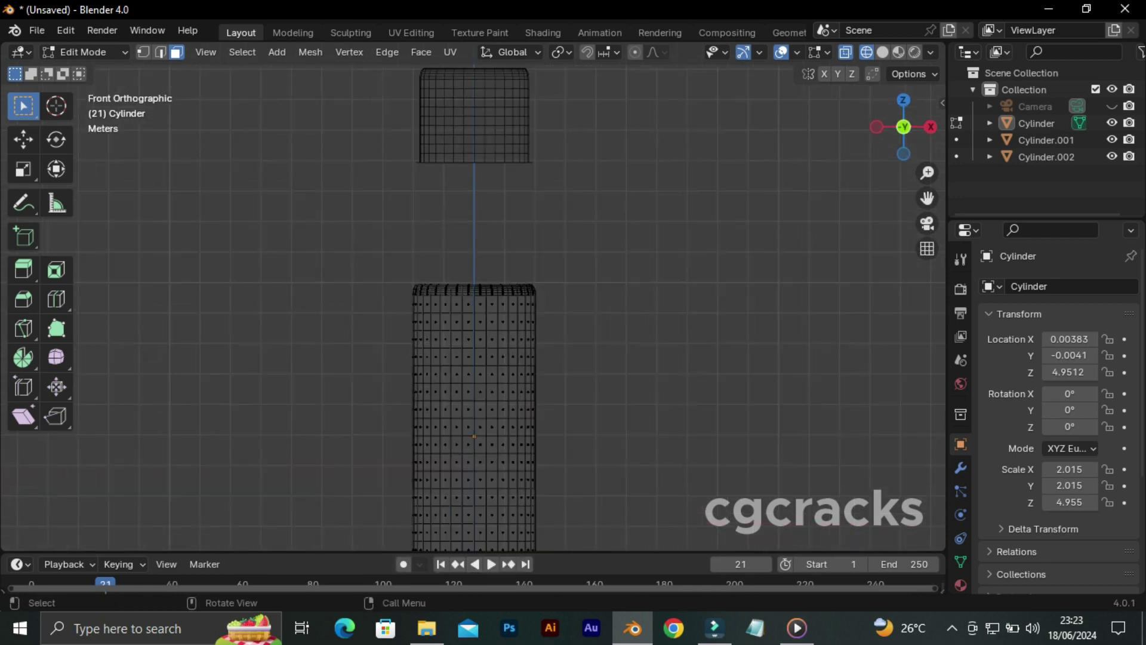
{"action": "scroll", "coordinate": [474, 359], "scroll_direction": "up", "scroll_amount": 3}
{"action": "scroll", "coordinate": [475, 358], "scroll_direction": "down", "scroll_amount": 2}
Make all three cylinders visible in the outliner, pick Cylinder.002, and return to Object Mode
{"action": "left_click", "coordinate": [1112, 139]}
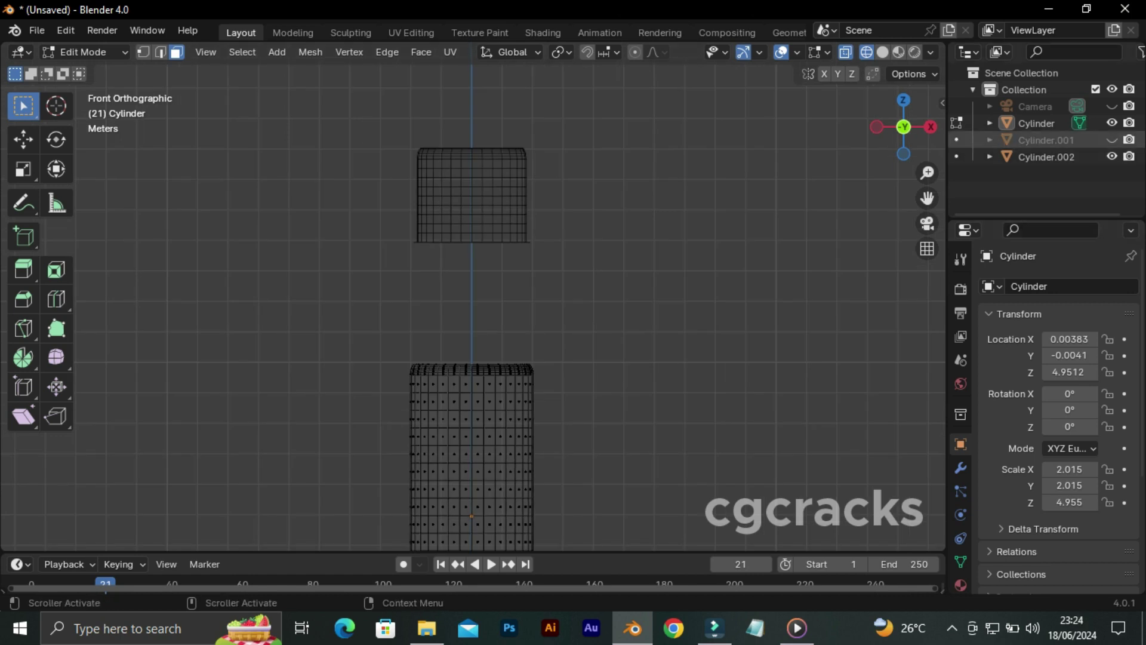
{"action": "left_click", "coordinate": [1112, 123]}
{"action": "left_click", "coordinate": [1111, 156]}
{"action": "left_click", "coordinate": [1111, 139]}
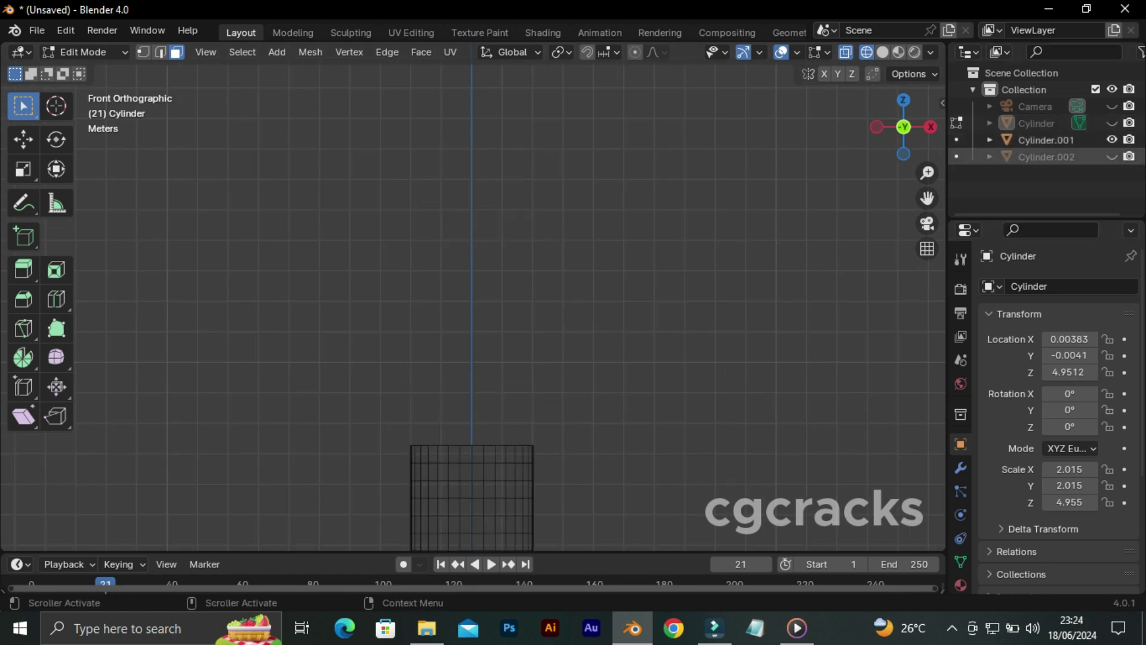
{"action": "left_click", "coordinate": [1112, 139]}
{"action": "scroll", "coordinate": [472, 299], "scroll_direction": "up", "scroll_amount": 1}
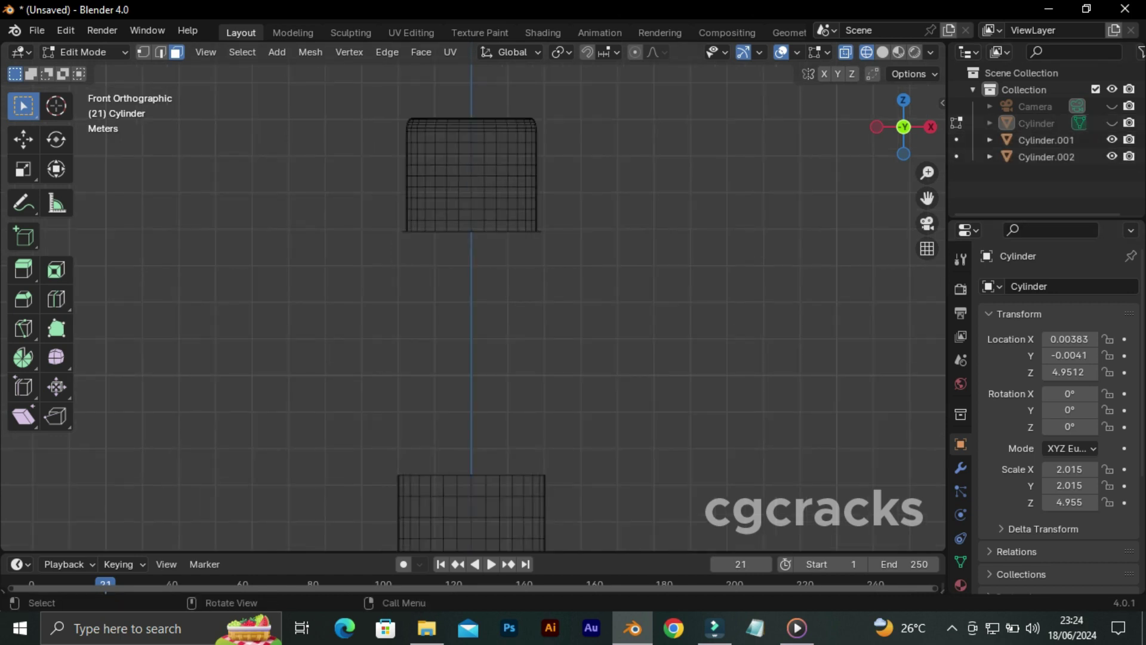
{"action": "left_click_drag", "start_coordinate": [380, 224], "coordinate": [524, 272]}
{"action": "left_click", "coordinate": [1046, 139]}
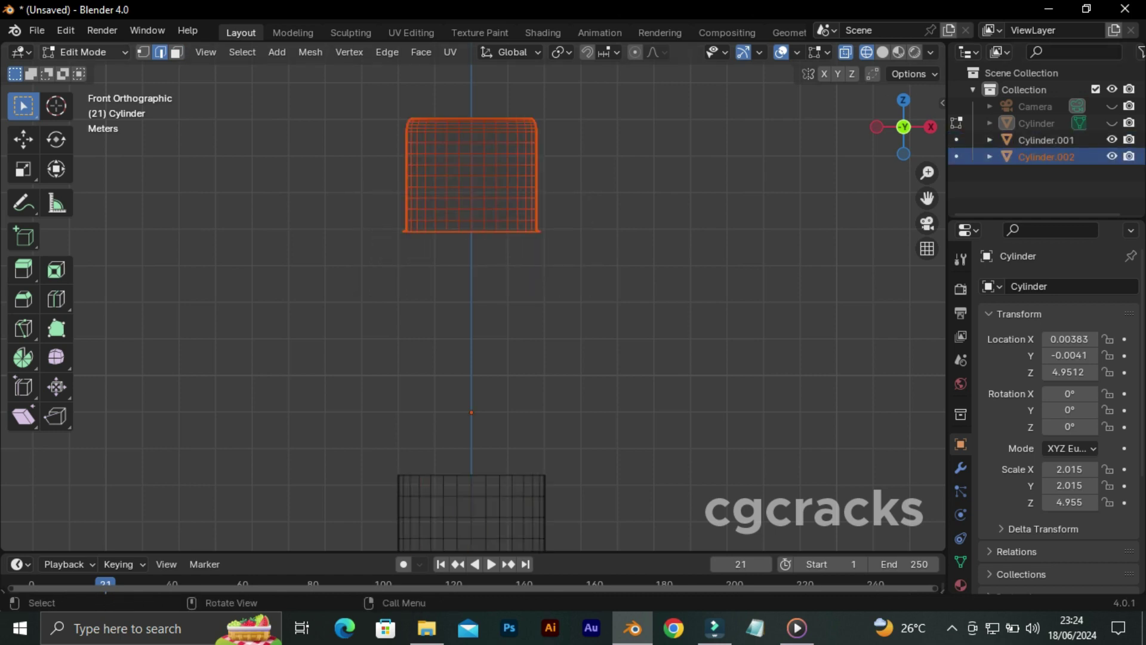
{"action": "left_click", "coordinate": [1112, 123]}
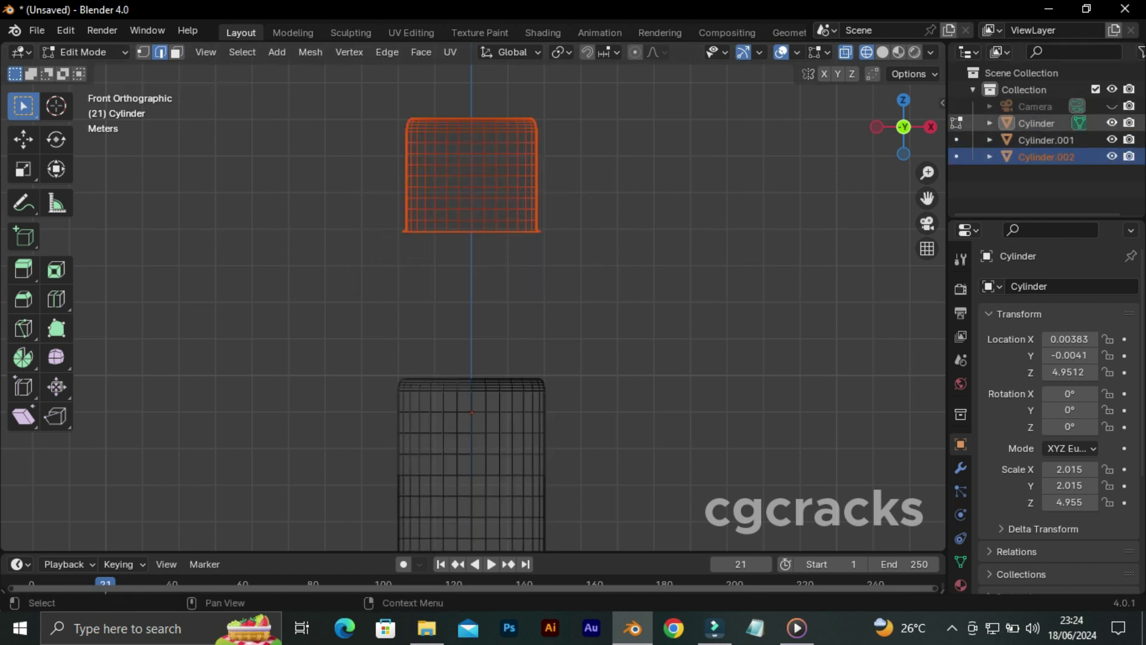
{"action": "key", "text": "Tab"}
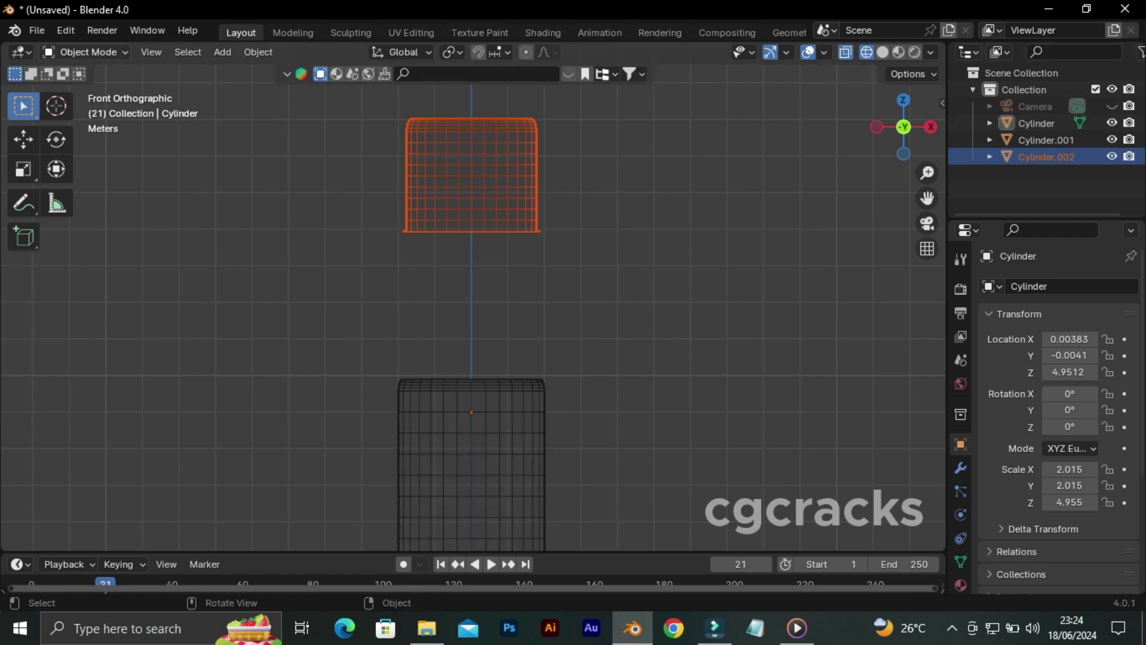
Make Cylinder.002 active and delete its bottom edge ring in Edit Mode
{"action": "left_click", "coordinate": [84, 52]}
{"action": "left_click", "coordinate": [597, 299]}
{"action": "left_click", "coordinate": [472, 173]}
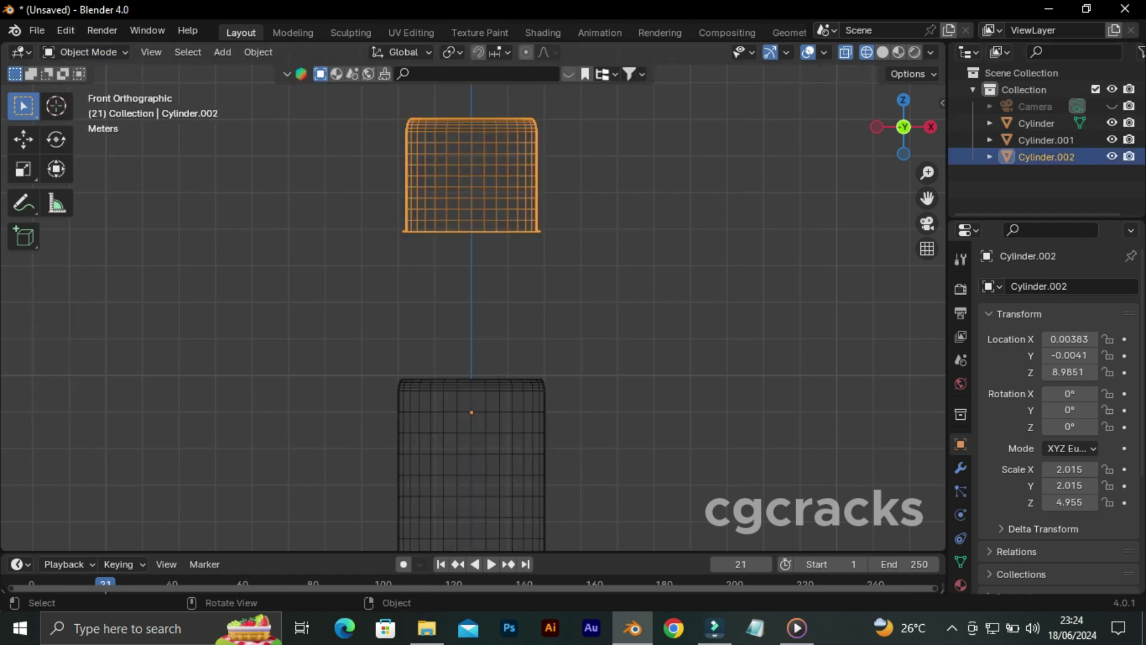
{"action": "key", "text": "Tab"}
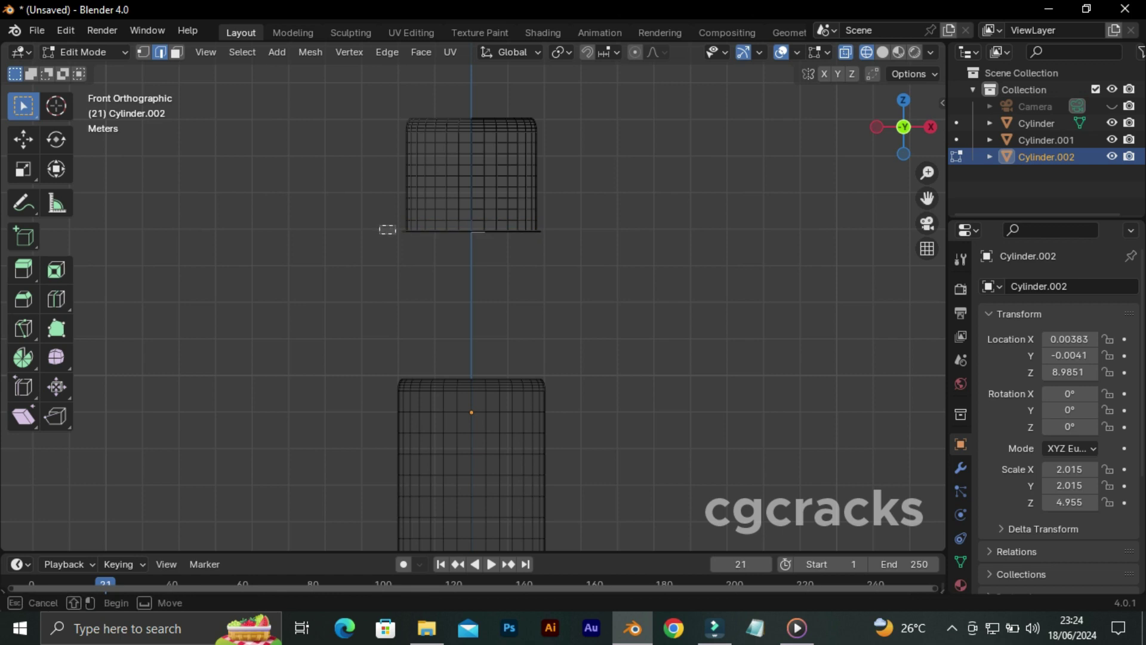
{"action": "left_click_drag", "start_coordinate": [387, 230], "coordinate": [579, 272]}
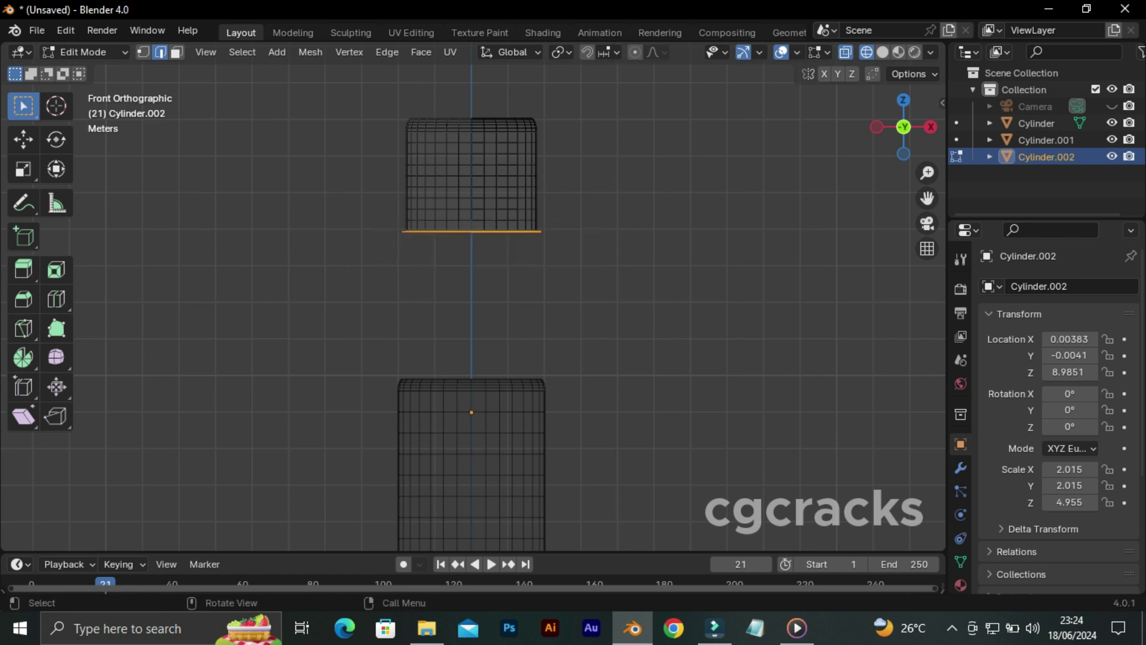
{"action": "right_click", "coordinate": [397, 230]}
{"action": "left_click", "coordinate": [358, 571]}
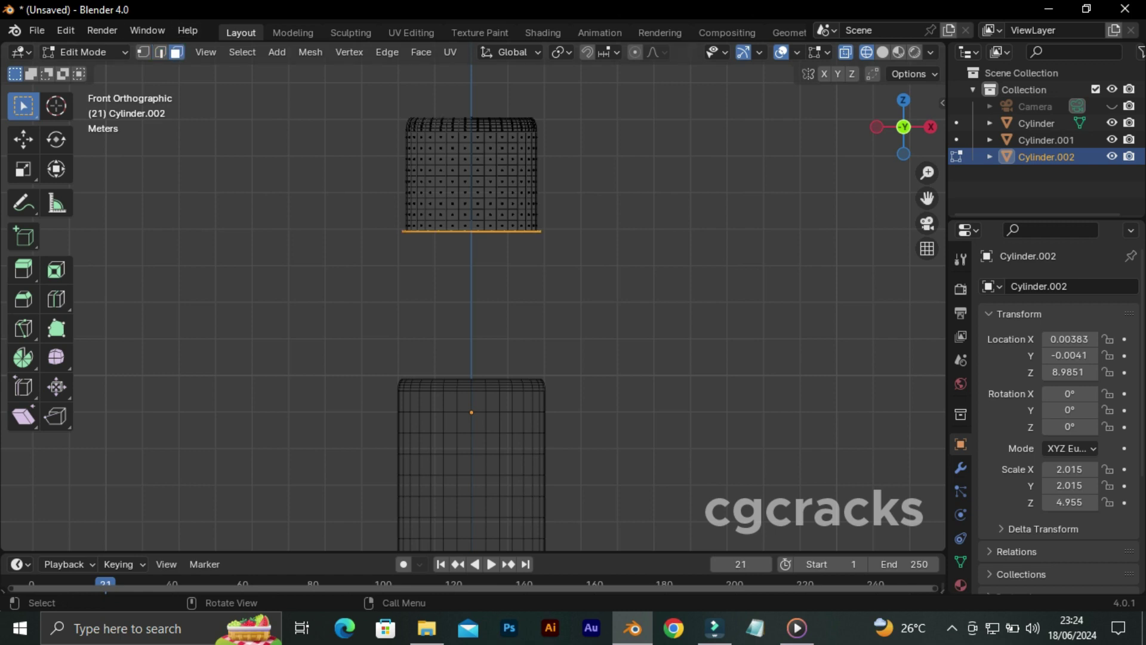
{"action": "right_click", "coordinate": [406, 532]}
{"action": "left_click", "coordinate": [406, 532]}
In solid shading, lower the cap 3.5996 m along Z to sit just above the bottle body
{"action": "key", "text": "z"}
{"action": "key", "text": "6"}
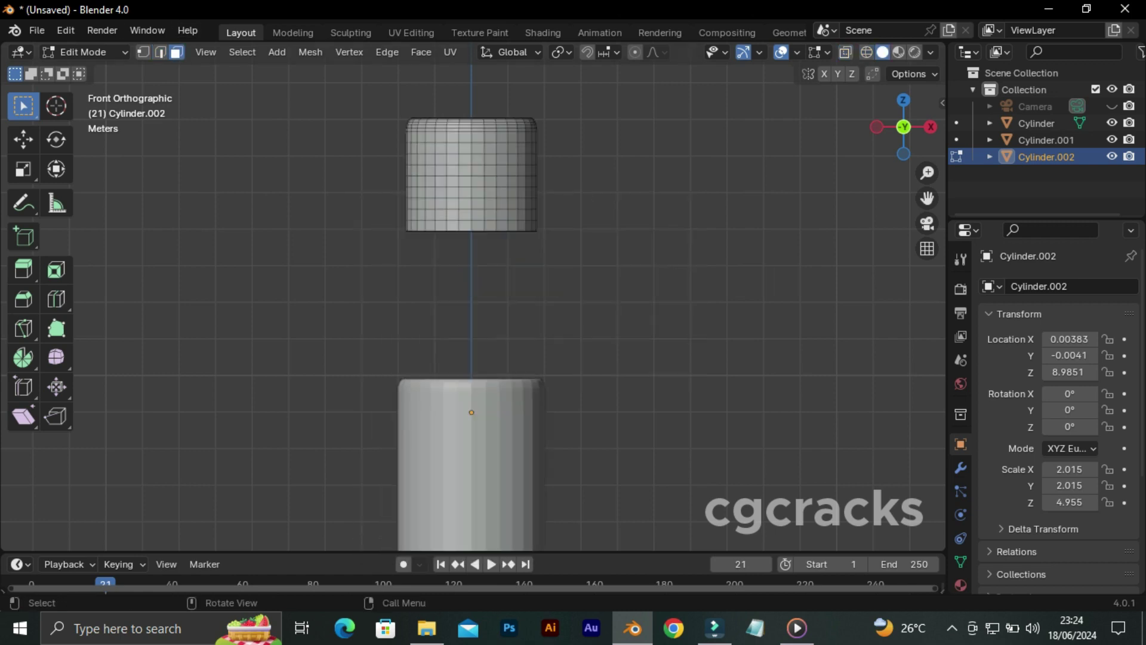
{"action": "scroll", "coordinate": [471, 309], "scroll_direction": "down", "scroll_amount": 3}
{"action": "scroll", "coordinate": [472, 309], "scroll_direction": "down", "scroll_amount": 2}
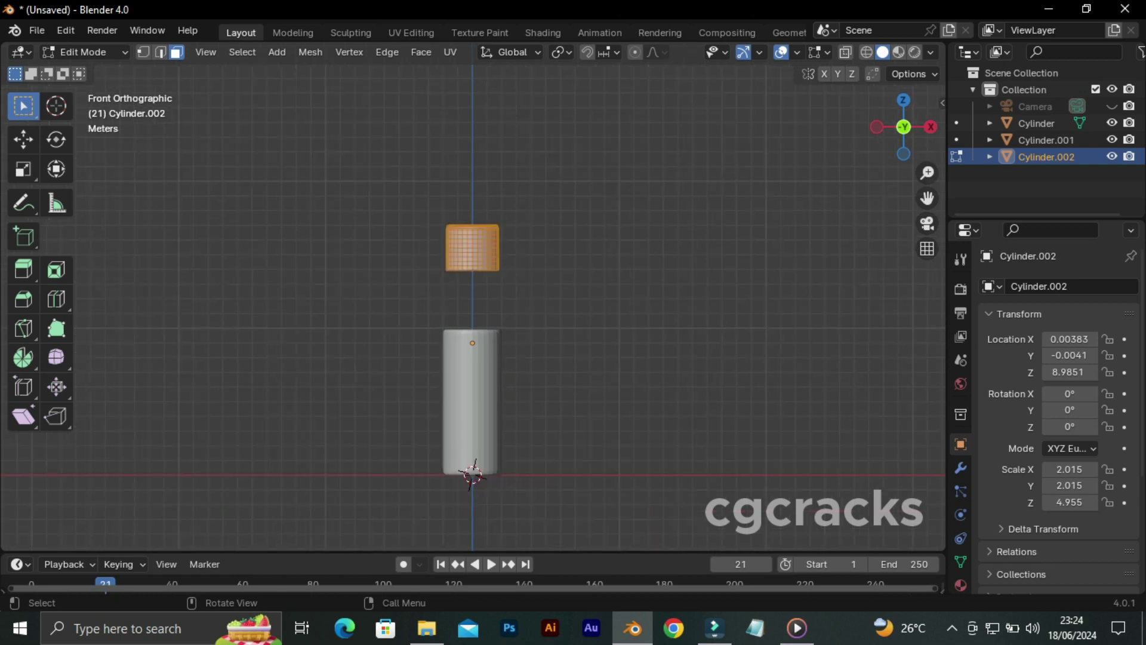
{"action": "key", "text": "g"}
{"action": "key", "text": "z"}
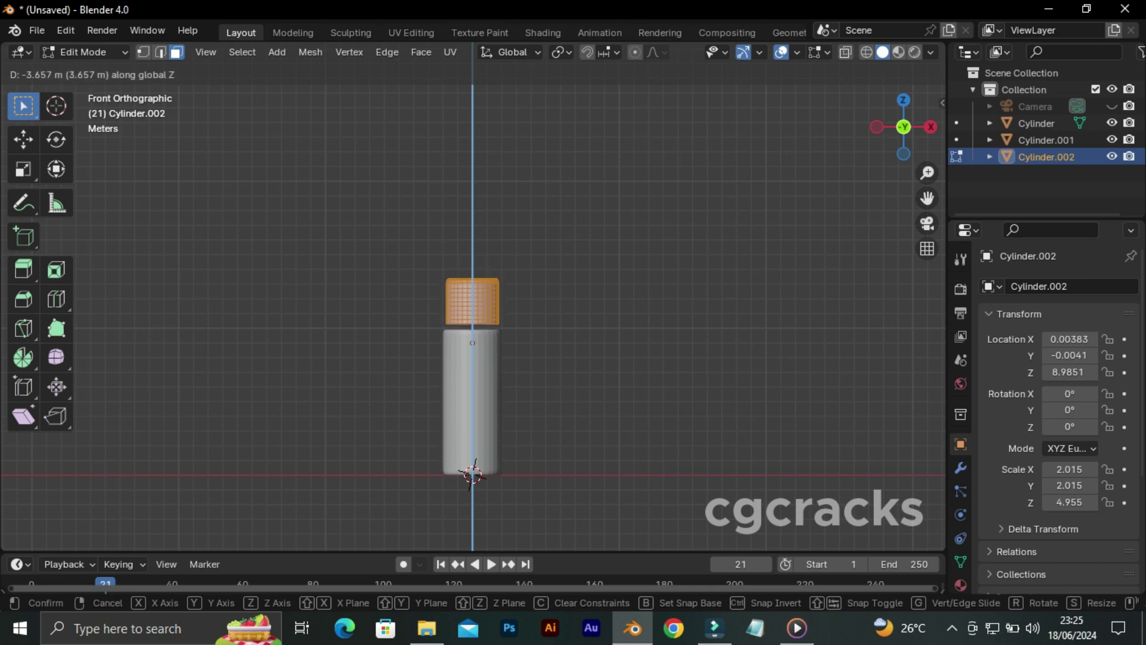
{"action": "key", "text": "Return"}
{"action": "scroll", "coordinate": [472, 308], "scroll_direction": "up", "scroll_amount": 1}
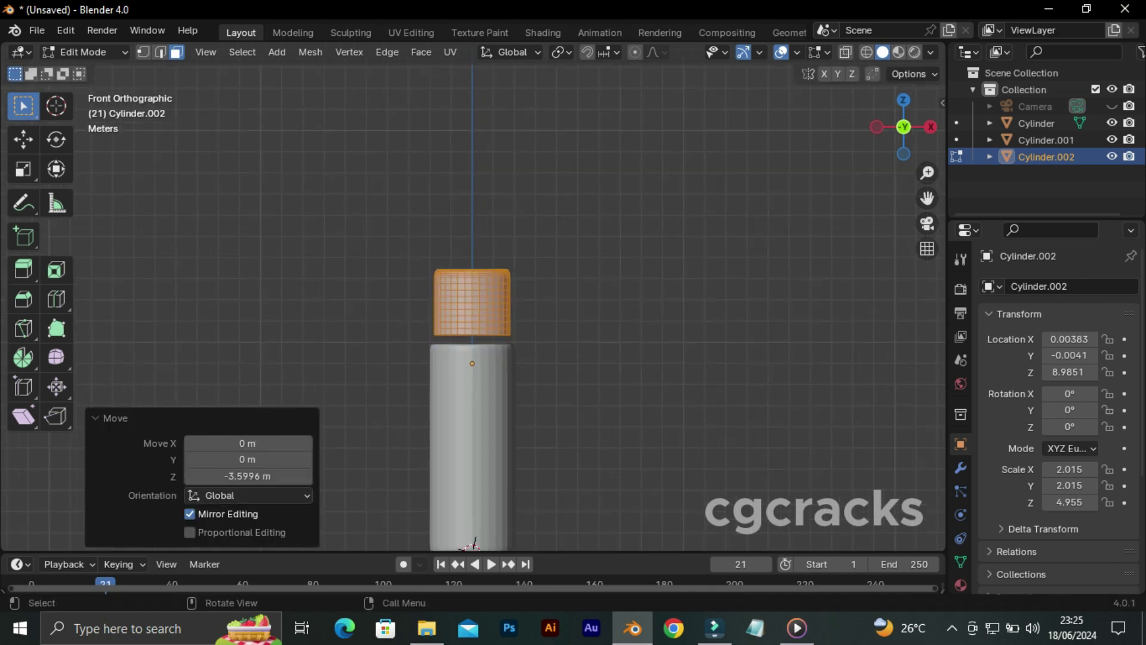
{"action": "scroll", "coordinate": [472, 308], "scroll_direction": "up", "scroll_amount": 2}
{"action": "scroll", "coordinate": [477, 536], "scroll_direction": "up", "scroll_amount": 2}
Deselect the cap geometry and hide all the cylinders in the outliner
{"action": "key", "text": "alt+a"}
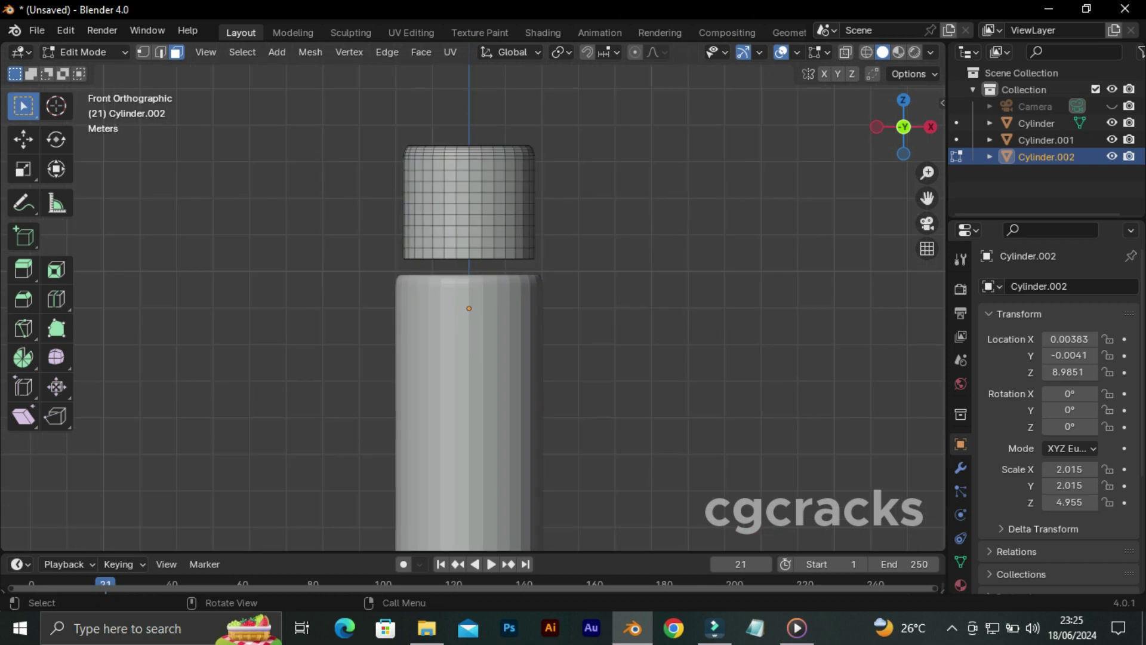
{"action": "left_click", "coordinate": [84, 51]}
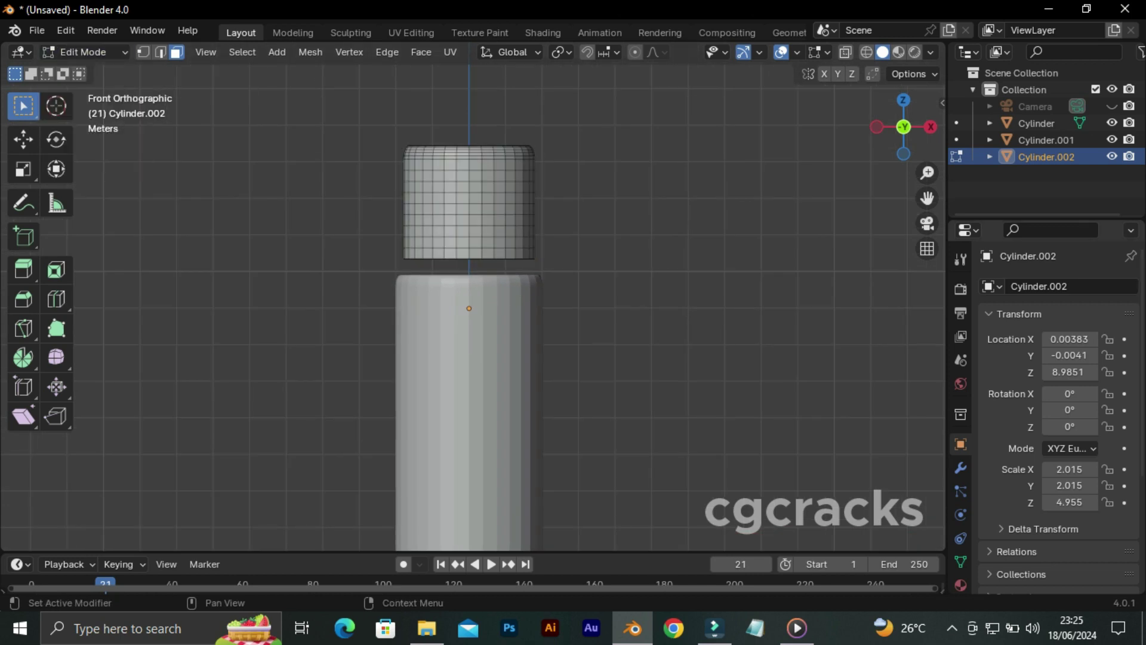
{"action": "left_click", "coordinate": [1112, 122]}
{"action": "left_click", "coordinate": [1112, 156]}
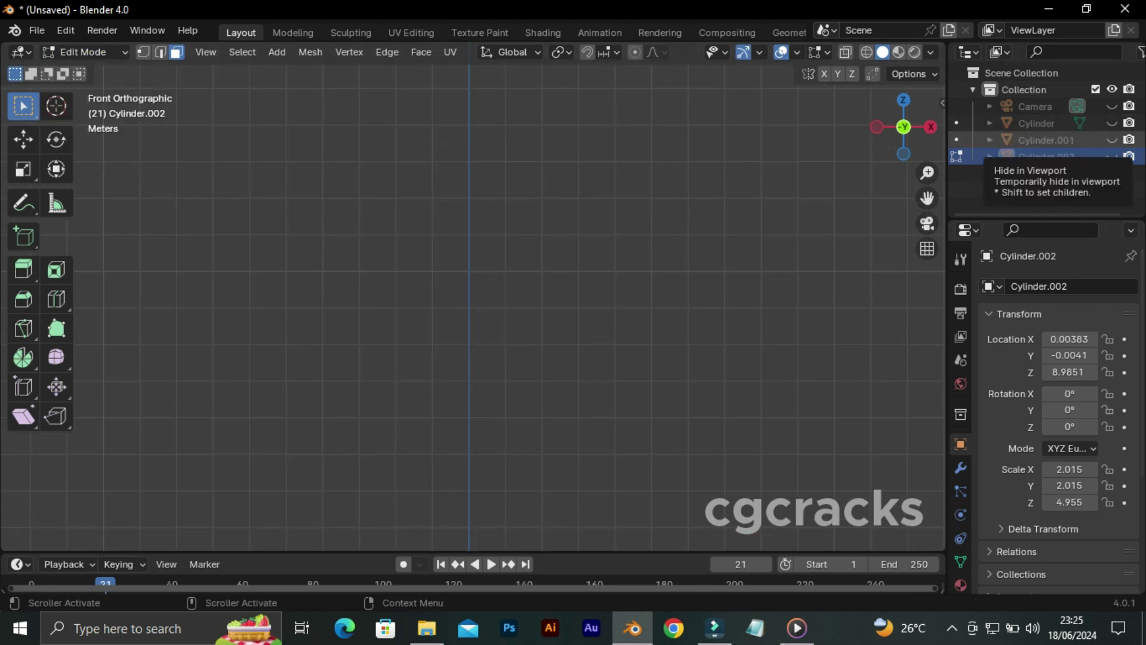
Show only Cylinder.002 and view its open underside in an orthographic view
{"action": "left_click", "coordinate": [1111, 123]}
{"action": "left_click", "coordinate": [1112, 156]}
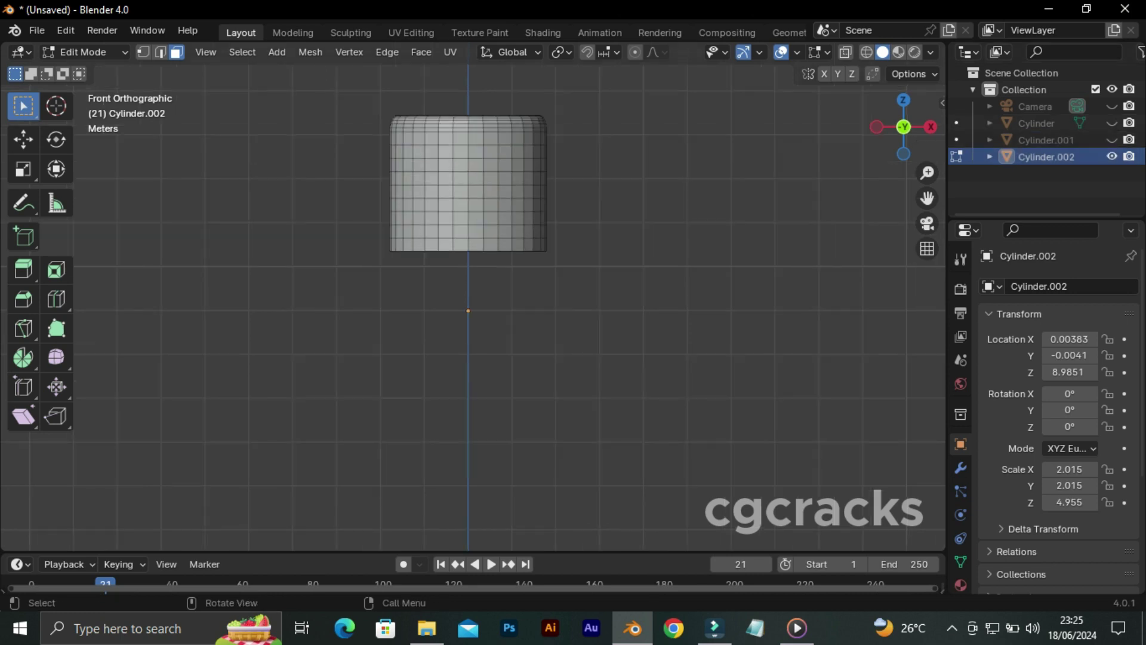
{"action": "key", "text": "grave"}
{"action": "left_click", "coordinate": [544, 125]}
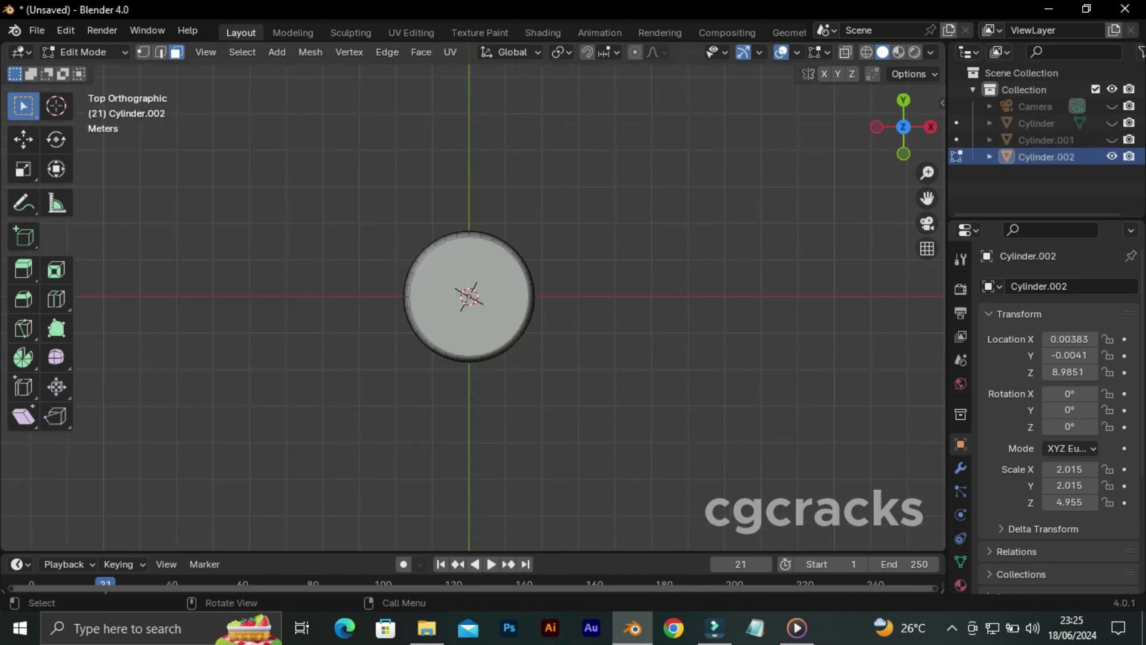
{"action": "key", "text": "grave"}
{"action": "left_click", "coordinate": [538, 320]}
{"action": "middle_click_drag", "start_coordinate": [537, 299], "coordinate": [573, 250]}
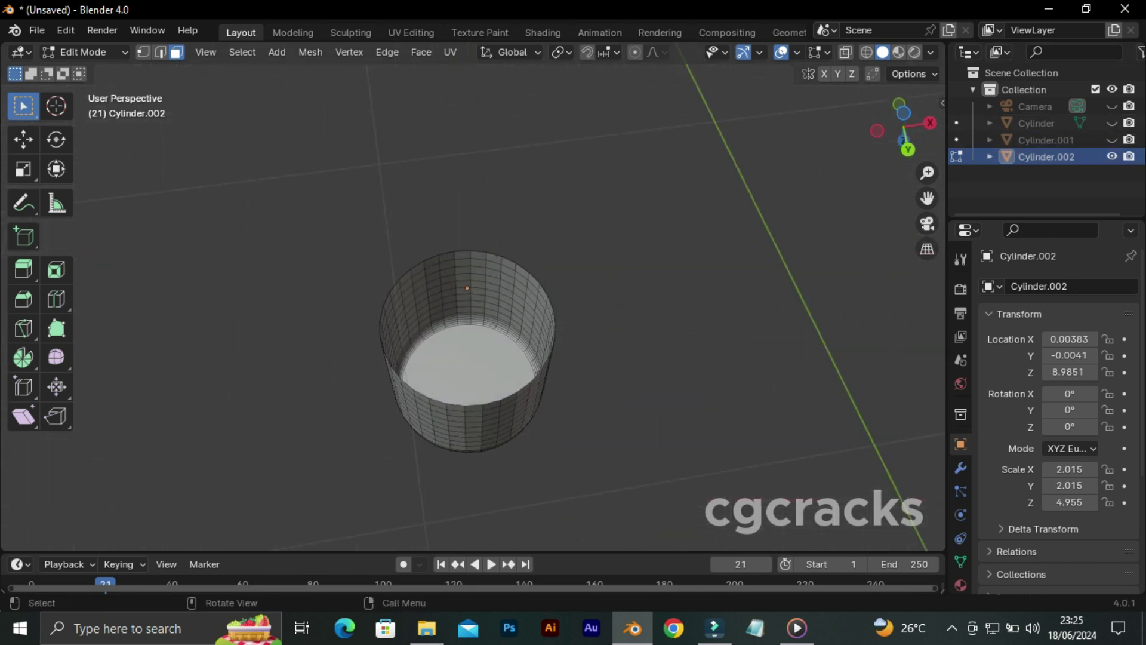
{"action": "scroll", "coordinate": [465, 370], "scroll_direction": "up", "scroll_amount": 2}
{"action": "scroll", "coordinate": [466, 370], "scroll_direction": "up", "scroll_amount": 2}
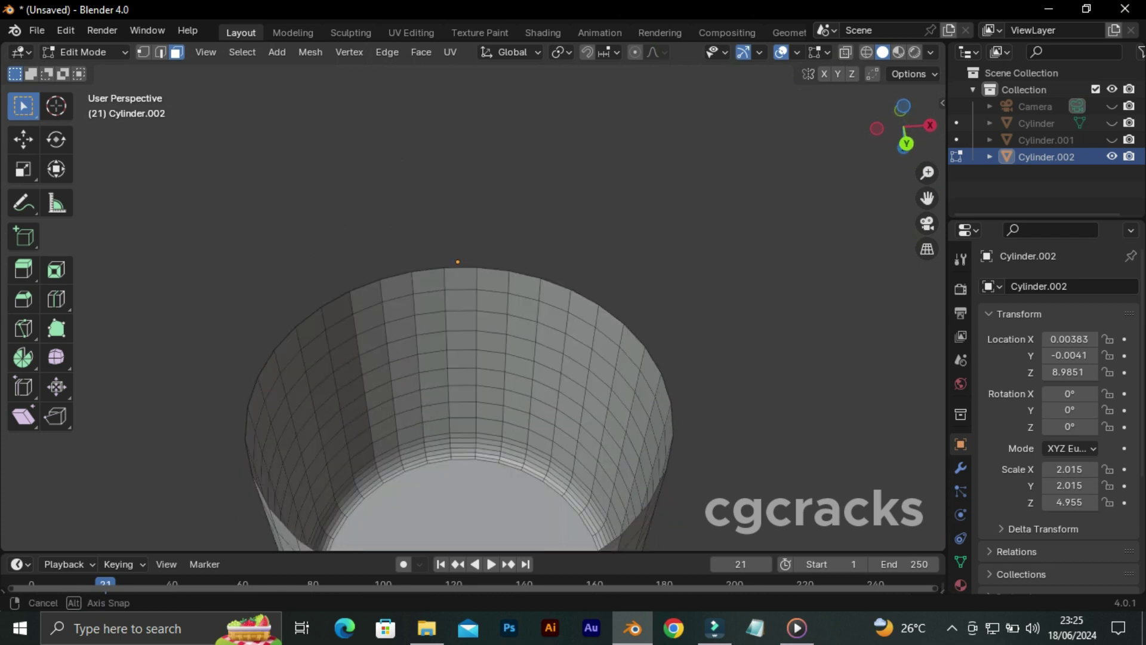
{"action": "scroll", "coordinate": [466, 370], "scroll_direction": "up", "scroll_amount": 1}
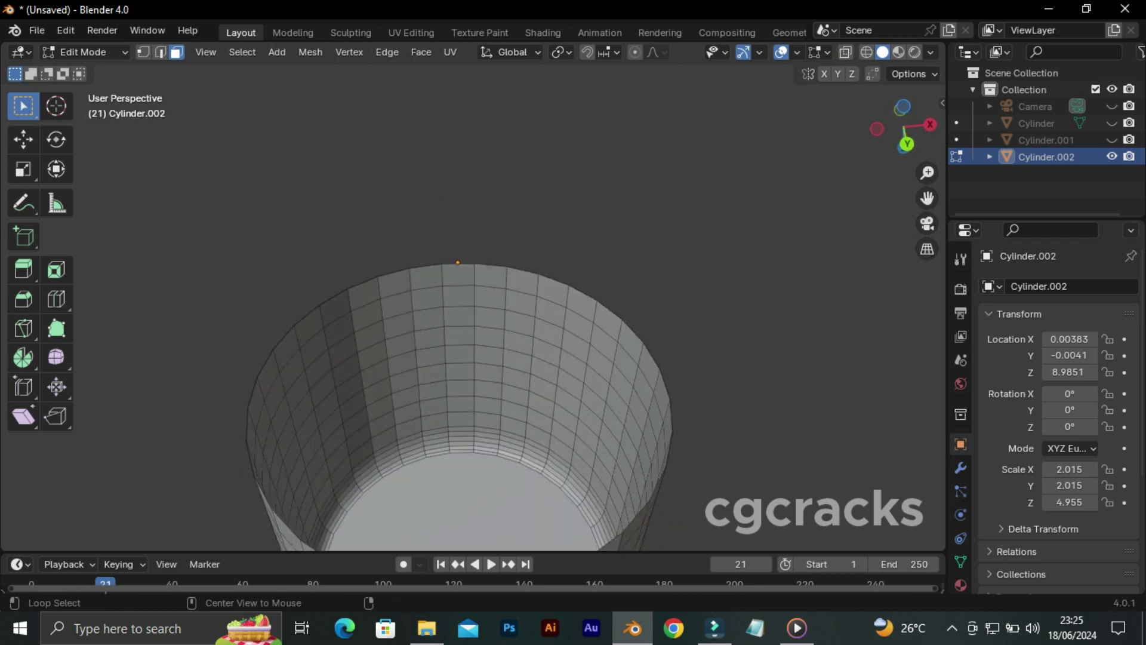
Extrude the cap's bottom edge loop and scale it inward to 0.941 to form a rim
{"action": "key", "text": "2"}
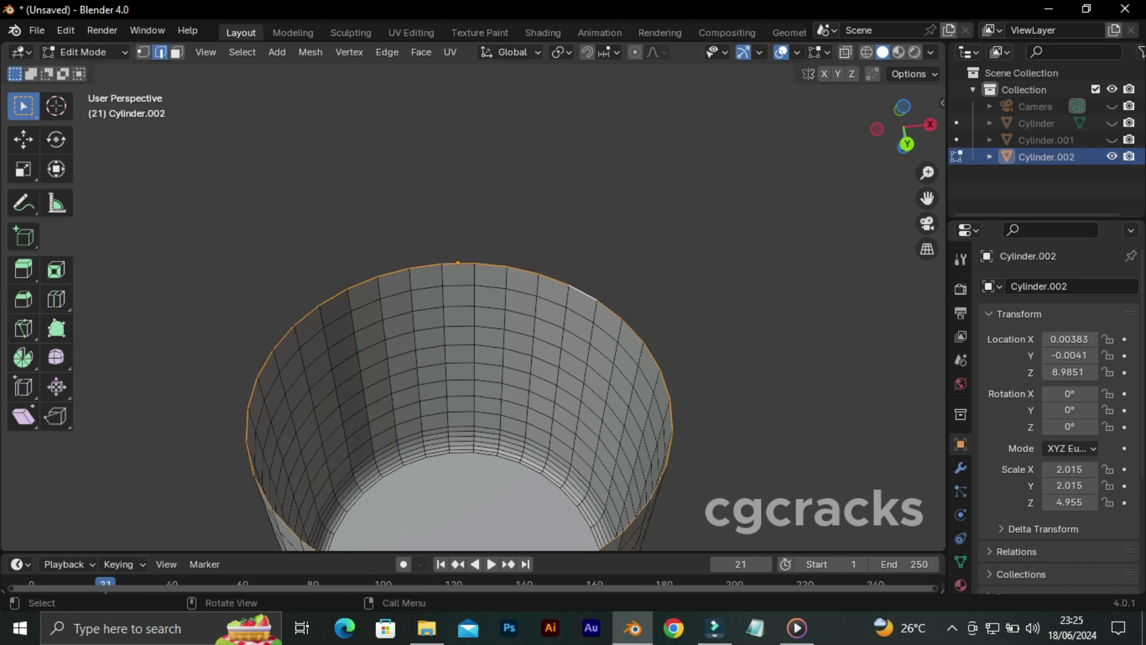
{"action": "key", "text": "e"}
{"action": "key", "text": "s"}
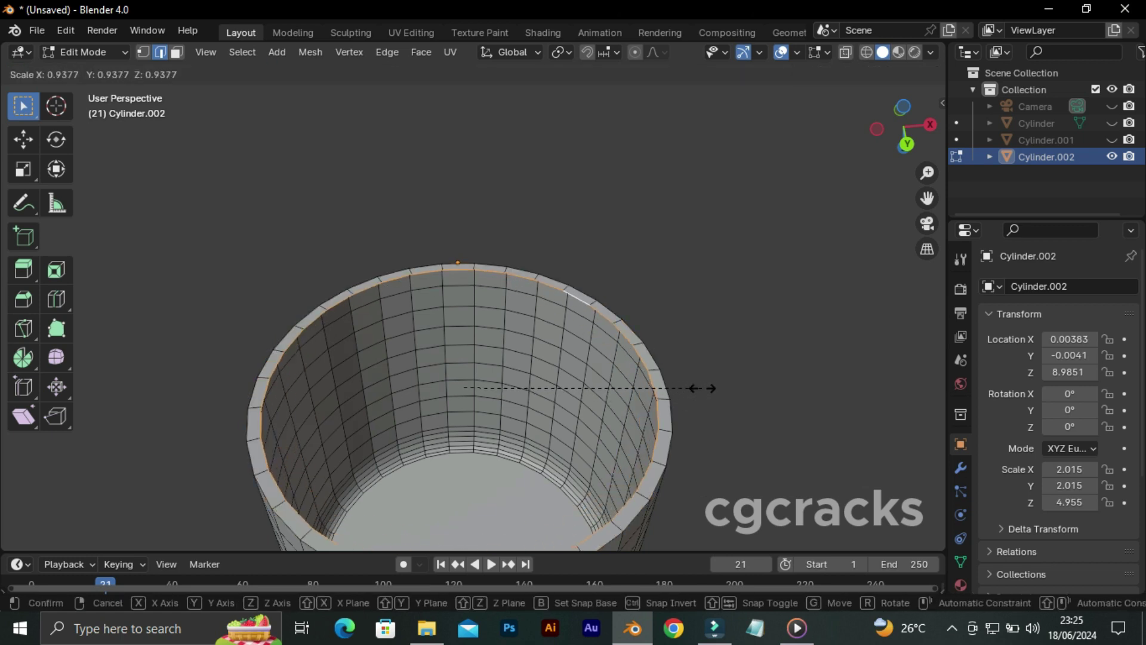
{"action": "left_click", "coordinate": [704, 388]}
In wireframe, extrude the inner rim loop 2.7278 m up along Z inside the cap
{"action": "middle_click_drag", "start_coordinate": [705, 389], "coordinate": [748, 306]}
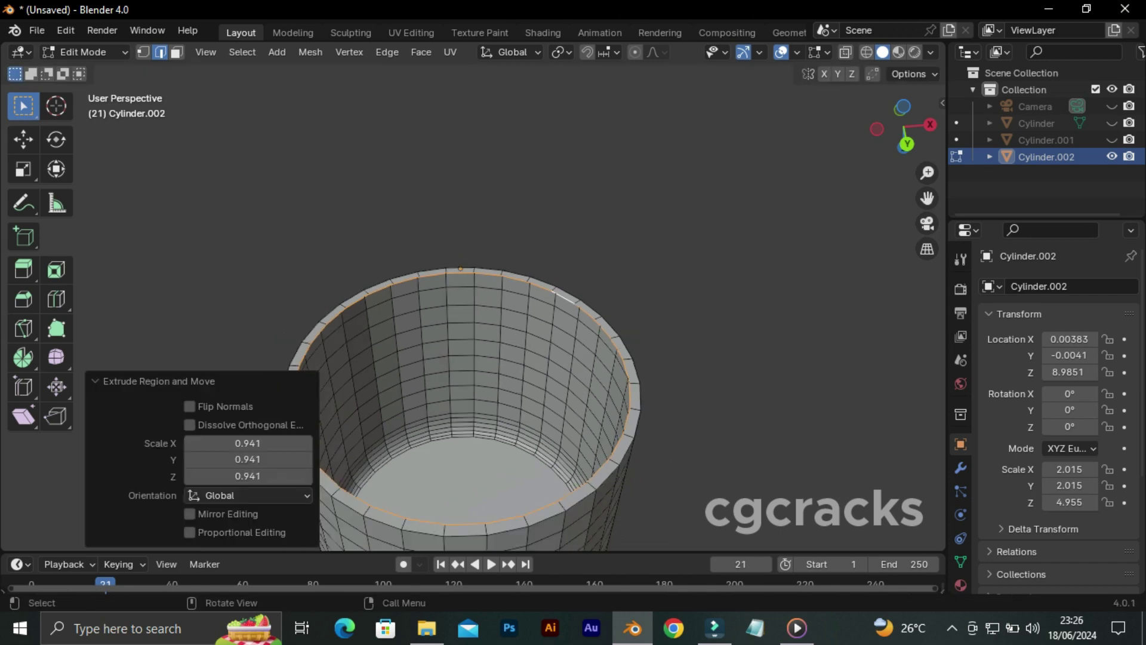
{"action": "key", "text": "grave"}
{"action": "key", "text": "7"}
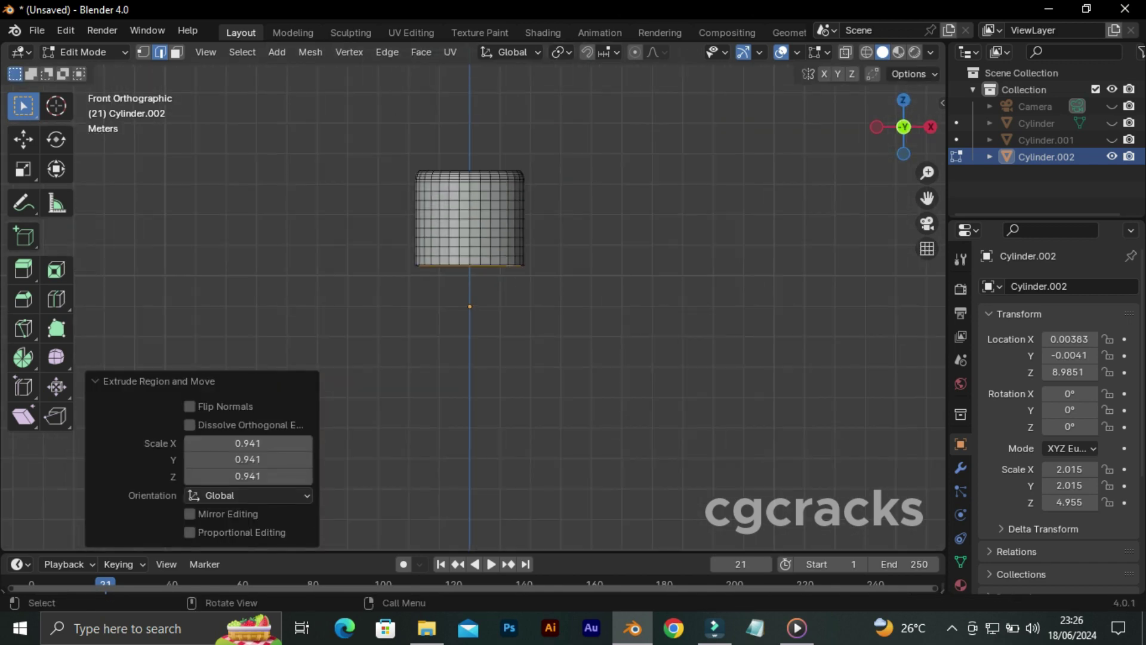
{"action": "middle_click_drag", "start_coordinate": [470, 239], "coordinate": [476, 283], "text": "shift"}
{"action": "key", "text": "z"}
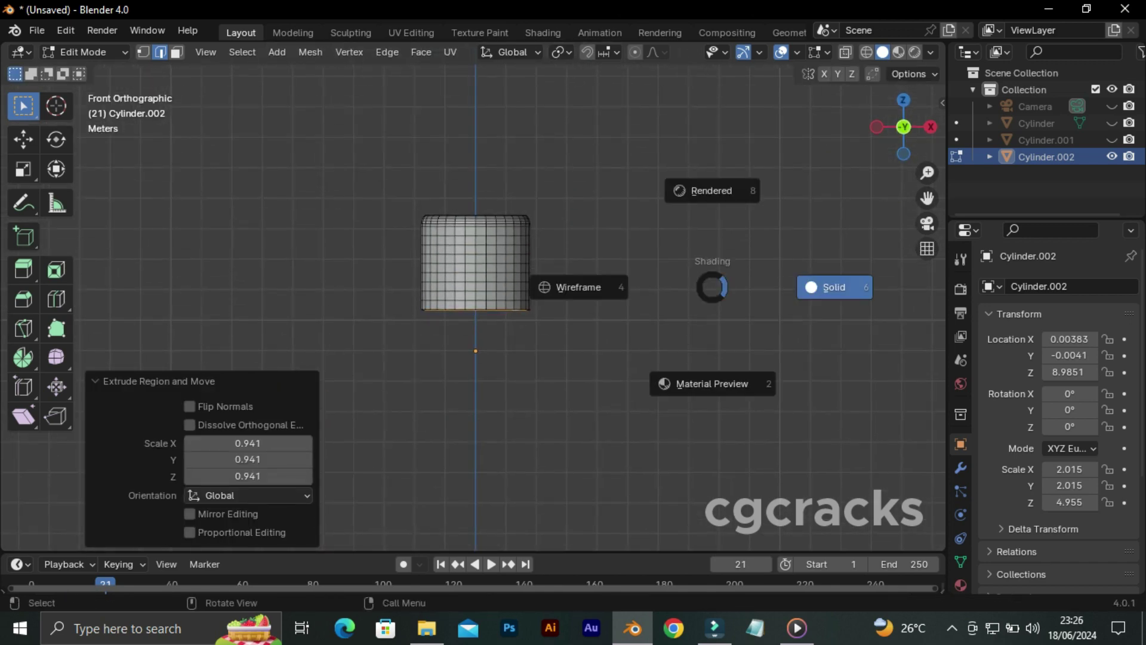
{"action": "key", "text": "4"}
{"action": "middle_click_drag", "start_coordinate": [478, 269], "coordinate": [480, 311]}
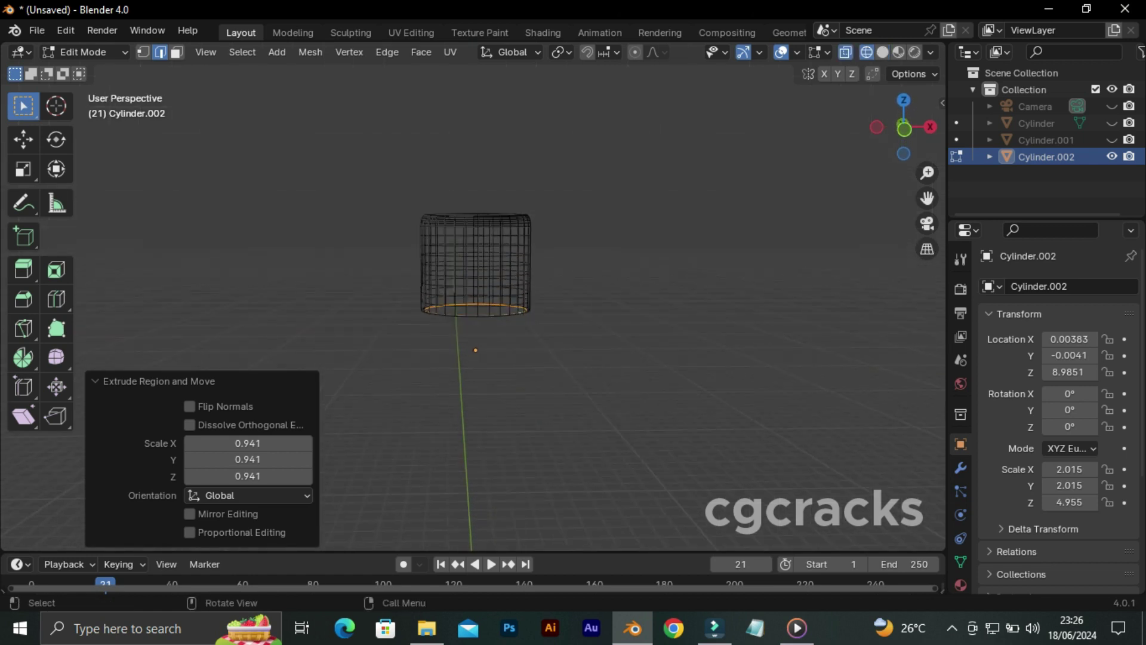
{"action": "key", "text": "KP_1"}
{"action": "key", "text": "e"}
{"action": "key", "text": "z"}
{"action": "key", "text": "Return"}
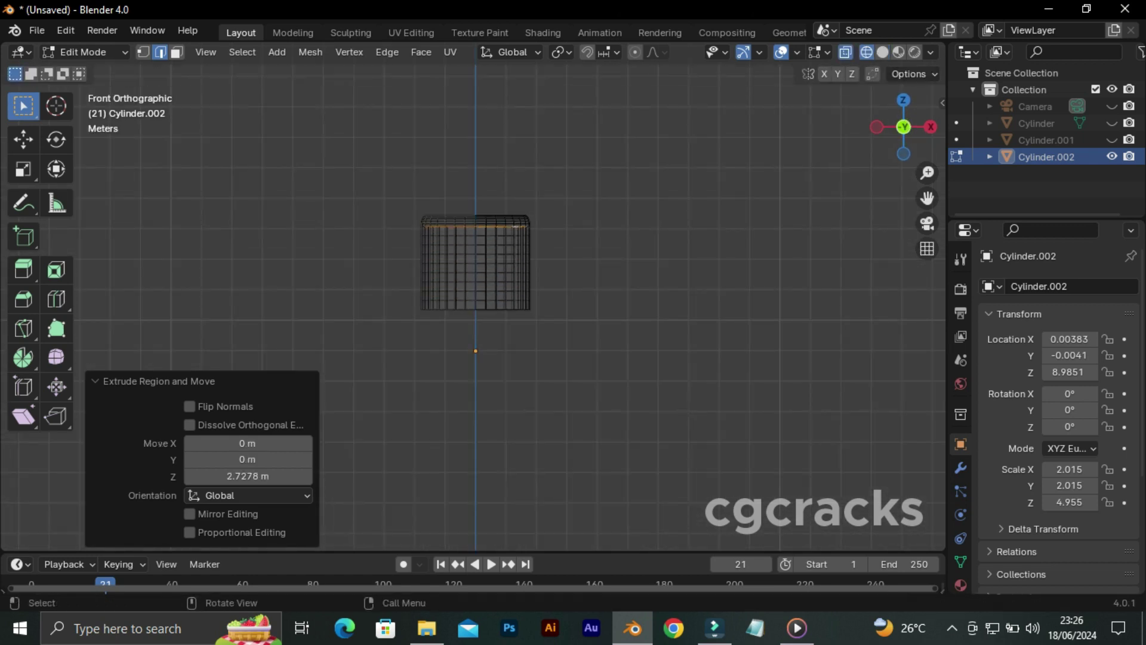
{"action": "key", "text": "ctrl+z"}
Bevel the cap's rim with 9 segments at 0.0348 m, then show the bottle body instead
{"action": "key", "text": "z"}
{"action": "key", "text": "6"}
{"action": "middle_click_drag", "start_coordinate": [478, 268], "coordinate": [484, 311]}
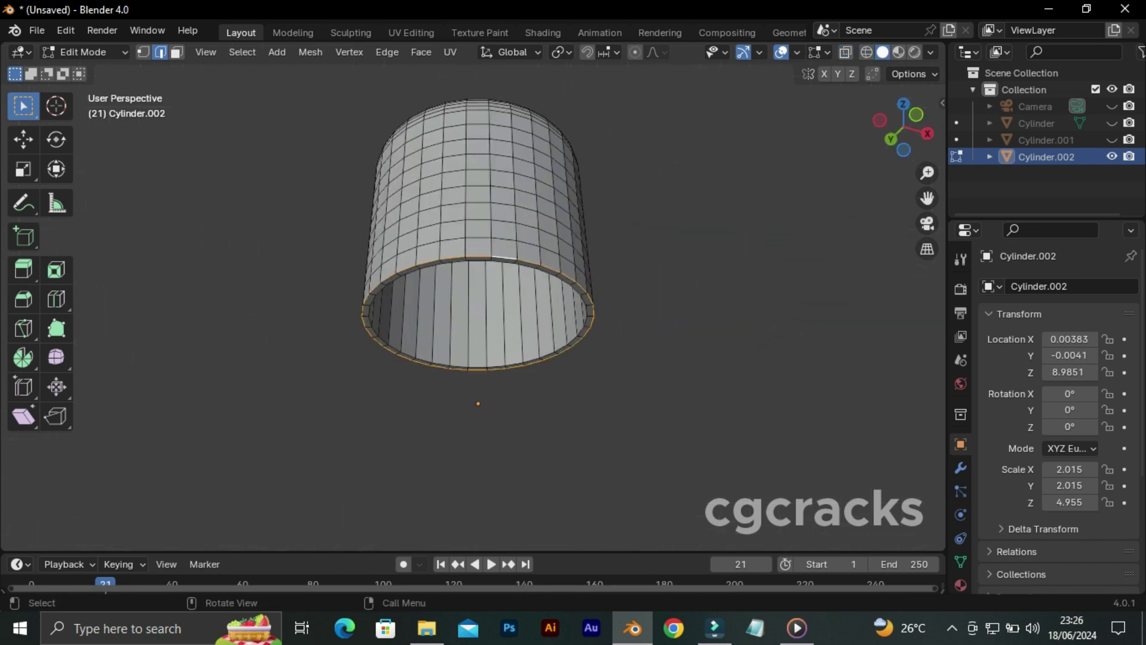
{"action": "key", "text": "ctrl+b"}
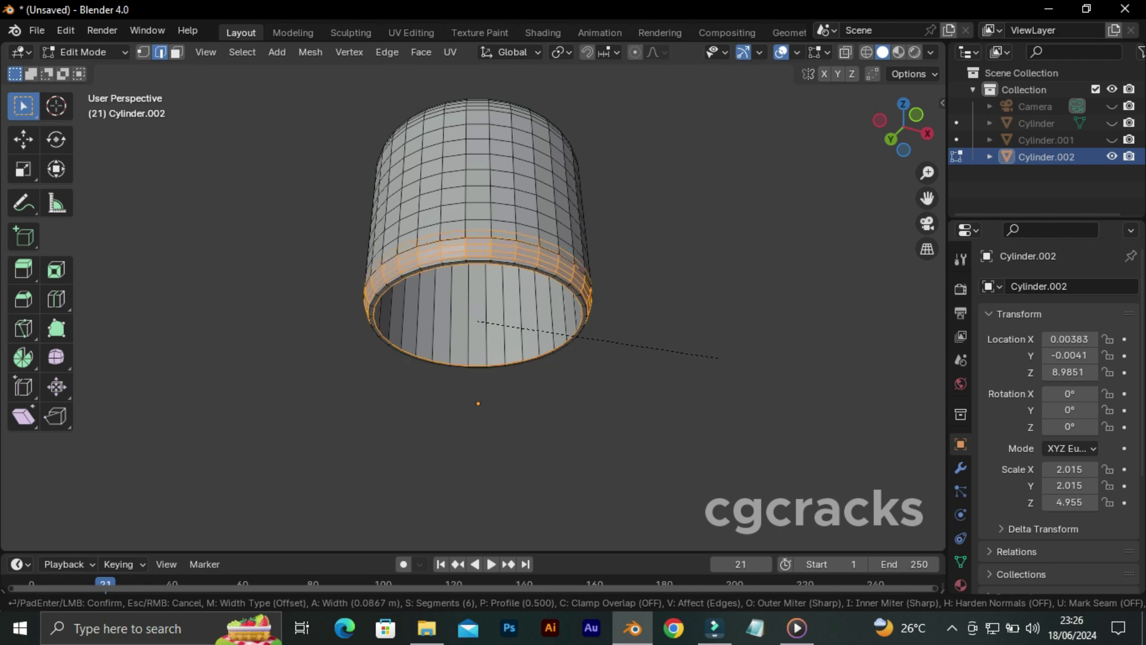
{"action": "left_click", "coordinate": [710, 354]}
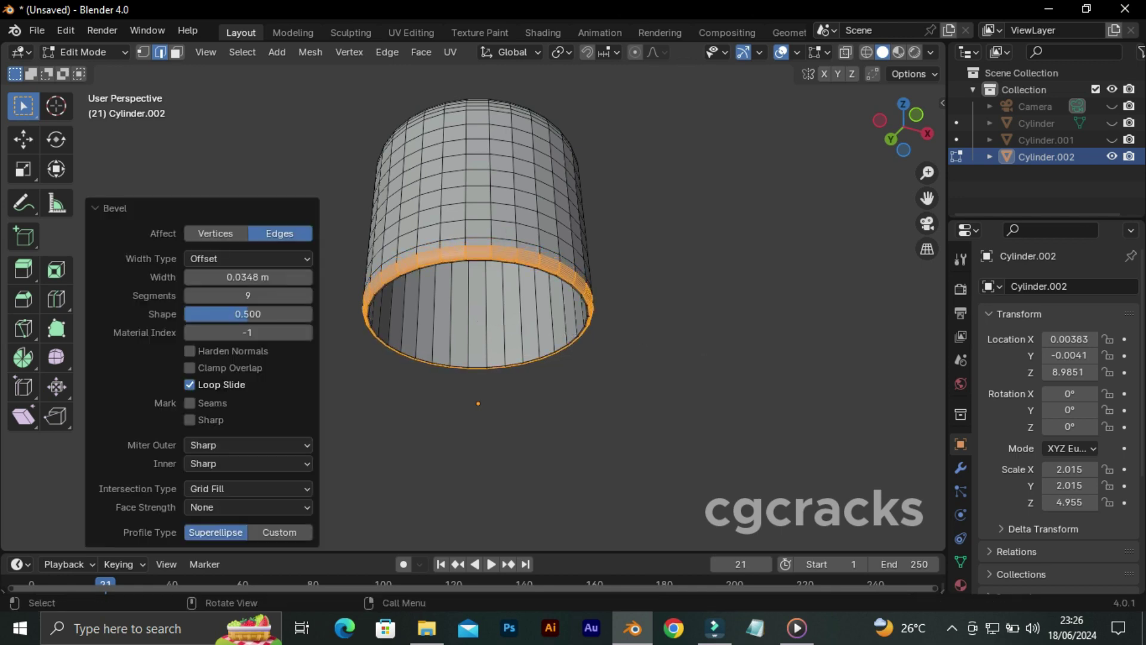
{"action": "key", "text": "ctrl+z"}
{"action": "middle_click_drag", "start_coordinate": [709, 355], "coordinate": [687, 310]}
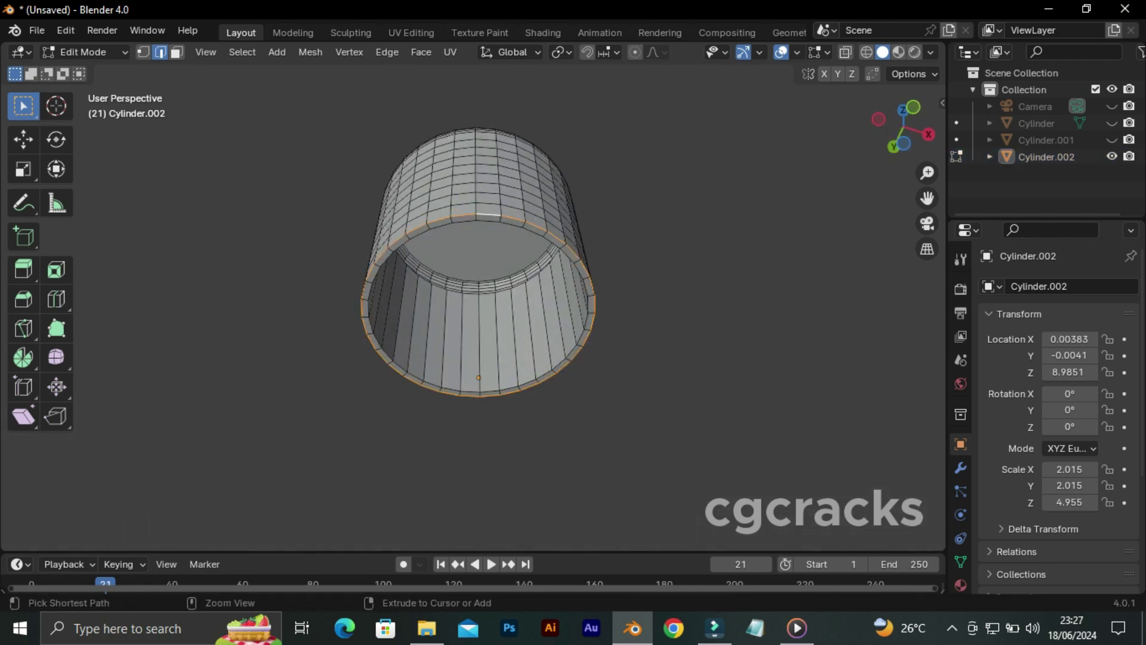
{"action": "key", "text": "ctrl+b"}
{"action": "left_click", "coordinate": [479, 378]}
{"action": "key", "text": "ctrl+z"}
{"action": "middle_click_drag", "start_coordinate": [479, 377], "coordinate": [477, 298]}
{"action": "left_click", "coordinate": [1111, 123]}
Scale the bottle's top opening loop to 0.895 to form a narrower rim
{"action": "left_click", "coordinate": [84, 52]}
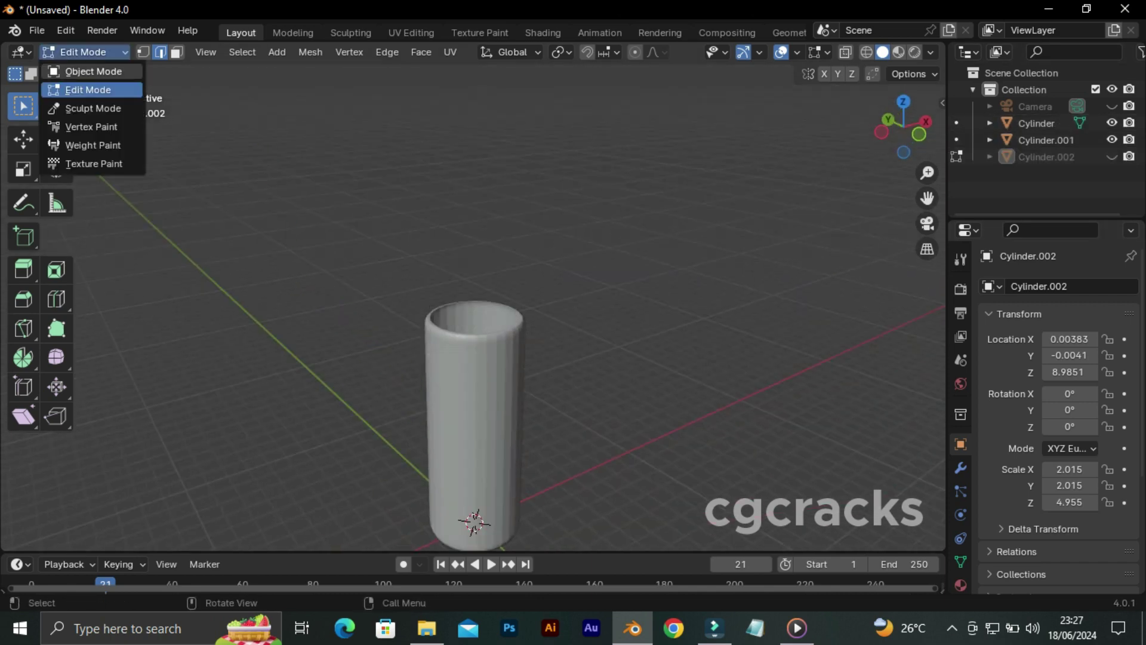
{"action": "left_click", "coordinate": [1036, 123]}
{"action": "middle_click_drag", "start_coordinate": [477, 358], "coordinate": [478, 298]}
{"action": "key", "text": "Tab"}
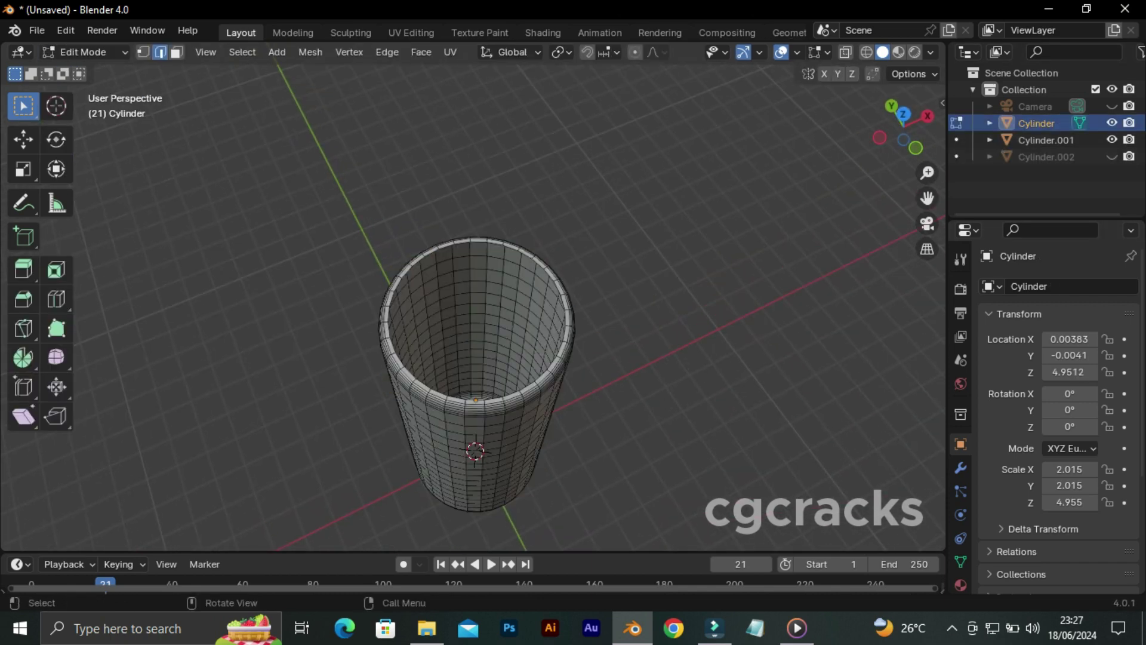
{"action": "key", "text": "s"}
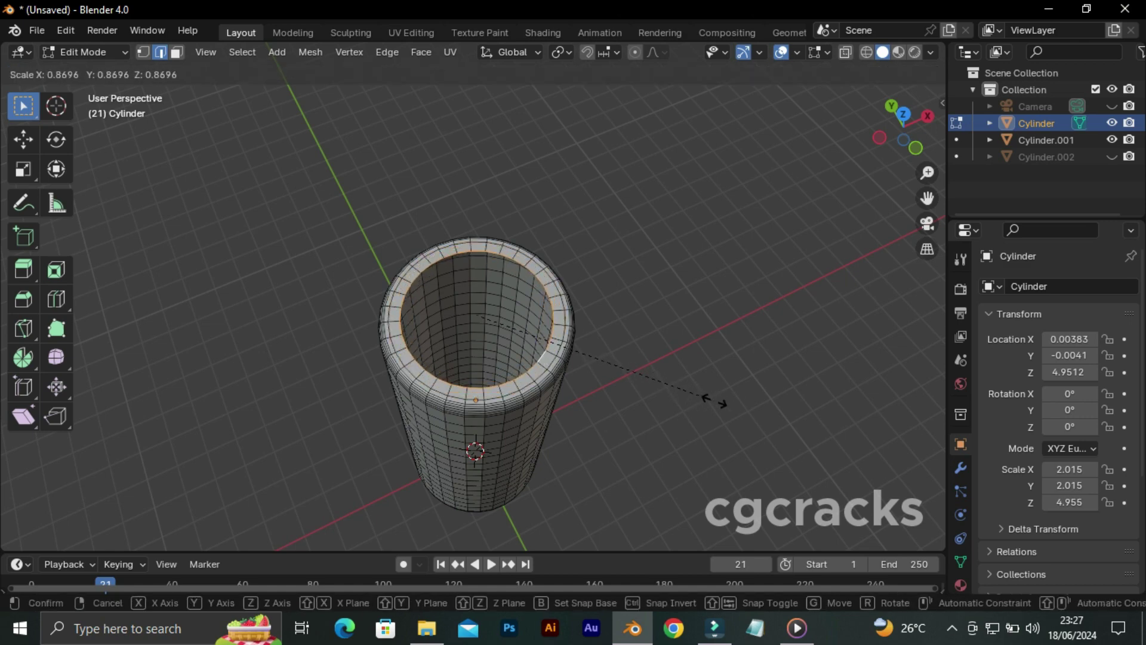
{"action": "left_click", "coordinate": [714, 401]}
Extrude the bottle's inner wall 8.9275 m down inside the body, checking against the cap
{"action": "left_click", "coordinate": [1112, 156]}
{"action": "middle_click_drag", "start_coordinate": [717, 358], "coordinate": [717, 269]}
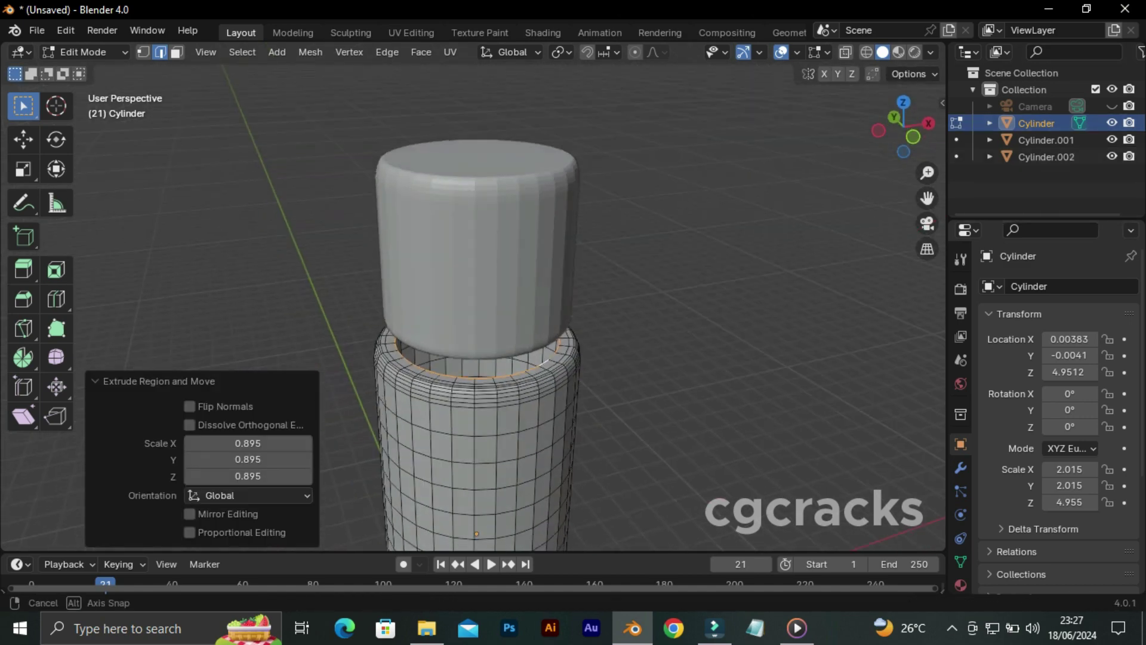
{"action": "middle_click_drag", "start_coordinate": [477, 298], "coordinate": [478, 239]}
{"action": "left_click", "coordinate": [1112, 156]}
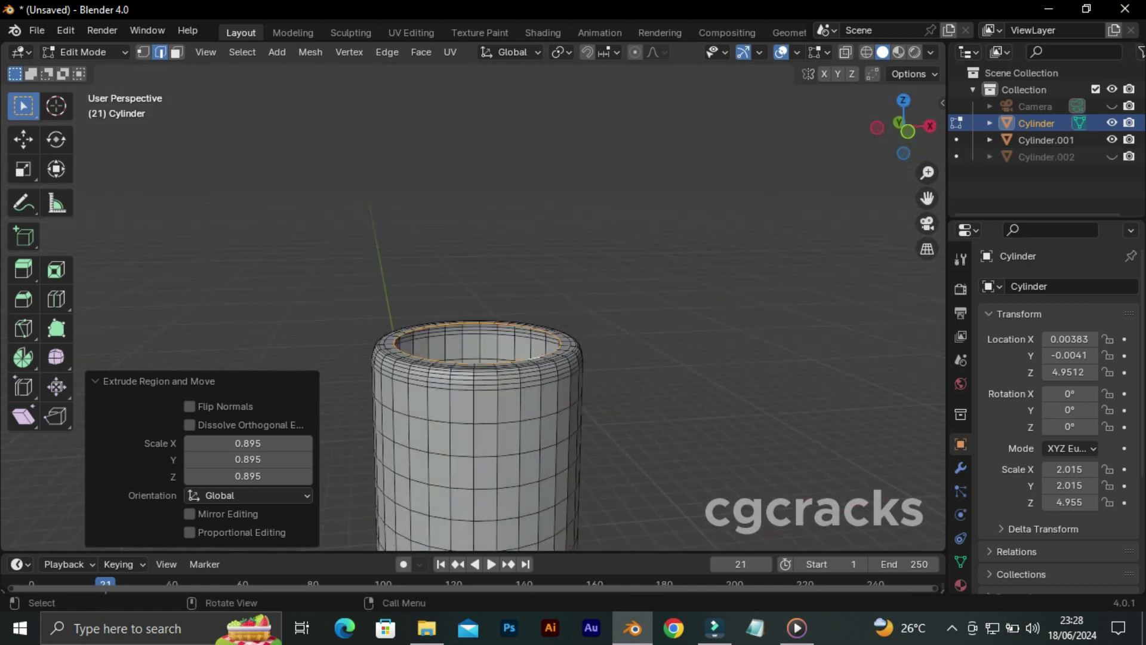
{"action": "key", "text": "KP_1"}
{"action": "scroll", "coordinate": [707, 274], "scroll_direction": "down", "scroll_amount": 3}
{"action": "type", "text": "z"}
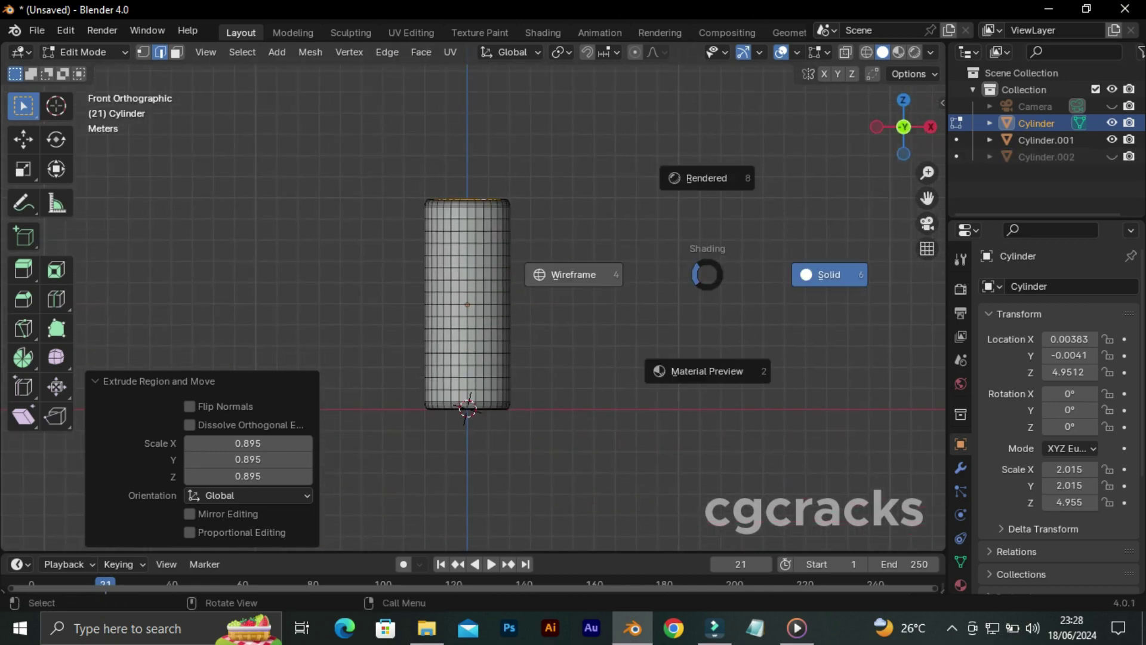
{"action": "type", "text": "4gz-2.5"}
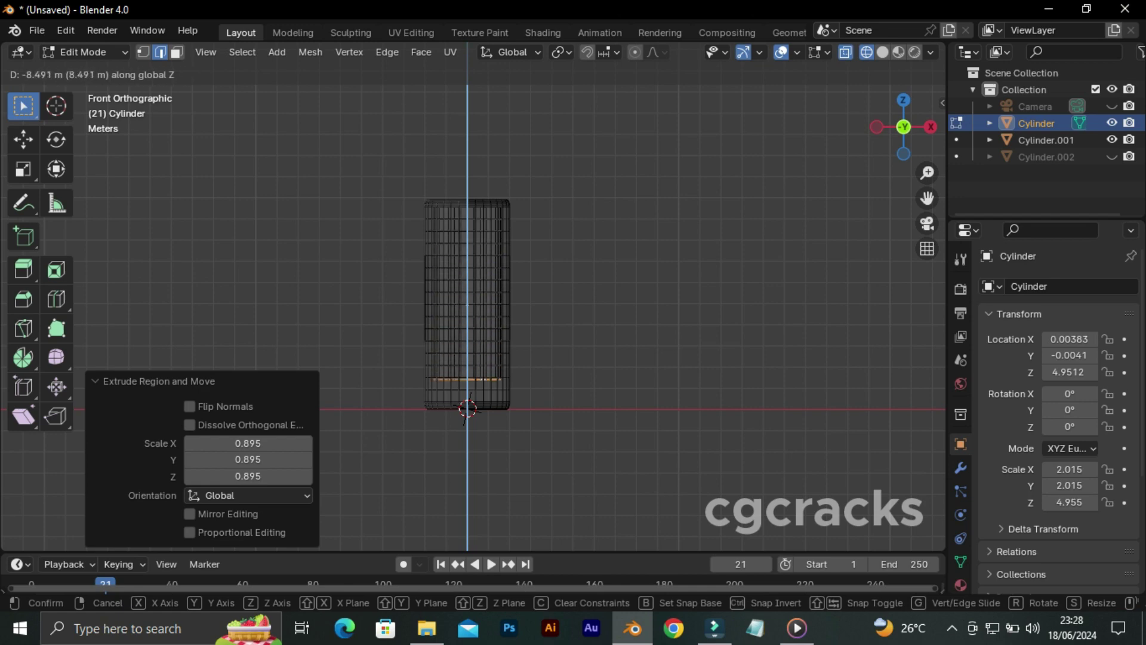
{"action": "left_click", "coordinate": [755, 460]}
Scale the bottom inner loop to 0.662 and switch the viewport to solid shading
{"action": "key", "text": "s"}
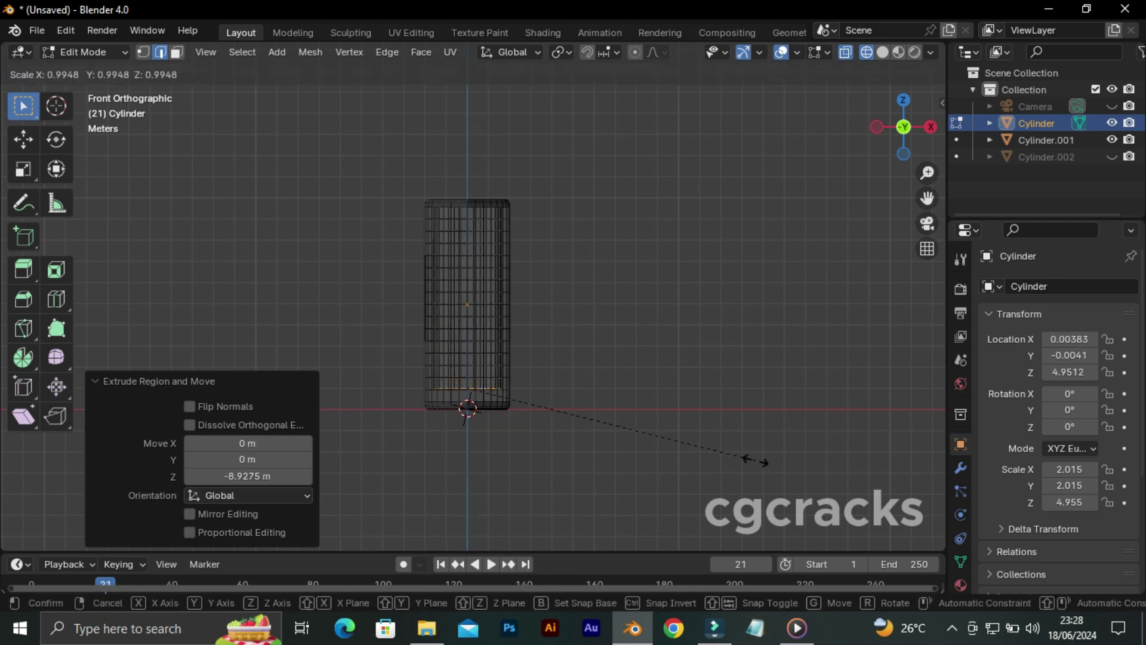
{"action": "left_click", "coordinate": [678, 436]}
{"action": "middle_click_drag", "start_coordinate": [677, 436], "coordinate": [597, 418]}
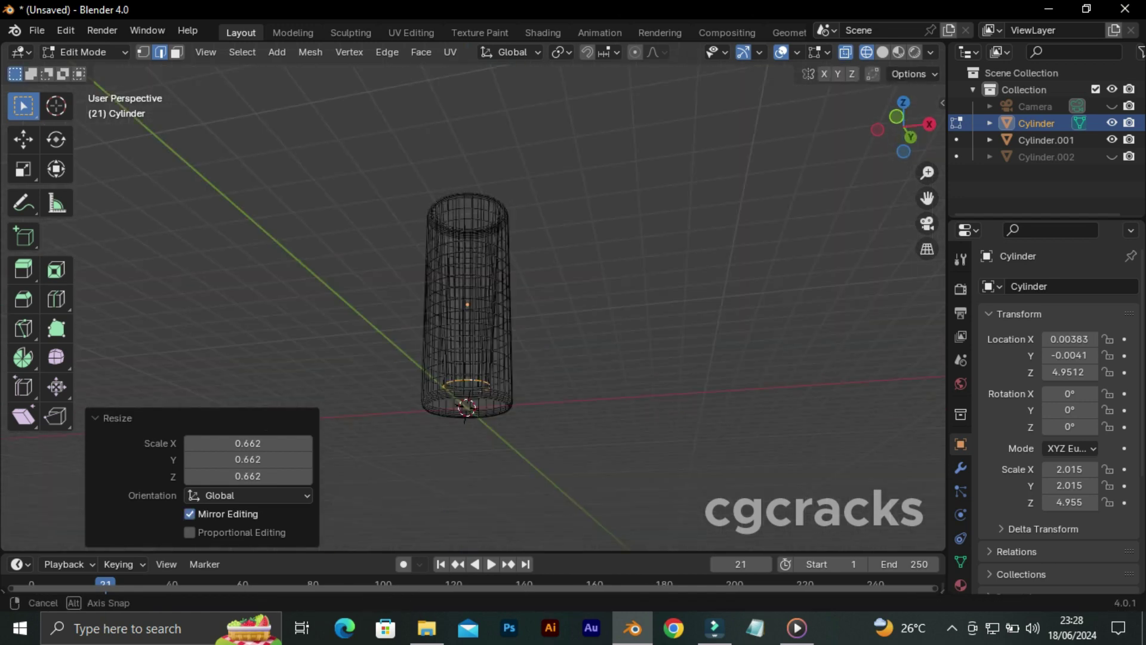
{"action": "key", "text": "z"}
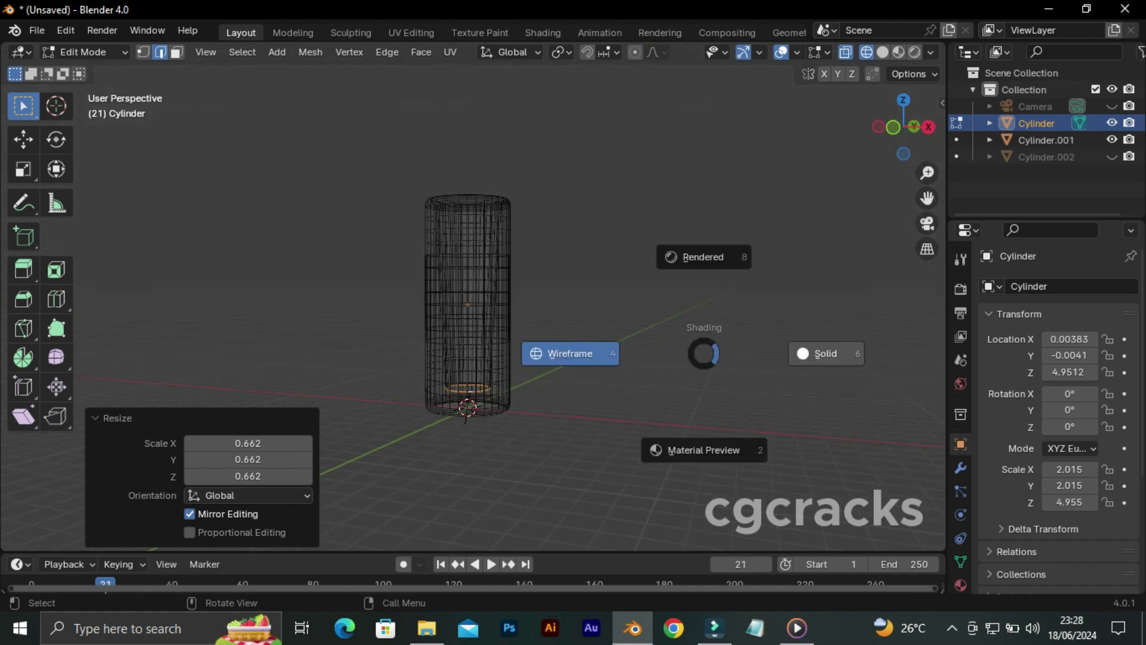
{"action": "key", "text": "6"}
{"action": "middle_click_drag", "start_coordinate": [704, 351], "coordinate": [669, 335]}
{"action": "scroll", "coordinate": [469, 287], "scroll_direction": "up", "scroll_amount": 3}
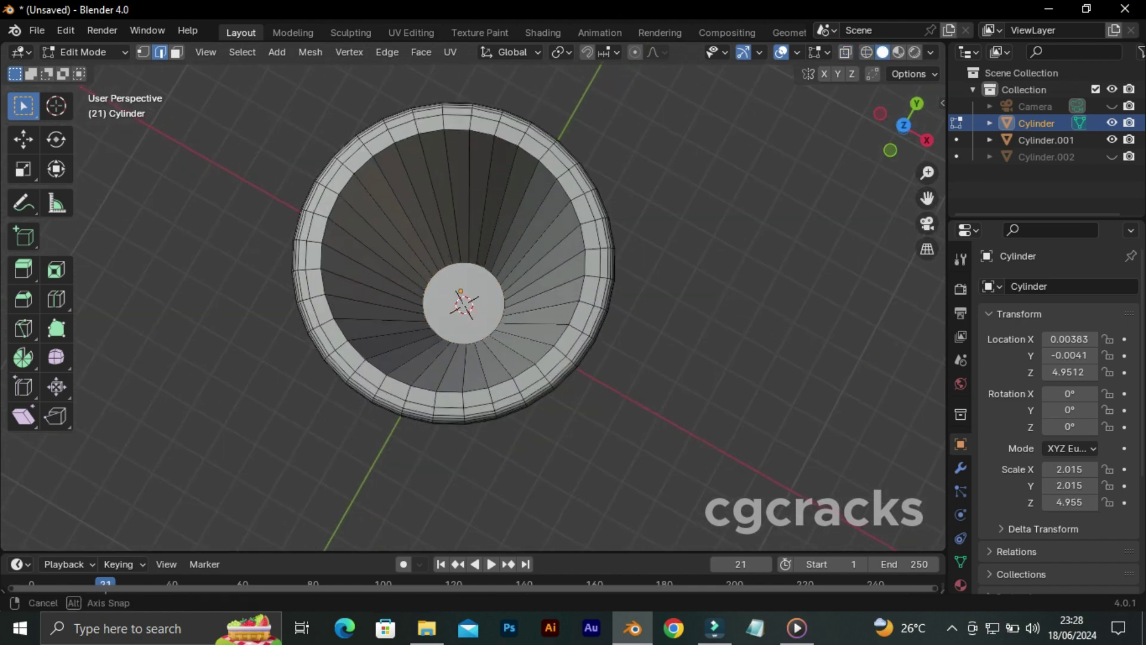
{"action": "middle_click_drag", "start_coordinate": [469, 287], "coordinate": [469, 227]}
{"action": "scroll", "coordinate": [469, 287], "scroll_direction": "down", "scroll_amount": 3}
{"action": "key", "text": "KP_1"}
Lower the cap cylinder straight down along Z onto the bottle body
{"action": "key", "text": "Tab"}
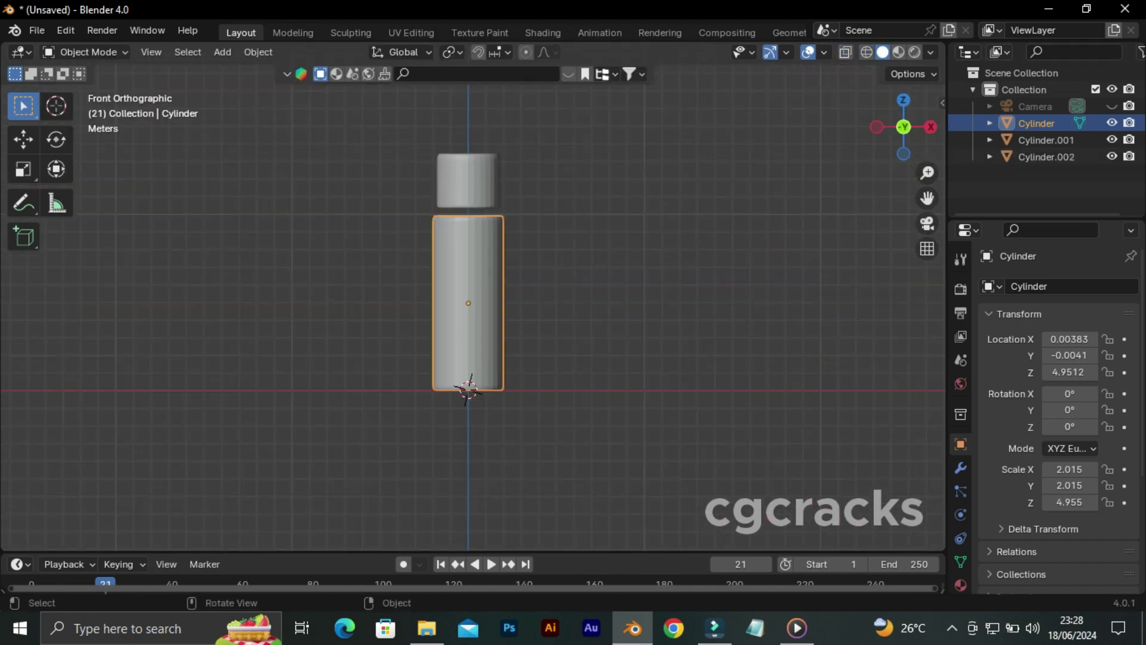
{"action": "left_click", "coordinate": [460, 179]}
{"action": "mouse_move", "coordinate": [460, 179]}
{"action": "middle_mouse_down"}
{"action": "mouse_move", "coordinate": [466, 238]}
{"action": "mouse_move", "coordinate": [466, 203]}
{"action": "middle_mouse_up"}
{"action": "key", "text": "g"}
{"action": "key", "text": "z"}
{"action": "key", "text": "Return"}
In front orthographic view, apply Shade Smooth to the middle cylinder
{"action": "key", "text": "KP_1"}
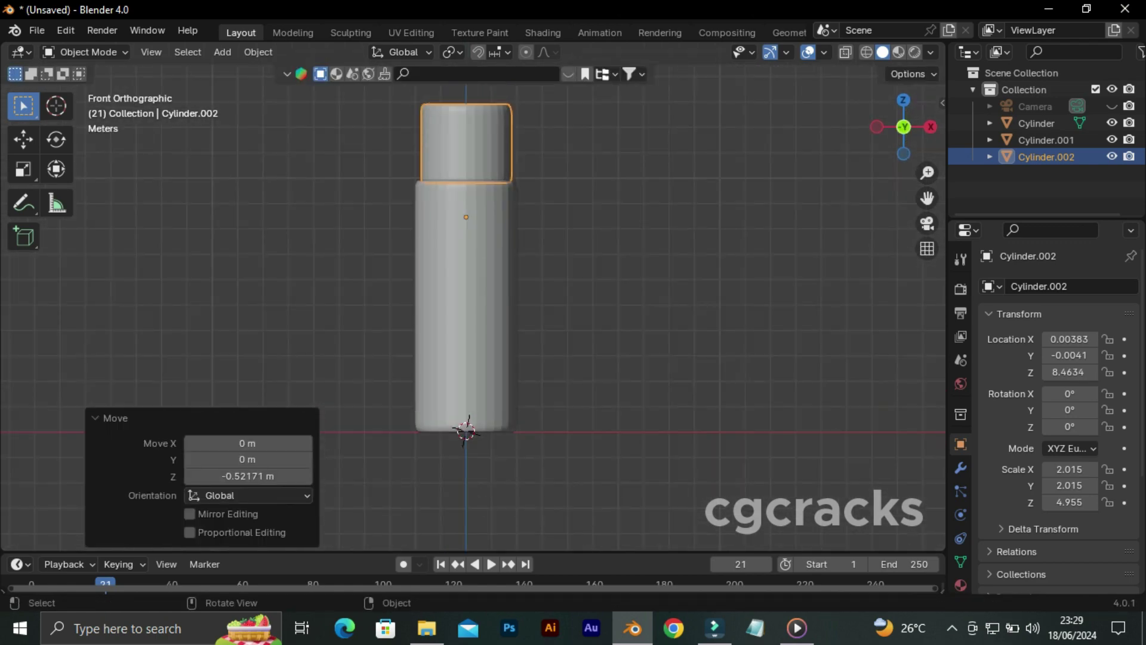
{"action": "key", "text": "alt+a"}
{"action": "mouse_move", "coordinate": [466, 427]}
{"action": "middle_mouse_down"}
{"action": "mouse_move", "coordinate": [478, 401]}
{"action": "mouse_move", "coordinate": [469, 412]}
{"action": "middle_mouse_up"}
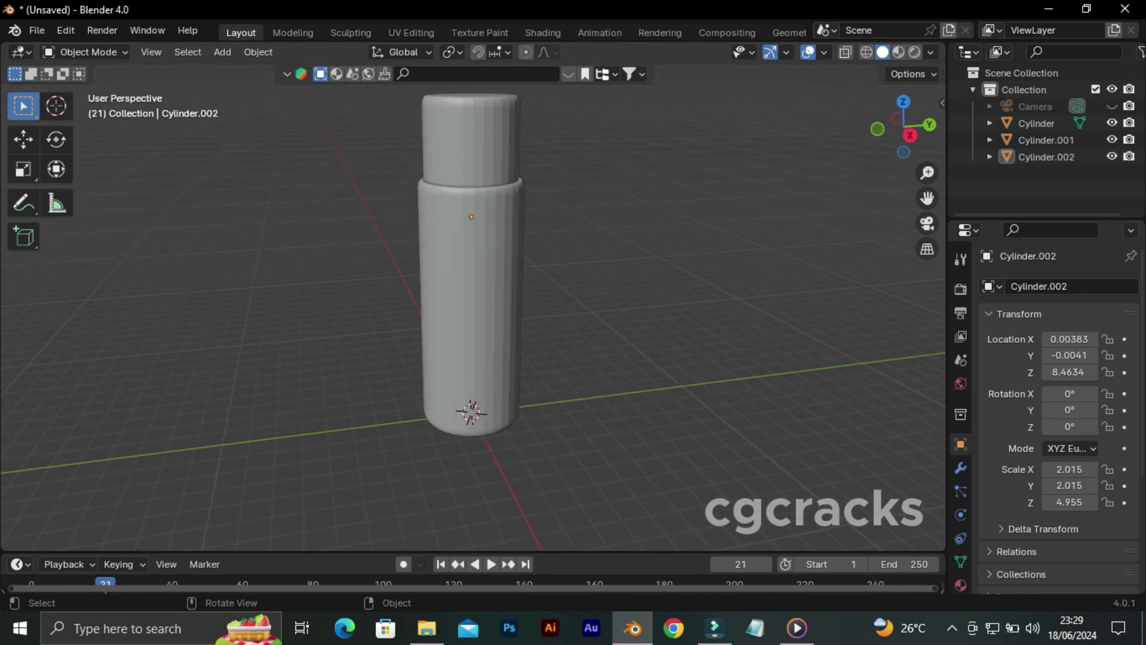
{"action": "key", "text": "KP_1"}
{"action": "left_click", "coordinate": [466, 144]}
{"action": "left_click", "coordinate": [466, 299]}
{"action": "key", "text": "alt+a"}
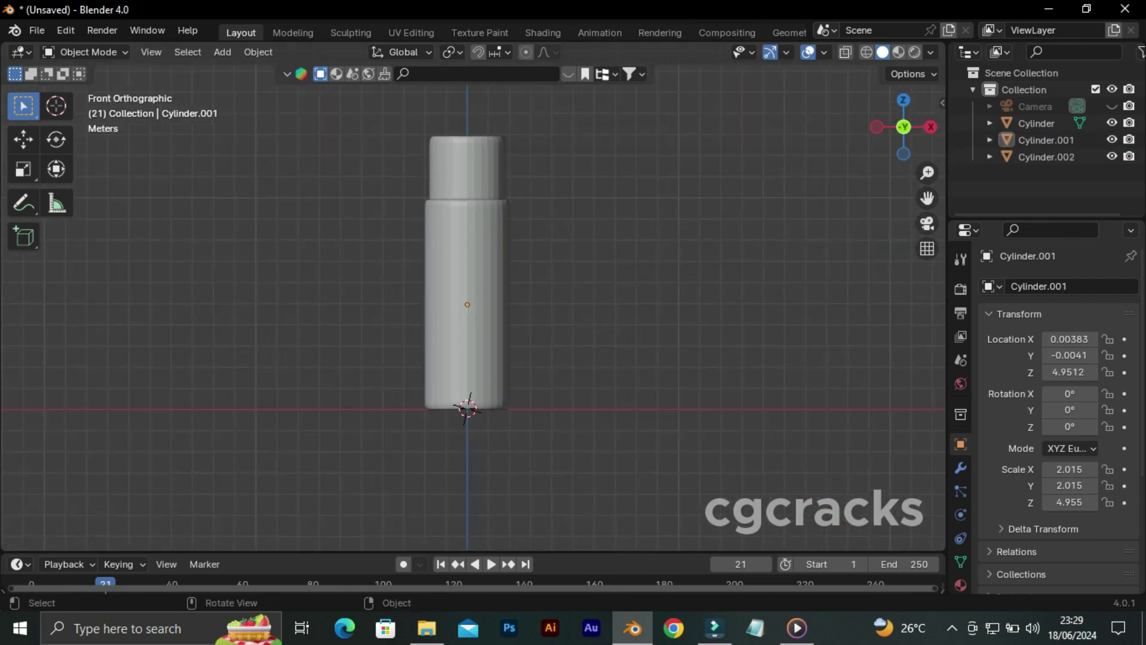
{"action": "right_click", "coordinate": [376, 135]}
{"action": "right_click", "coordinate": [376, 221]}
{"action": "left_click", "coordinate": [468, 298]}
{"action": "right_click", "coordinate": [425, 279]}
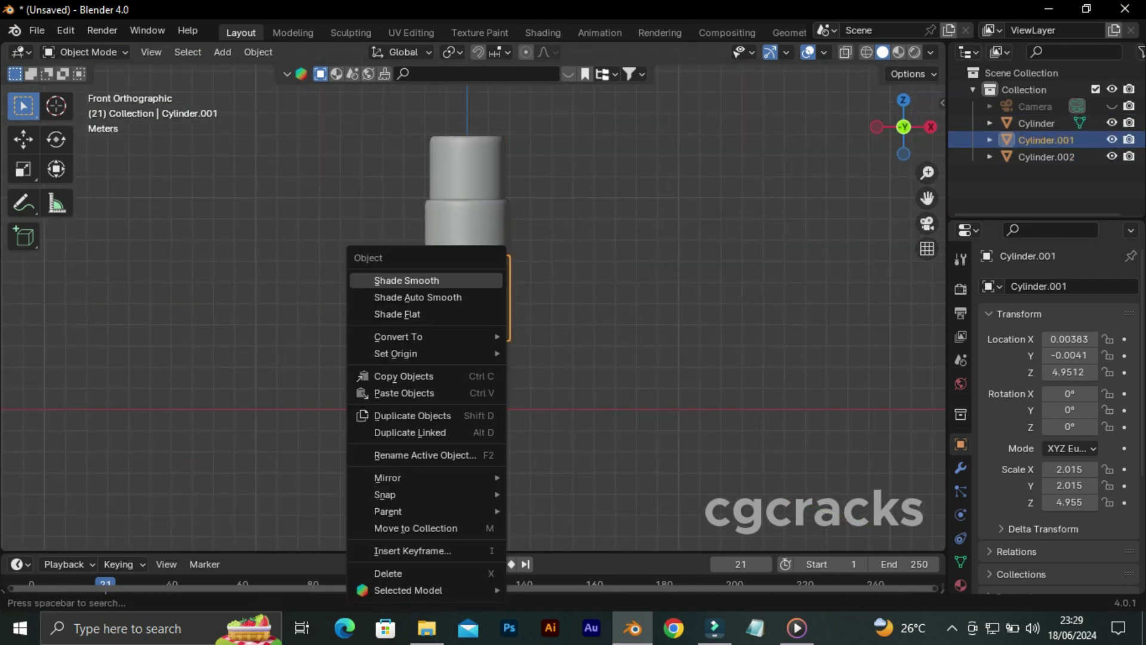
{"action": "left_click", "coordinate": [418, 279]}
Shade the cap smooth and reapply smooth shading to the middle cylinder
{"action": "left_click", "coordinate": [454, 172]}
{"action": "right_click", "coordinate": [430, 171]}
{"action": "left_click", "coordinate": [418, 171]}
{"action": "left_click", "coordinate": [467, 295]}
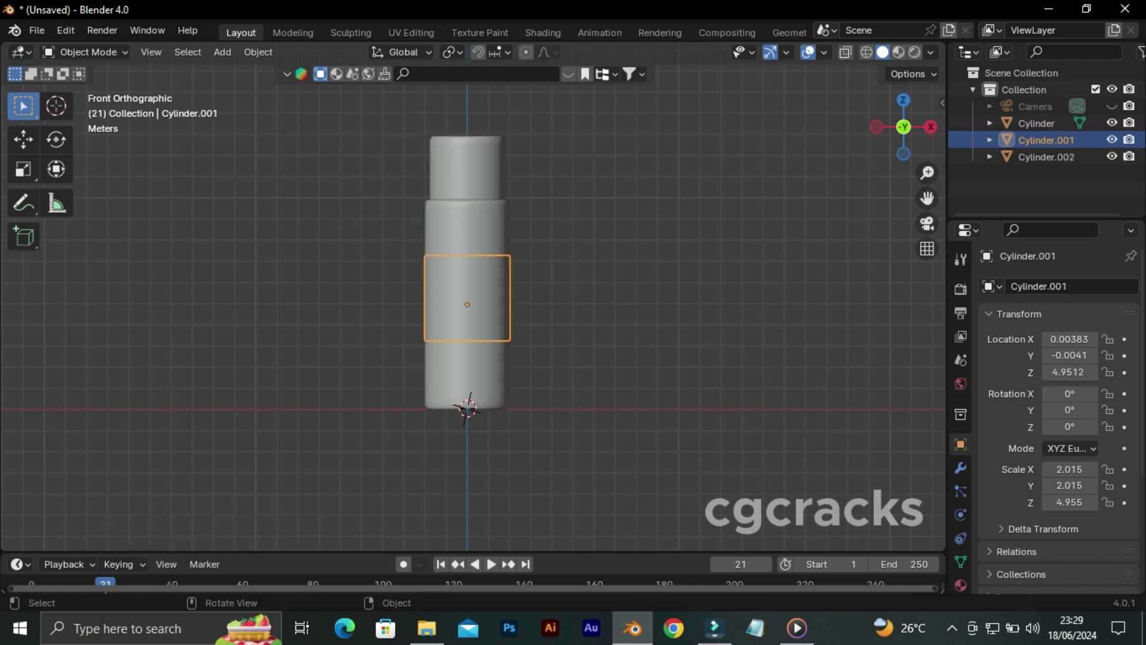
{"action": "right_click", "coordinate": [418, 269]}
{"action": "left_click", "coordinate": [396, 268]}
{"action": "left_click", "coordinate": [468, 370]}
{"action": "right_click", "coordinate": [418, 268]}
{"action": "left_click", "coordinate": [396, 269]}
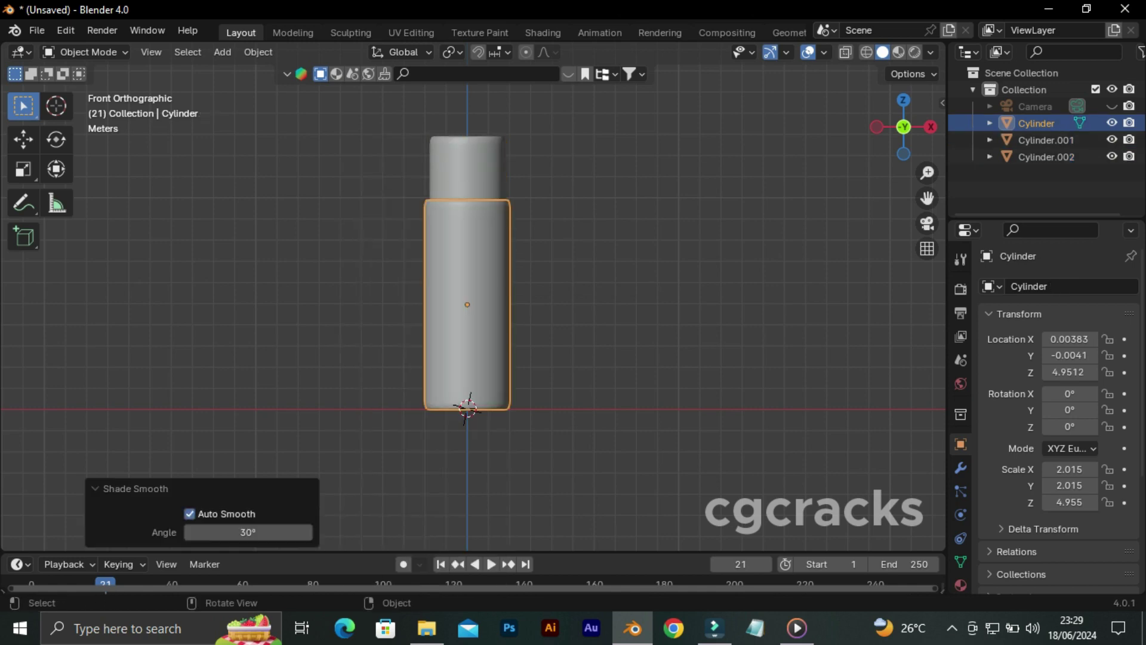
Shade the bottle body cylinder smooth and clear the selection
{"action": "mouse_move", "coordinate": [597, 299]}
{"action": "middle_mouse_down"}
{"action": "mouse_move", "coordinate": [597, 179]}
{"action": "mouse_move", "coordinate": [597, 269]}
{"action": "mouse_move", "coordinate": [657, 269]}
{"action": "mouse_move", "coordinate": [633, 251]}
{"action": "middle_mouse_up"}
{"action": "left_click", "coordinate": [468, 298]}
{"action": "right_click", "coordinate": [418, 279]}
{"action": "left_click", "coordinate": [418, 279]}
{"action": "left_click", "coordinate": [239, 358]}
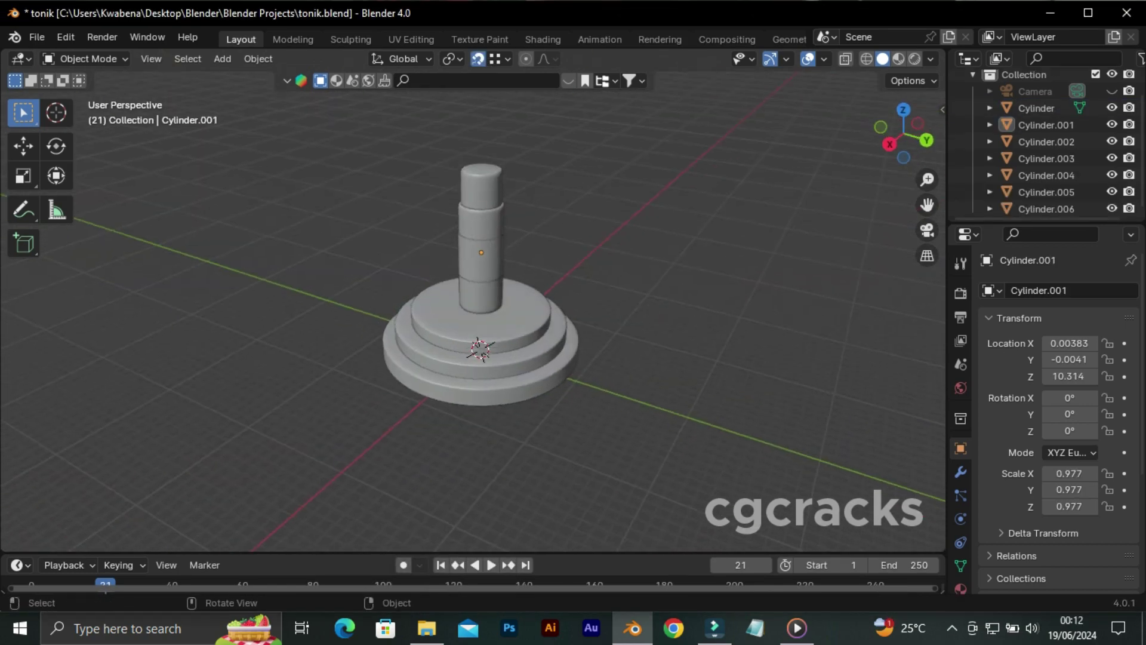
Add a plane and scale it up into a wide floor under the pedestal
{"action": "key", "text": "shift+a"}
{"action": "left_click", "coordinate": [756, 279]}
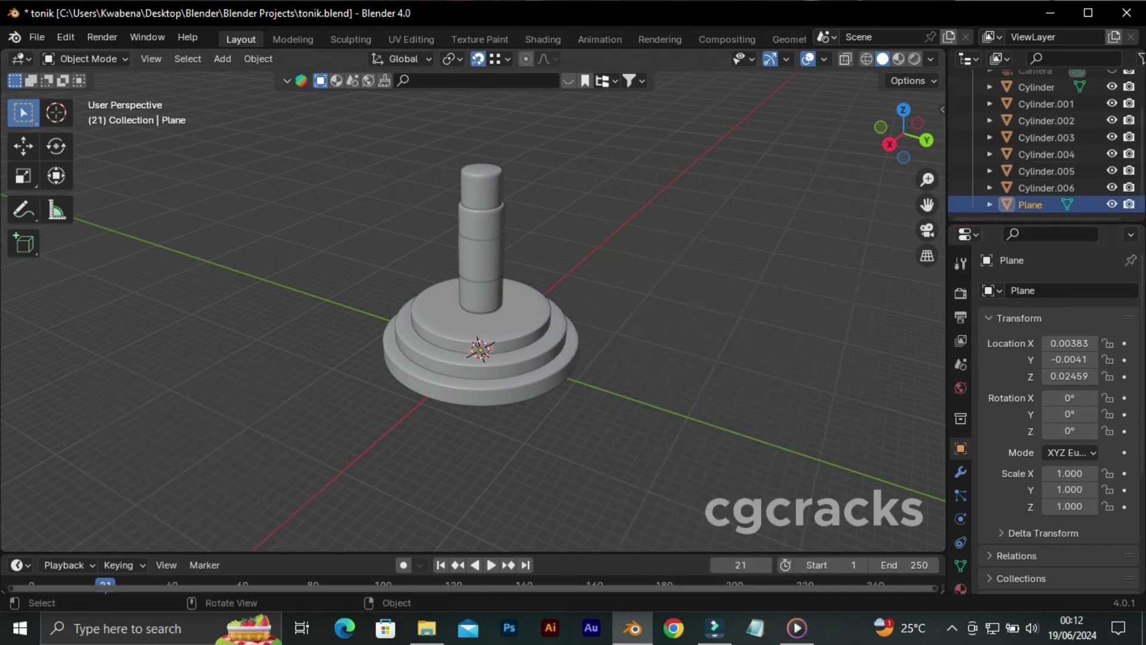
{"action": "key", "text": "s"}
{"action": "key", "text": "Return"}
{"action": "mouse_move", "coordinate": [481, 280]}
{"action": "middle_mouse_down"}
{"action": "mouse_move", "coordinate": [481, 251]}
{"action": "mouse_move", "coordinate": [482, 281]}
{"action": "middle_mouse_up"}
{"action": "key", "text": "KP_0"}
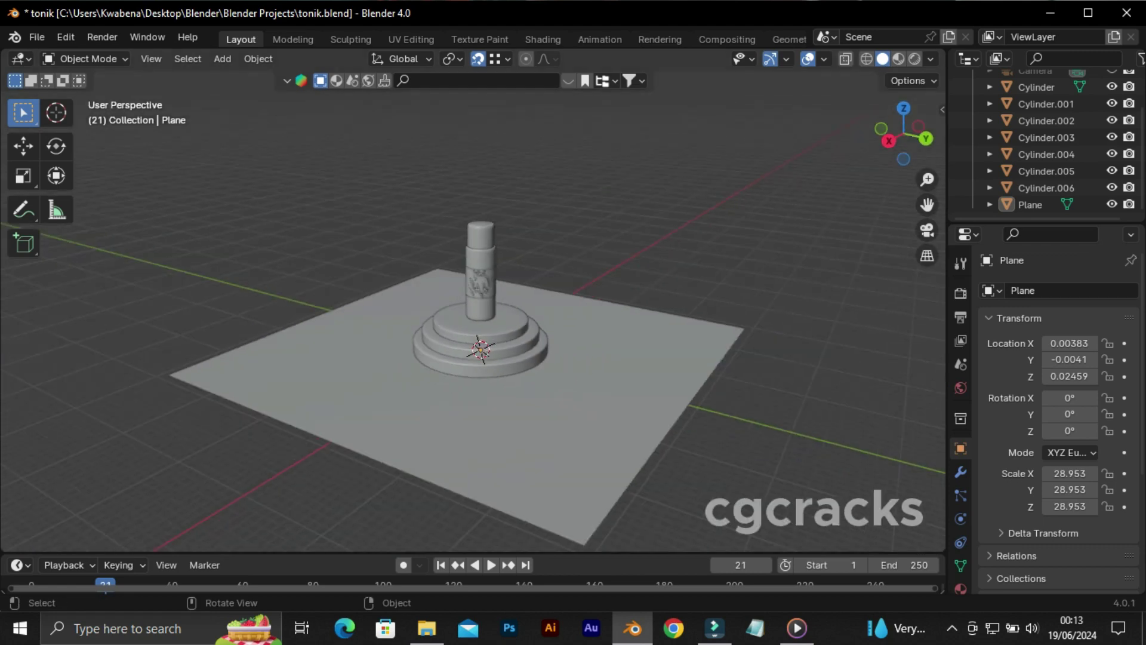
{"action": "key", "text": "KP_0"}
{"action": "key", "text": "KP_0"}
Extrude the plane's outer edges straight up into walls
{"action": "key", "text": "Tab"}
{"action": "key", "text": "alt+a"}
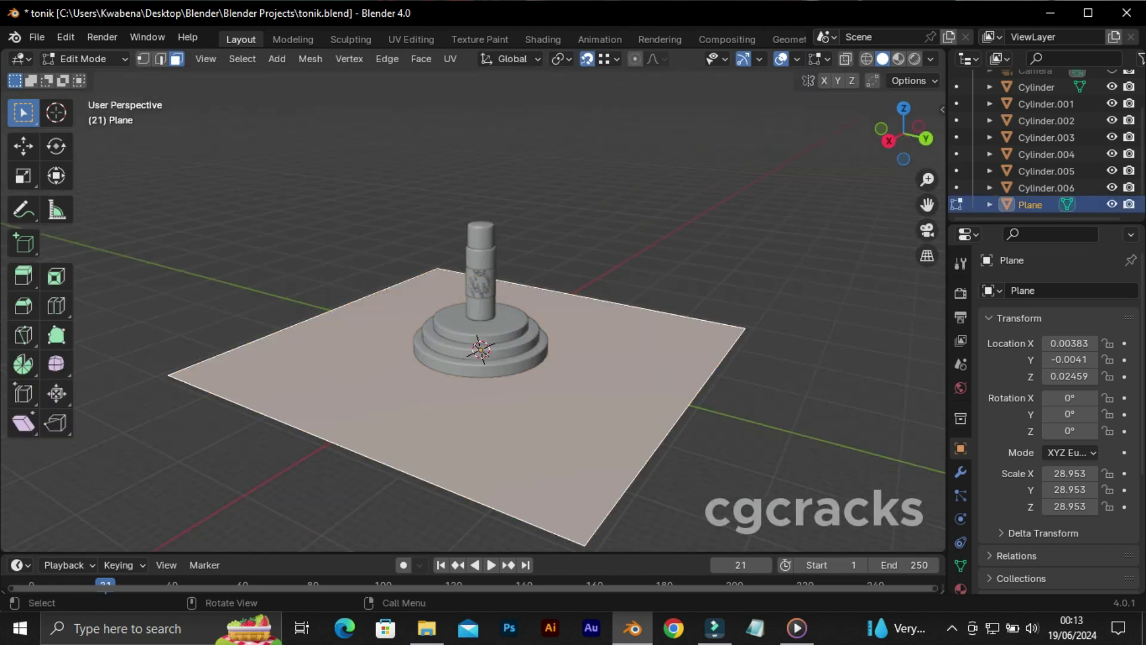
{"action": "key", "text": "2"}
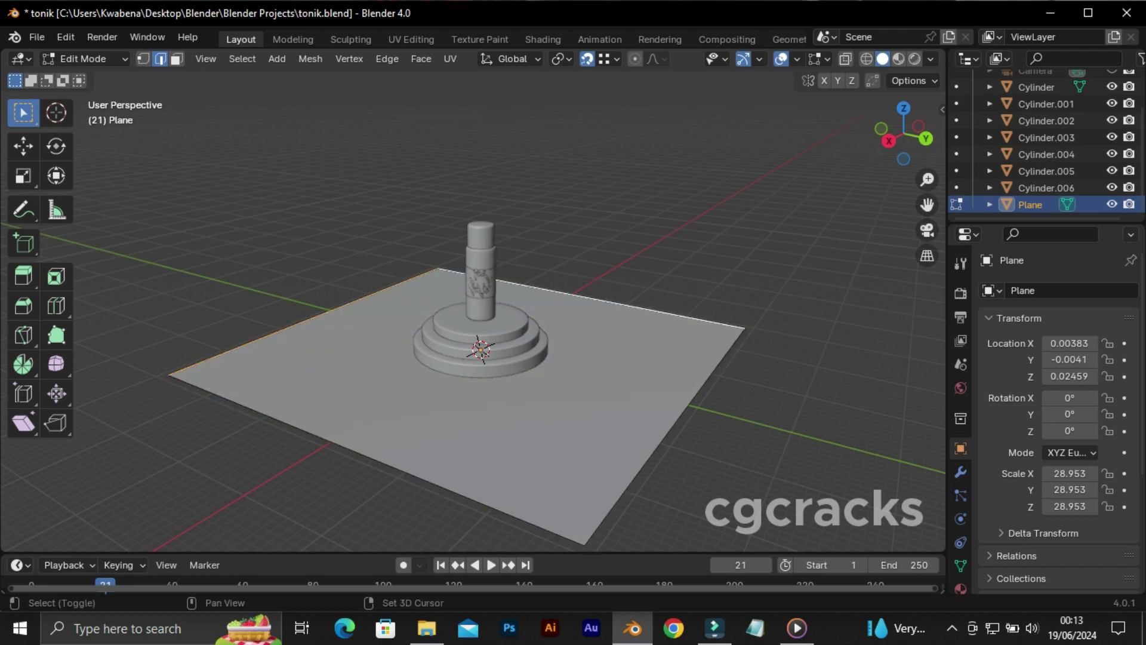
{"action": "key", "text": "e"}
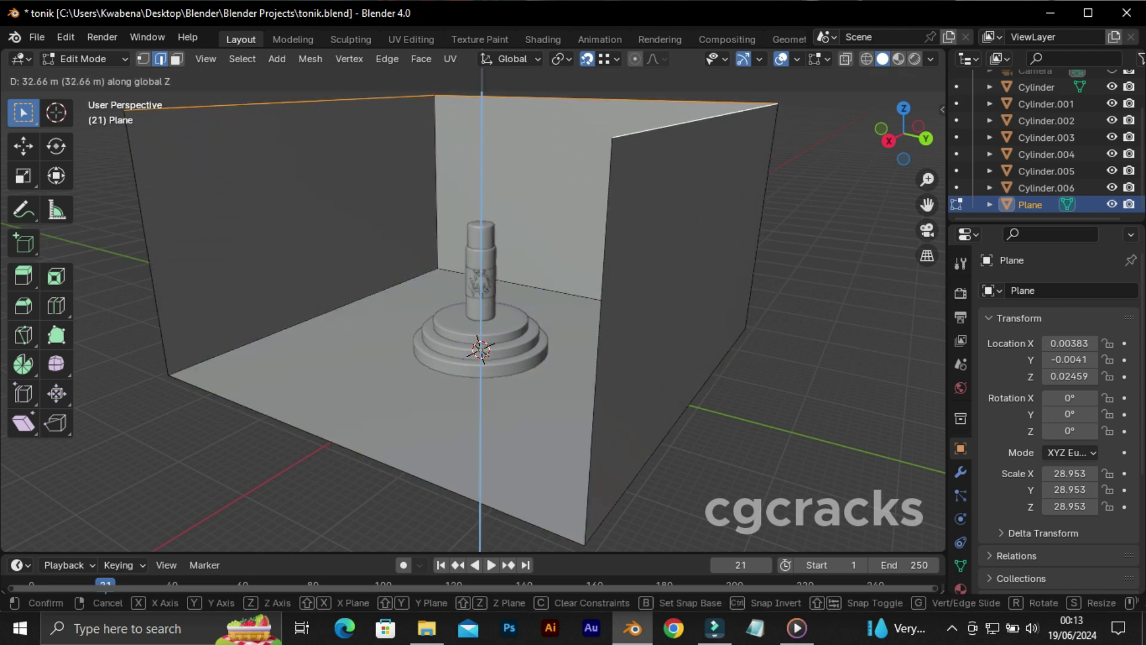
{"action": "key", "text": "Return"}
{"action": "scroll", "coordinate": [478, 310], "scroll_direction": "down", "scroll_amount": 3}
{"action": "key", "text": "KP_0"}
{"action": "key", "text": "KP_0"}
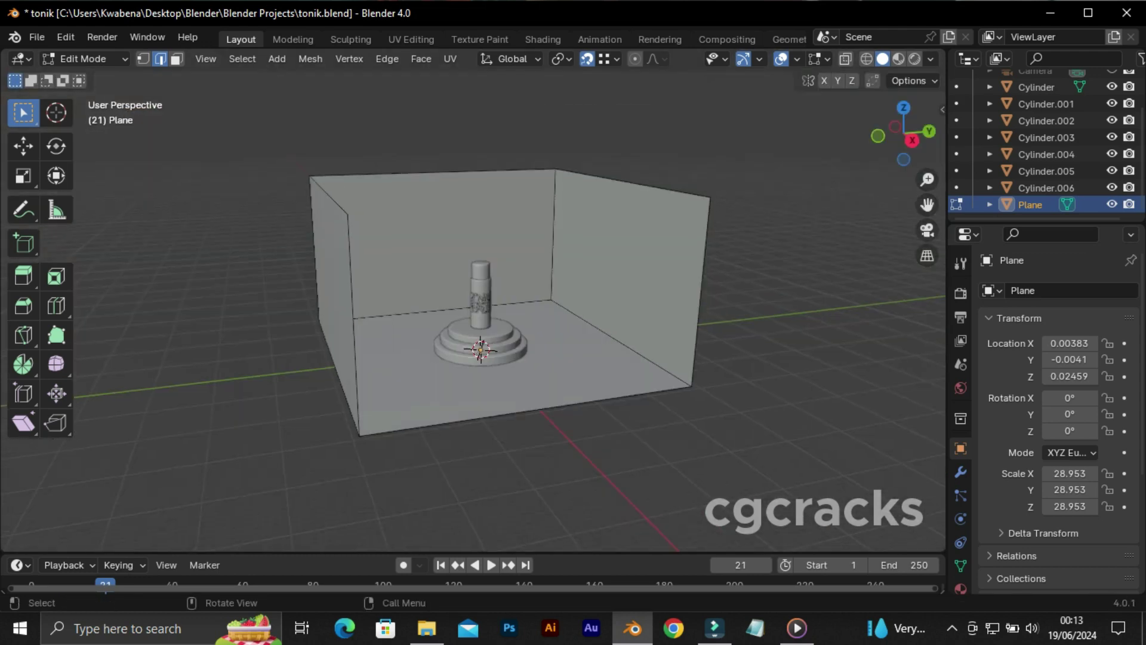
Bevel the backdrop's bottom edges into a rounded curve
{"action": "middle_click_drag", "start_coordinate": [477, 358], "coordinate": [477, 251]}
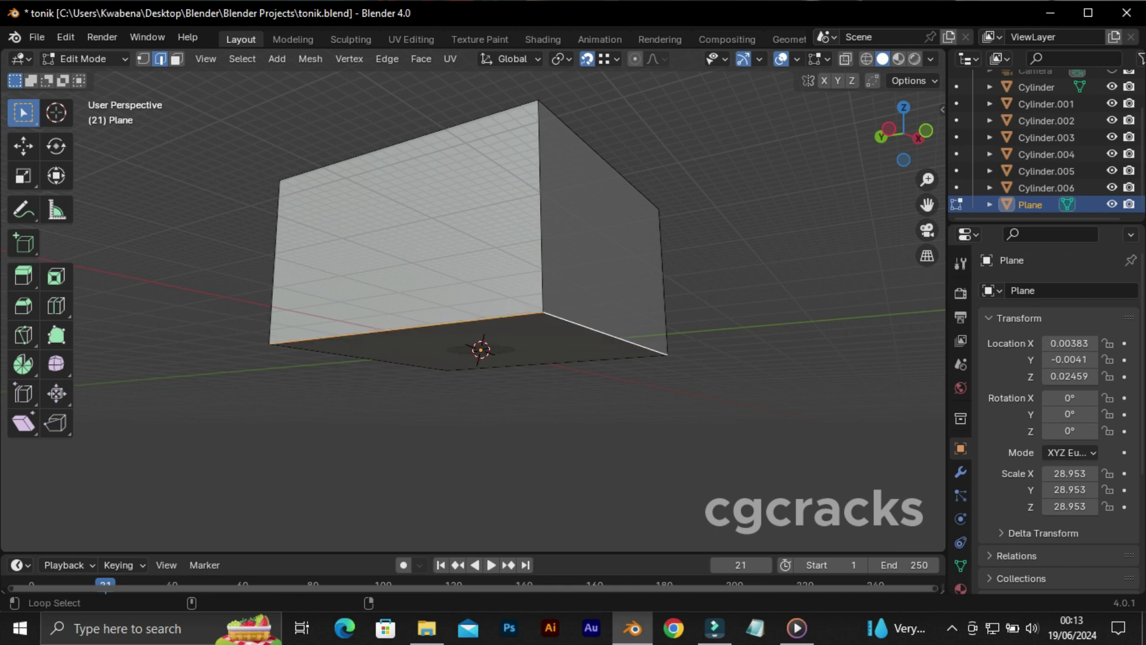
{"action": "middle_click_drag", "start_coordinate": [598, 418], "coordinate": [717, 430]}
{"action": "key", "text": "ctrl+b"}
{"action": "scroll", "coordinate": [851, 463], "scroll_direction": "up", "scroll_amount": 11}
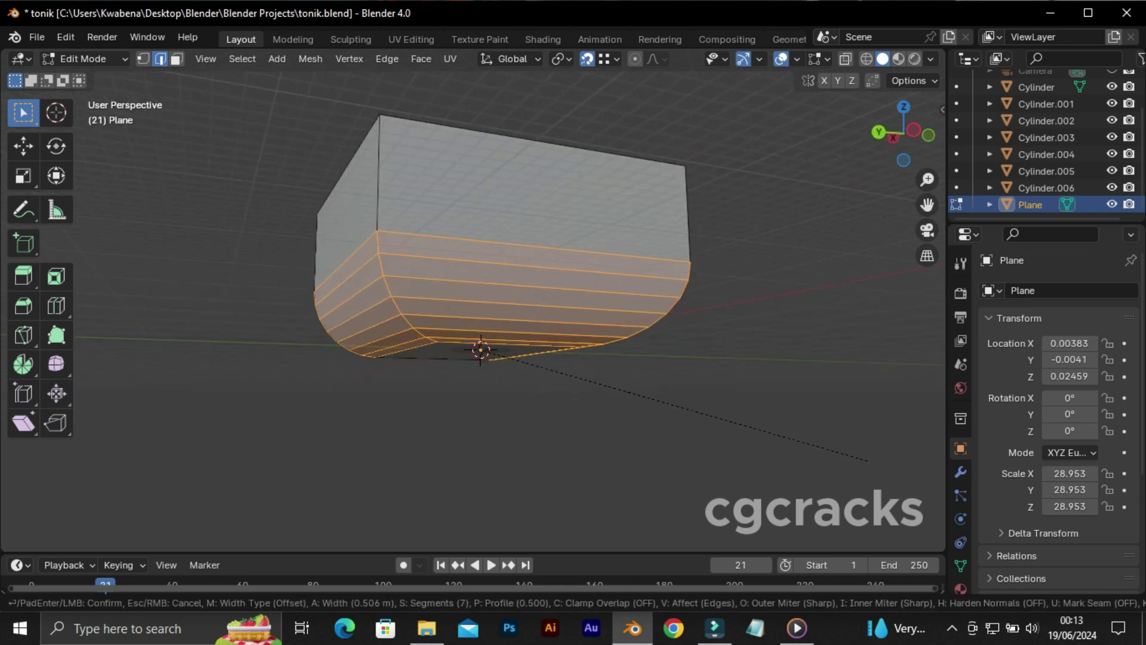
{"action": "left_click", "coordinate": [851, 463]}
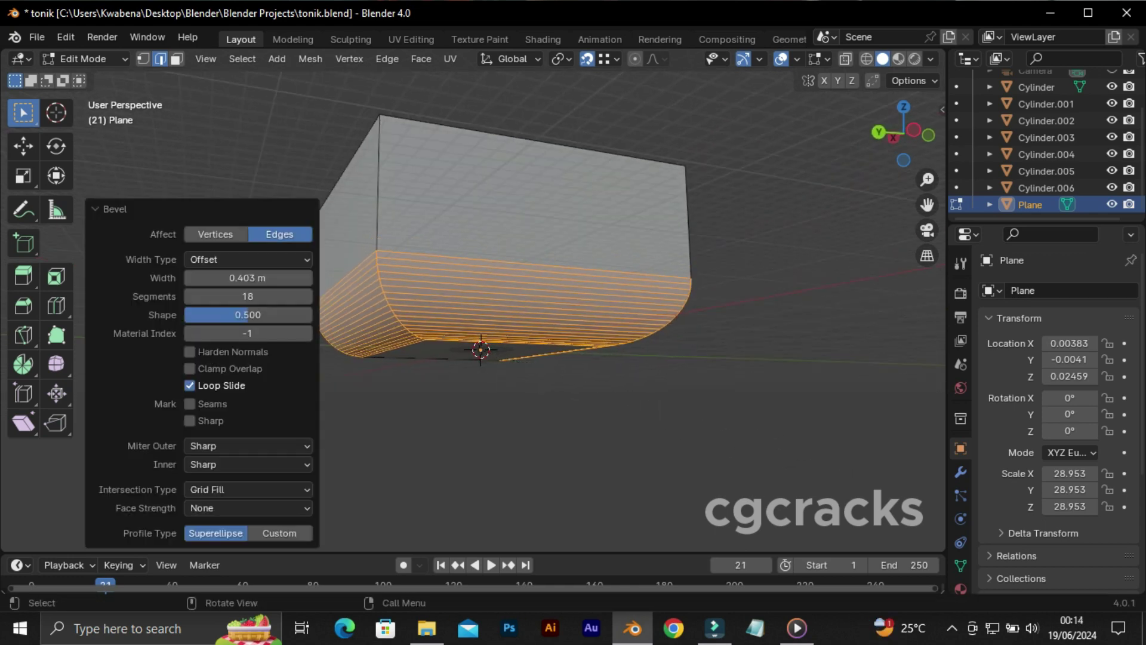
{"action": "key", "text": "alt+a"}
Bevel the side corner edge loop to round it off
{"action": "middle_click_drag", "start_coordinate": [478, 299], "coordinate": [481, 350]}
{"action": "left_click", "coordinate": [477, 352], "text": "alt"}
{"action": "key", "text": "ctrl+b"}
{"action": "left_click", "coordinate": [481, 350]}
{"action": "key", "text": "alt+a"}
Shade the backdrop smooth and check it through the scene camera
{"action": "key", "text": "Tab"}
{"action": "right_click", "coordinate": [481, 350]}
{"action": "left_click", "coordinate": [481, 349]}
{"action": "key", "text": "alt+a"}
{"action": "key", "text": "KP_0"}
{"action": "key", "text": "KP_0"}
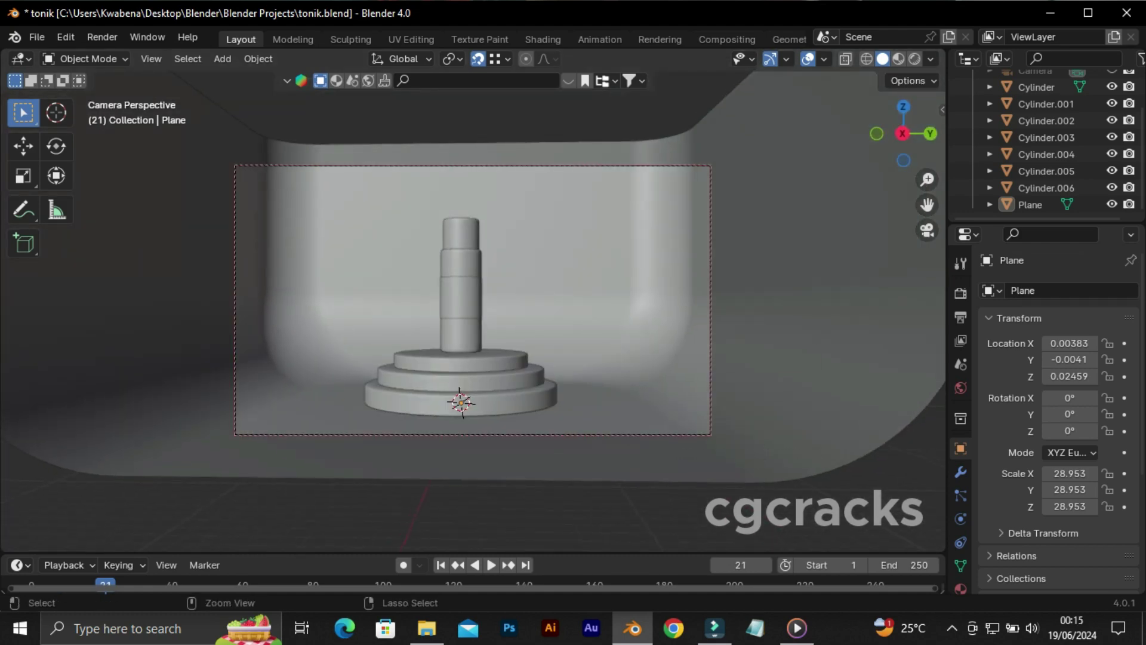
Hide the backdrop plane and shift all bottle and pedestal cylinders along X
{"action": "middle_click_drag", "start_coordinate": [481, 350], "coordinate": [481, 350]}
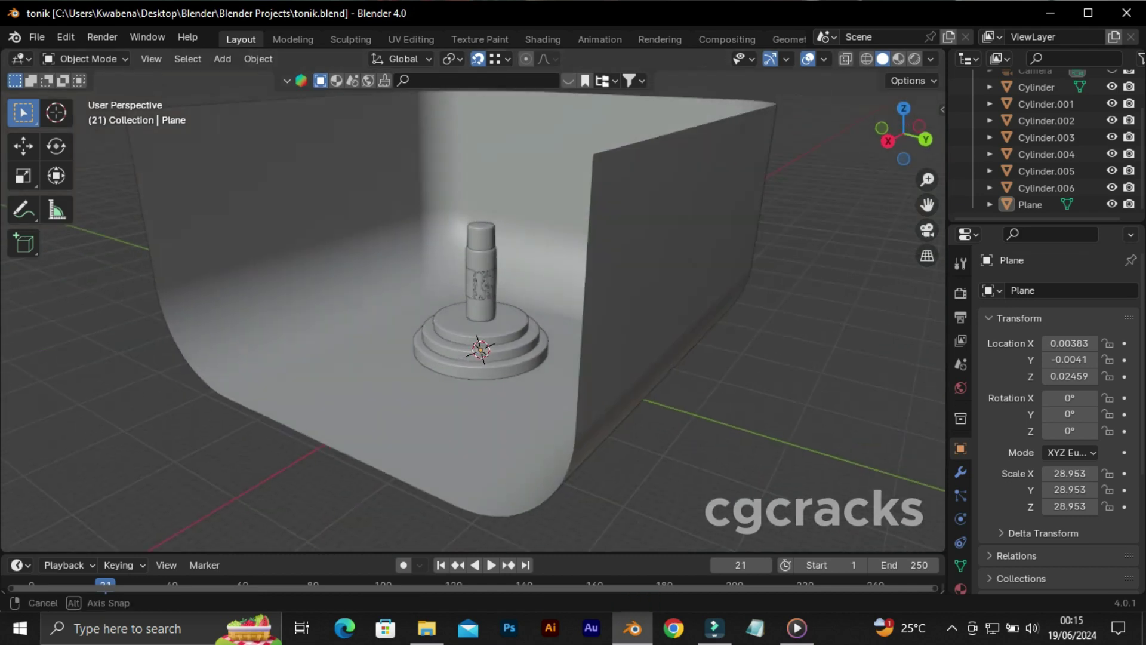
{"action": "left_click", "coordinate": [239, 239]}
{"action": "key", "text": "h"}
{"action": "key", "text": "a"}
{"action": "key", "text": "g"}
{"action": "key", "text": "x"}
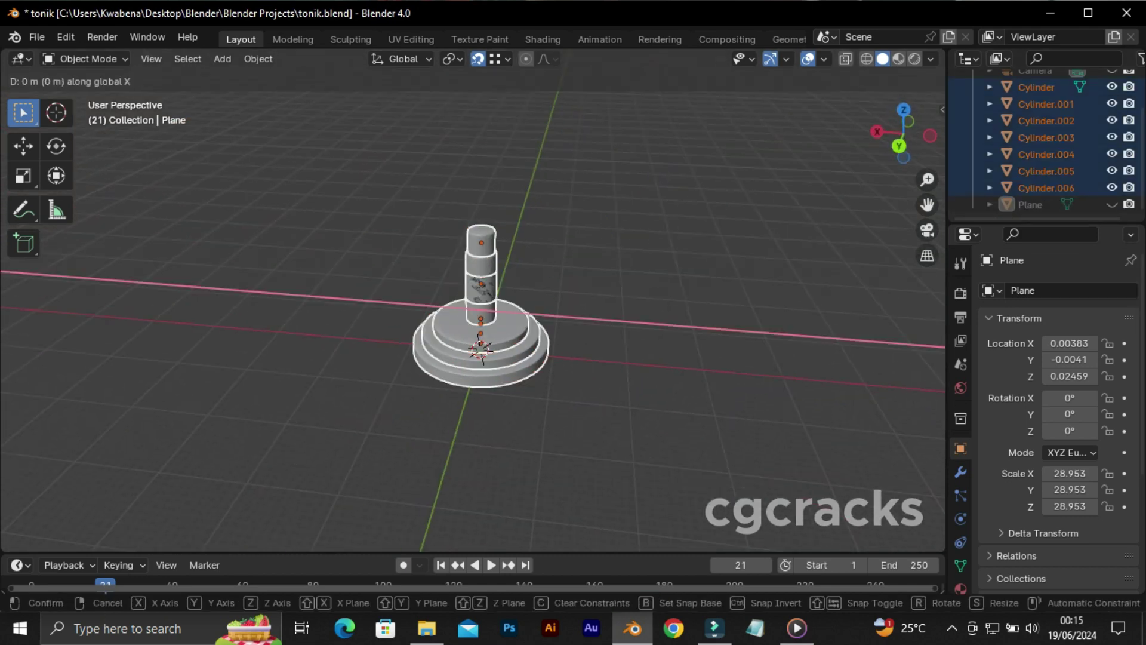
{"action": "key", "text": "Return"}
{"action": "key", "text": "alt+a"}
{"action": "middle_click_drag", "start_coordinate": [480, 350], "coordinate": [481, 350]}
Reveal the backdrop to check the camera view, then hide it again in front view
{"action": "key", "text": "KP_0"}
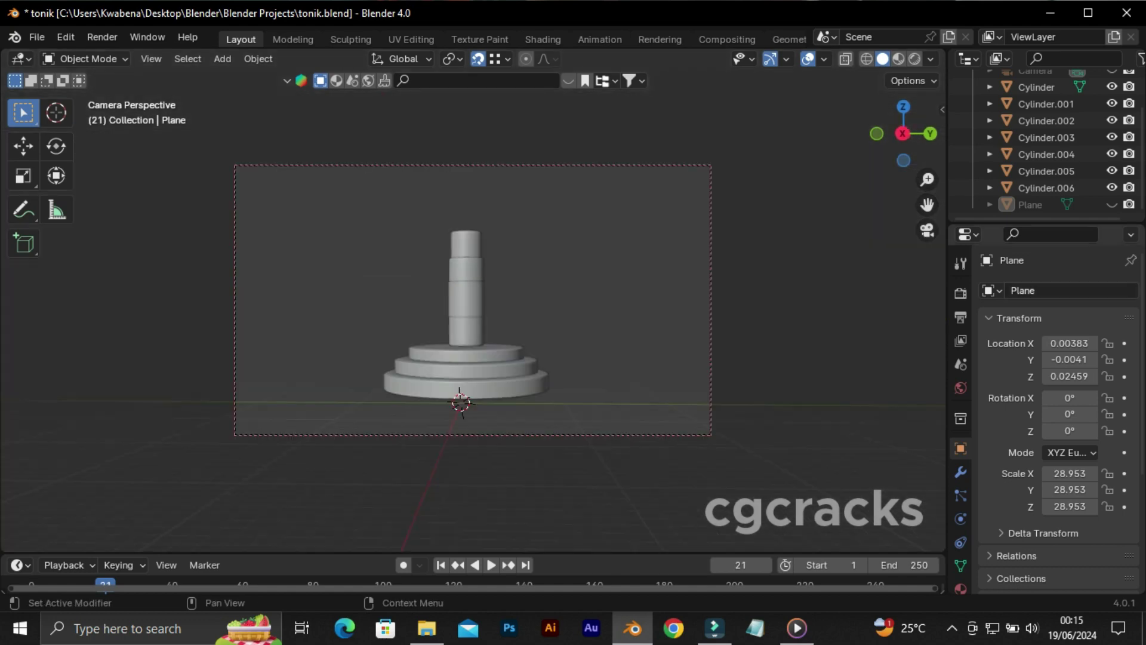
{"action": "key", "text": "alt+h"}
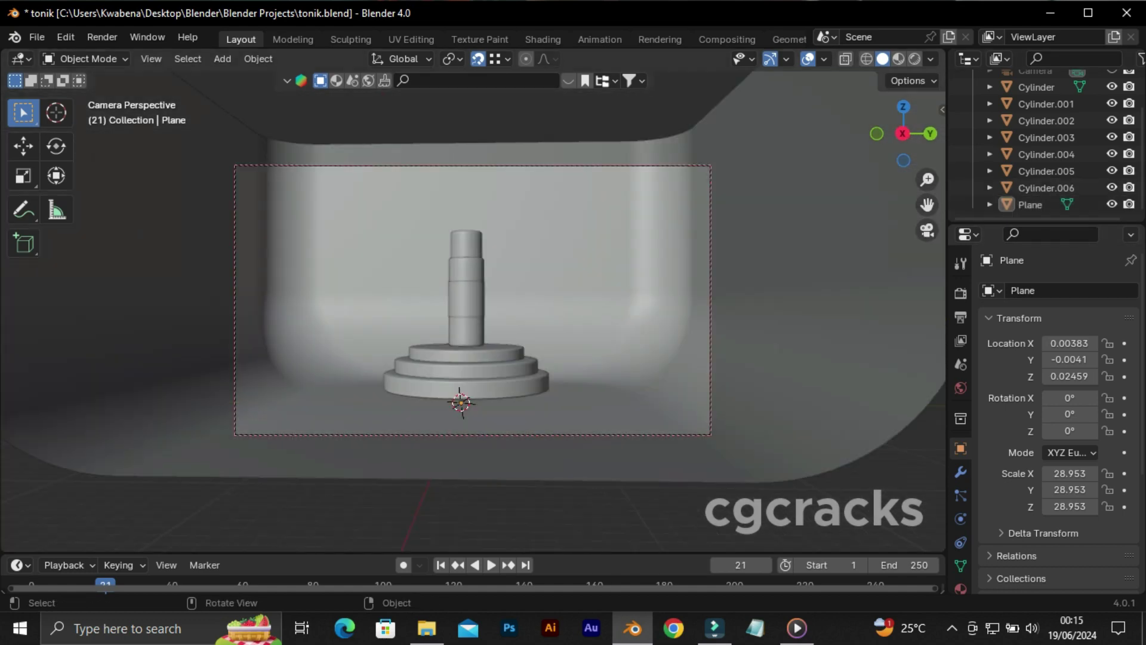
{"action": "middle_click_drag", "start_coordinate": [472, 299], "coordinate": [513, 281]}
{"action": "left_click", "coordinate": [1046, 121]}
{"action": "left_click", "coordinate": [1037, 87]}
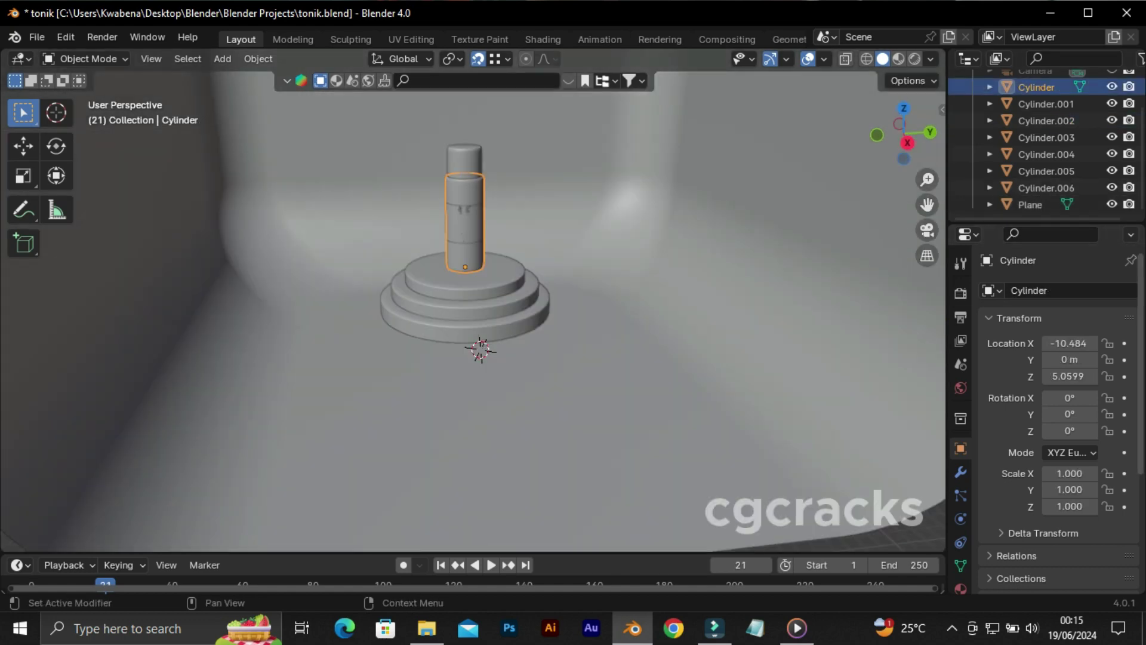
{"action": "left_click", "coordinate": [1112, 204]}
{"action": "key", "text": "KP_1"}
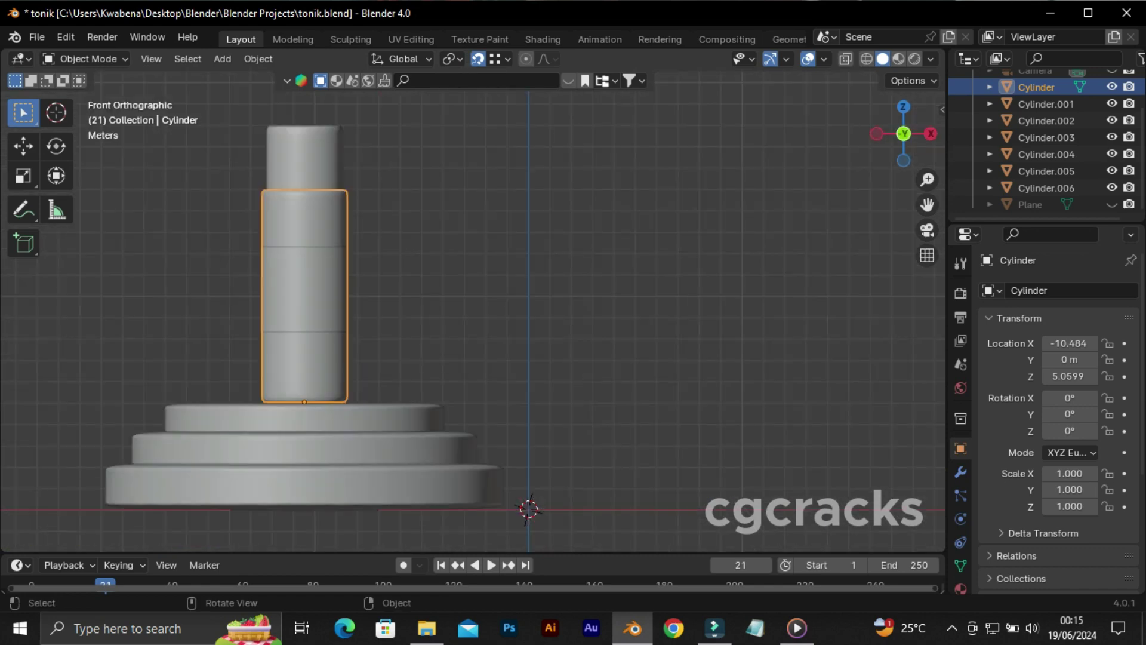
Split the viewport into two side-by-side views, the right one in front orthographic
{"action": "left_click_drag", "start_coordinate": [943, 91], "coordinate": [527, 238]}
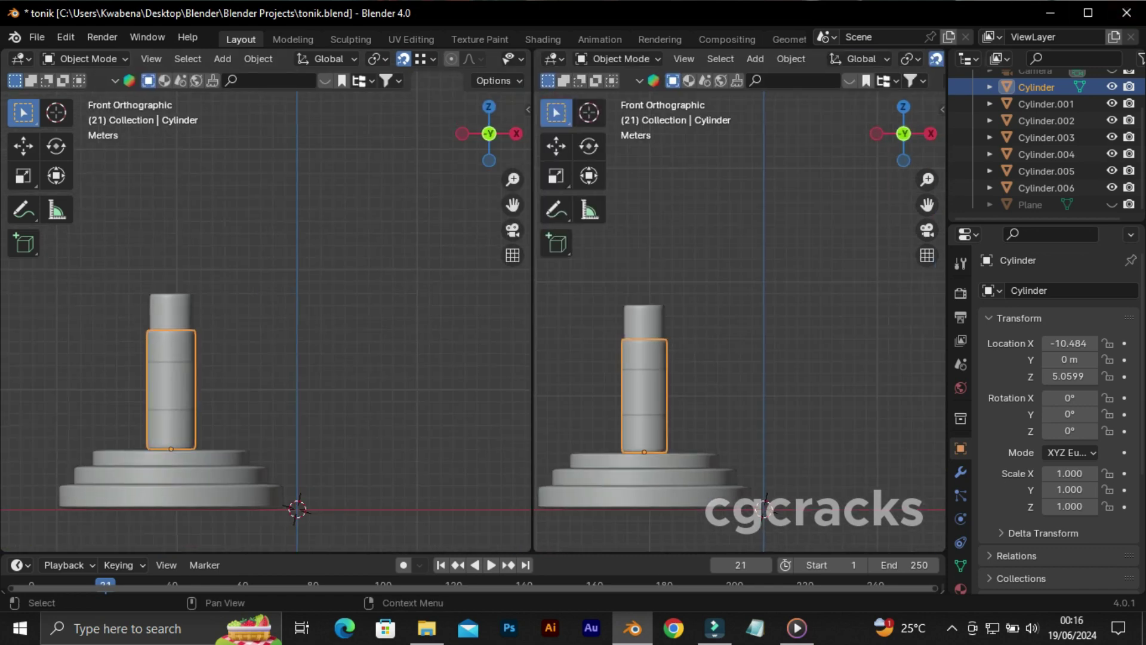
{"action": "scroll", "coordinate": [269, 299], "scroll_direction": "up", "scroll_amount": 2}
{"action": "middle_click_drag", "start_coordinate": [239, 298], "coordinate": [341, 310], "text": "shift"}
{"action": "key", "text": "alt+a"}
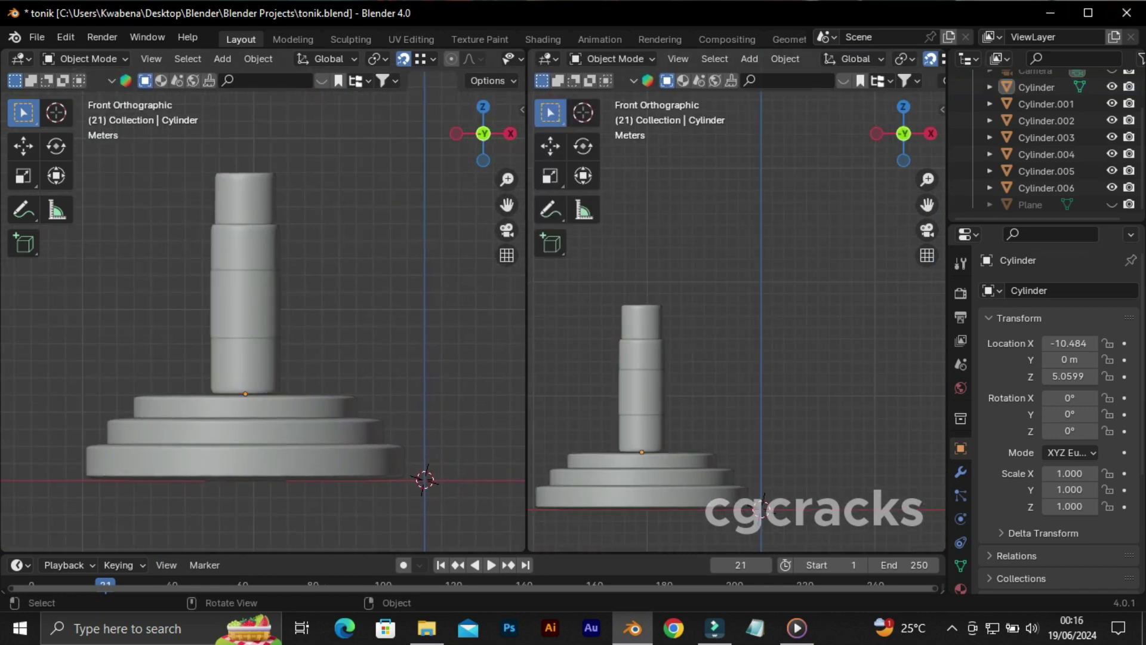
{"action": "mouse_move", "coordinate": [738, 328]}
{"action": "middle_mouse_down"}
{"action": "mouse_move", "coordinate": [776, 298]}
{"action": "mouse_move", "coordinate": [806, 393]}
{"action": "middle_mouse_up"}
{"action": "key", "text": "KP_1"}
{"action": "scroll", "coordinate": [737, 328], "scroll_direction": "up", "scroll_amount": 3}
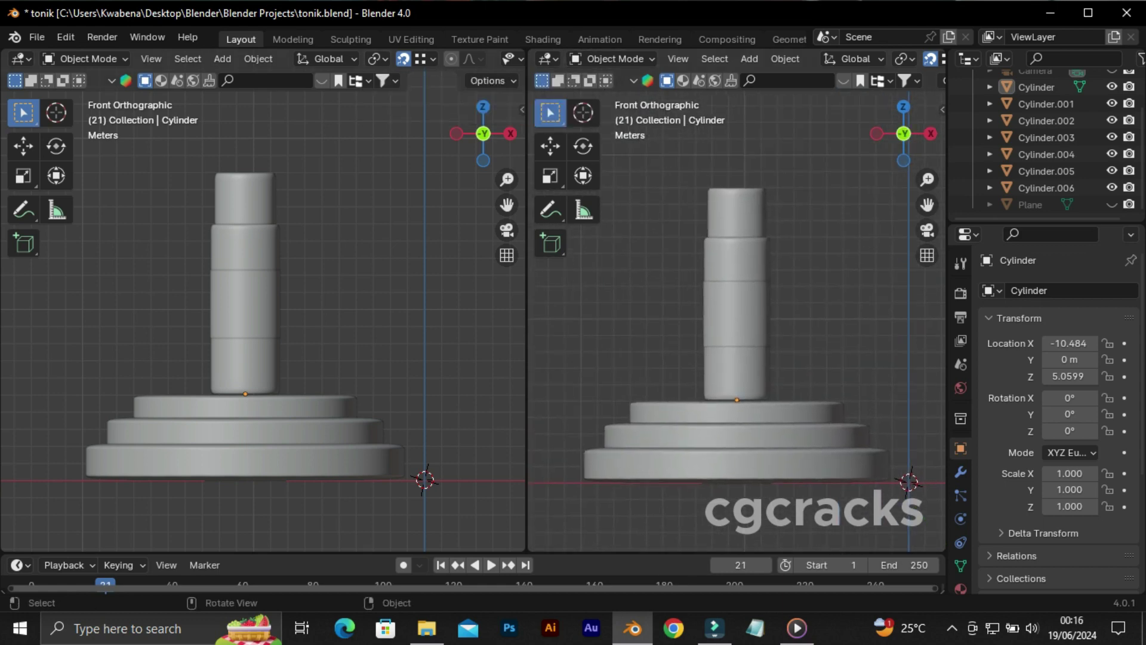
Give the bottle body material full transmission, roughness 0.15 and IOR 1.5
{"action": "left_click", "coordinate": [225, 264]}
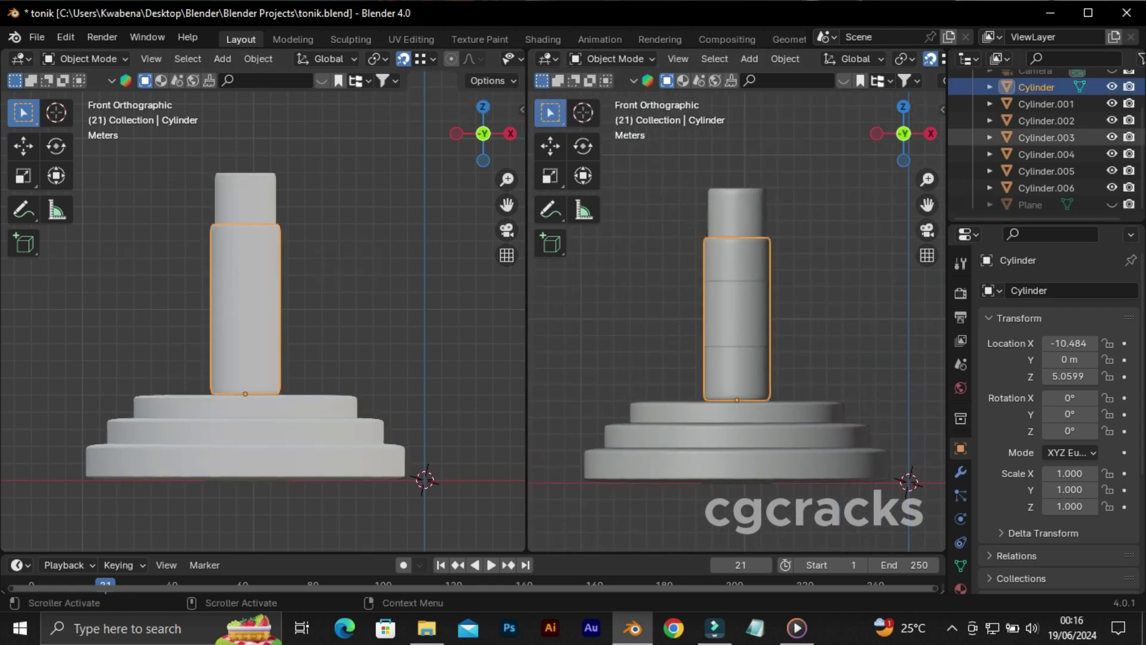
{"action": "left_click", "coordinate": [548, 59]}
{"action": "left_click", "coordinate": [552, 210]}
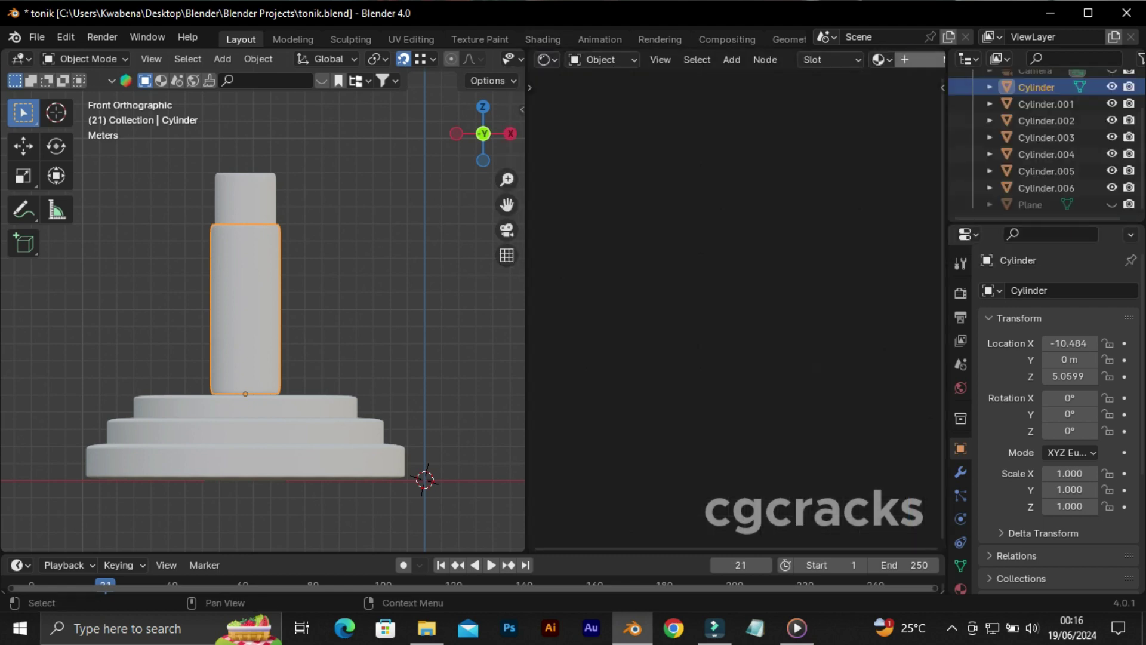
{"action": "scroll", "coordinate": [619, 422], "scroll_direction": "up", "scroll_amount": 2}
{"action": "left_click", "coordinate": [733, 269]}
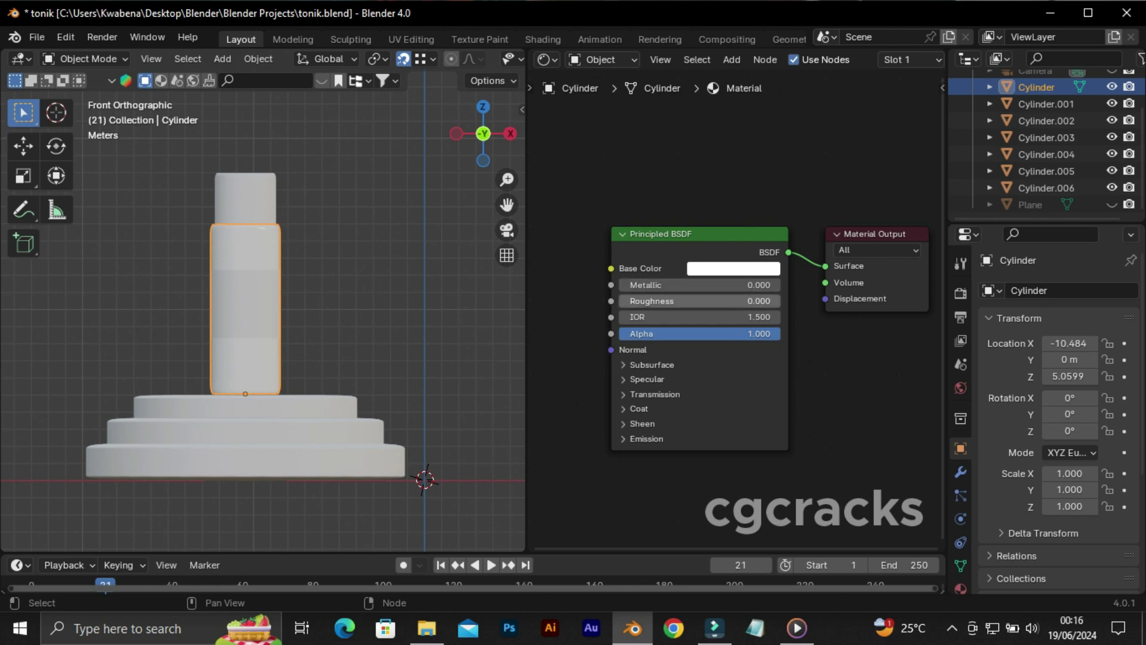
{"action": "left_click", "coordinate": [623, 394]}
{"action": "left_click_drag", "start_coordinate": [633, 412], "coordinate": [776, 413]}
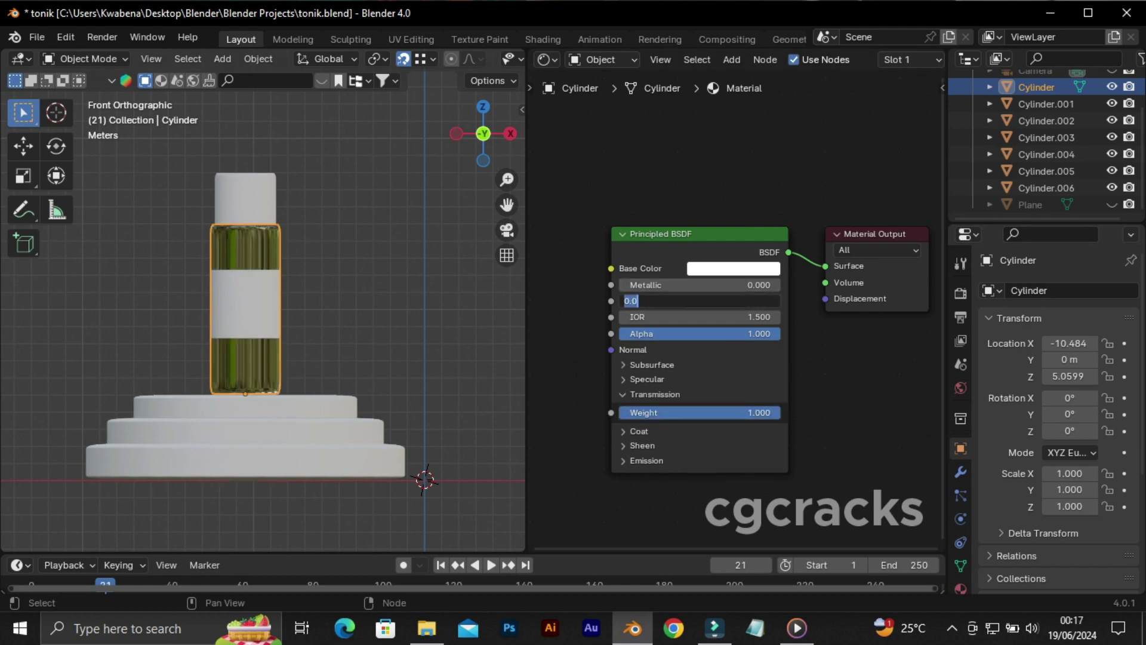
{"action": "type", "text": ".5"}
{"action": "key", "text": "Return"}
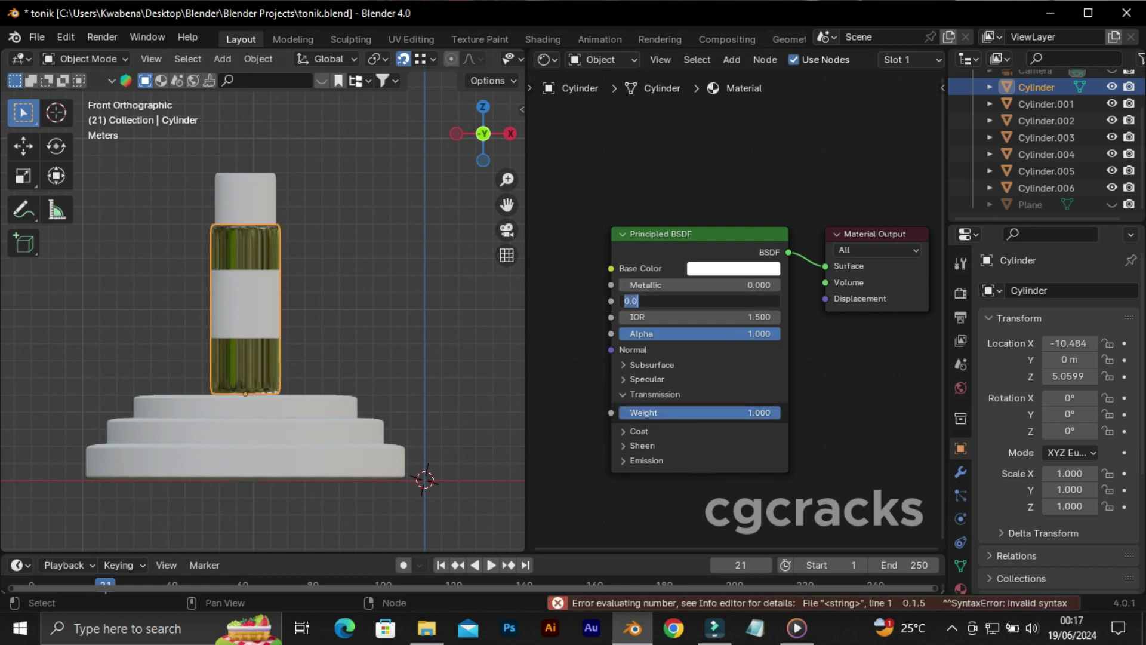
{"action": "type", "text": ".15"}
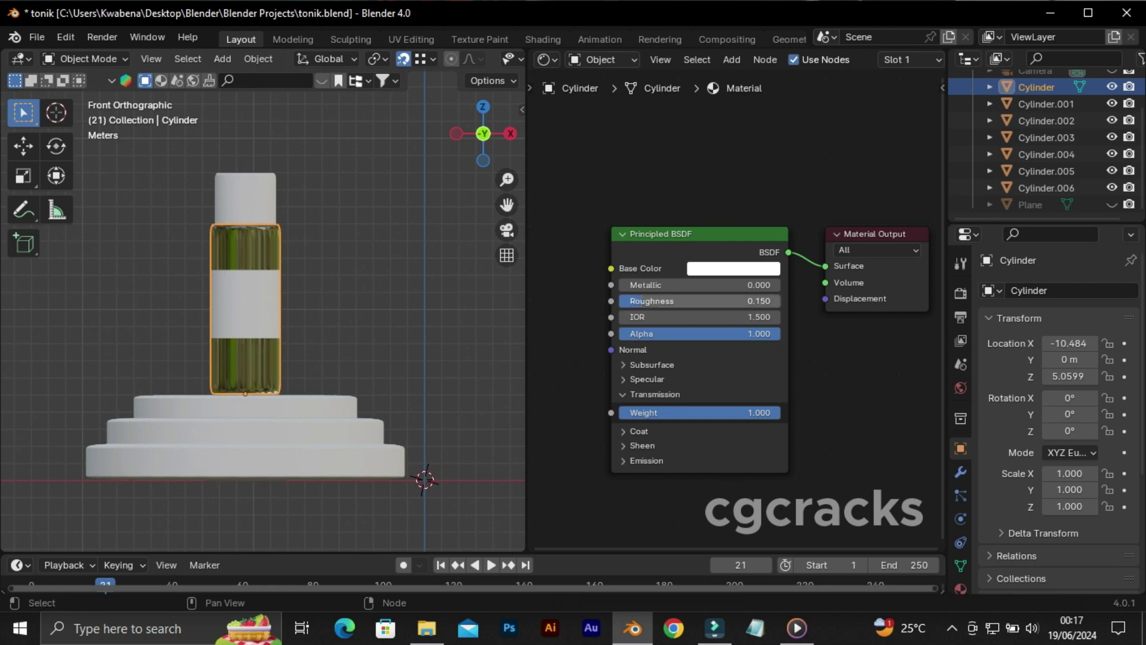
Give label band Cylinder.001 IOR 1.5, roughness 0.15, full transmission and white base color
{"action": "left_click", "coordinate": [245, 304]}
{"action": "type", "text": "1.5"}
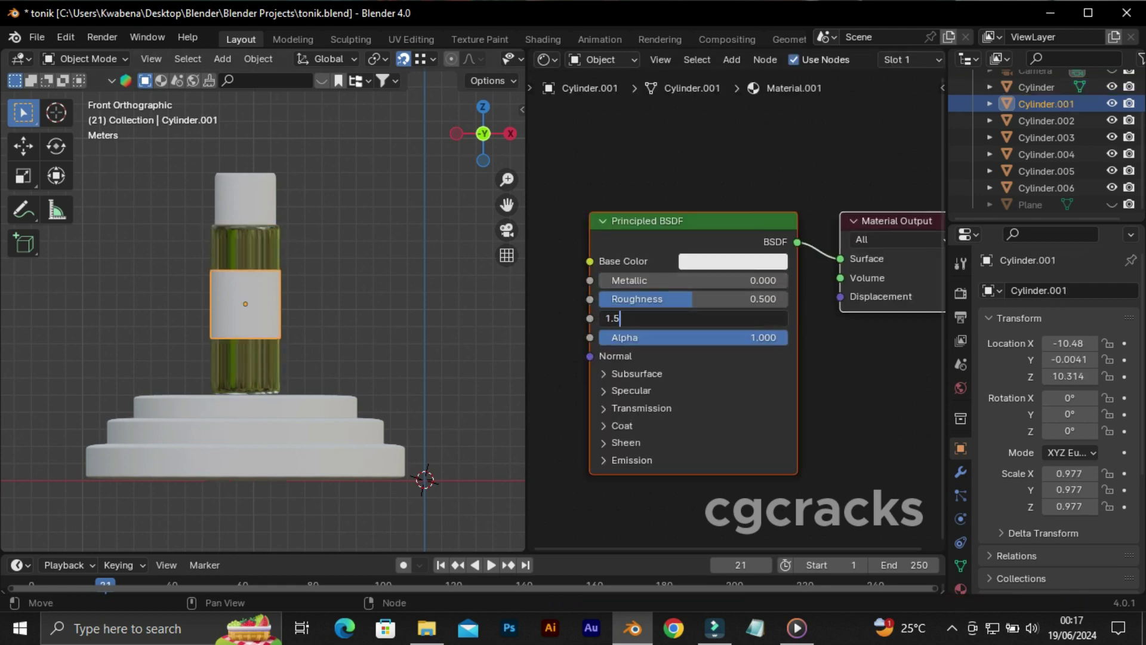
{"action": "key", "text": "Return"}
{"action": "key", "text": "BackSpace"}
{"action": "key", "text": "Return"}
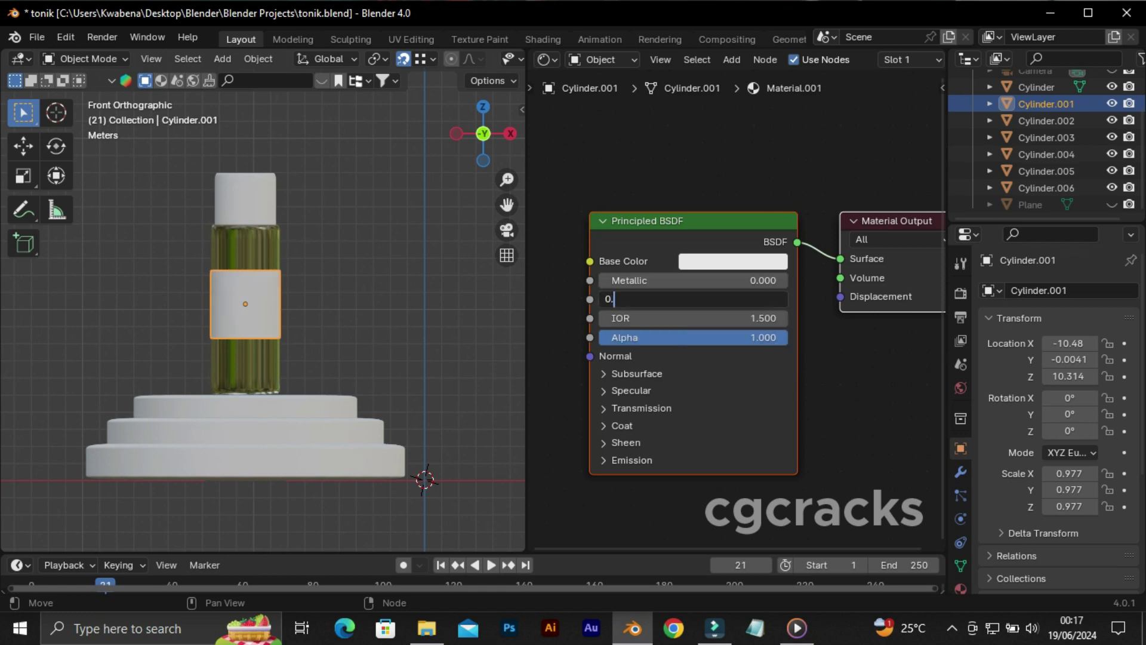
{"action": "type", "text": "15"}
{"action": "key", "text": "Return"}
{"action": "left_click", "coordinate": [641, 408]}
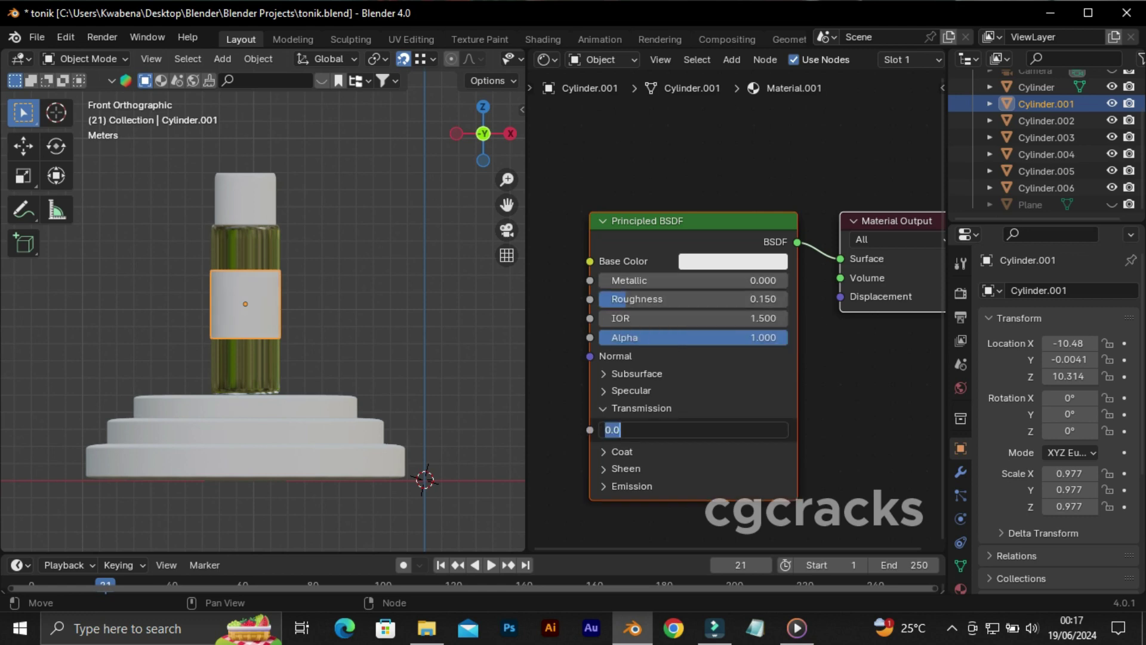
{"action": "left_click_drag", "start_coordinate": [633, 430], "coordinate": [786, 430]}
{"action": "left_click", "coordinate": [733, 261]}
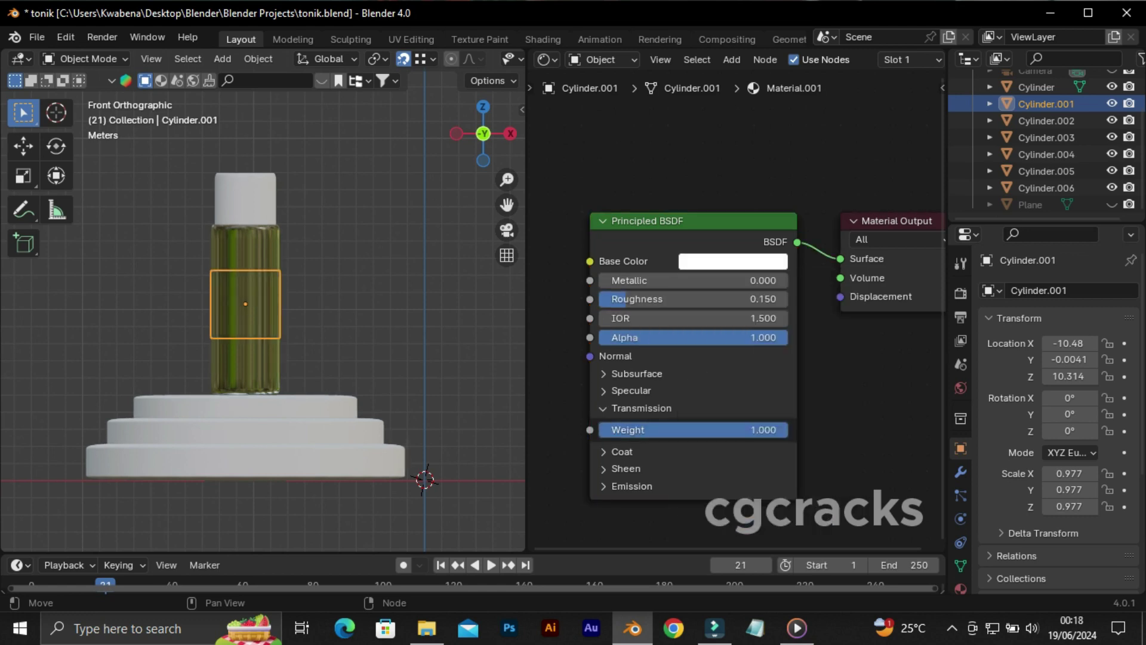
Set the tapered inner piece Cylinder.003 to IOR 1.5 and transmission weight 0.95
{"action": "key", "text": "h"}
{"action": "left_click", "coordinate": [245, 298]}
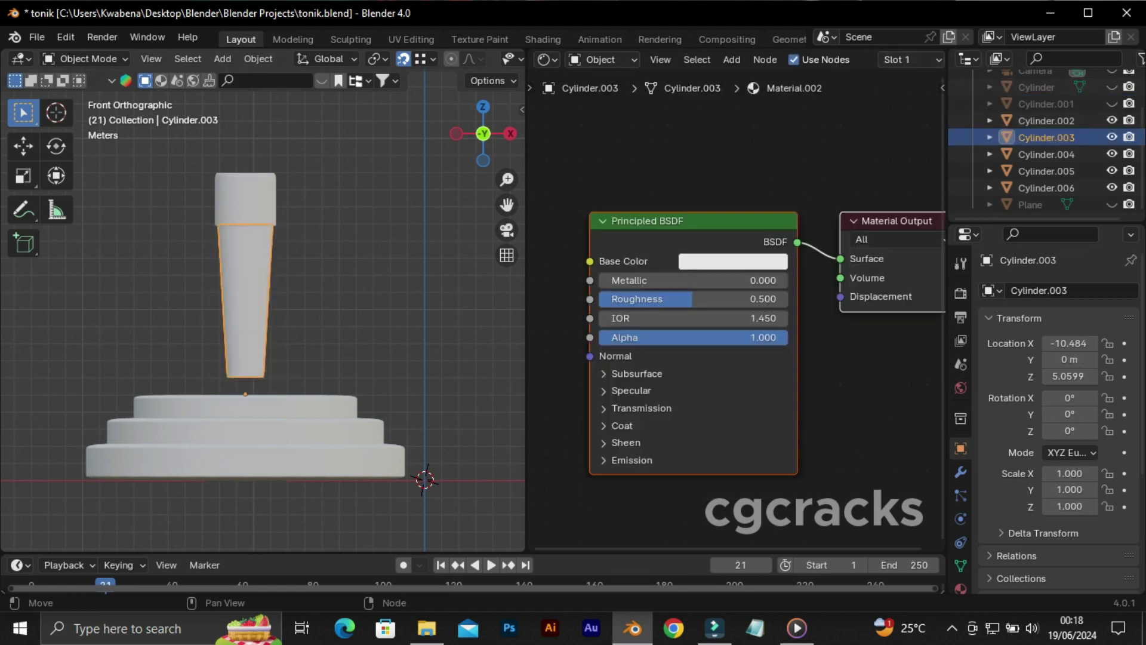
{"action": "double_click", "coordinate": [693, 317]}
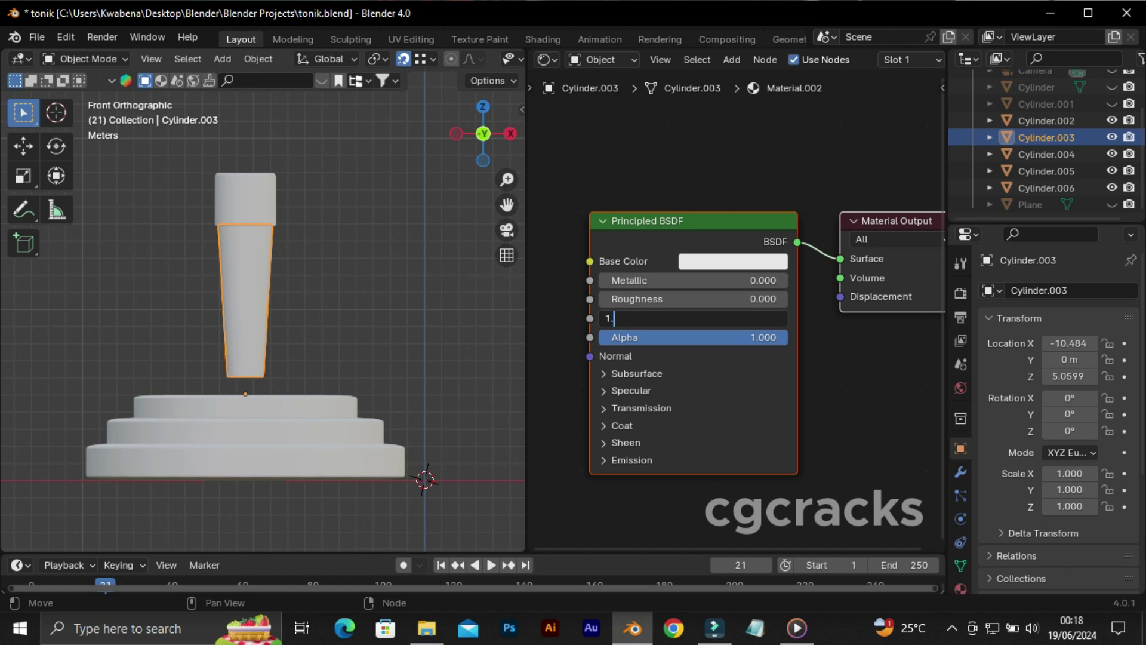
{"action": "type", "text": "5"}
{"action": "key", "text": "Return"}
{"action": "left_click", "coordinate": [641, 407]}
{"action": "left_click_drag", "start_coordinate": [615, 429], "coordinate": [787, 430]}
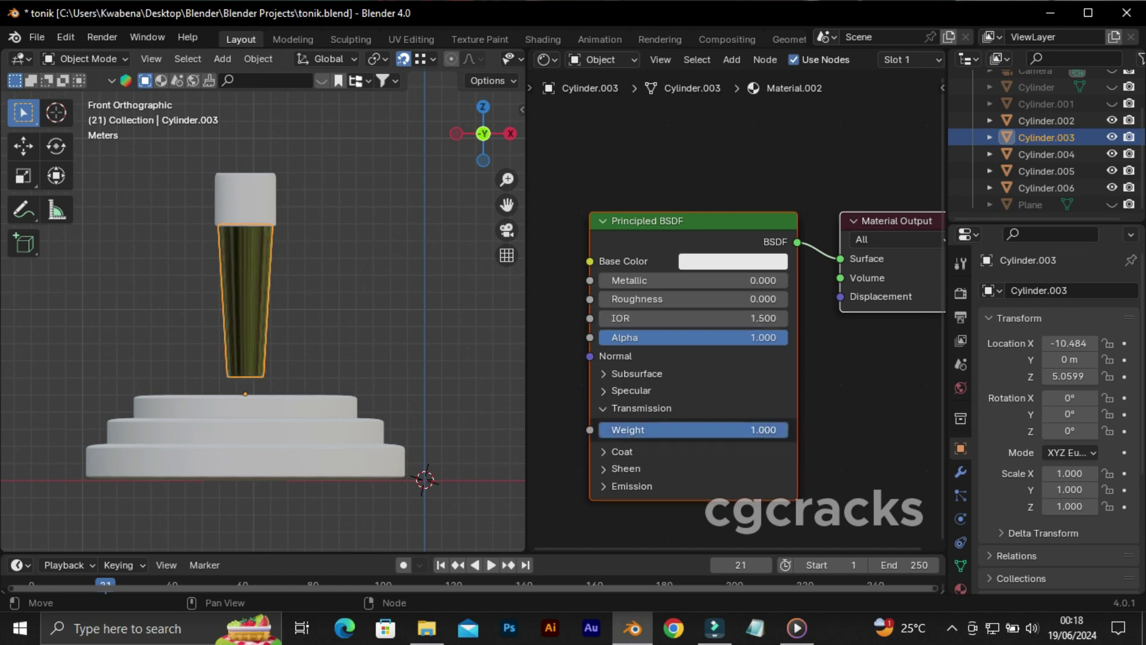
{"action": "type", "text": "0.950"}
{"action": "key", "text": "Return"}
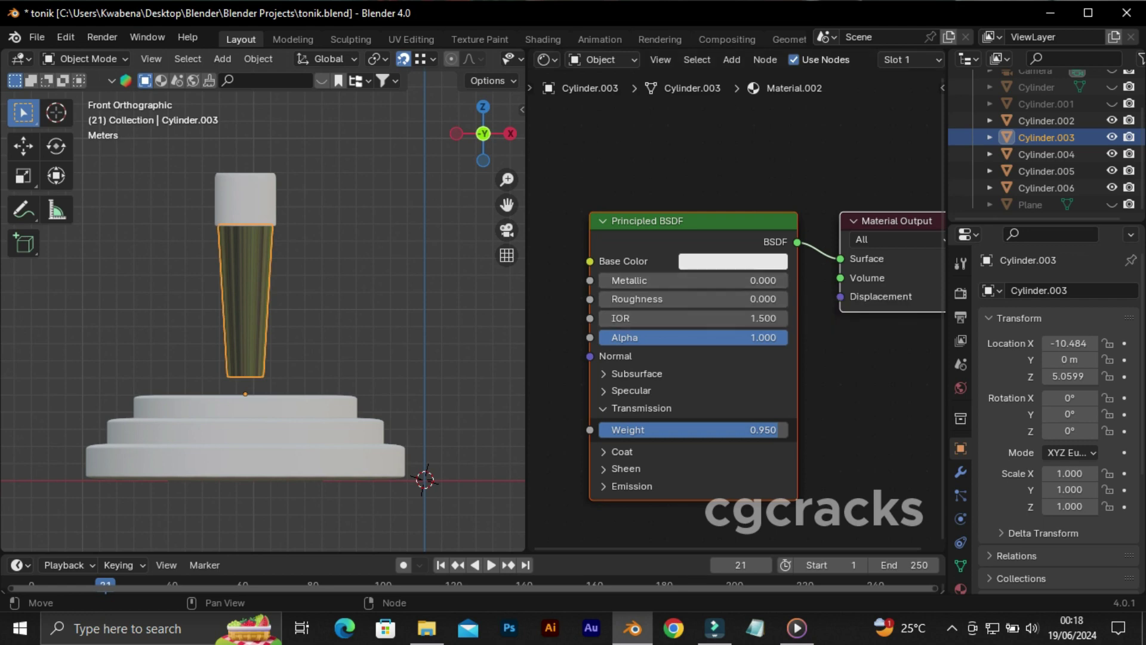
Tint Cylinder.003 green and set its roughness to 0.15
{"action": "left_click", "coordinate": [733, 261]}
{"action": "left_click", "coordinate": [722, 345]}
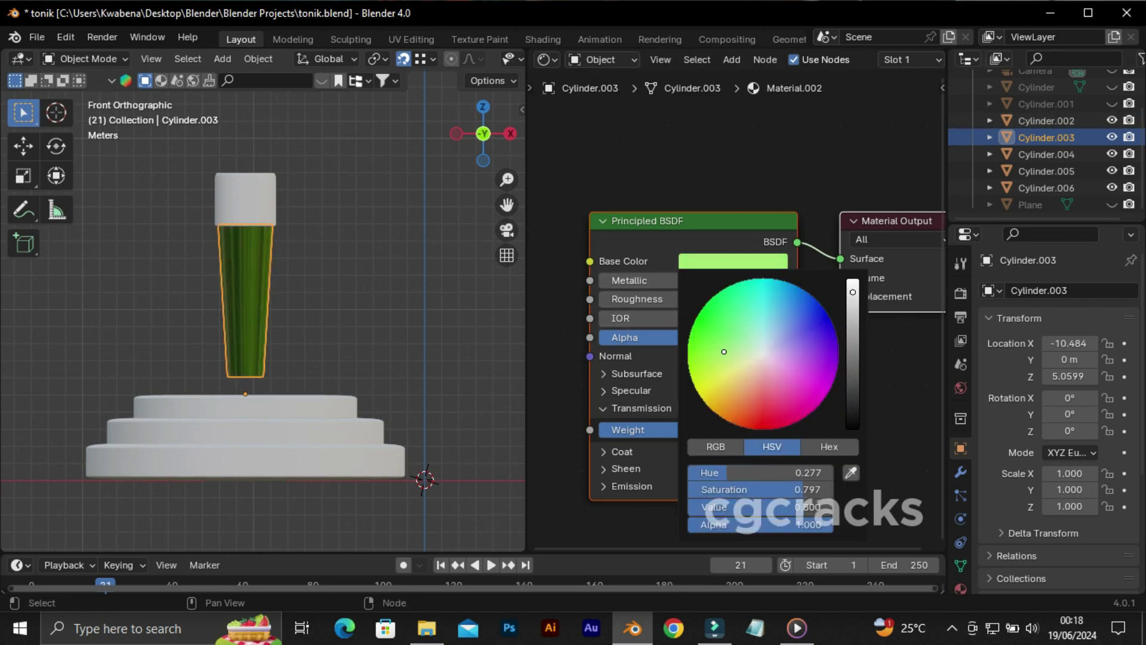
{"action": "left_click_drag", "start_coordinate": [724, 352], "coordinate": [722, 347]}
{"action": "left_click", "coordinate": [693, 299]}
{"action": "type", "text": "0.0"}
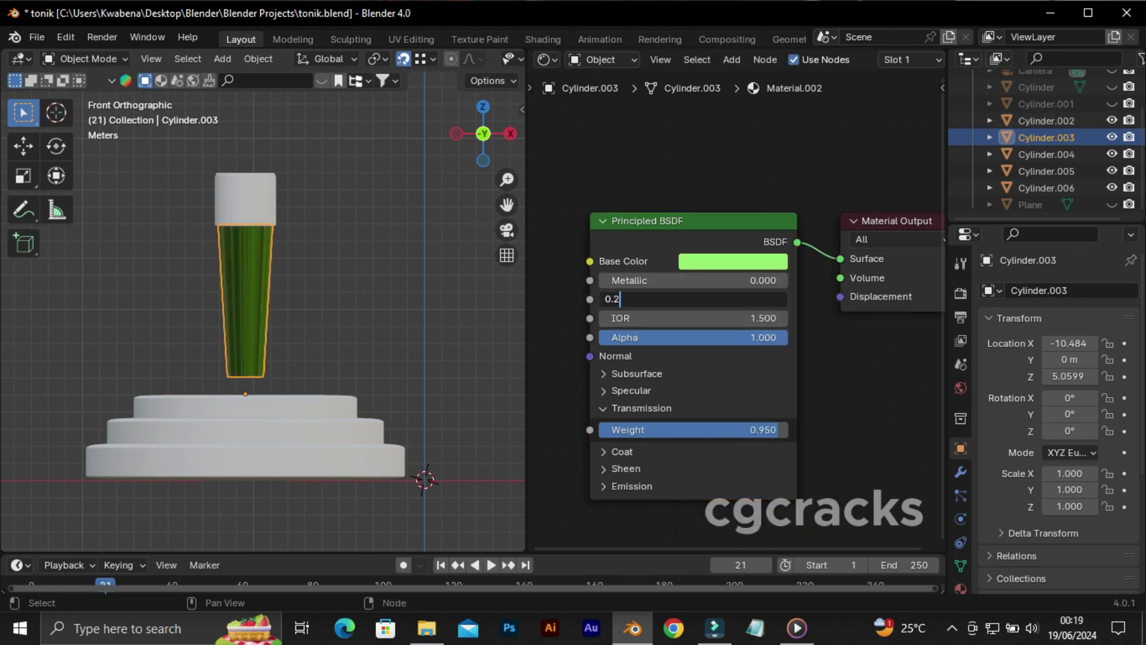
{"action": "type", "text": "5"}
{"action": "key", "text": "Return"}
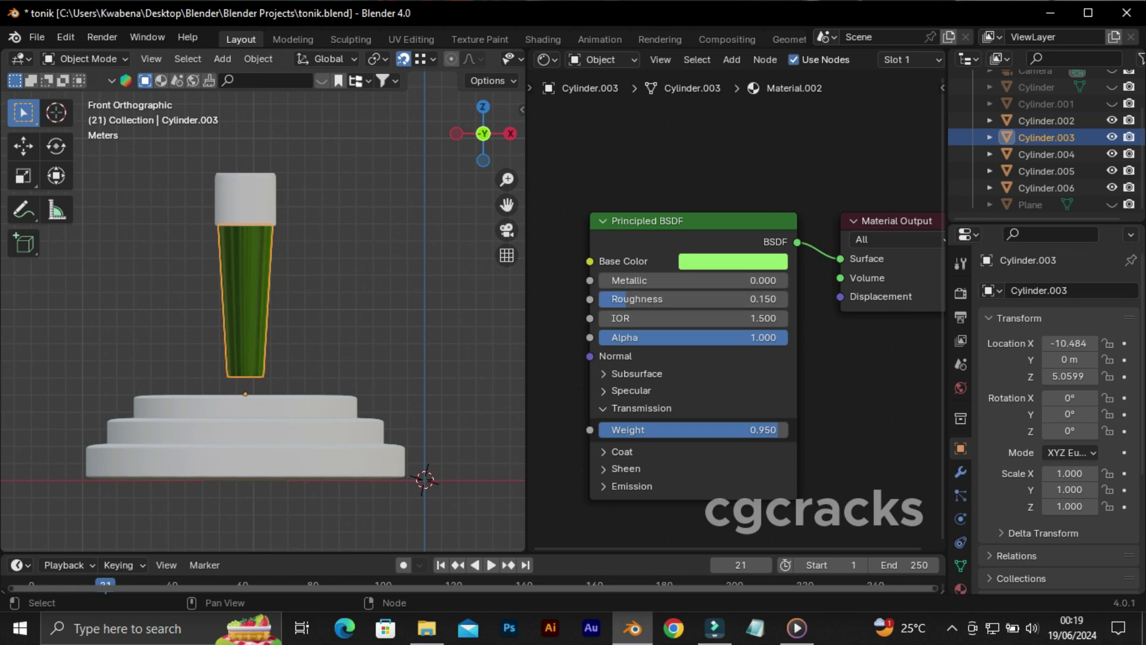
Give cap Cylinder.002 a dark brown base color, metallic 0.5 and roughness 0.25
{"action": "left_click", "coordinate": [1046, 120]}
{"action": "left_click", "coordinate": [734, 261]}
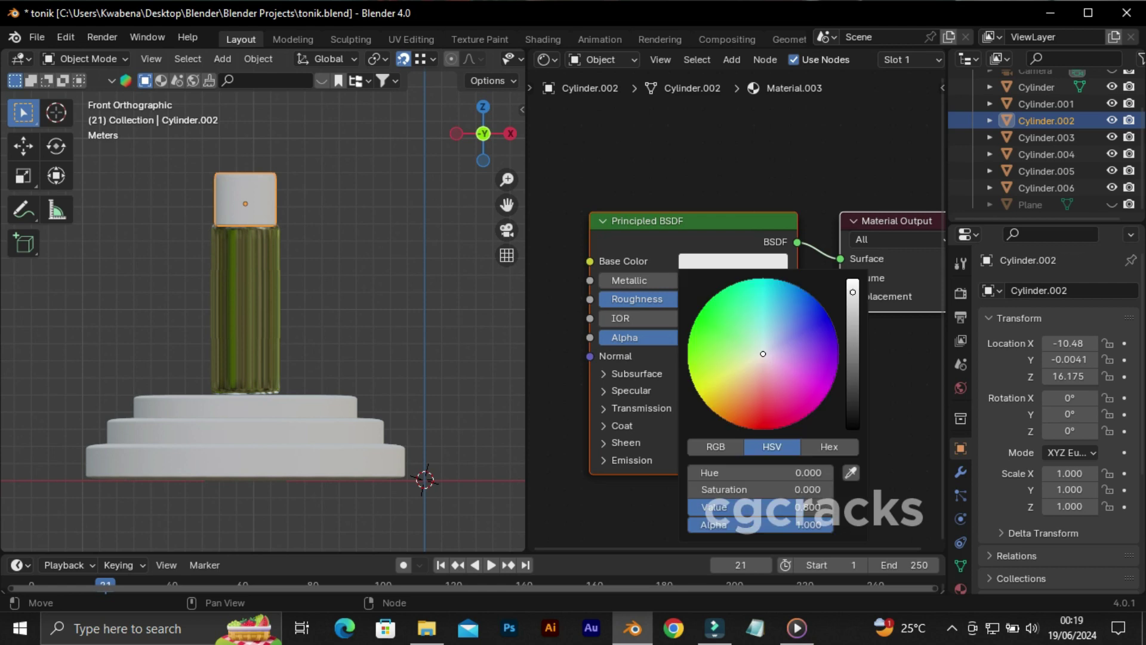
{"action": "key", "text": "ctrl+v"}
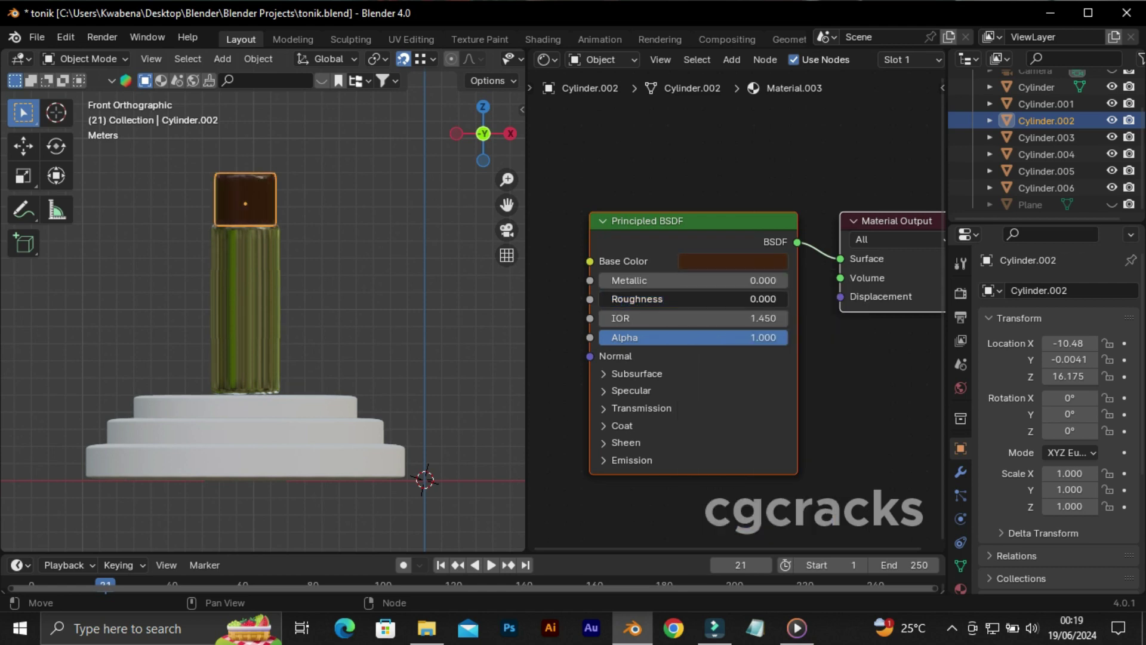
{"action": "left_click", "coordinate": [693, 280]}
{"action": "key", "text": "Return"}
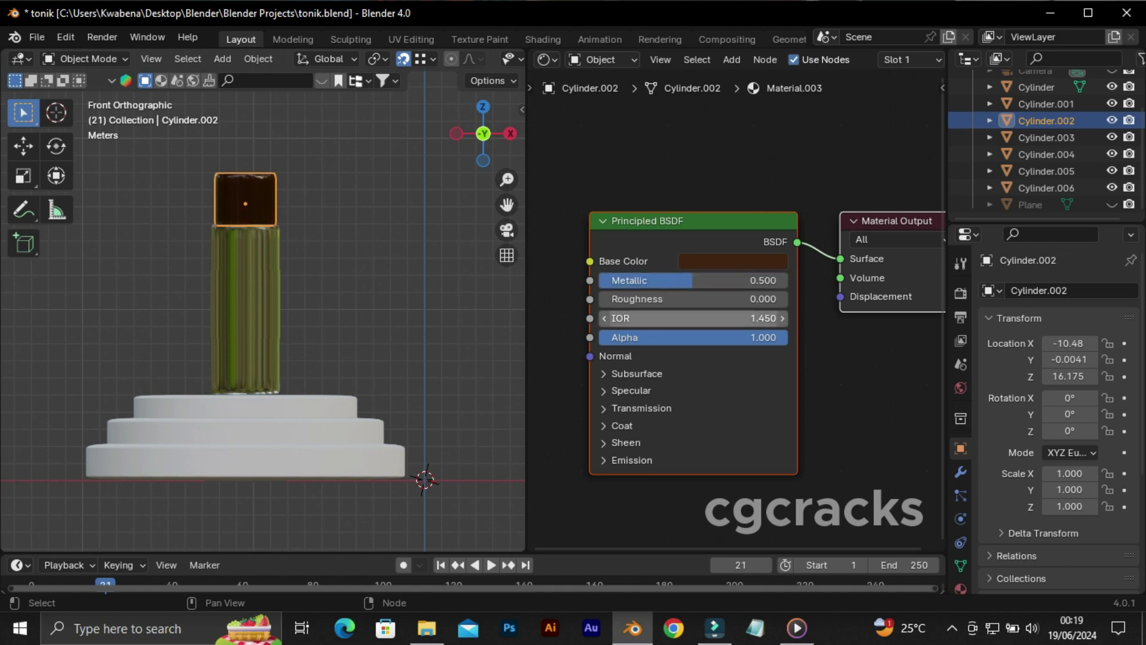
{"action": "left_click", "coordinate": [693, 298]}
{"action": "type", "text": "5"}
{"action": "key", "text": "Return"}
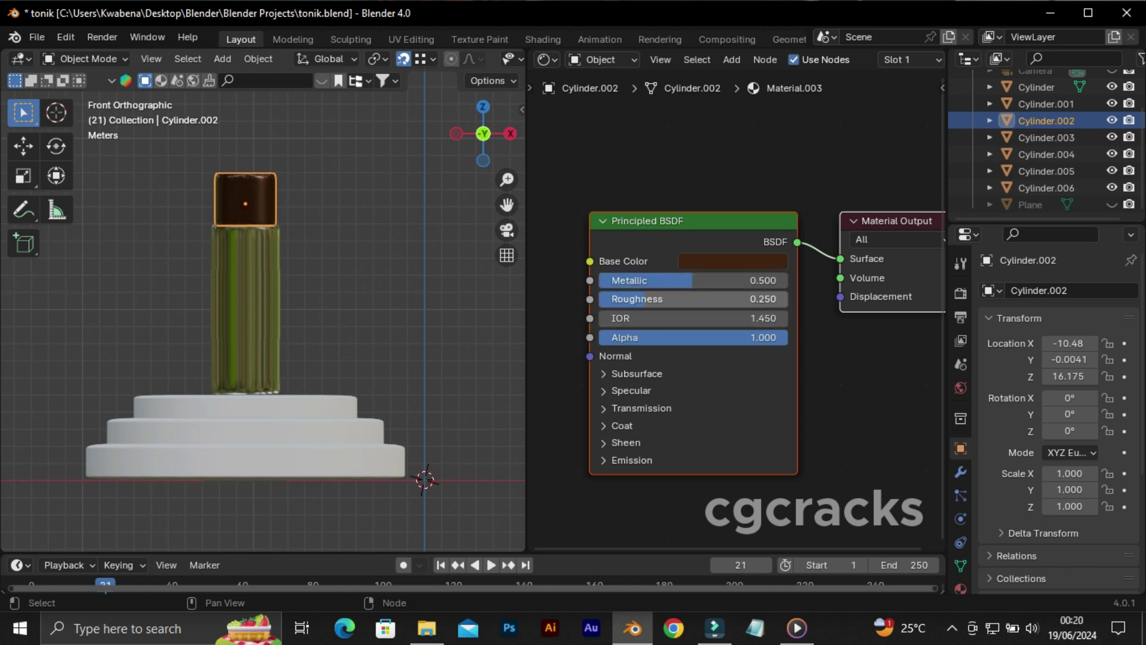
Add the 7.png image texture node to the middle label band's material
{"action": "left_click", "coordinate": [245, 304]}
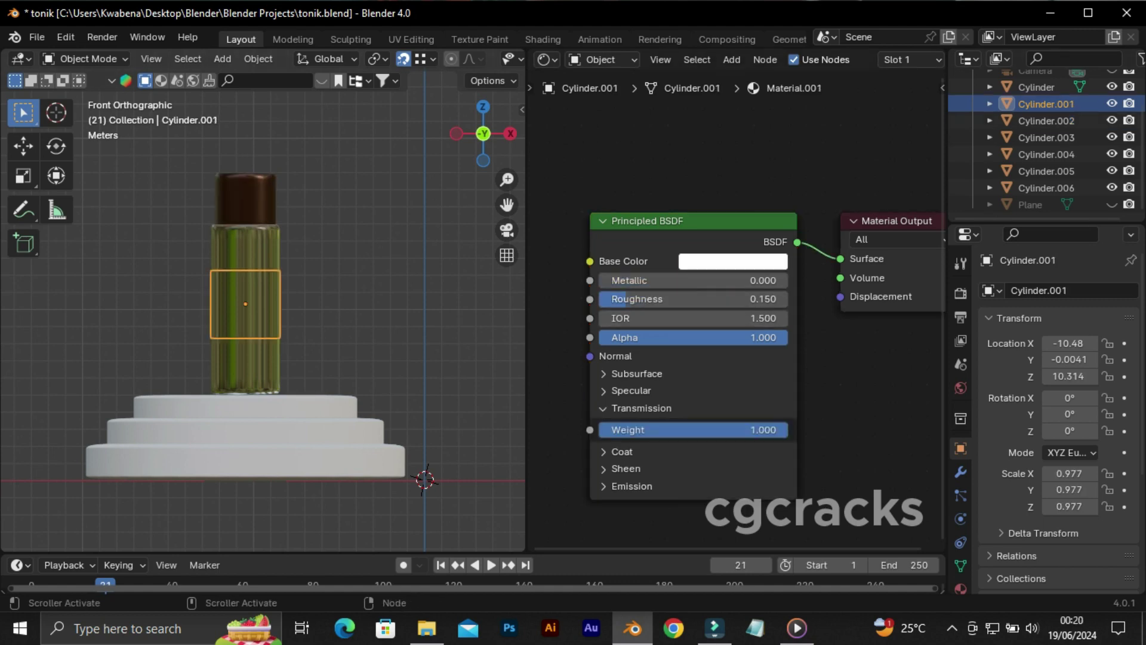
{"action": "scroll", "coordinate": [734, 358], "scroll_direction": "down", "scroll_amount": 3}
{"action": "left_click_drag", "start_coordinate": [526, 298], "coordinate": [393, 299]}
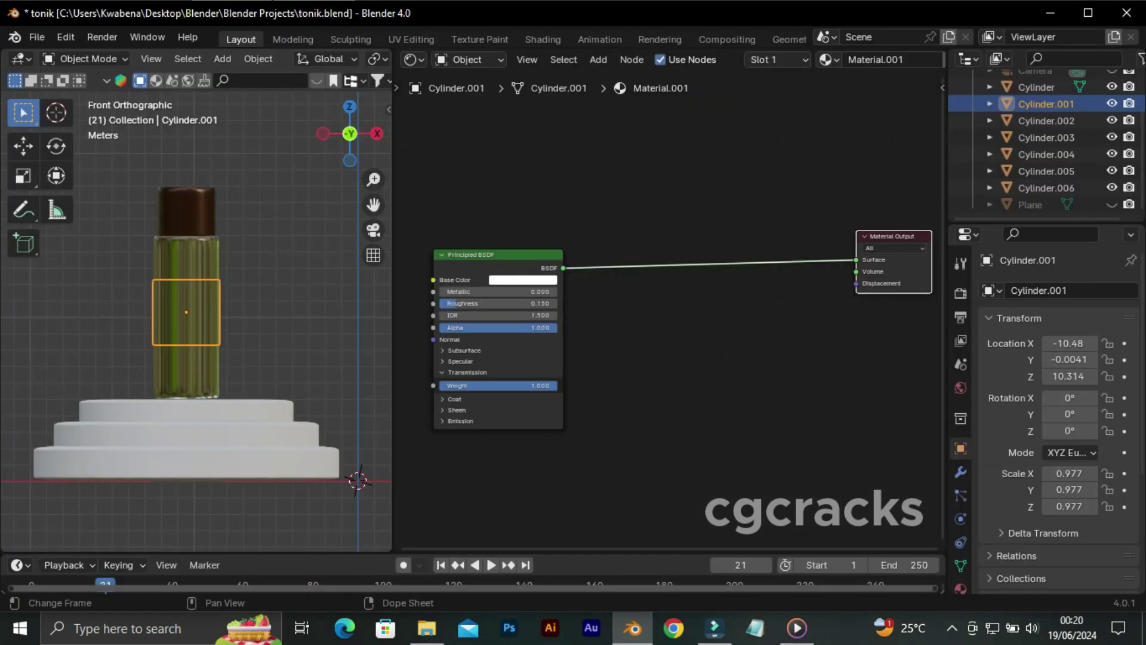
{"action": "mouse_move", "coordinate": [734, 197]}
{"action": "left_mouse_down"}
{"action": "mouse_move", "coordinate": [675, 215]}
{"action": "mouse_move", "coordinate": [406, 215]}
{"action": "left_mouse_up"}
{"action": "left_click", "coordinate": [675, 215]}
Add a Mix Shader before the output and a Glossy BSDF beside the image node
{"action": "key", "text": "shift+a"}
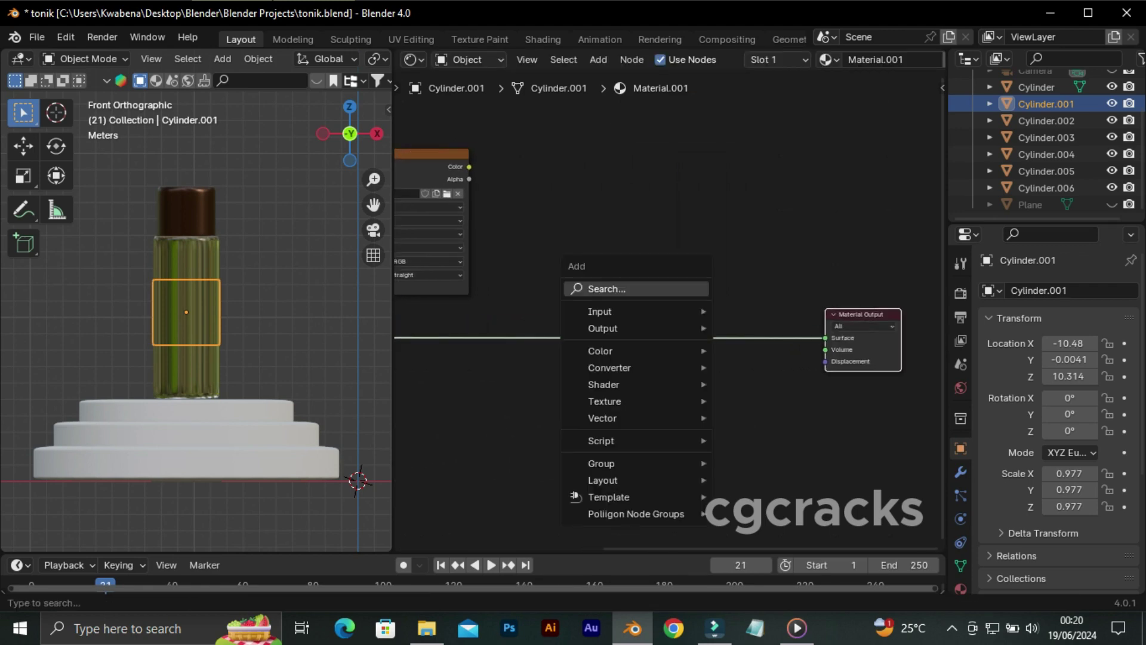
{"action": "left_click", "coordinate": [589, 287]}
{"action": "left_click", "coordinate": [759, 337]}
{"action": "left_click", "coordinate": [710, 329]}
{"action": "key", "text": "shift+a"}
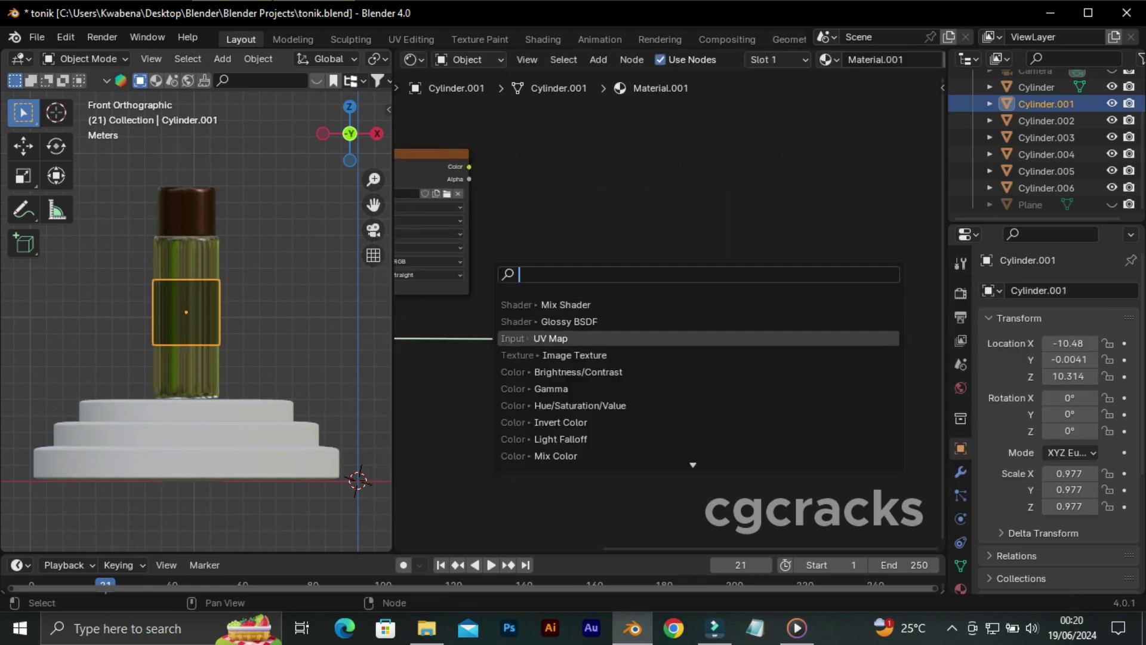
{"action": "left_click", "coordinate": [537, 317]}
{"action": "left_click", "coordinate": [592, 239]}
{"action": "middle_click_drag", "start_coordinate": [537, 389], "coordinate": [848, 388]}
Add a new UV map, UVMap.001, in the label band's Object Data properties
{"action": "left_click", "coordinate": [960, 566]}
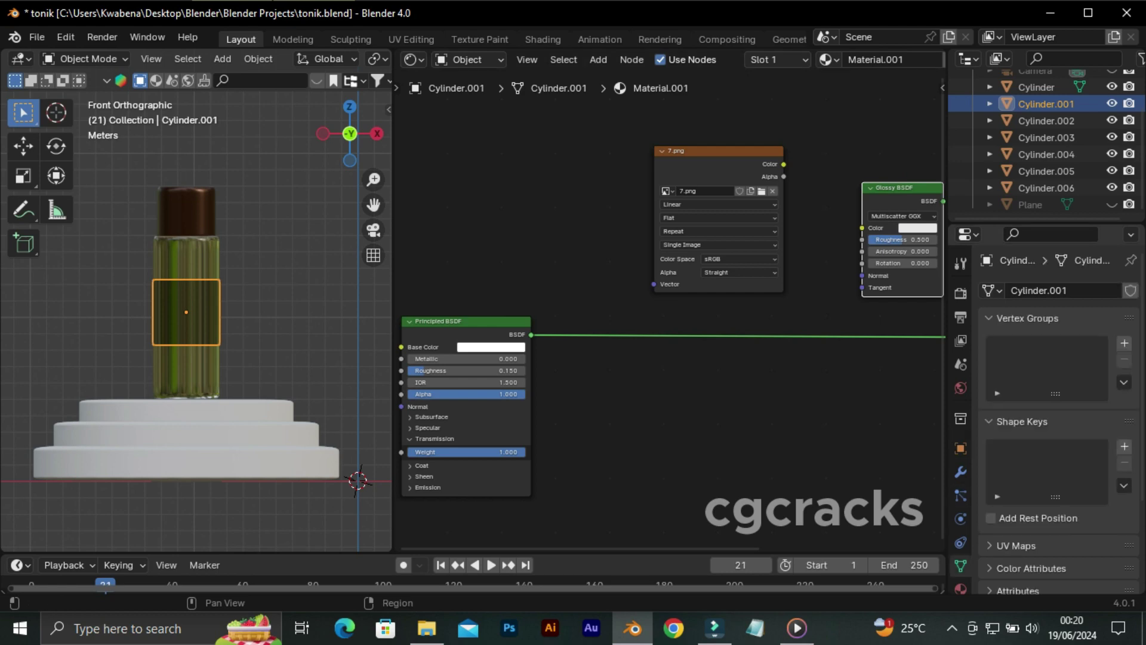
{"action": "scroll", "coordinate": [1051, 388], "scroll_direction": "down", "scroll_amount": 3}
{"action": "left_click", "coordinate": [1125, 504]}
Add a UV Map node set to UVMap.001 and wire it into the image and Mix Shader
{"action": "key", "text": "shift+a"}
{"action": "left_click", "coordinate": [471, 364]}
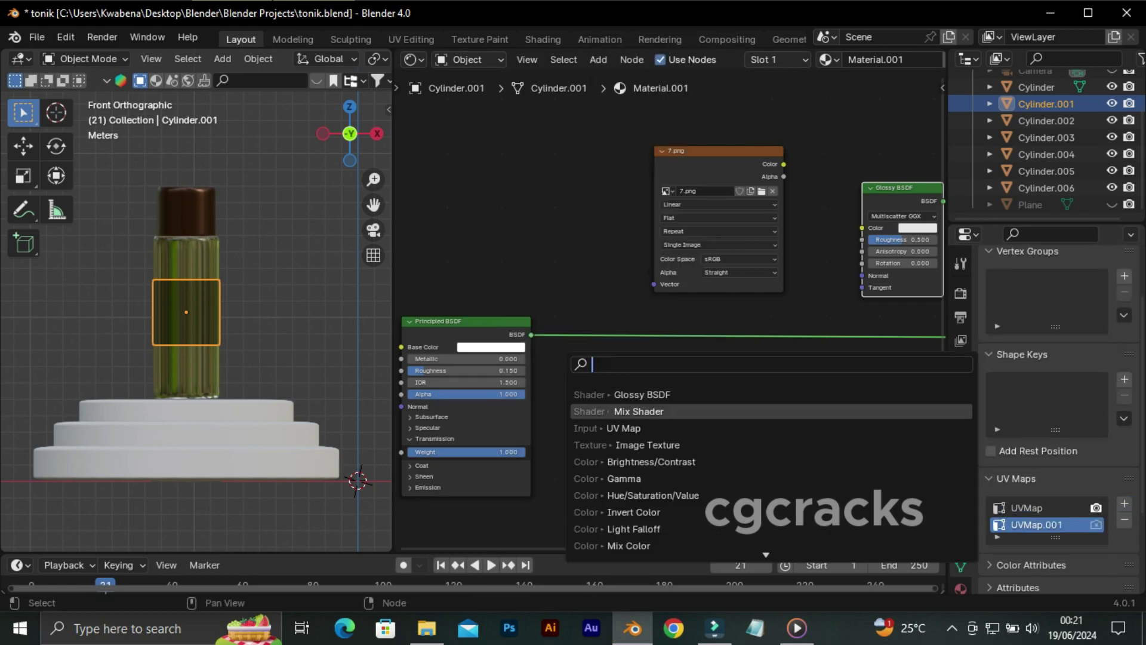
{"action": "left_click", "coordinate": [639, 424]}
{"action": "left_click", "coordinate": [495, 203]}
{"action": "left_click", "coordinate": [496, 226]}
{"action": "left_click", "coordinate": [520, 341]}
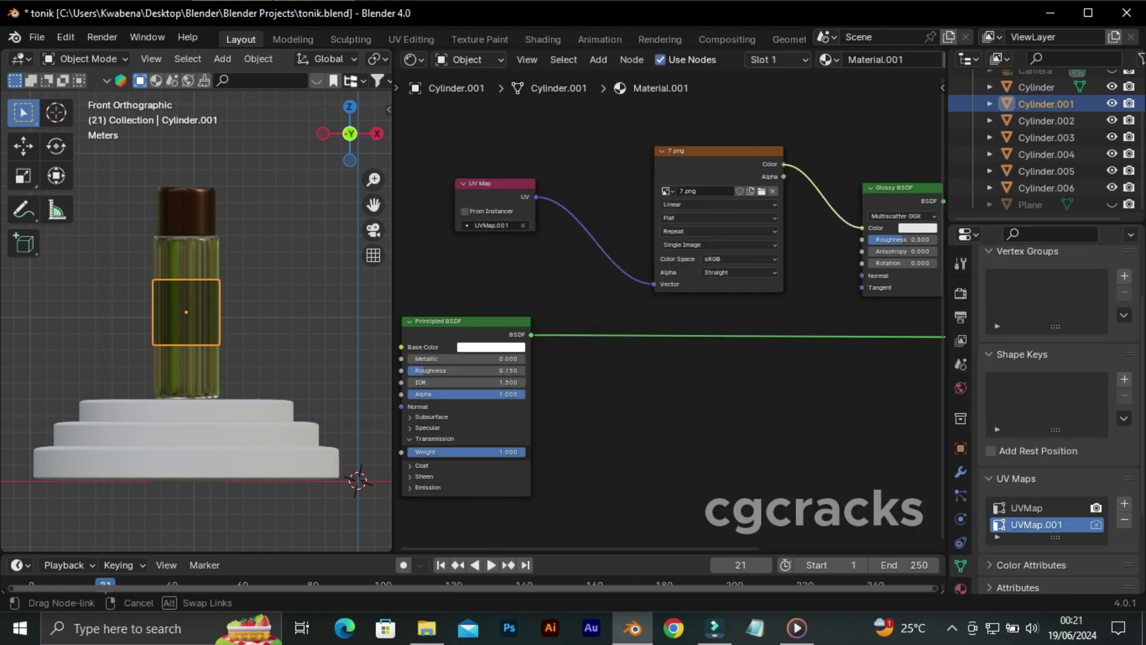
{"action": "middle_click_drag", "start_coordinate": [655, 284], "coordinate": [454, 262]}
{"action": "left_click_drag", "start_coordinate": [454, 262], "coordinate": [455, 262]}
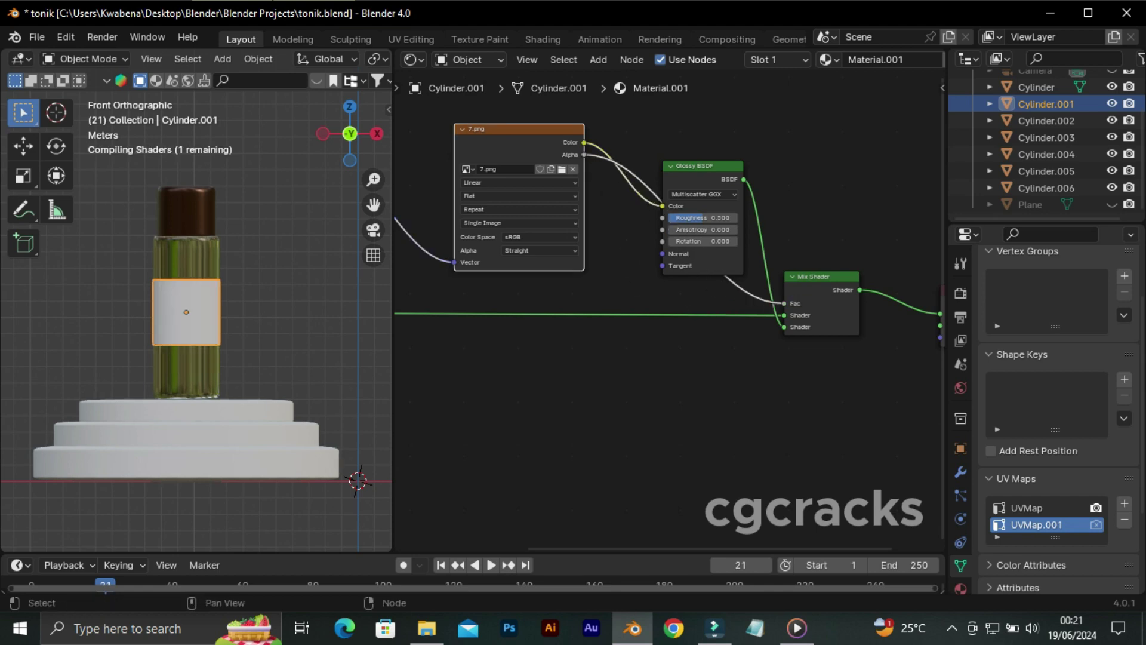
{"action": "mouse_move", "coordinate": [455, 262]}
{"action": "middle_mouse_down"}
{"action": "mouse_move", "coordinate": [748, 266]}
{"action": "mouse_move", "coordinate": [729, 270]}
{"action": "middle_mouse_up"}
Switch the area to the UV Editor and unwrap all of the label band's faces
{"action": "left_click", "coordinate": [414, 59]}
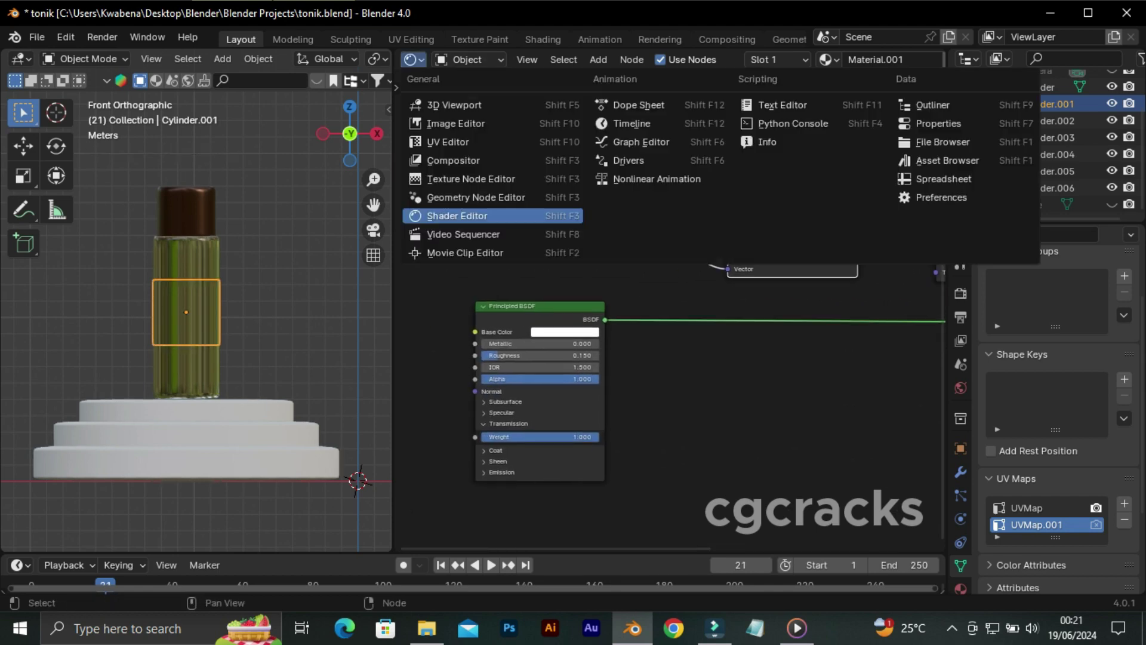
{"action": "left_click", "coordinate": [473, 115]}
{"action": "key", "text": "Tab"}
{"action": "key", "text": "a"}
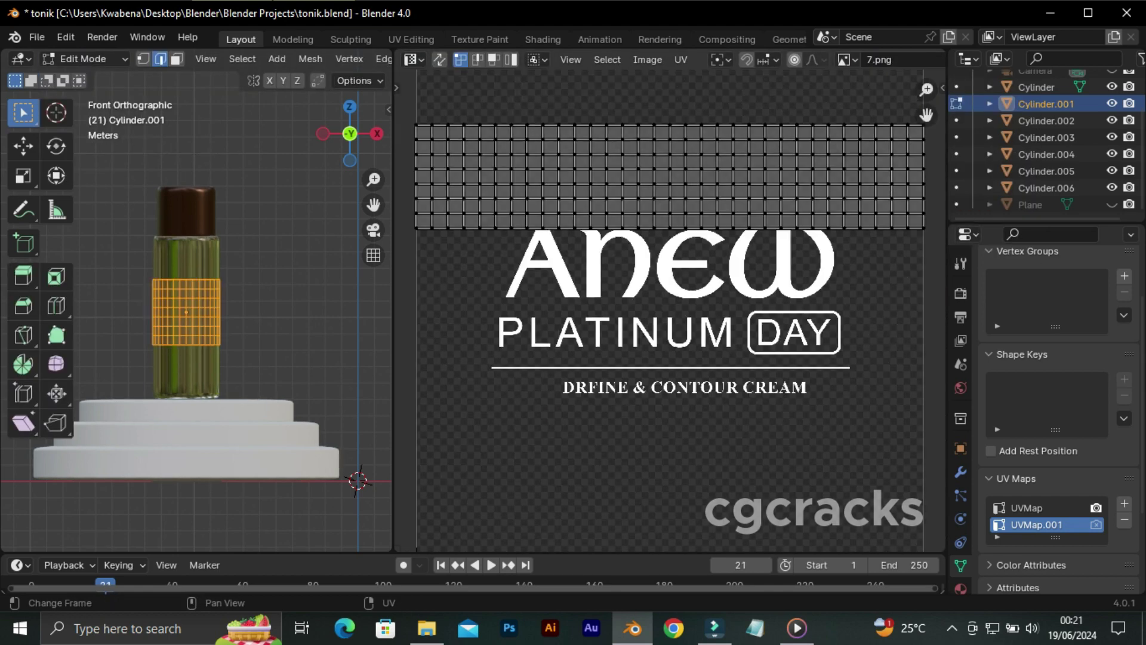
{"action": "key", "text": "a"}
{"action": "key", "text": "u"}
{"action": "left_click", "coordinate": [642, 389]}
{"action": "scroll", "coordinate": [665, 314], "scroll_direction": "down", "scroll_amount": 1}
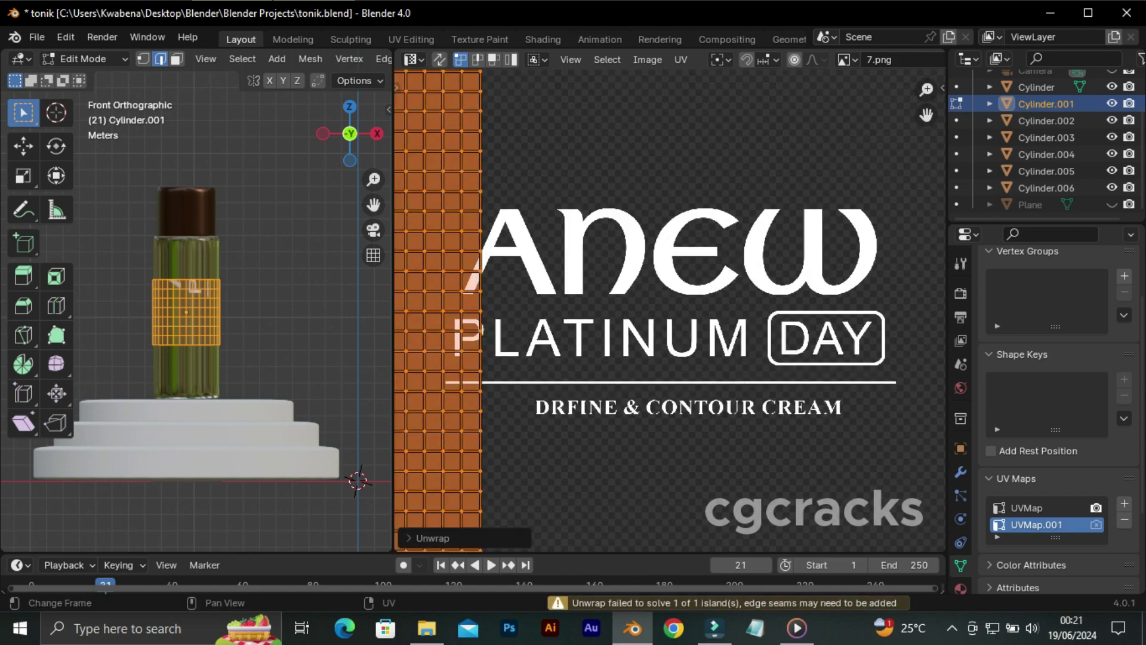
{"action": "scroll", "coordinate": [665, 314], "scroll_direction": "down", "scroll_amount": 1}
Rotate the UV island horizontal, shift it slightly left and rescale it along X
{"action": "key", "text": "r"}
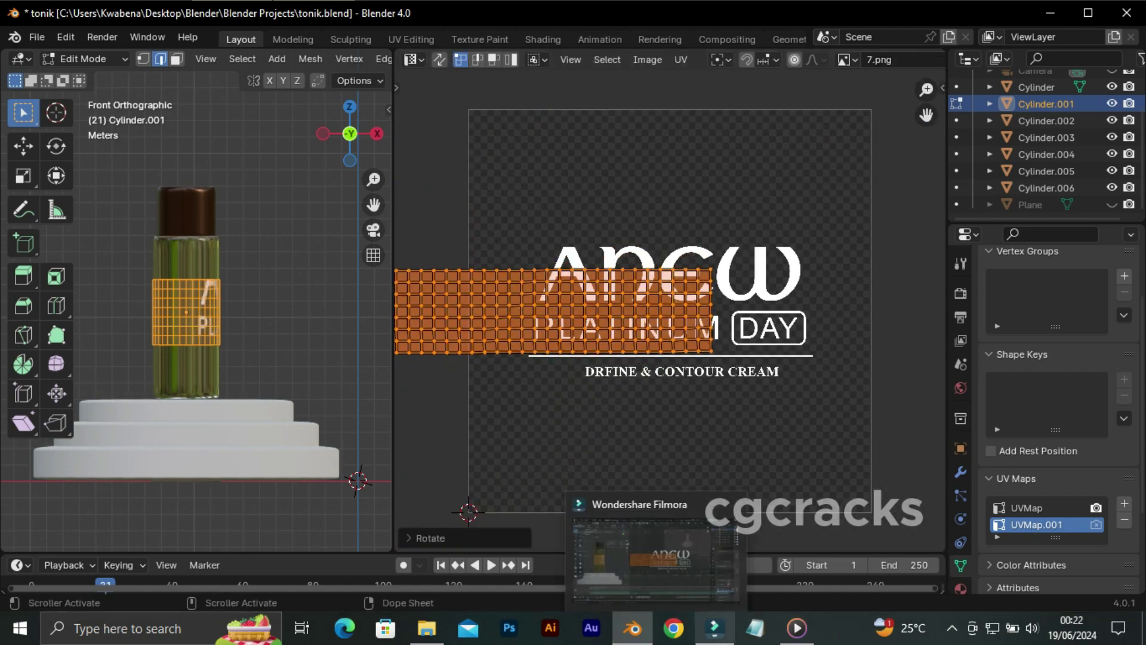
{"action": "key", "text": "Return"}
{"action": "key", "text": "g"}
{"action": "key", "text": "Return"}
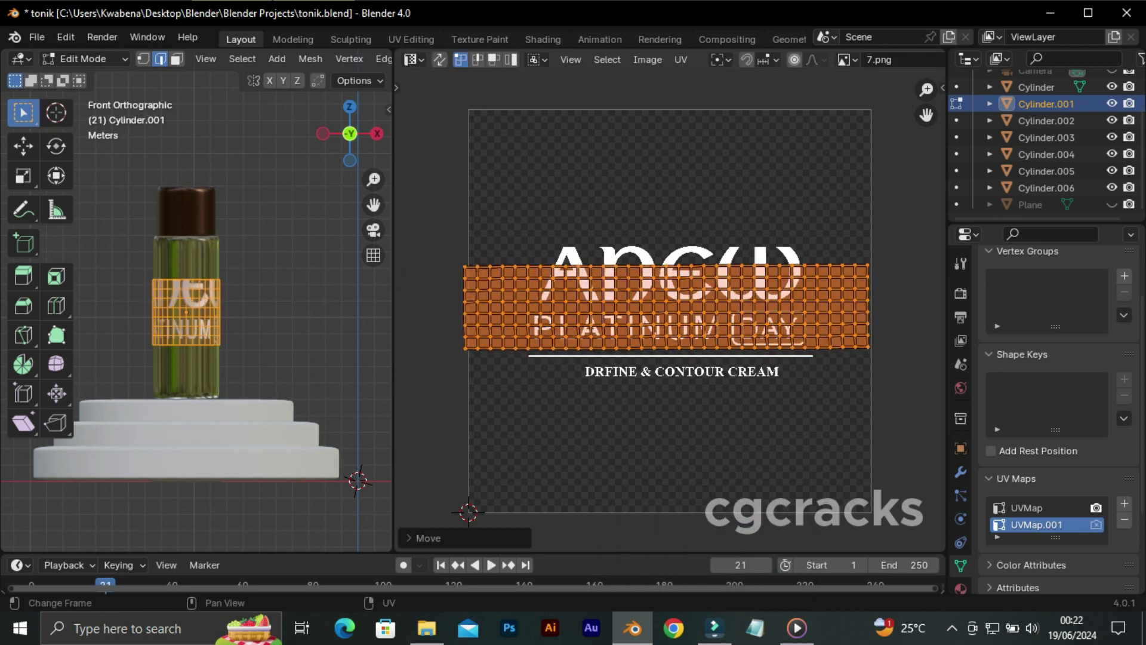
{"action": "key", "text": "s"}
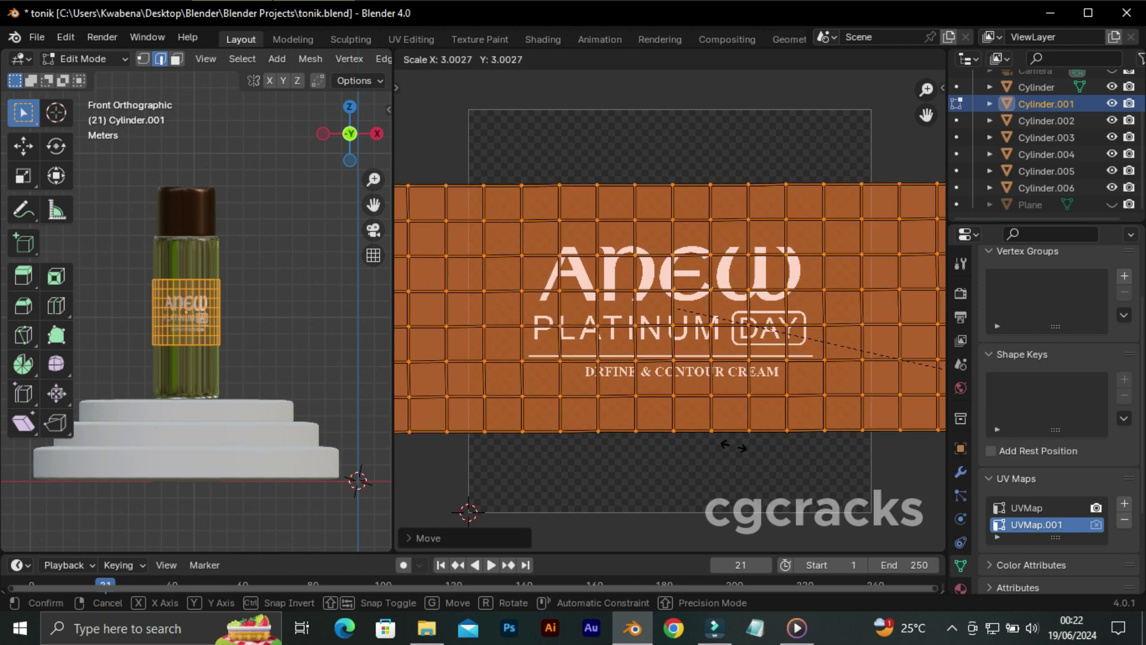
{"action": "key", "text": "x"}
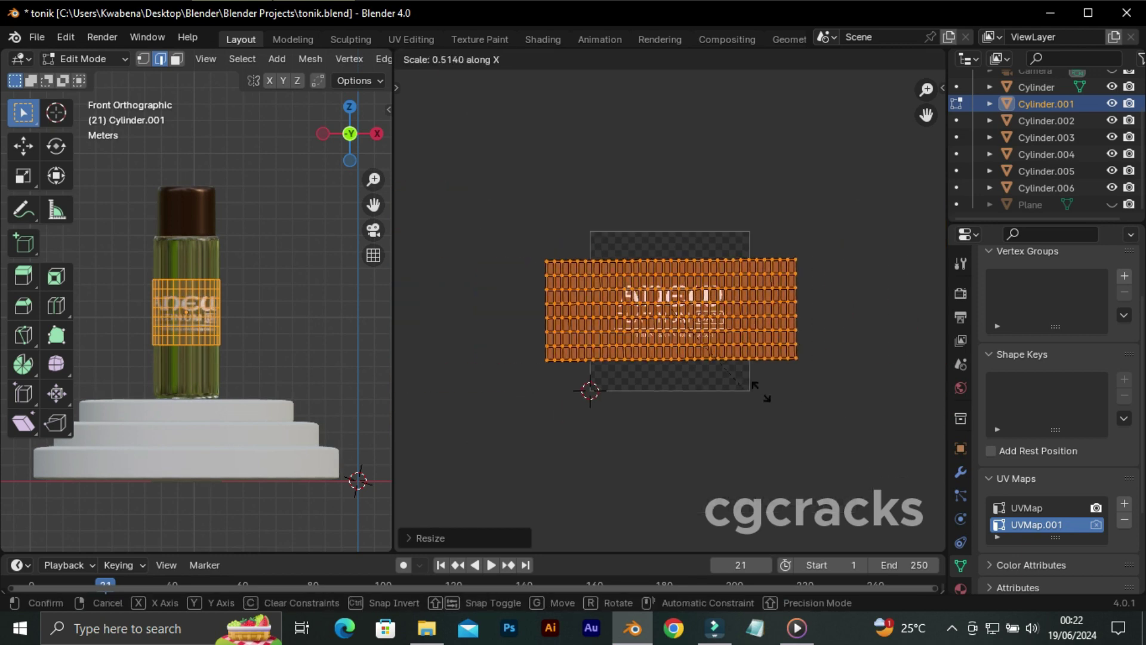
{"action": "key", "text": "Return"}
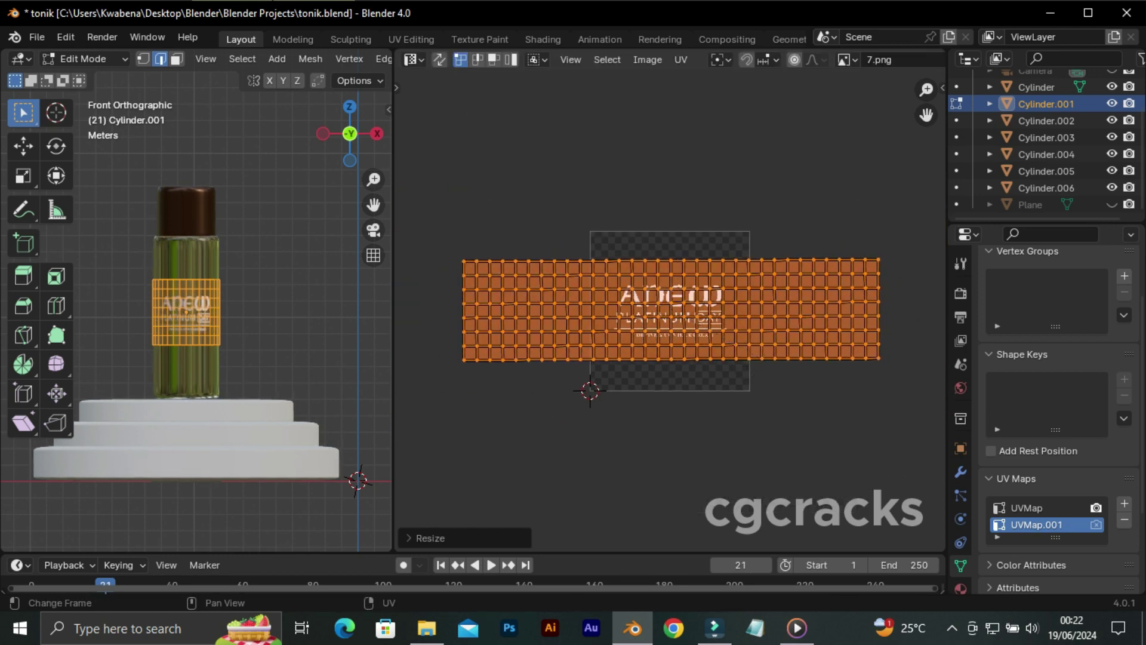
{"action": "key", "text": "alt+a"}
{"action": "mouse_move", "coordinate": [197, 298]}
{"action": "middle_mouse_down"}
{"action": "mouse_move", "coordinate": [239, 269]}
{"action": "mouse_move", "coordinate": [197, 286]}
{"action": "middle_mouse_up"}
{"action": "scroll", "coordinate": [197, 287], "scroll_direction": "down", "scroll_amount": 5}
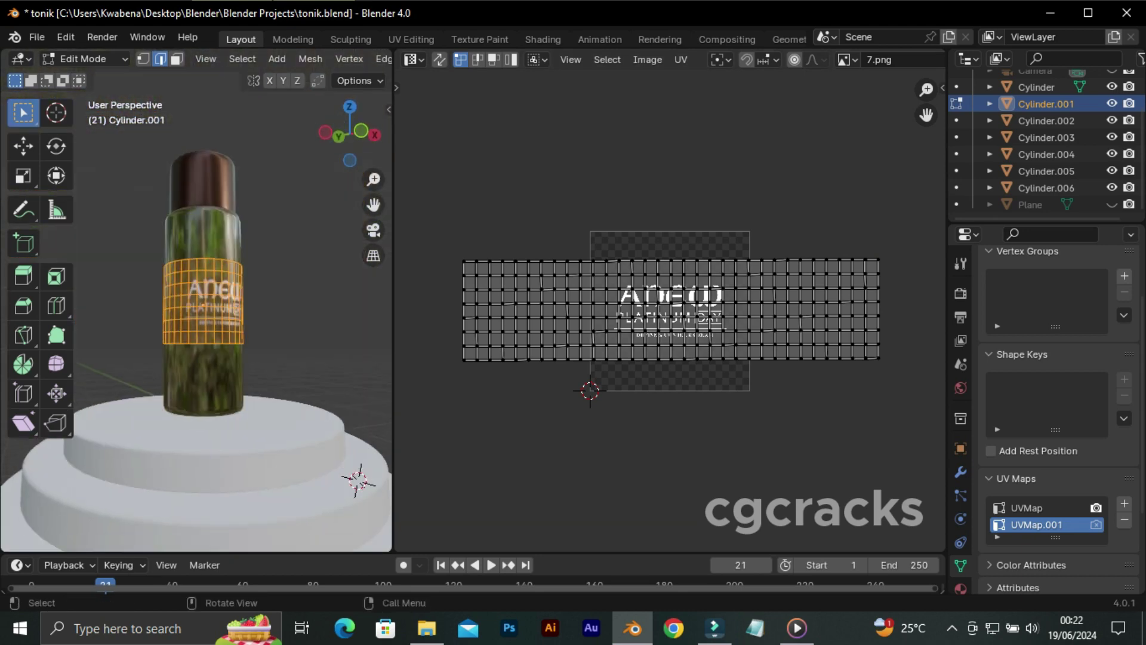
Scale the whole UV mesh down along Y and move it left over the image
{"action": "key", "text": "a"}
{"action": "key", "text": "s"}
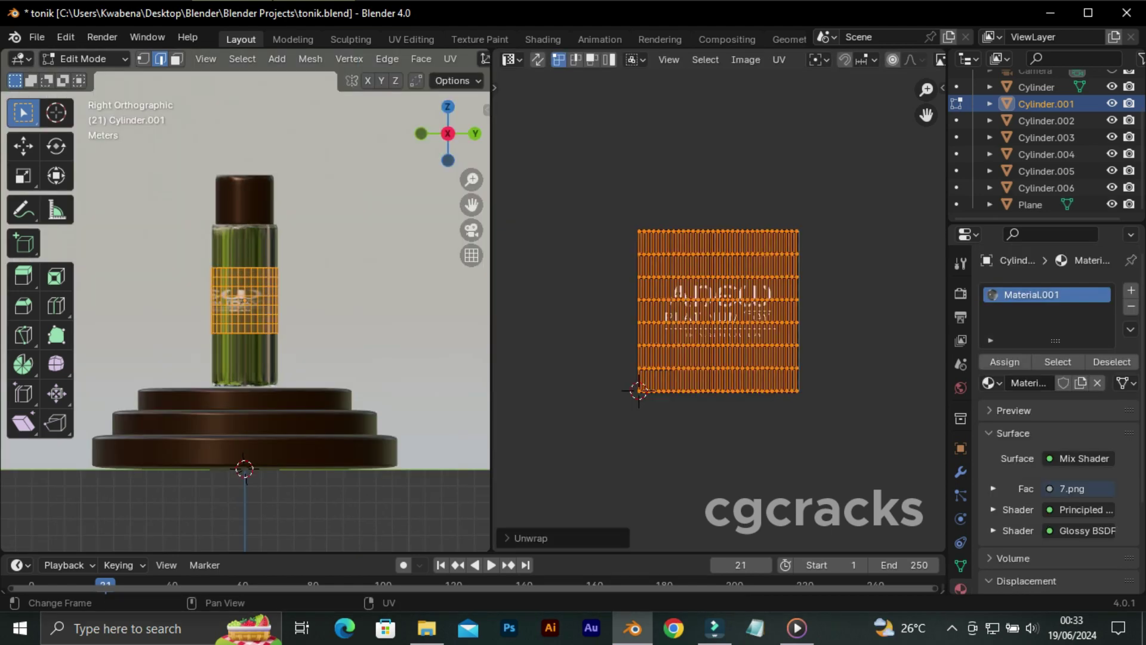
{"action": "key", "text": "s"}
{"action": "key", "text": "y"}
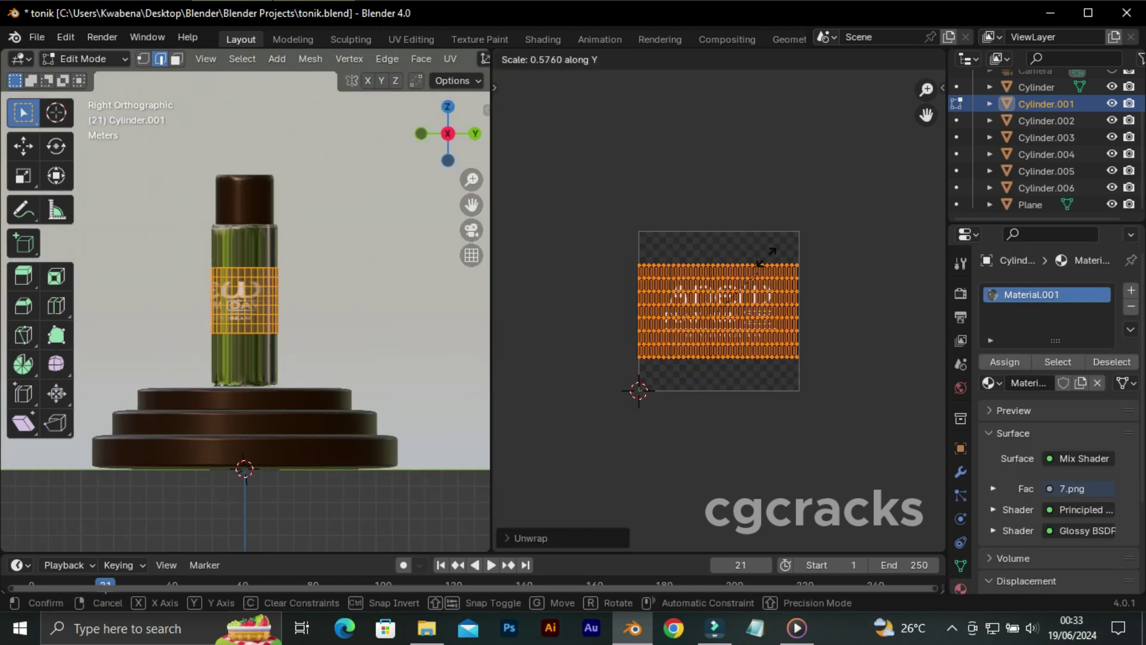
{"action": "key", "text": "Return"}
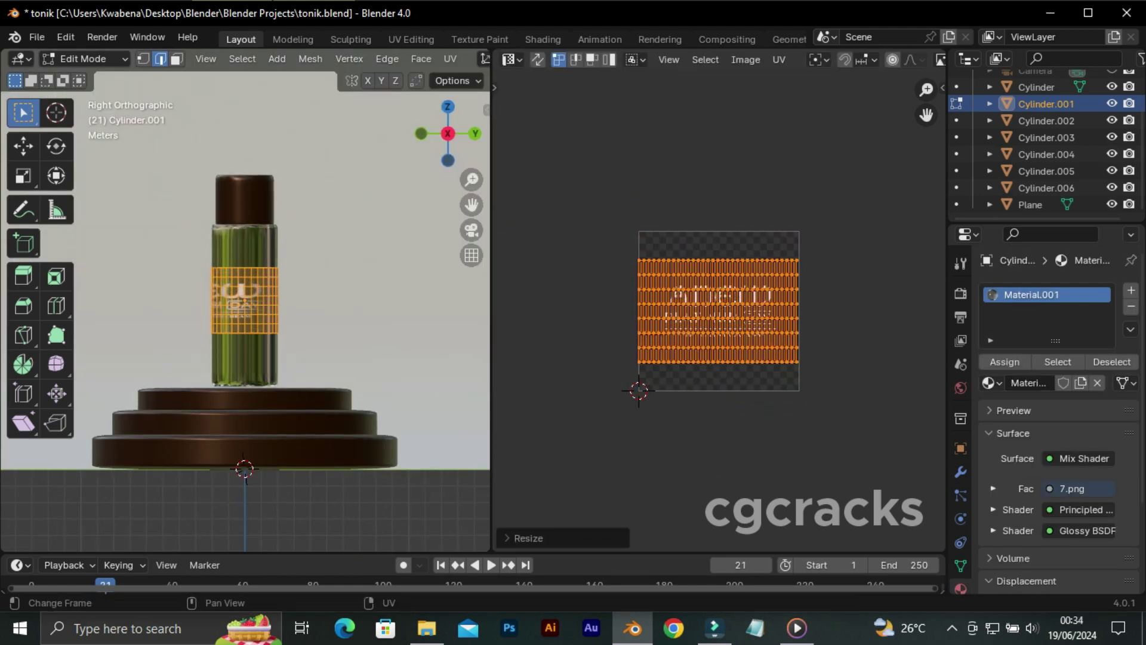
{"action": "key", "text": "g"}
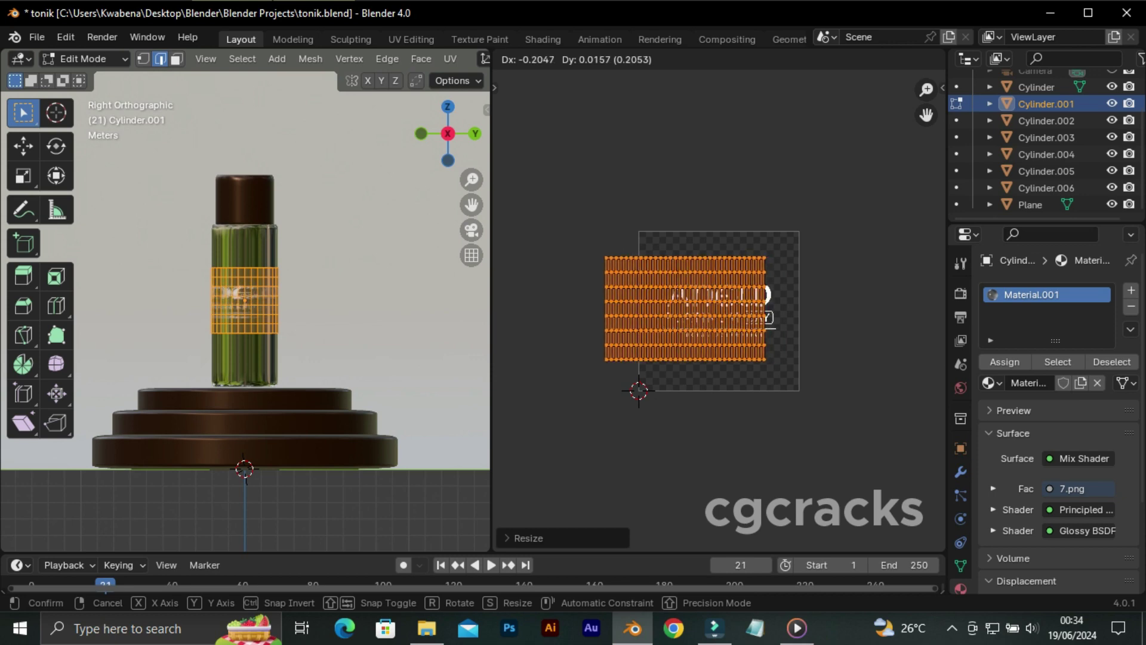
{"action": "key", "text": "Return"}
Shorten the UV mesh along Y and widen it along X, then return to Object Mode
{"action": "key", "text": "s"}
{"action": "key", "text": "y"}
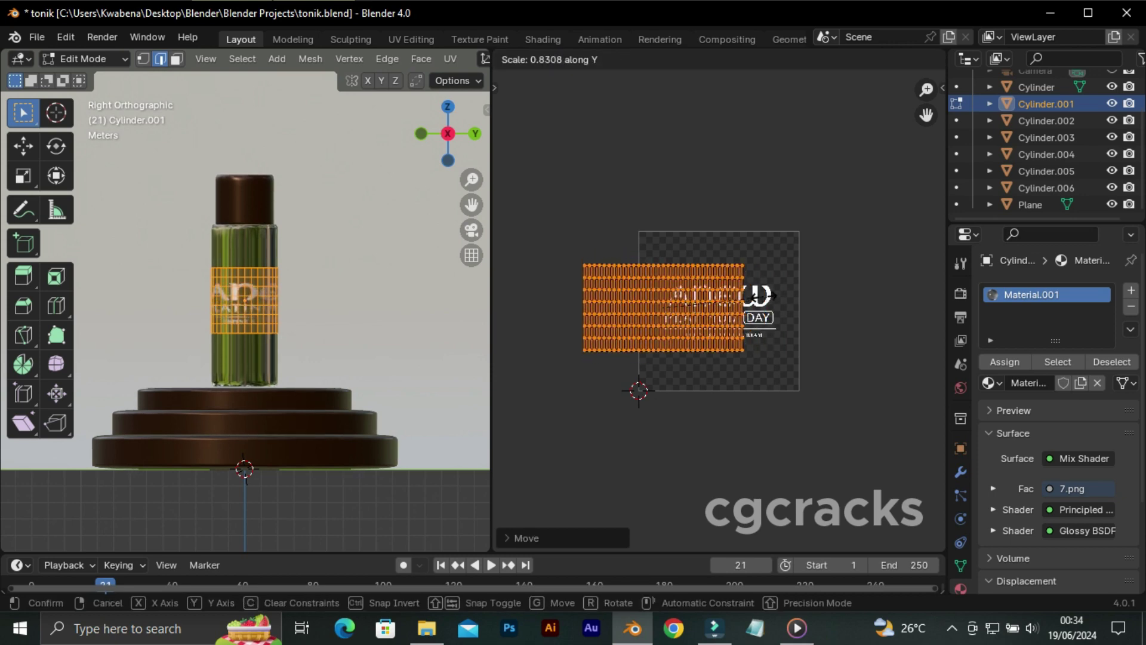
{"action": "key", "text": "Return"}
{"action": "key", "text": "s"}
{"action": "key", "text": "x"}
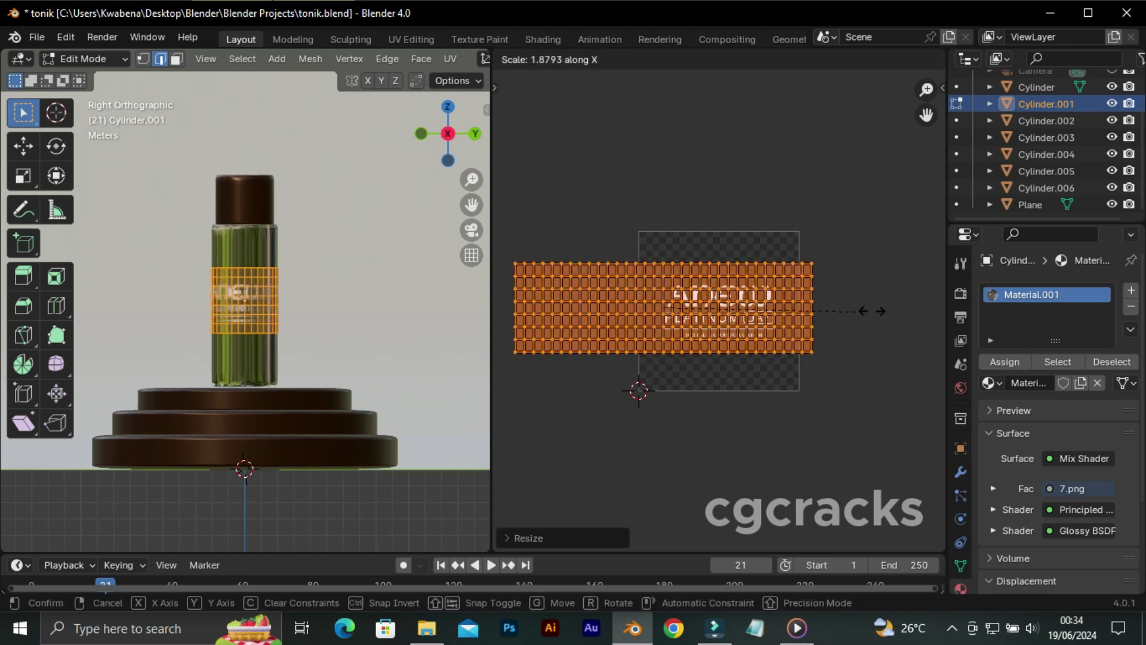
{"action": "key", "text": "Return"}
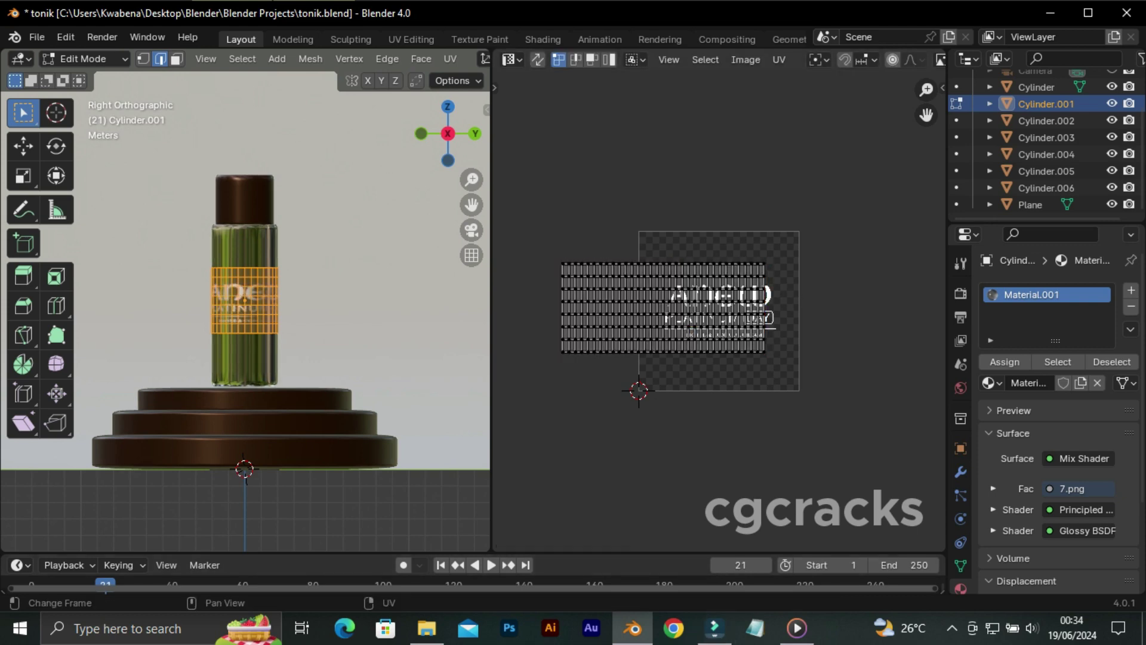
{"action": "left_click", "coordinate": [84, 59]}
Join the image editor area into the 3D viewport
{"action": "right_click", "coordinate": [492, 70]}
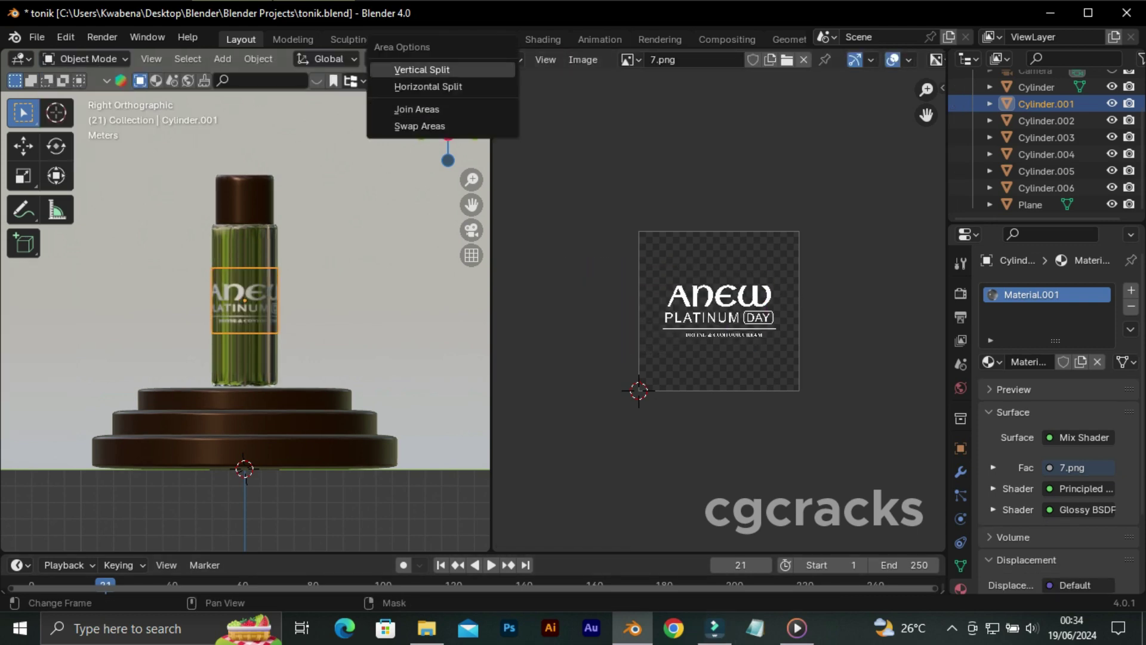
{"action": "left_click", "coordinate": [492, 113]}
{"action": "left_click", "coordinate": [717, 299]}
{"action": "mouse_move", "coordinate": [597, 298]}
{"action": "middle_mouse_down"}
{"action": "mouse_move", "coordinate": [657, 286]}
{"action": "mouse_move", "coordinate": [656, 227]}
{"action": "middle_mouse_up"}
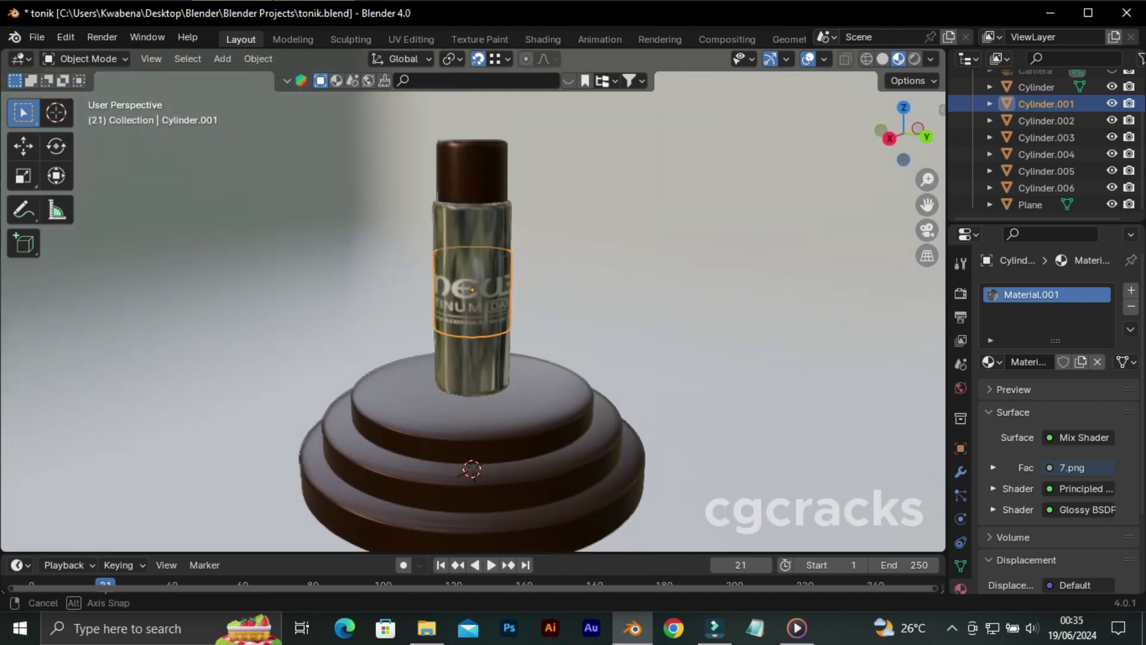
Look through the scene camera and adjust its framing of the bottle
{"action": "key", "text": "KP_0"}
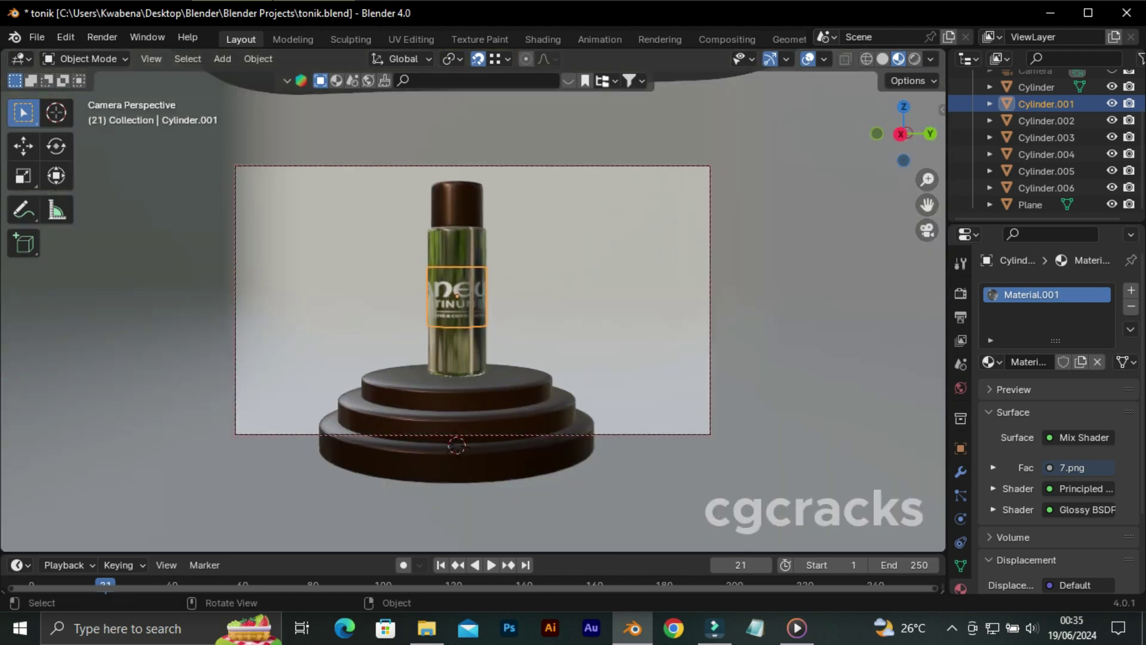
{"action": "key", "text": "n"}
{"action": "middle_click_drag", "start_coordinate": [478, 299], "coordinate": [477, 270]}
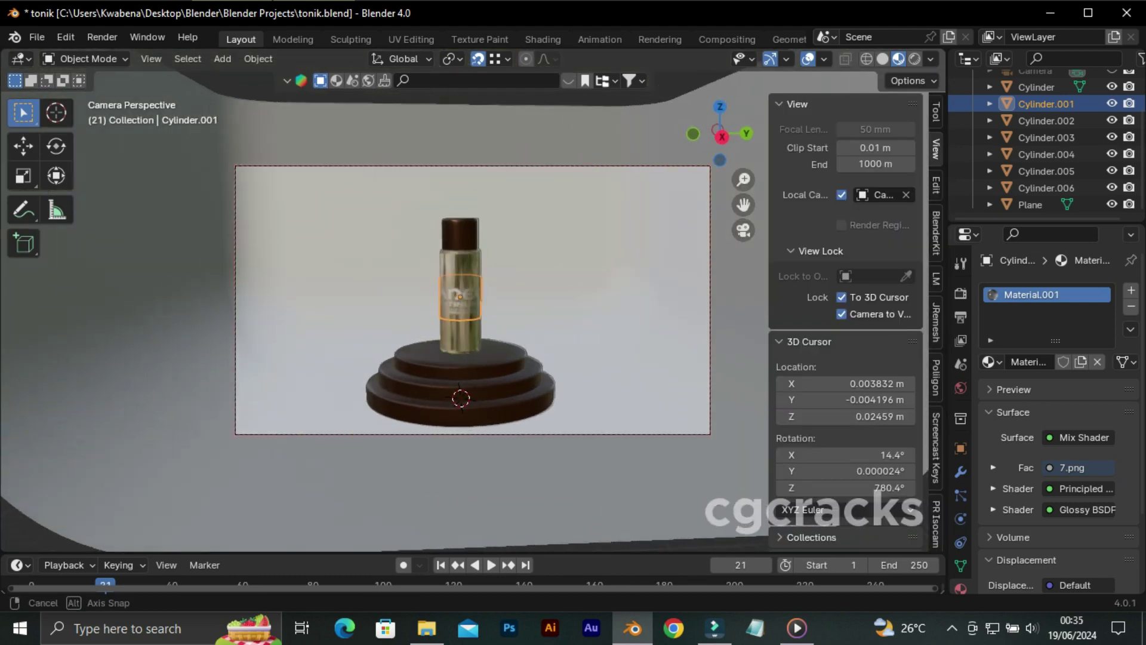
{"action": "key", "text": "n"}
With the backdrop hidden, move the bottle and pedestal -10.206 m along X, then unhide it
{"action": "left_click", "coordinate": [1112, 204]}
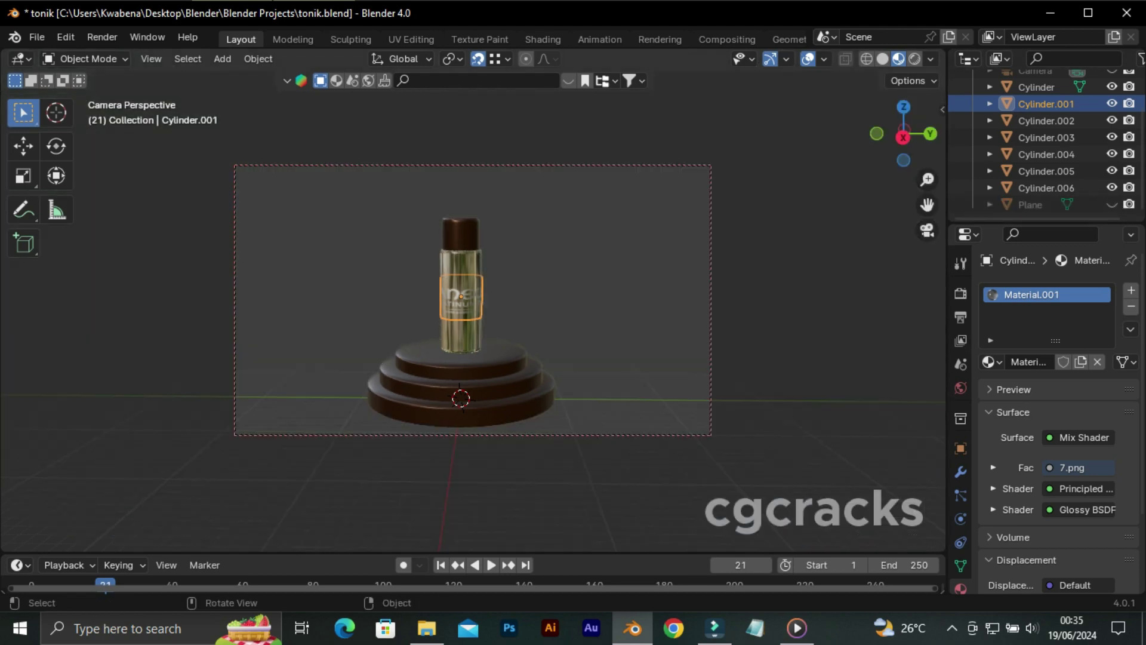
{"action": "left_click_drag", "start_coordinate": [366, 206], "coordinate": [582, 430]}
{"action": "key", "text": "g"}
{"action": "key", "text": "x"}
{"action": "key", "text": "Return"}
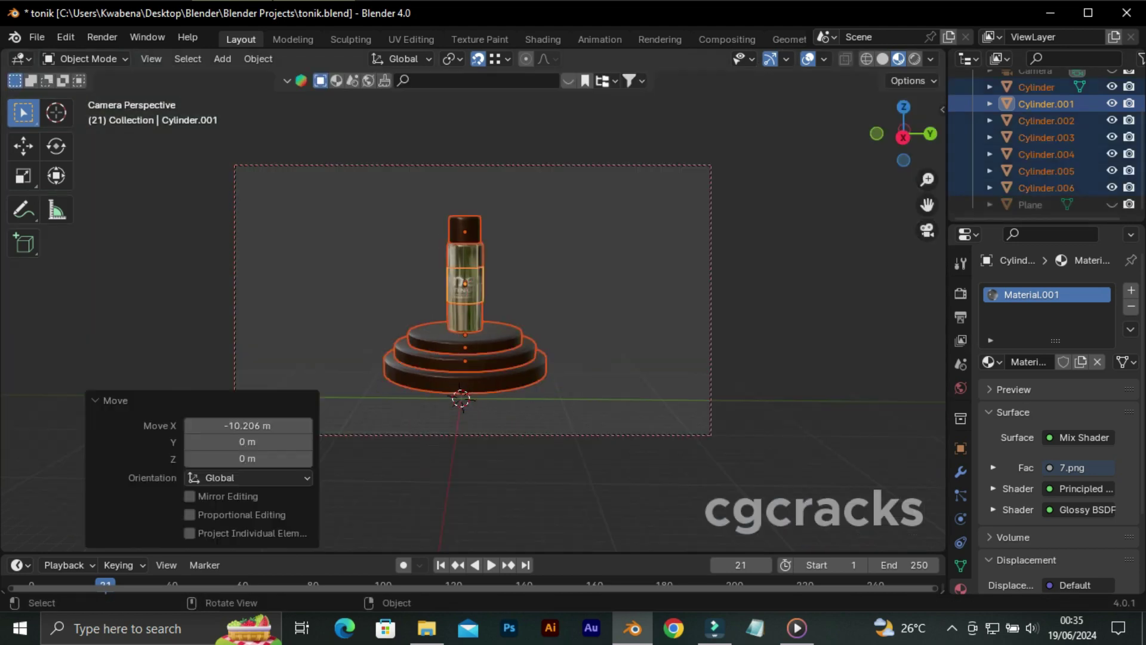
{"action": "middle_click_drag", "start_coordinate": [478, 299], "coordinate": [481, 297]}
{"action": "left_click", "coordinate": [1112, 204]}
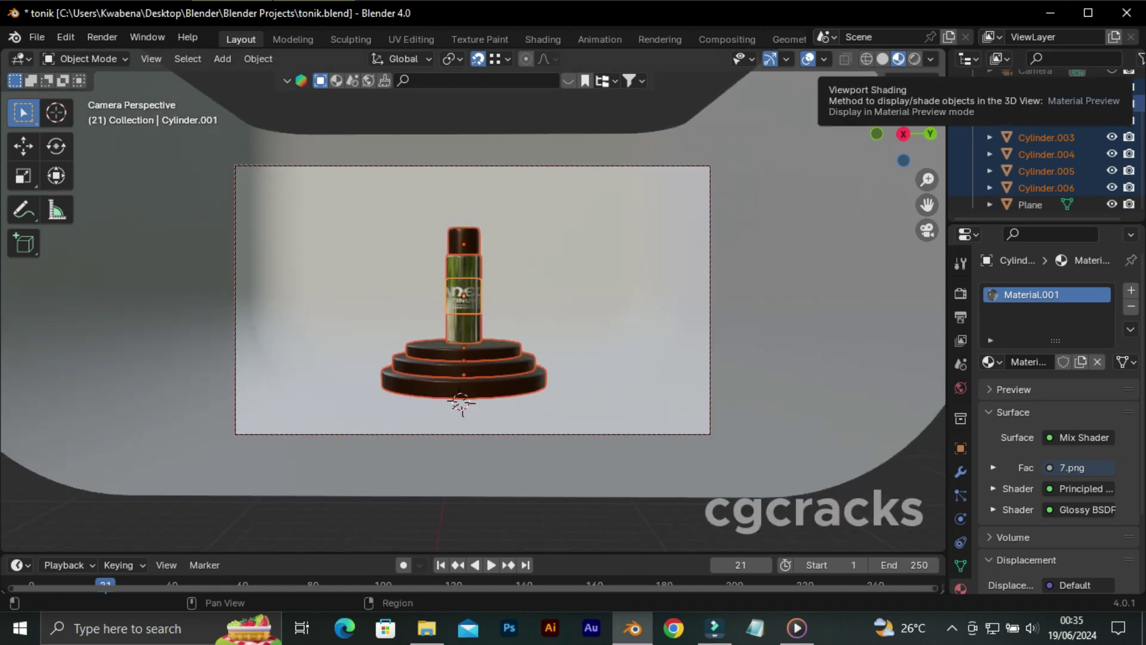
In Rendered shading, set the World colour to an Environment Texture loading HDIR/veranda_4k.exr
{"action": "left_click", "coordinate": [914, 59]}
{"action": "left_click", "coordinate": [961, 388]}
{"action": "left_click", "coordinate": [1080, 396]}
{"action": "left_click", "coordinate": [624, 207]}
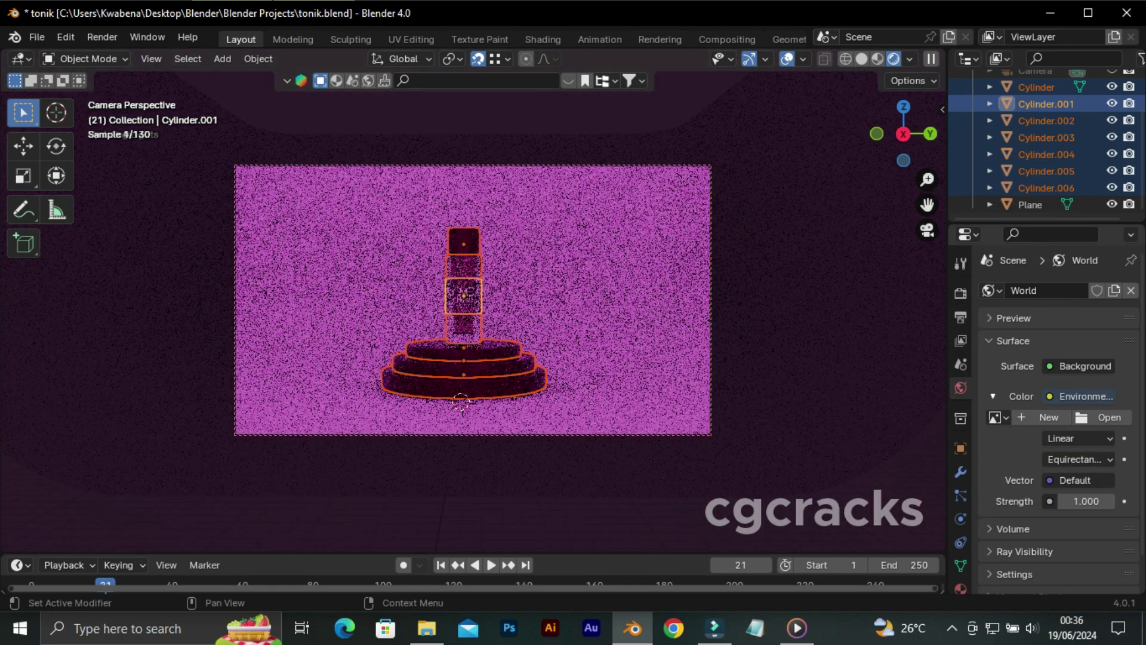
{"action": "left_click", "coordinate": [1104, 418]}
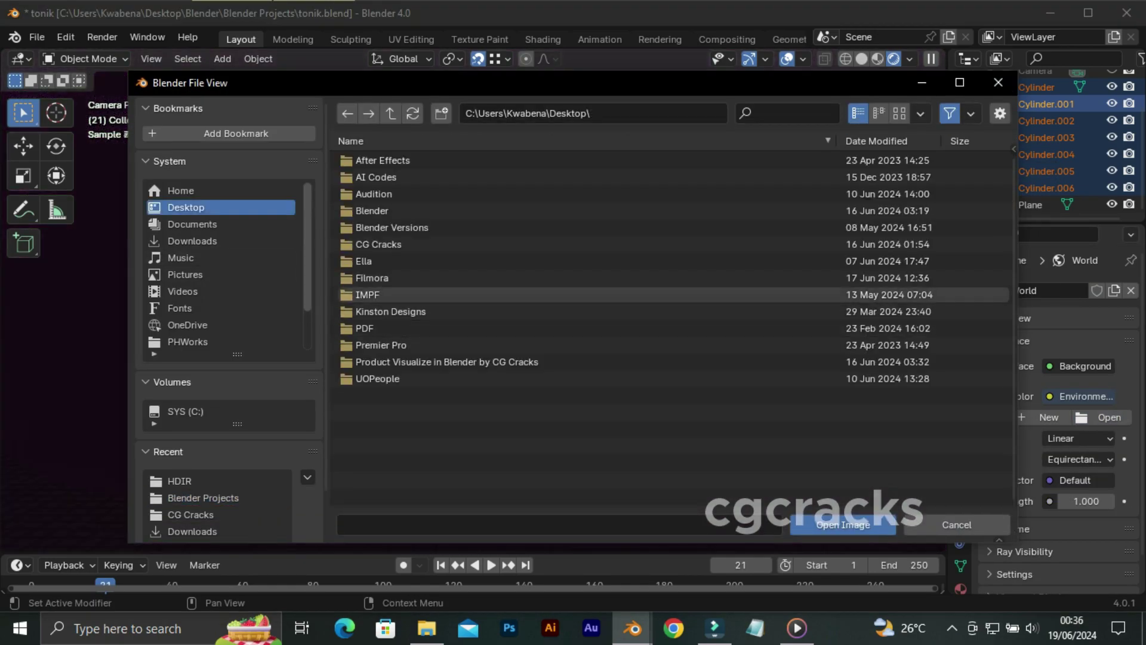
{"action": "double_click", "coordinate": [372, 211]}
{"action": "double_click", "coordinate": [366, 244]}
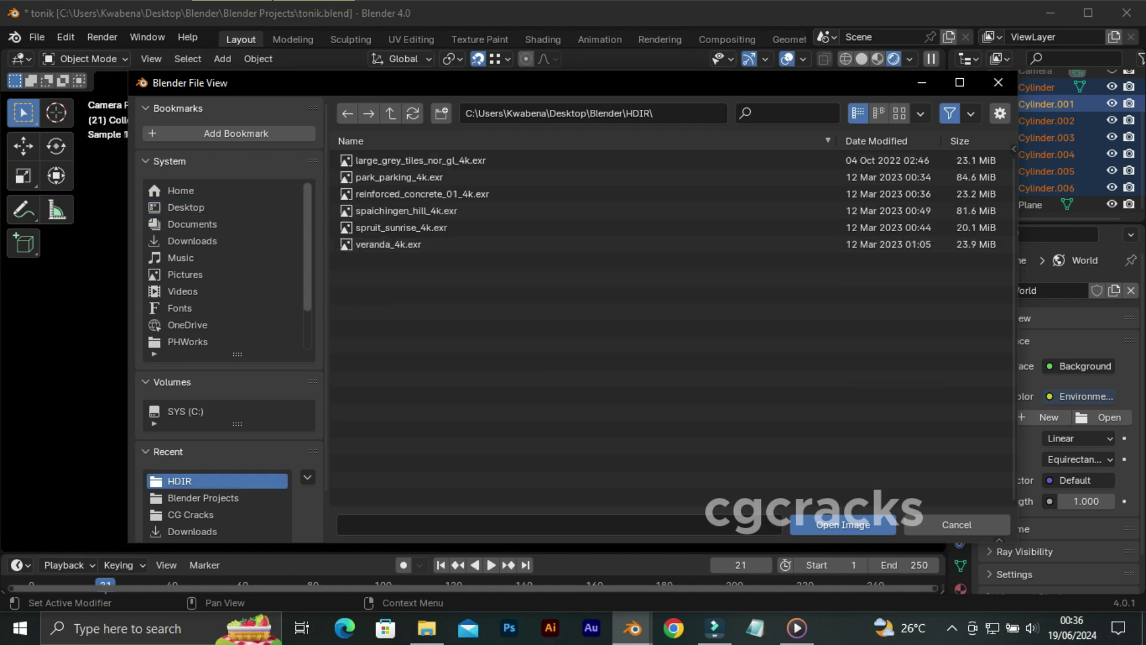
{"action": "left_click", "coordinate": [388, 245]}
{"action": "left_click", "coordinate": [843, 525]}
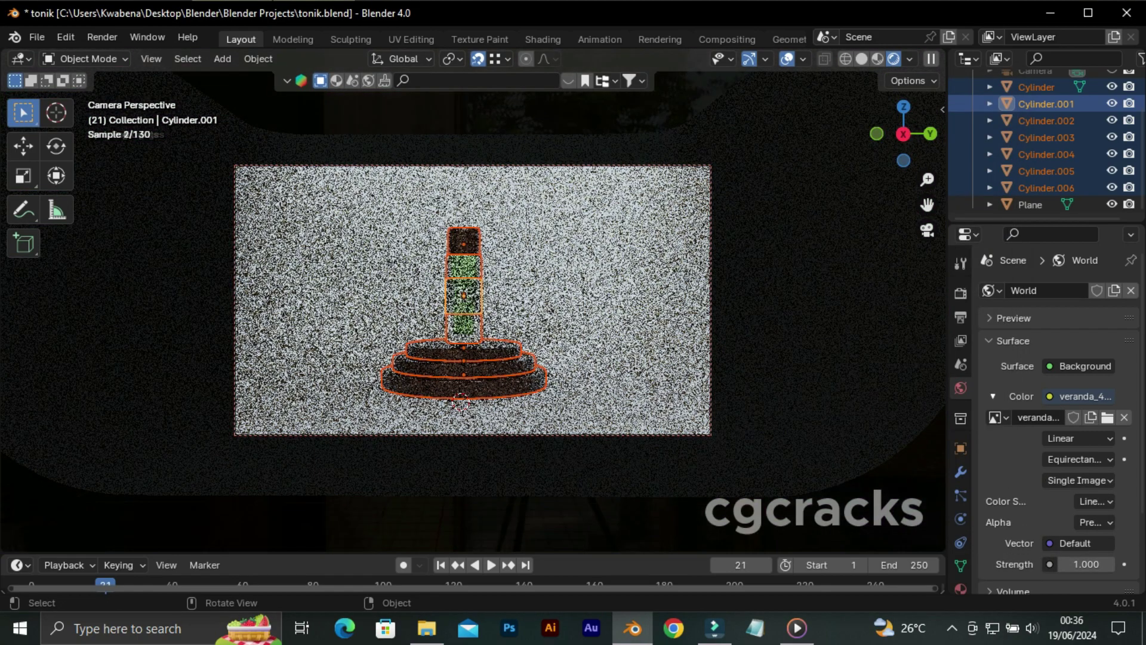
{"action": "left_click", "coordinate": [1030, 204]}
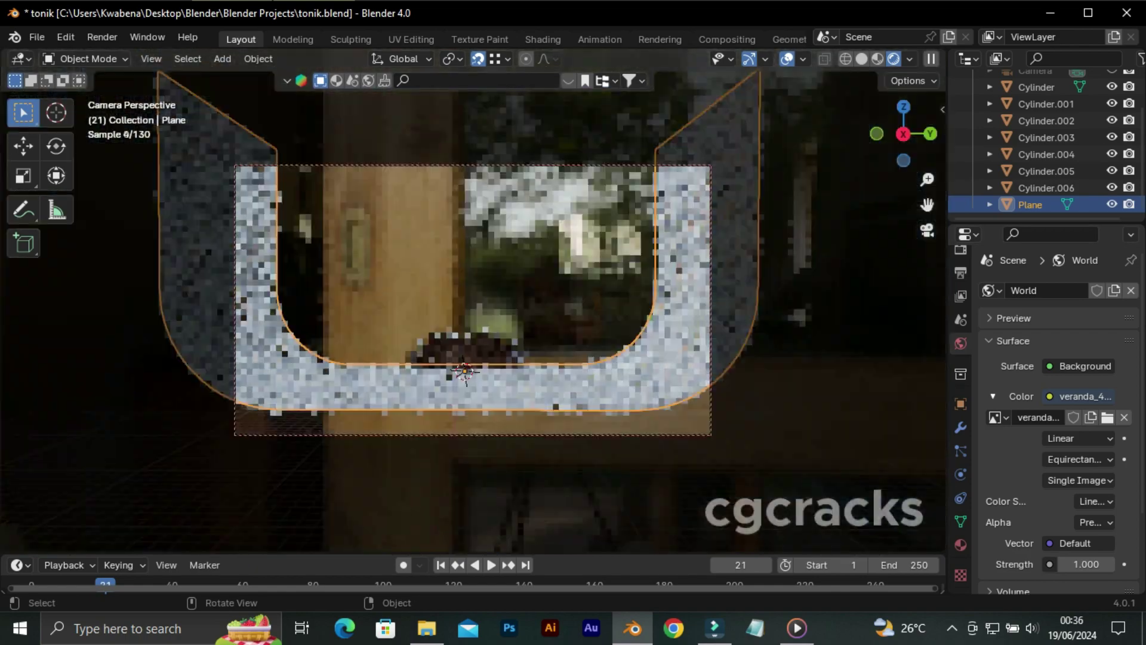
Create a new material on the backdrop Plane with a pale yellow base colour
{"action": "scroll", "coordinate": [472, 298], "scroll_direction": "up", "scroll_amount": 2}
{"action": "scroll", "coordinate": [472, 298], "scroll_direction": "up", "scroll_amount": 3}
{"action": "left_click", "coordinate": [961, 544]}
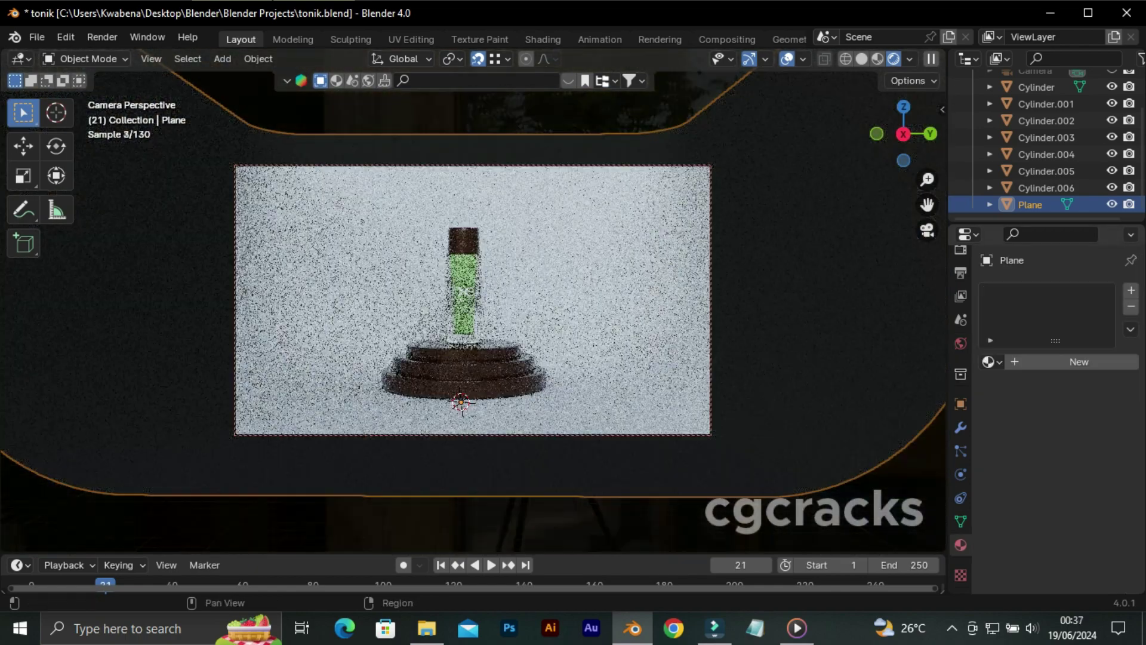
{"action": "left_click", "coordinate": [1080, 362]}
{"action": "left_click", "coordinate": [1087, 467]}
{"action": "left_click", "coordinate": [991, 297]}
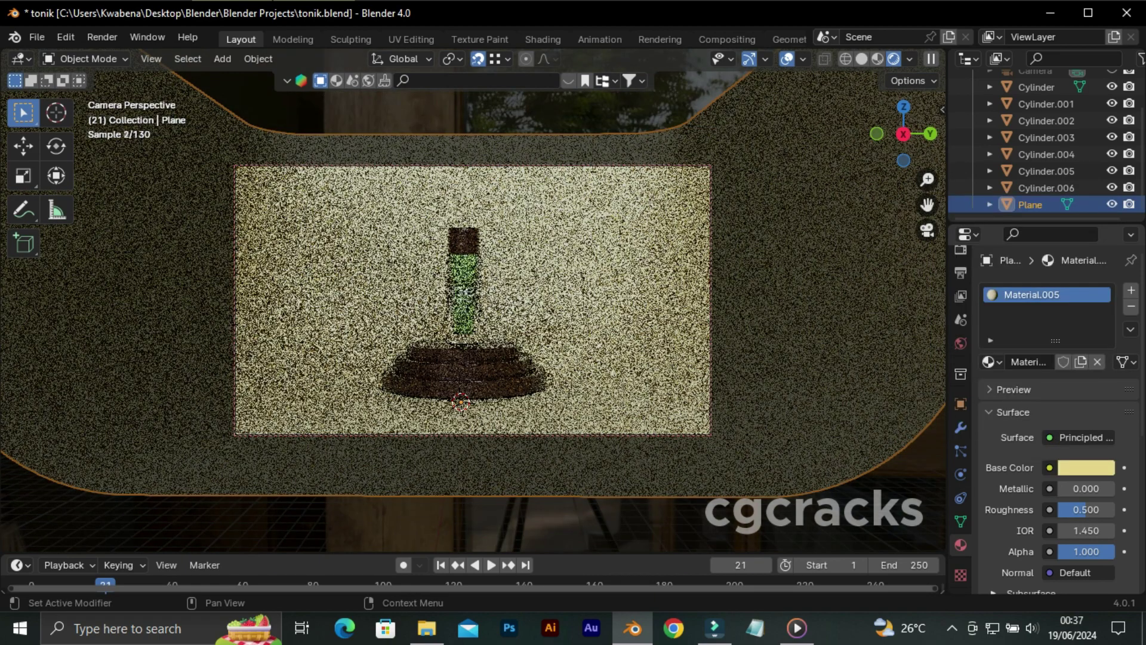
Set the backdrop material to Metallic 0.609 and Roughness 0.254, saving the file
{"action": "left_click_drag", "start_coordinate": [1069, 488], "coordinate": [1092, 488]}
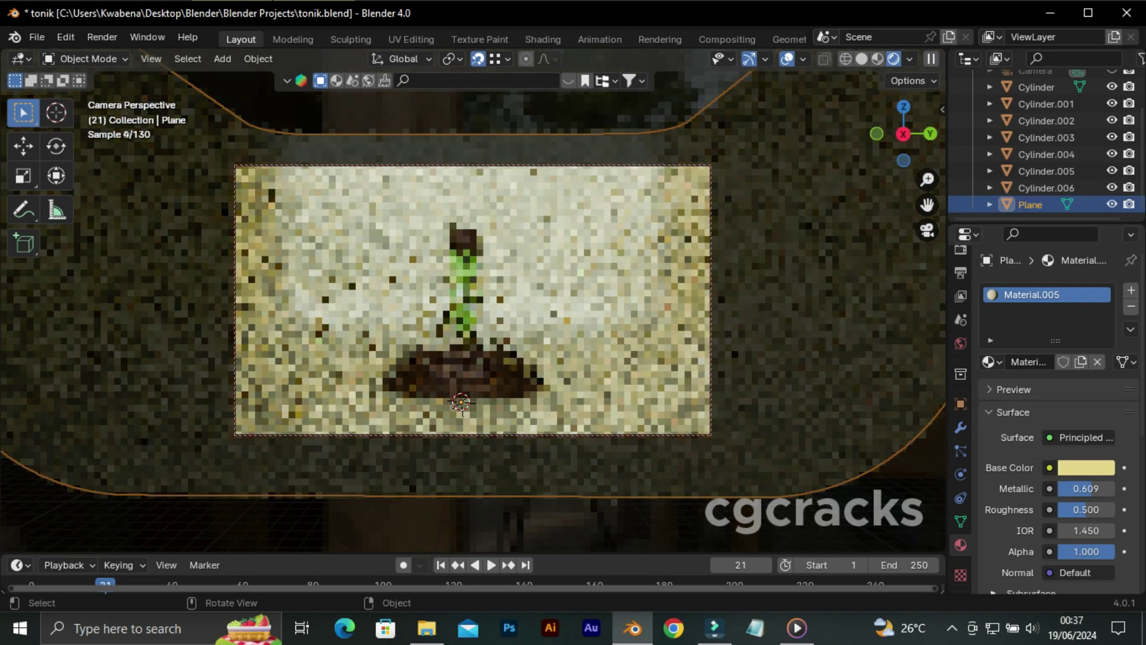
{"action": "key", "text": "z"}
{"action": "key", "text": "2"}
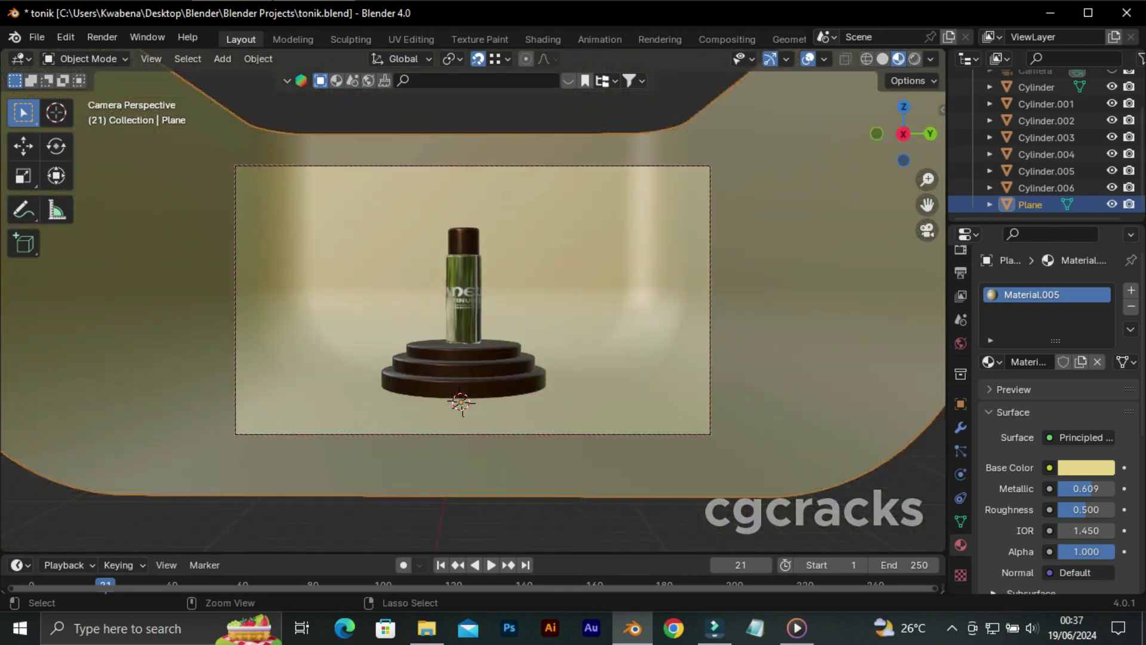
{"action": "key", "text": "ctrl+s"}
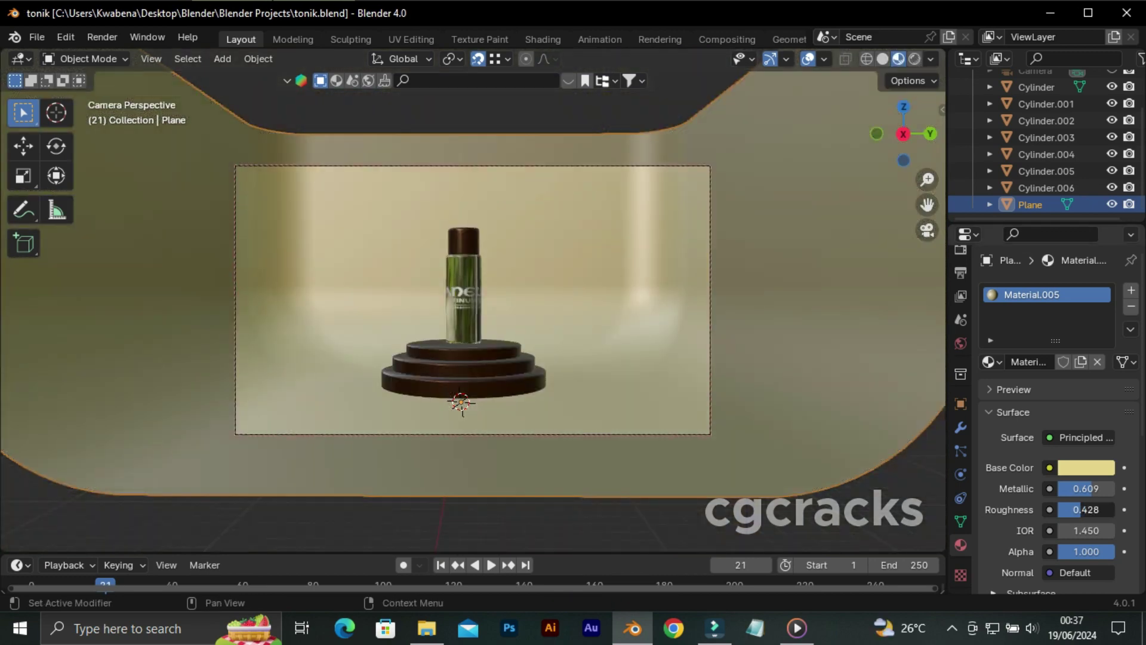
{"action": "left_click_drag", "start_coordinate": [1080, 509], "coordinate": [1070, 509]}
{"action": "left_click", "coordinate": [915, 58]}
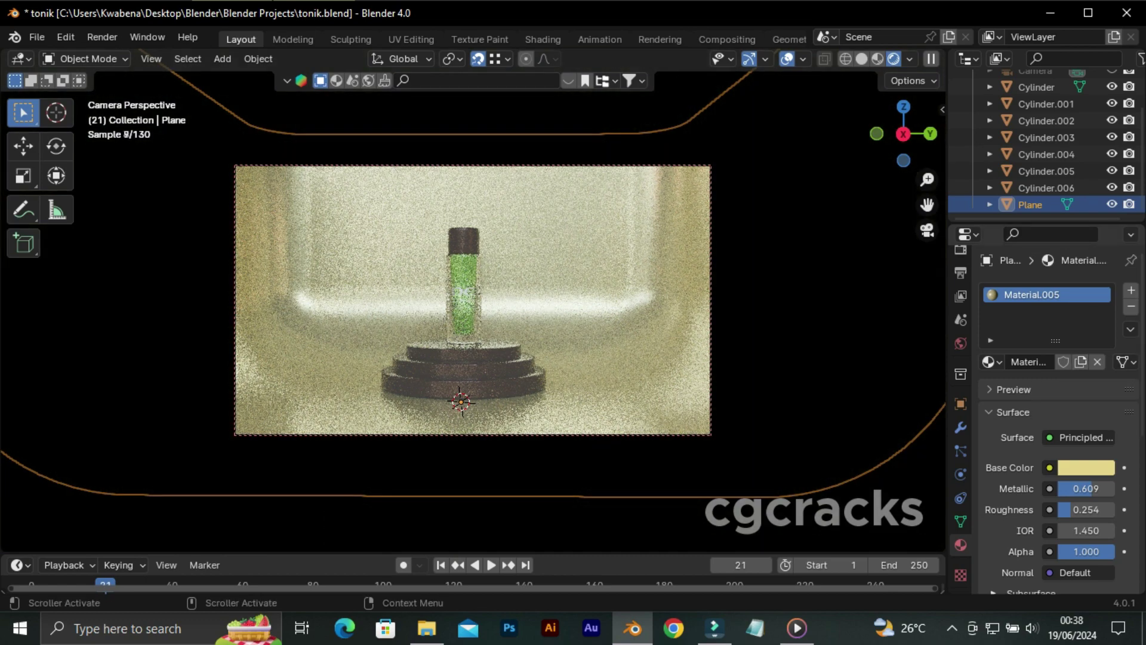
Darken the backdrop's base colour to an olive-gold tone
{"action": "left_click", "coordinate": [1086, 468]}
{"action": "left_click_drag", "start_coordinate": [1101, 216], "coordinate": [1101, 259]}
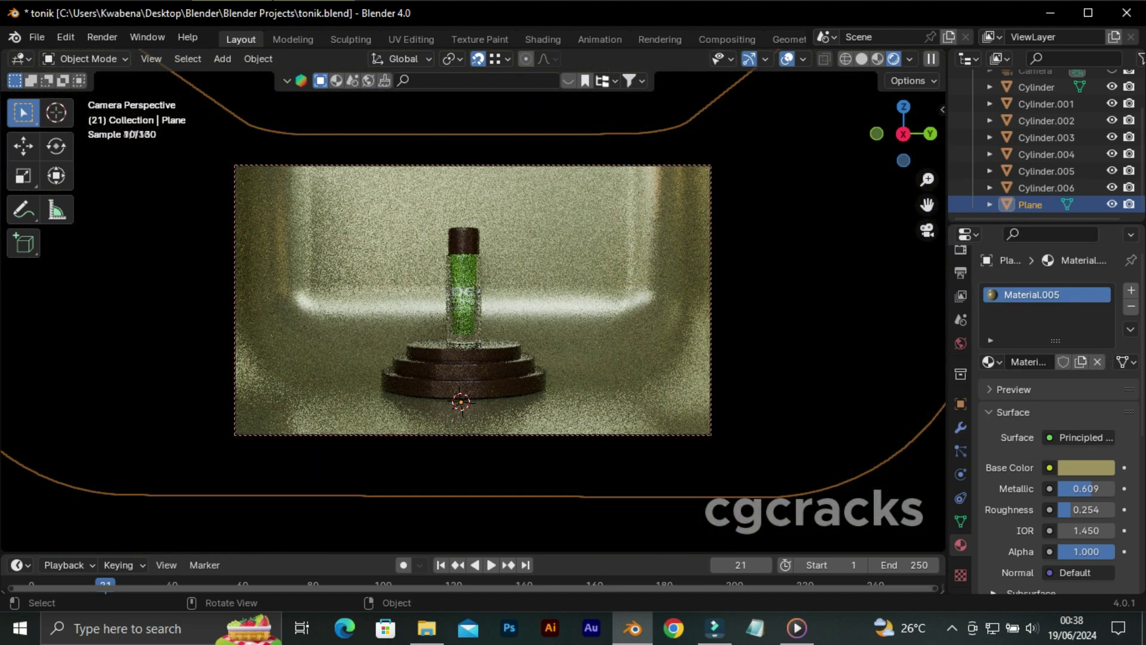
{"action": "left_click", "coordinate": [464, 349]}
Unlink the old Material.003 from the top, middle and bottom pedestal tiers
{"action": "key", "text": "z"}
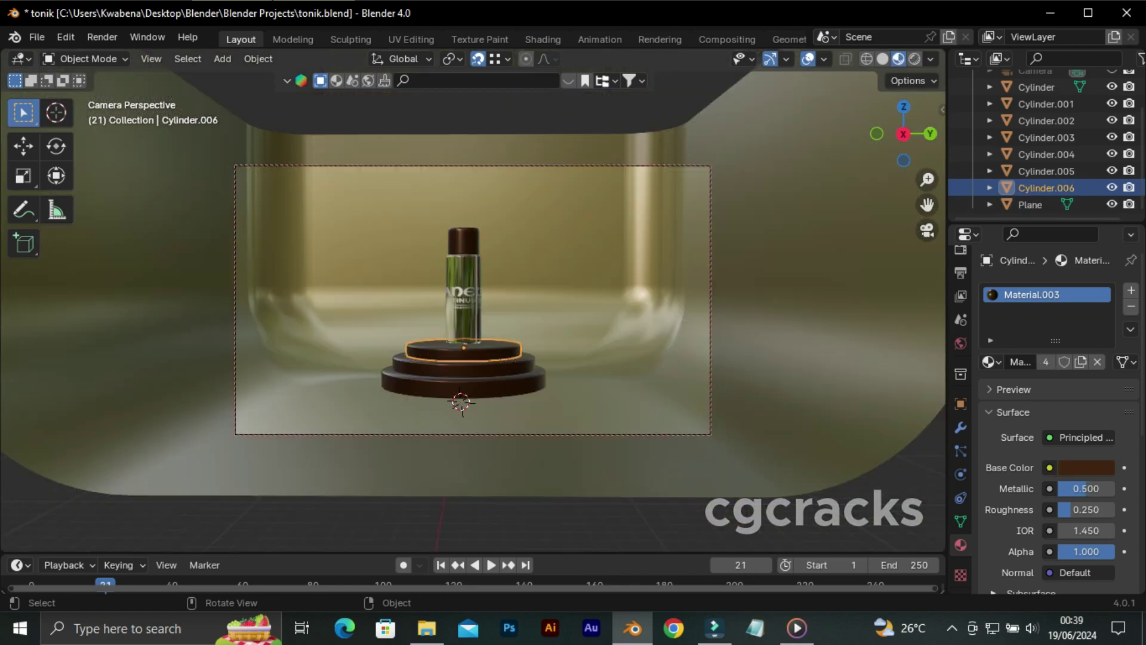
{"action": "left_click", "coordinate": [1132, 307]}
{"action": "left_click", "coordinate": [1046, 171]}
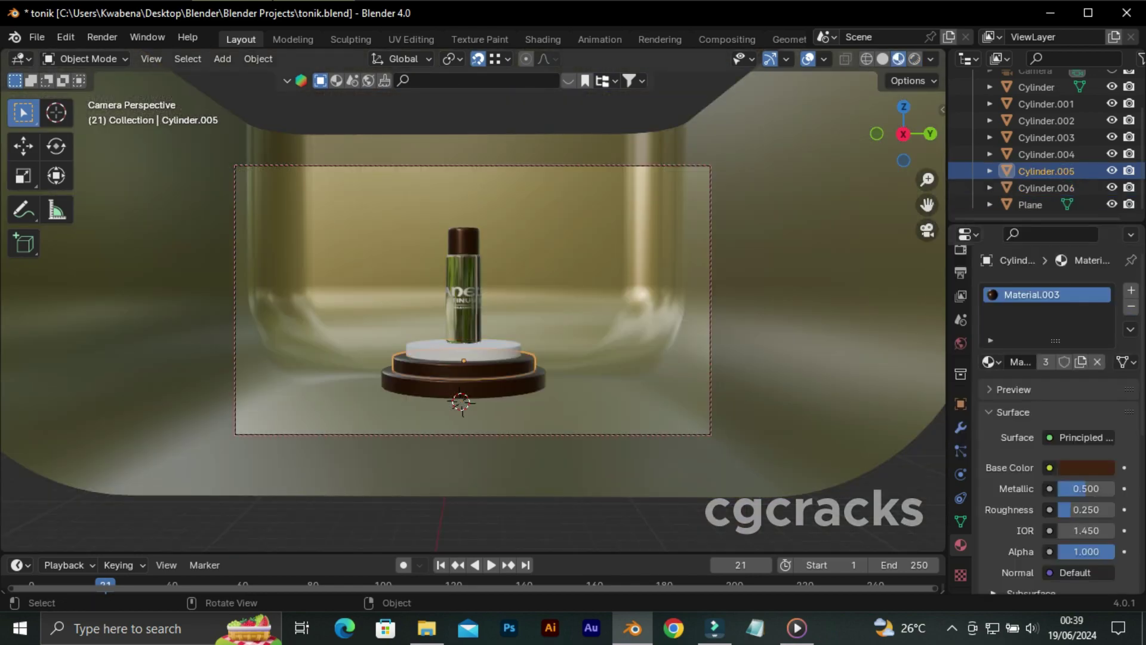
{"action": "left_click", "coordinate": [1132, 307]}
{"action": "left_click", "coordinate": [1046, 154]}
{"action": "left_click", "coordinate": [1131, 306]}
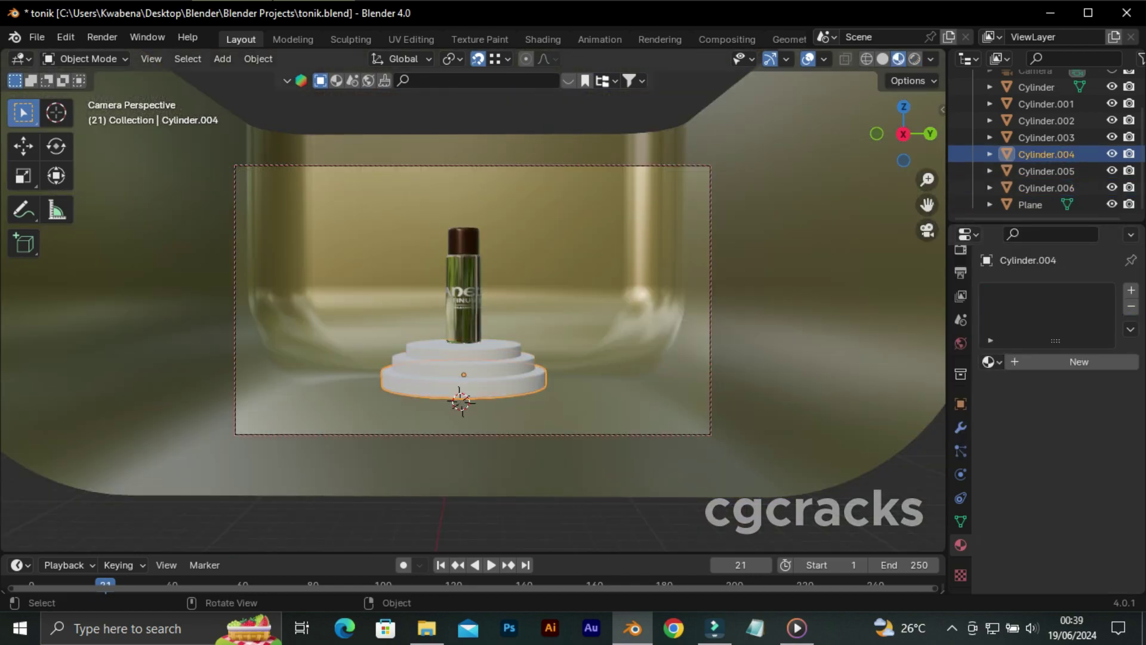
Create Material.006 on the top tier with an orange-brown base colour
{"action": "left_click", "coordinate": [1046, 188]}
{"action": "left_click", "coordinate": [1086, 467]}
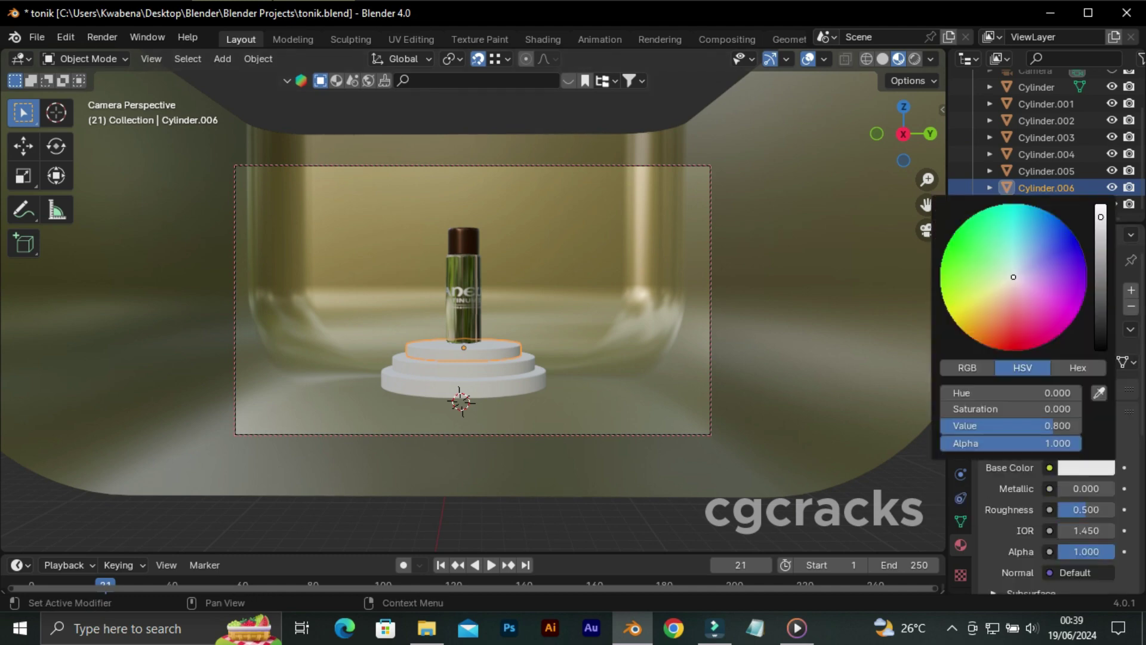
{"action": "left_click", "coordinate": [998, 306]}
{"action": "scroll", "coordinate": [1014, 277], "scroll_direction": "down", "scroll_amount": 5}
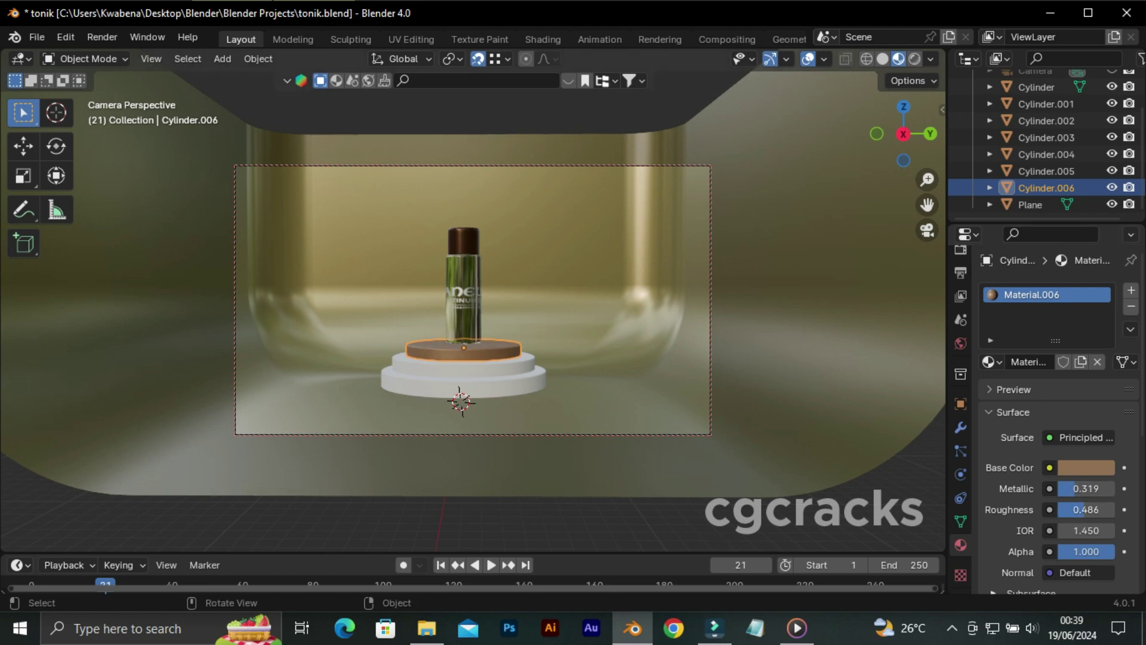
Assign Material.006 to the middle and bottom tiers and preview it rendered
{"action": "left_click", "coordinate": [1046, 171]}
{"action": "left_click", "coordinate": [989, 362]}
{"action": "left_click", "coordinate": [836, 482]}
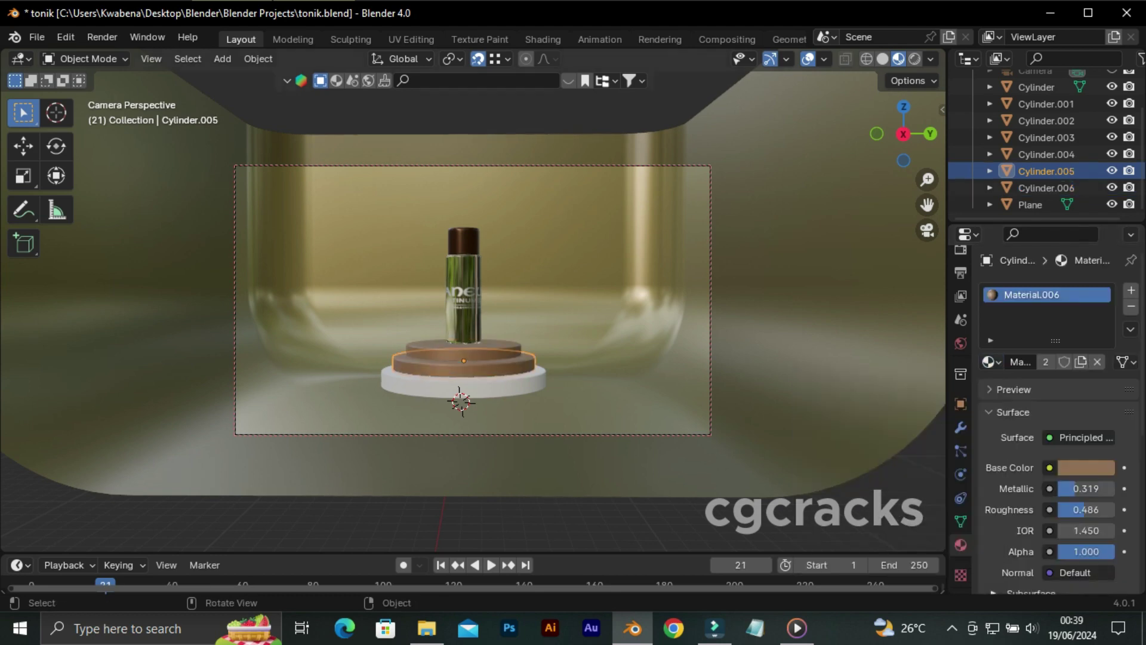
{"action": "left_click", "coordinate": [1046, 154]}
{"action": "left_click", "coordinate": [989, 362]}
{"action": "left_click", "coordinate": [836, 483]}
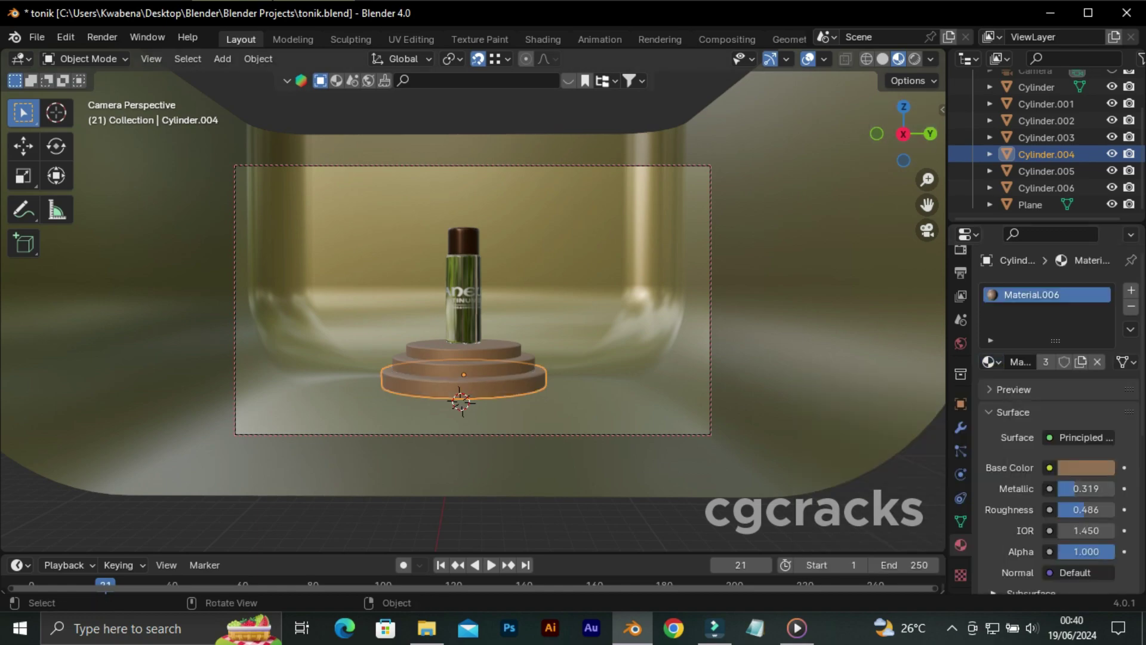
{"action": "left_click", "coordinate": [915, 59]}
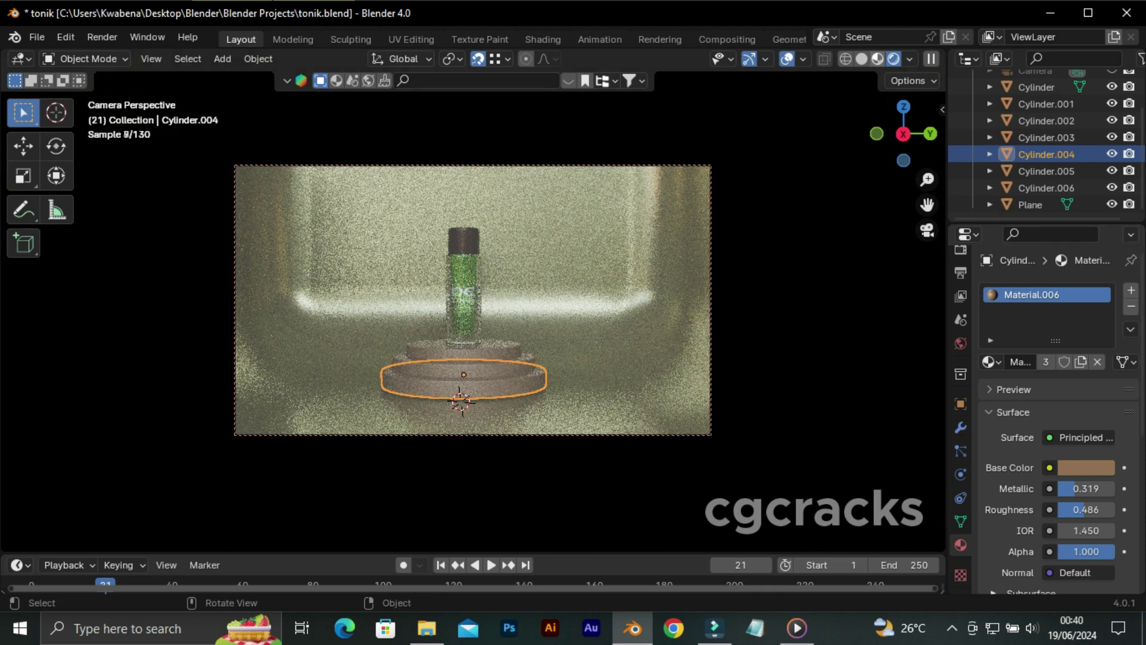
{"action": "left_click", "coordinate": [878, 58]}
Give the pedestal material Metallic 0.319, Roughness 0.486 and Transmission Weight 0.750
{"action": "left_click", "coordinate": [1046, 170]}
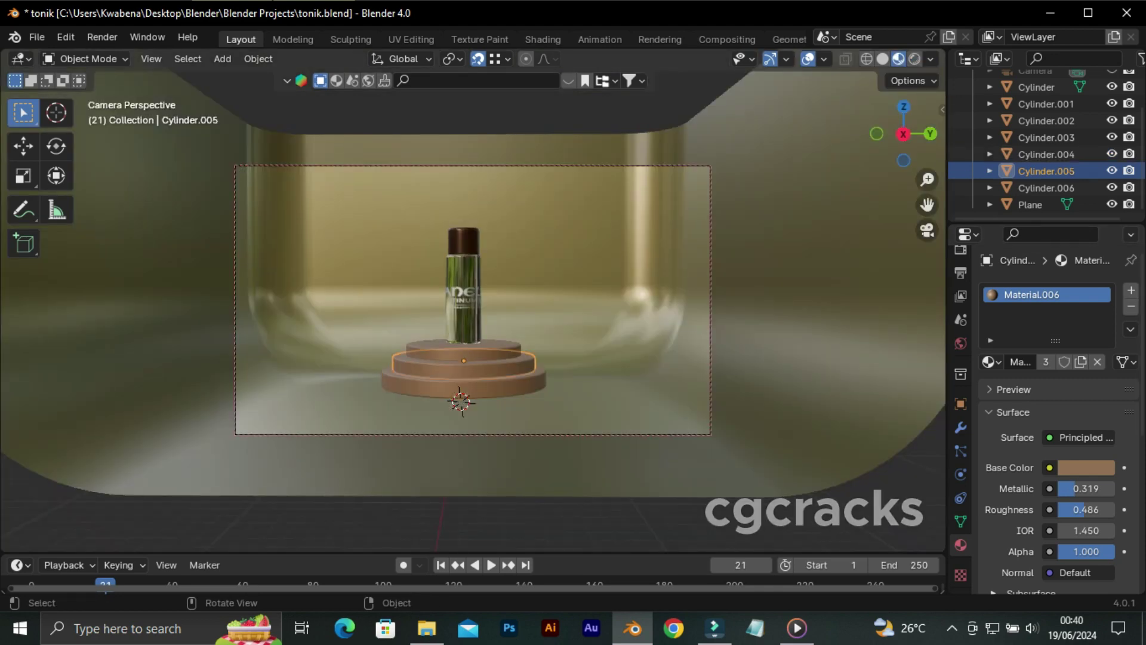
{"action": "key", "text": "Down"}
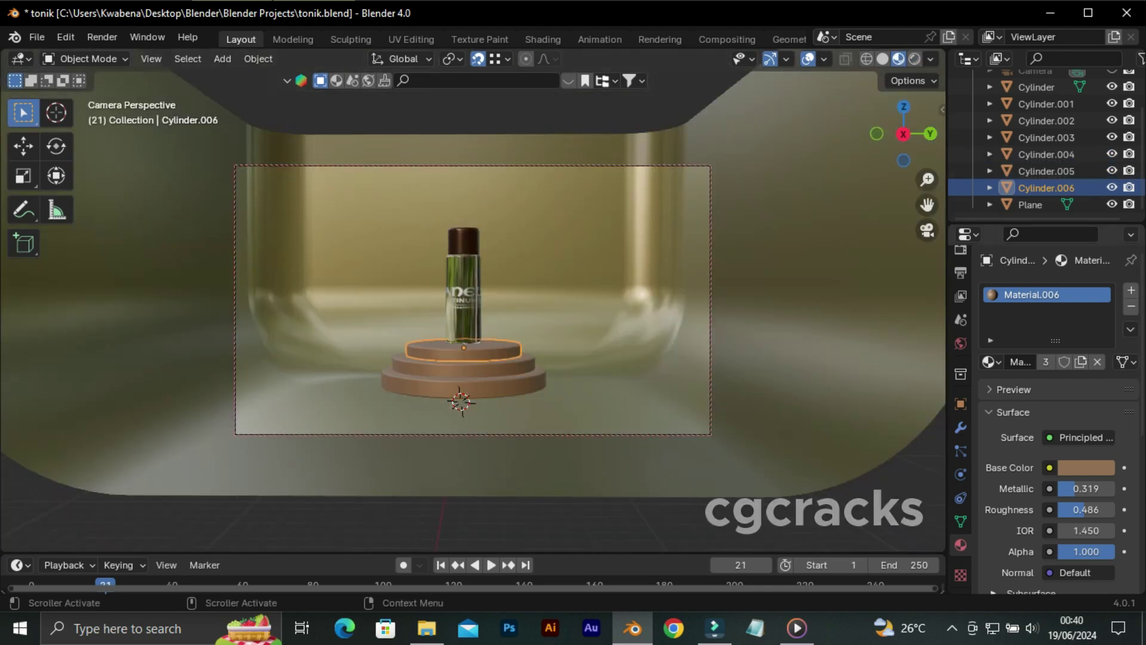
{"action": "scroll", "coordinate": [1057, 418], "scroll_direction": "down", "scroll_amount": 2}
{"action": "scroll", "coordinate": [1057, 418], "scroll_direction": "down", "scroll_amount": 3}
{"action": "type", "text": "0.75"}
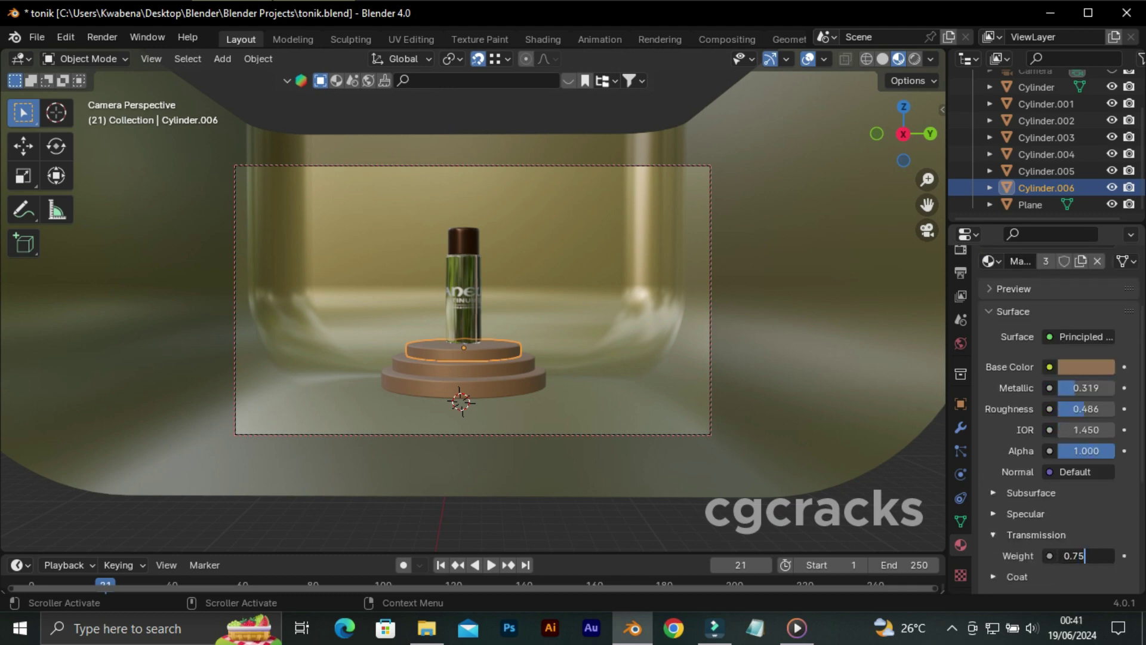
{"action": "key", "text": "Return"}
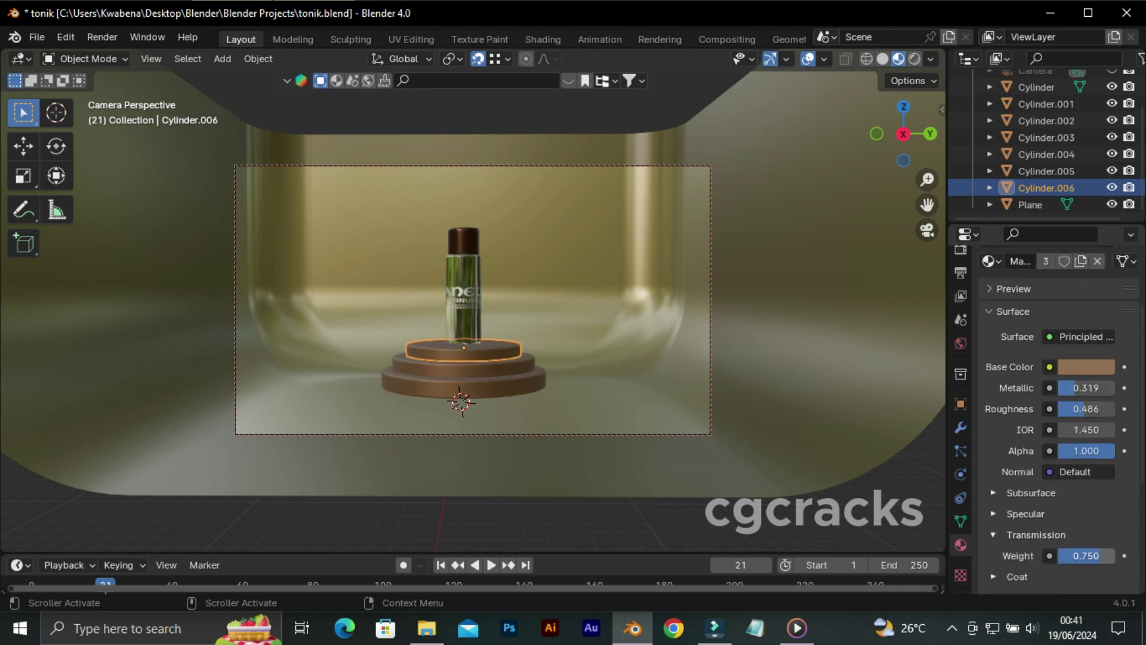
{"action": "left_click", "coordinate": [994, 534]}
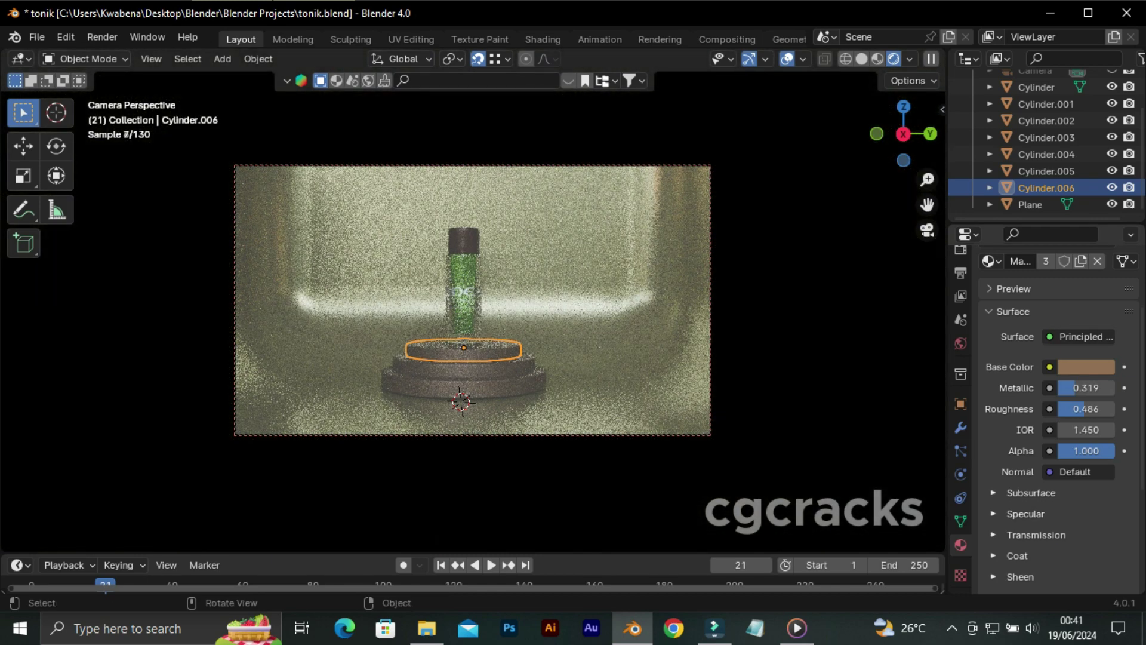
Check the tiers in material preview, deselect everything and orbit out of camera view
{"action": "left_click", "coordinate": [877, 59]}
{"action": "left_click", "coordinate": [464, 363]}
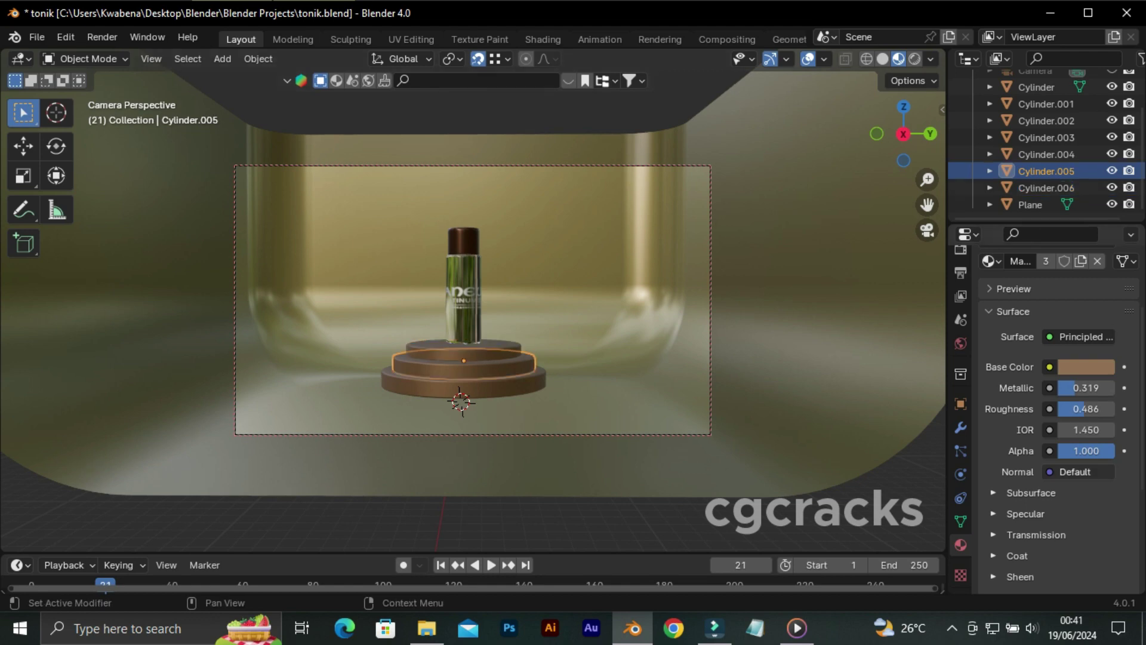
{"action": "left_click", "coordinate": [464, 388]}
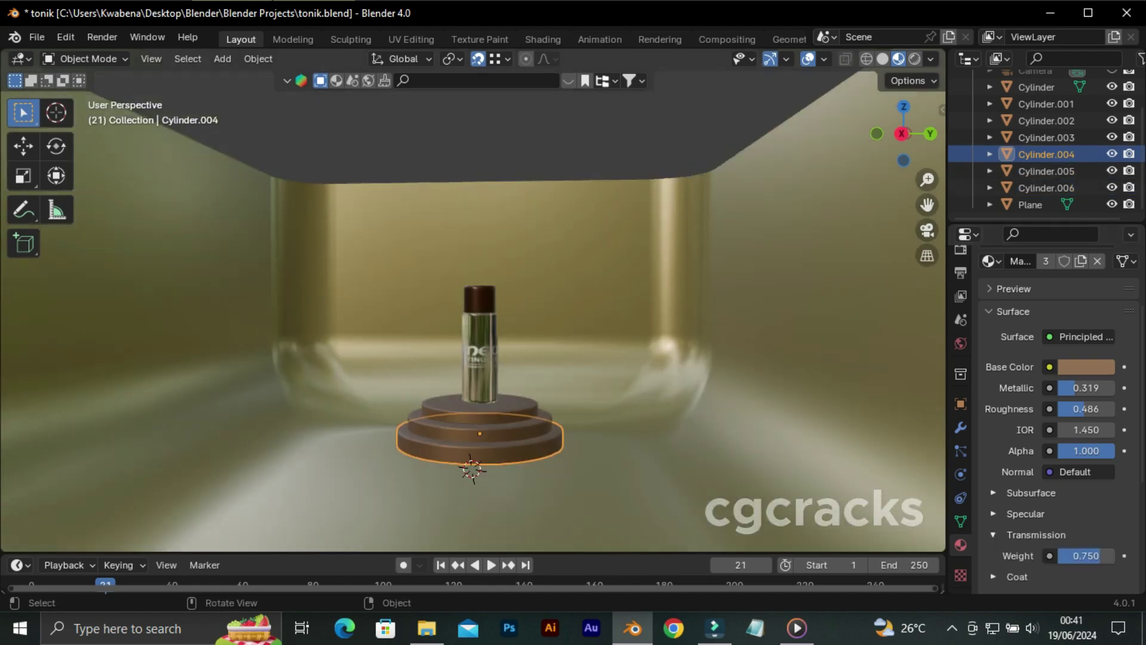
{"action": "key", "text": "alt+a"}
{"action": "middle_click_drag", "start_coordinate": [472, 358], "coordinate": [478, 334]}
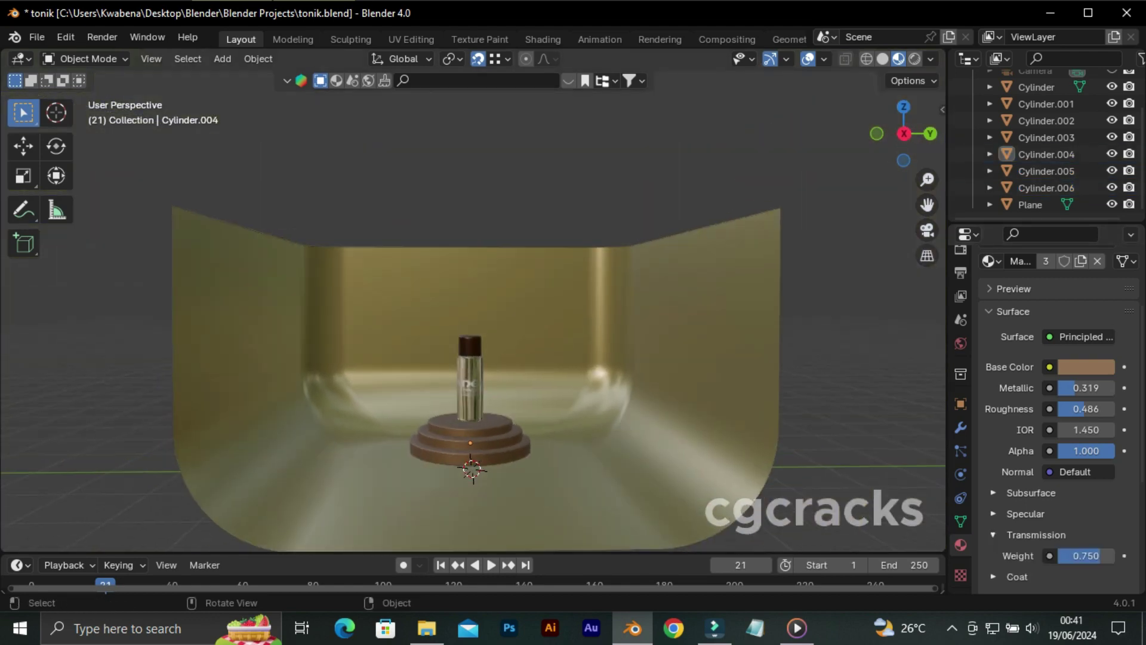
Add an area light and raise it vertically above the bottle
{"action": "key", "text": "shift+a"}
{"action": "left_click", "coordinate": [591, 537]}
{"action": "key", "text": "g"}
{"action": "key", "text": "z"}
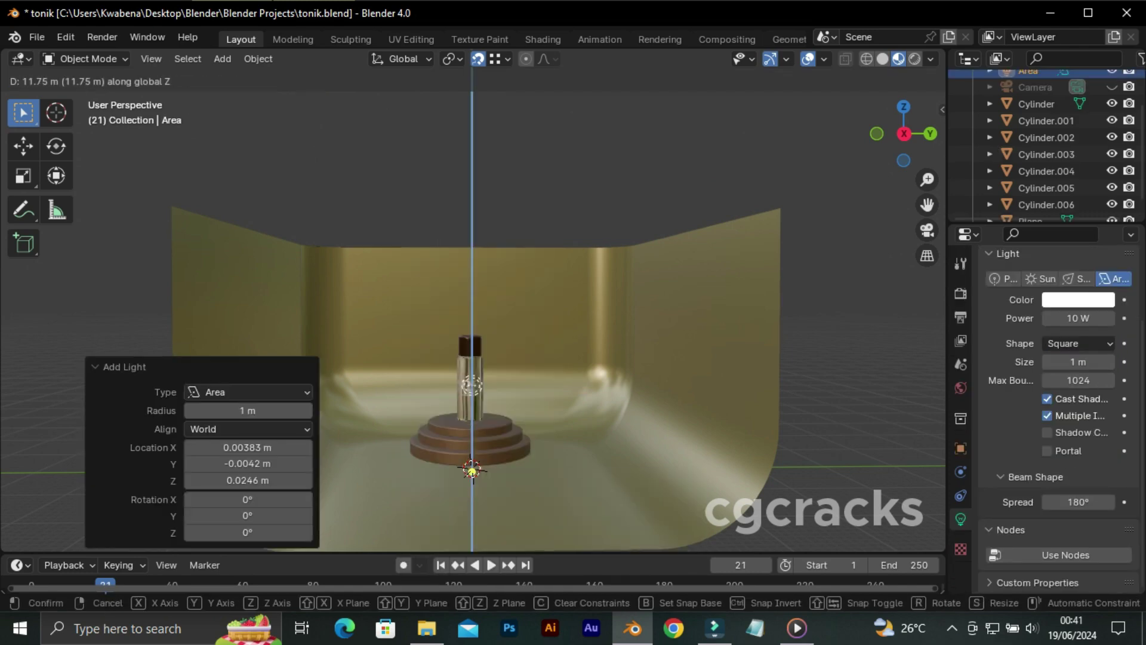
{"action": "left_click", "coordinate": [472, 317]}
In top view, shift the light along X and scale it to 24.9 m over the pedestal
{"action": "key", "text": "grave"}
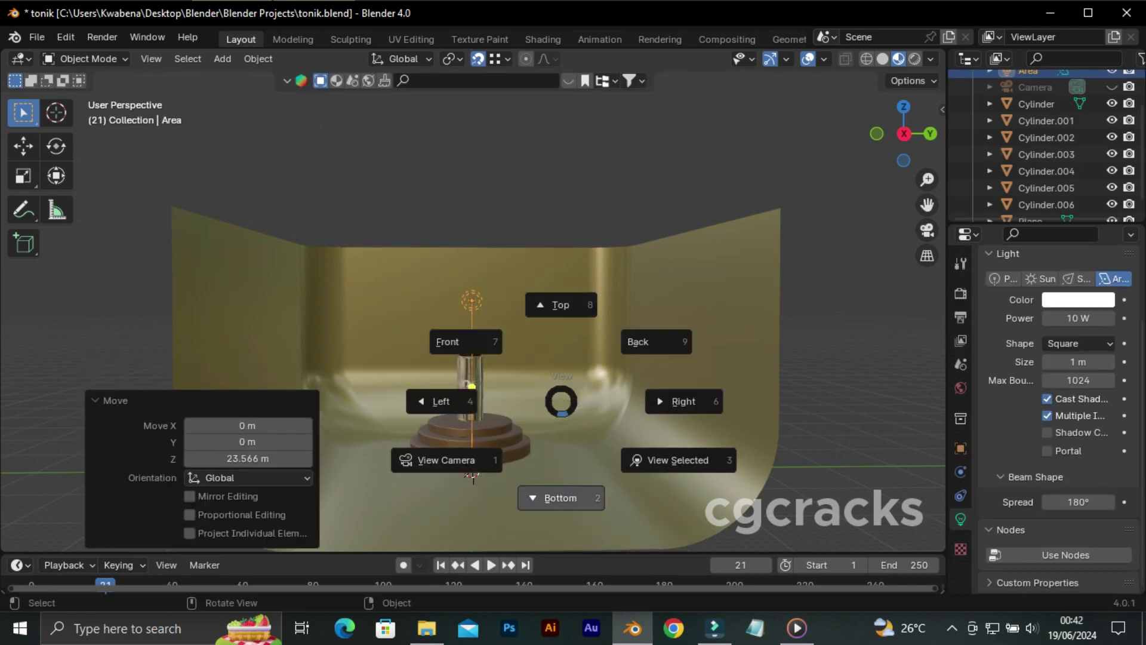
{"action": "left_click", "coordinate": [545, 302]}
{"action": "key", "text": "g"}
{"action": "key", "text": "x"}
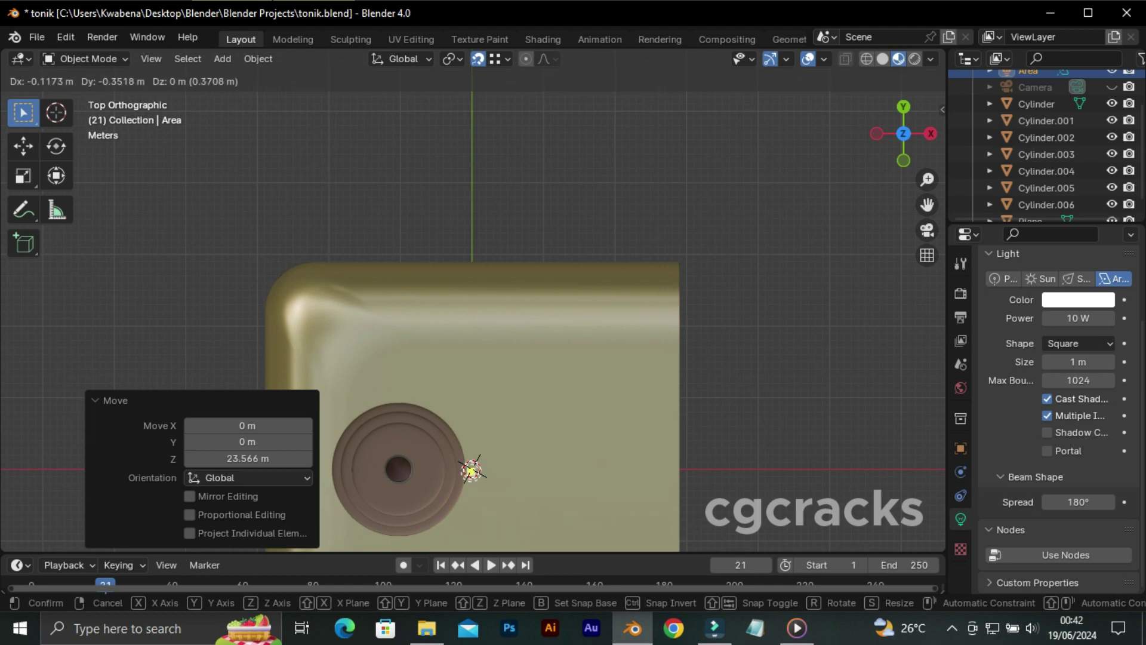
{"action": "left_click", "coordinate": [397, 468]}
{"action": "left_click_drag", "start_coordinate": [402, 472], "coordinate": [487, 550]}
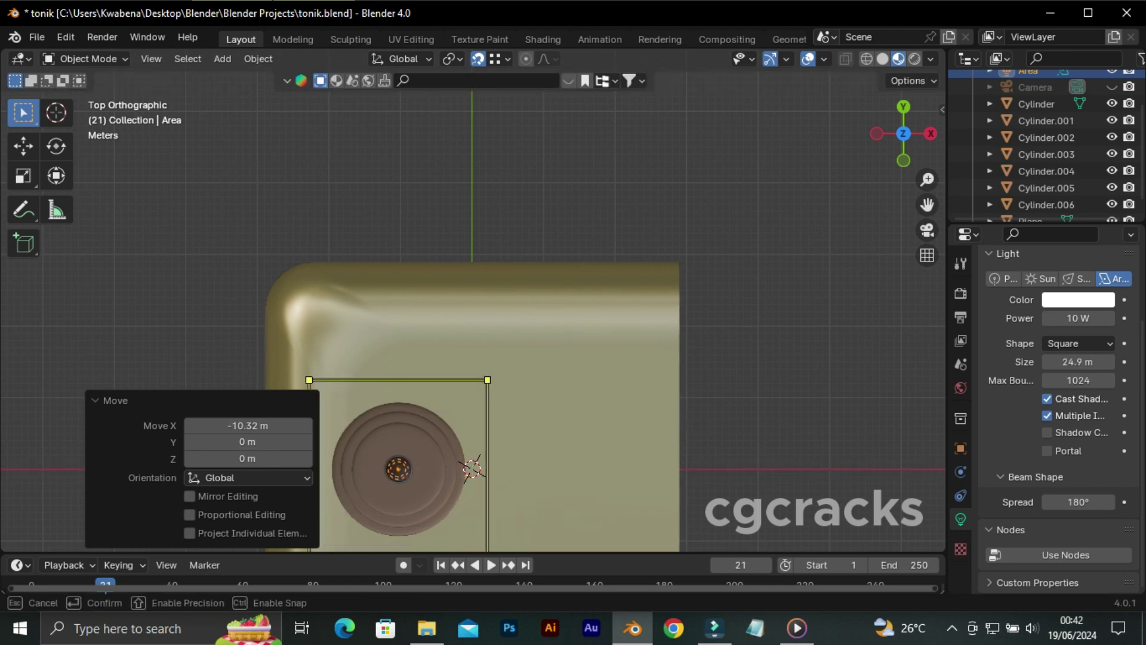
{"action": "middle_click_drag", "start_coordinate": [454, 477], "coordinate": [486, 313], "text": "shift"}
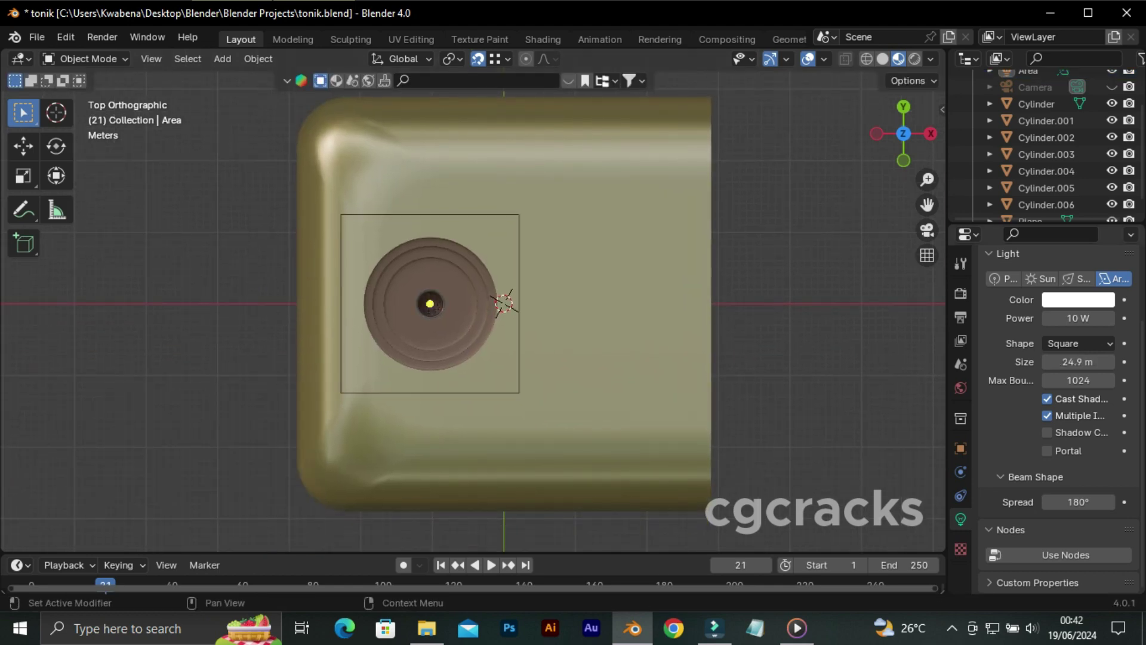
Make the area light a Disk shape with 250 W power, then check placement from the right
{"action": "left_click", "coordinate": [1079, 343]}
{"action": "left_click", "coordinate": [1069, 373]}
{"action": "left_click", "coordinate": [1078, 318]}
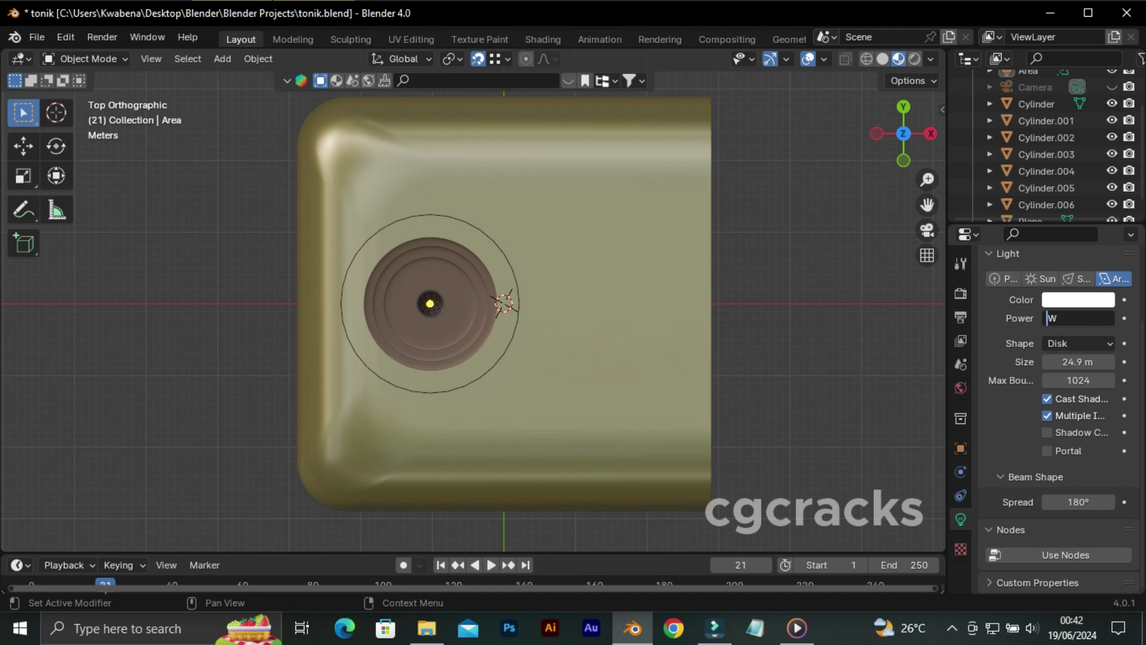
{"action": "type", "text": "250"}
{"action": "middle_click_drag", "start_coordinate": [537, 358], "coordinate": [567, 251]}
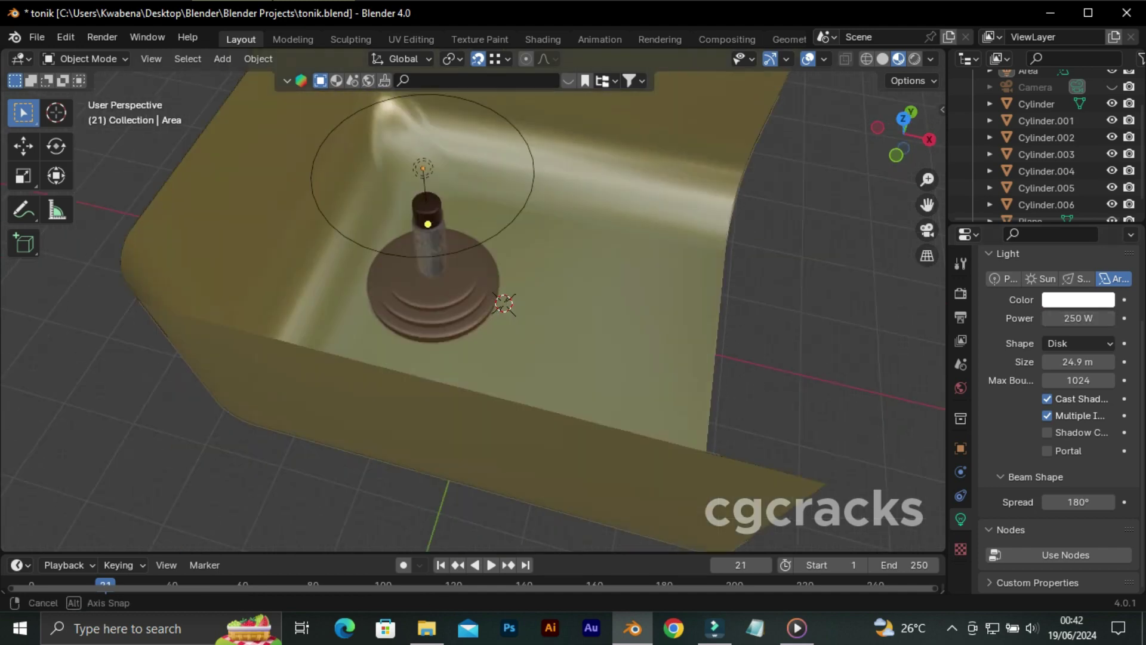
{"action": "key", "text": "KP_3"}
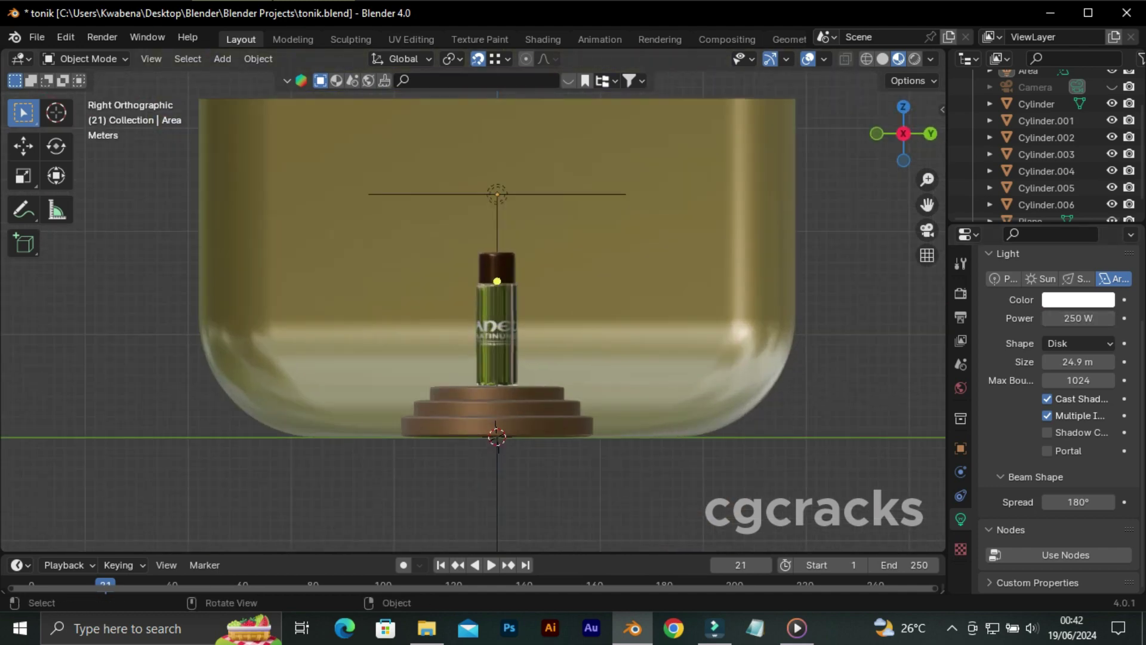
Duplicate the disk light, move it right of the bottle along Y, and tilt it 49° inward
{"action": "left_click", "coordinate": [497, 195]}
{"action": "key", "text": "shift+d"}
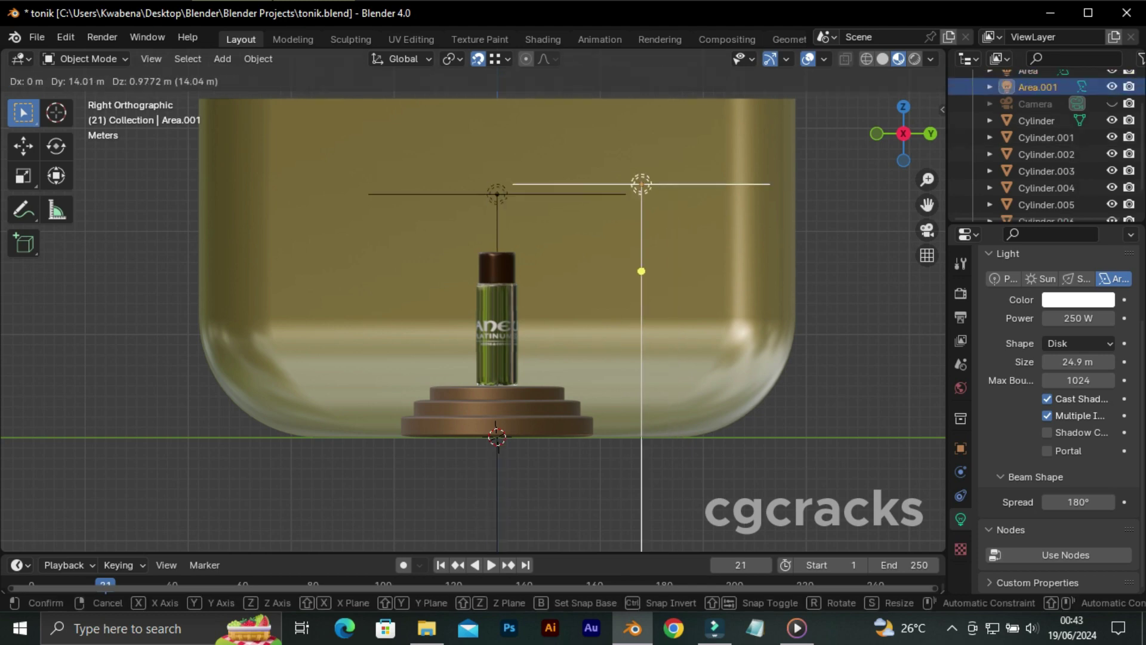
{"action": "key", "text": "Escape"}
{"action": "key", "text": "g"}
{"action": "key", "text": "y"}
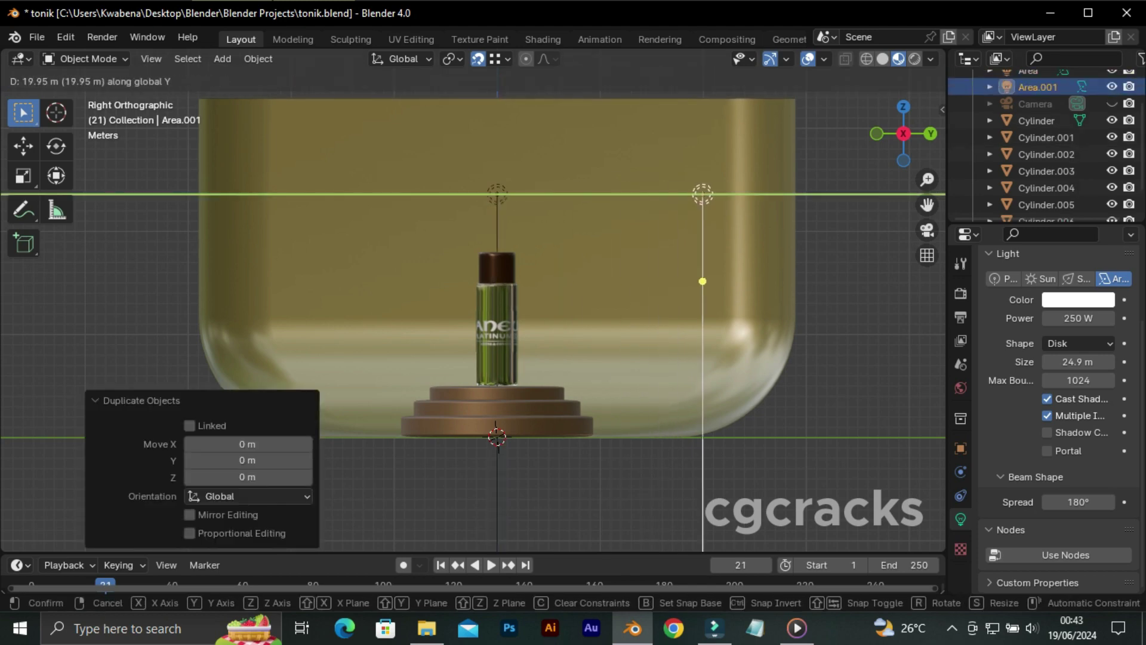
{"action": "key", "text": "Return"}
{"action": "key", "text": "r"}
{"action": "key", "text": "Return"}
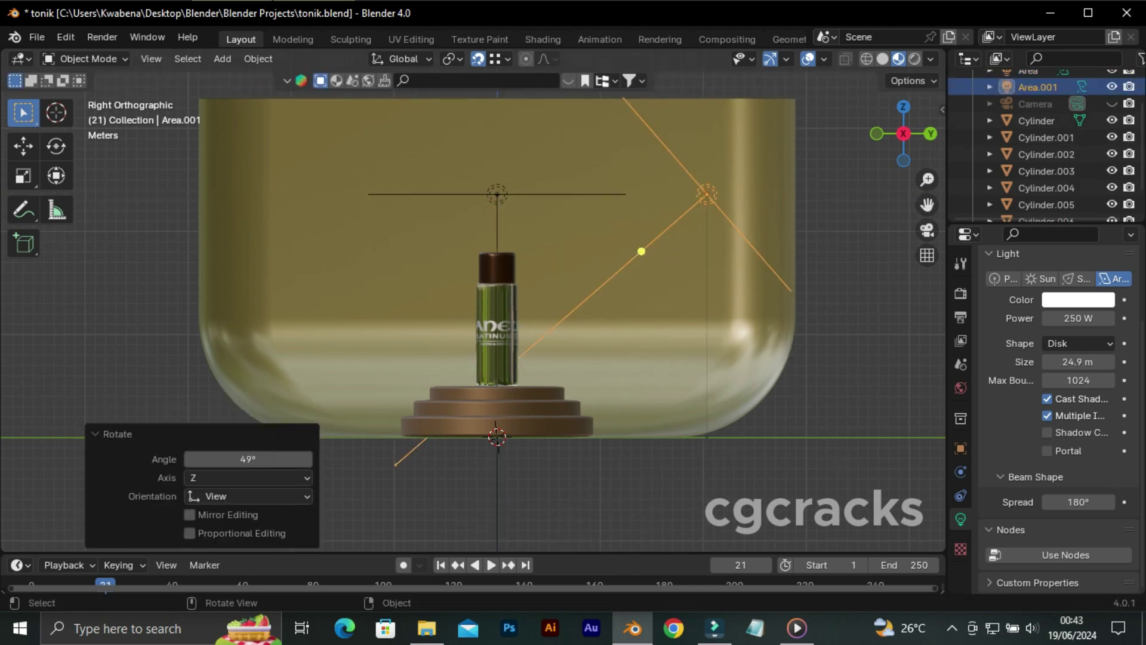
Lower the right side light slightly and set its power to 220 W
{"action": "key", "text": "g"}
{"action": "key", "text": "Escape"}
{"action": "key", "text": "g"}
{"action": "key", "text": "z"}
{"action": "key", "text": "Return"}
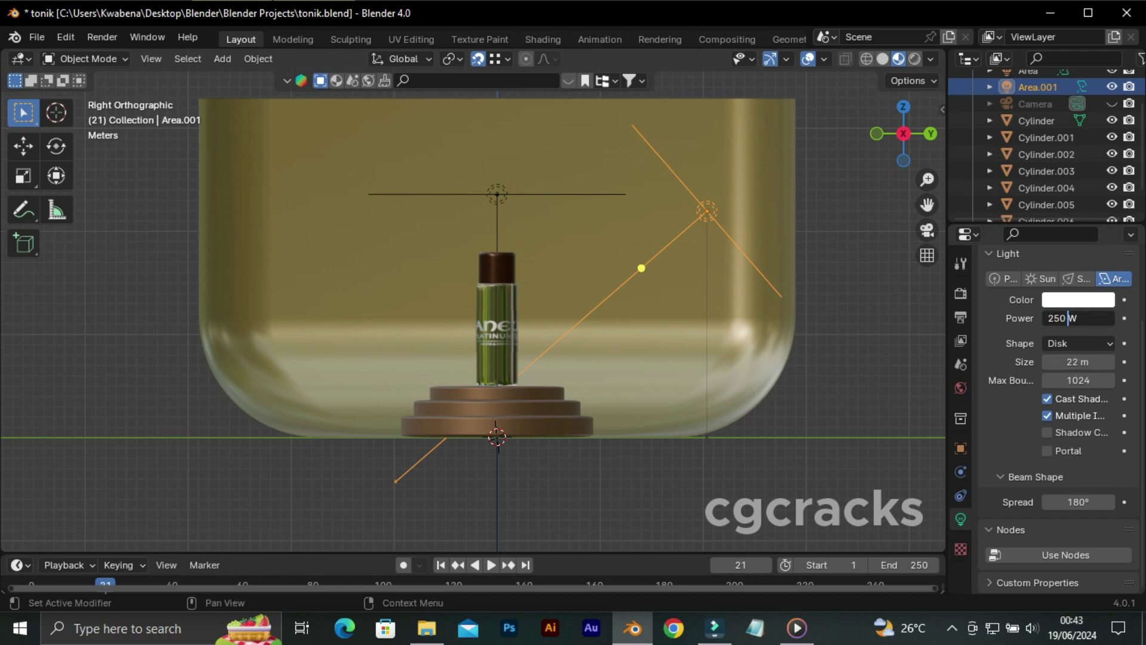
{"action": "type", "text": "2"}
{"action": "key", "text": "Return"}
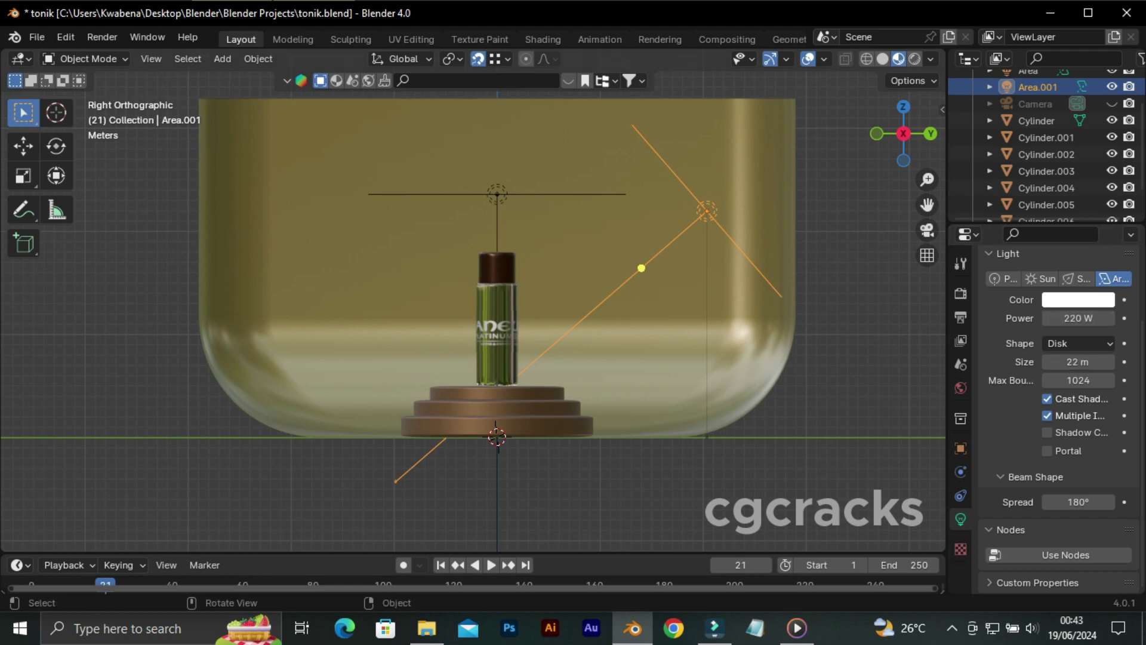
Duplicate the side light and slide the copy along Y to the bottle's left side
{"action": "key", "text": "shift+d"}
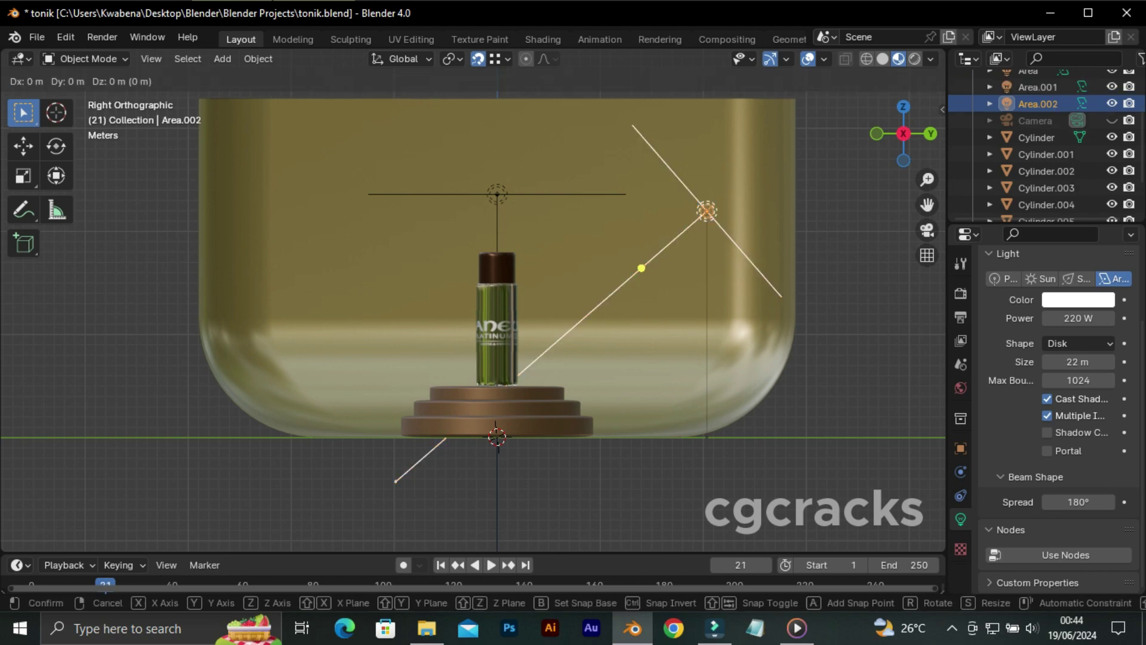
{"action": "key", "text": "Escape"}
{"action": "key", "text": "g"}
{"action": "key", "text": "y"}
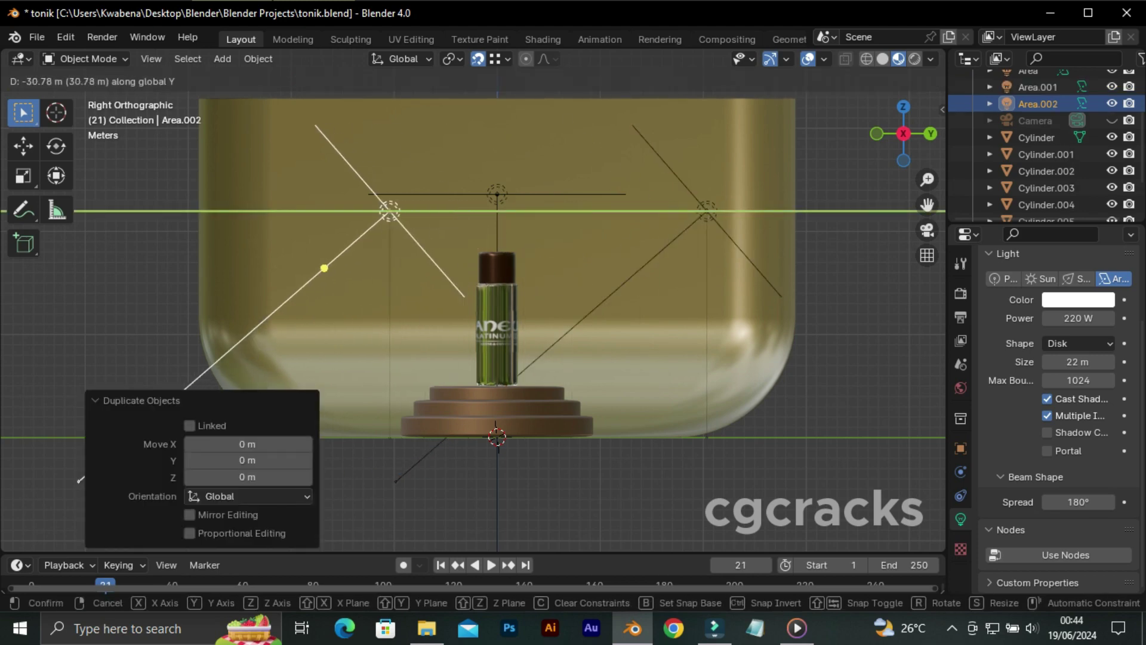
{"action": "key", "text": "Return"}
{"action": "key", "text": "g"}
{"action": "key", "text": "y"}
{"action": "key", "text": "Return"}
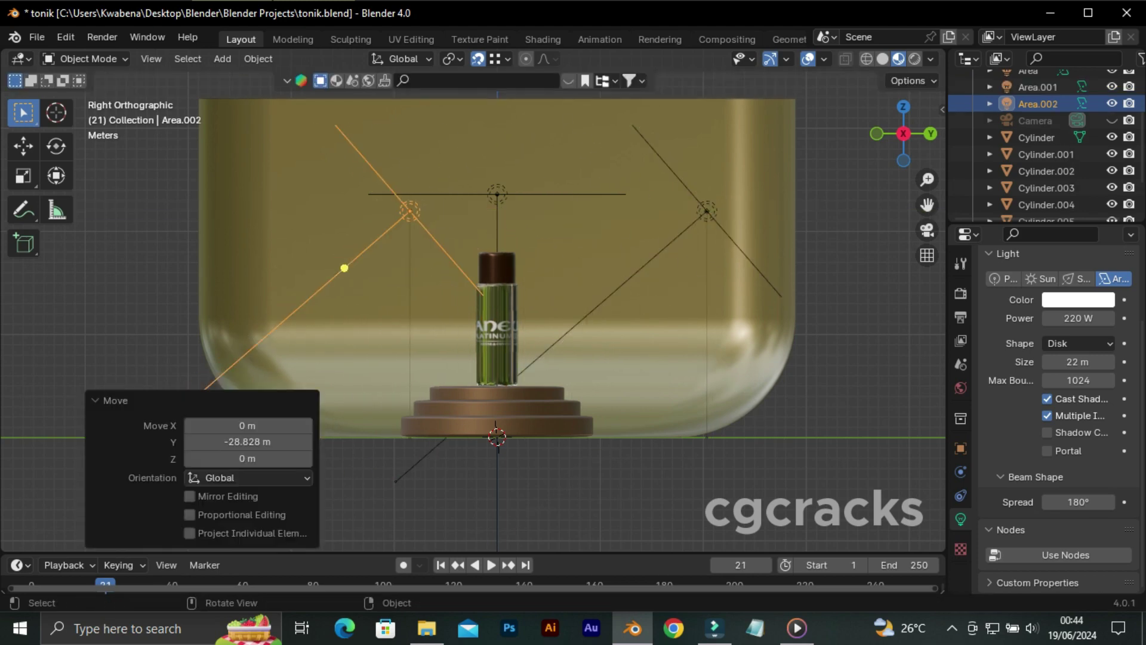
Rotate the left light -87.4° to face the bottle and fine-tune its Y position
{"action": "key", "text": "r"}
{"action": "key", "text": "Return"}
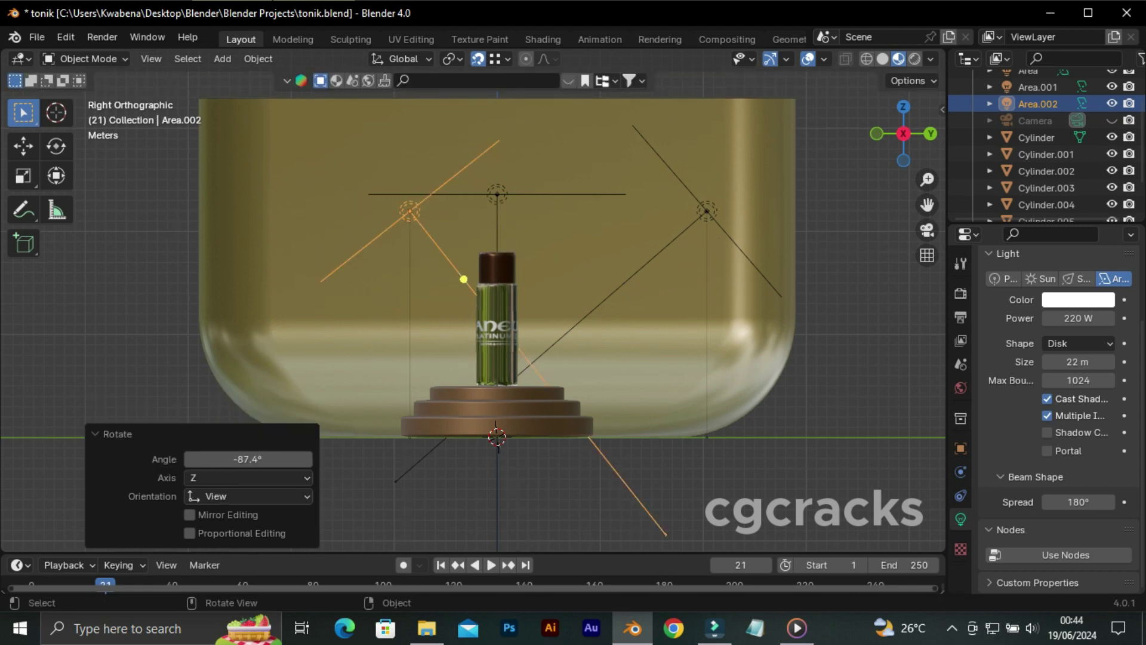
{"action": "key", "text": "g"}
{"action": "key", "text": "y"}
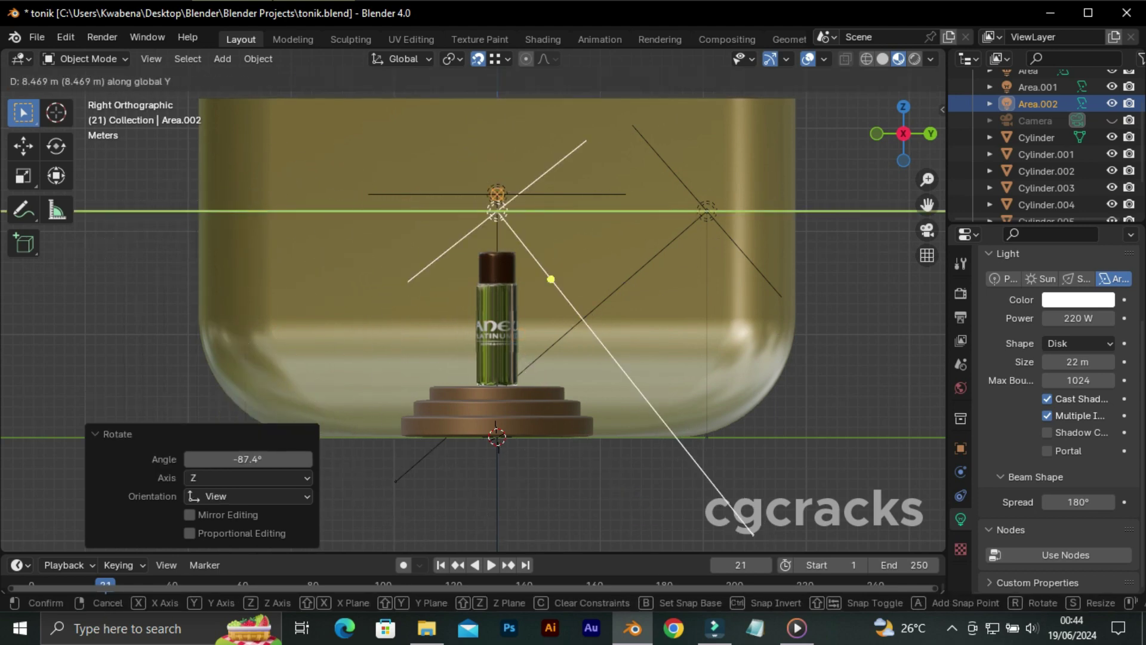
{"action": "key", "text": "Return"}
{"action": "key", "text": "g"}
{"action": "key", "text": "y"}
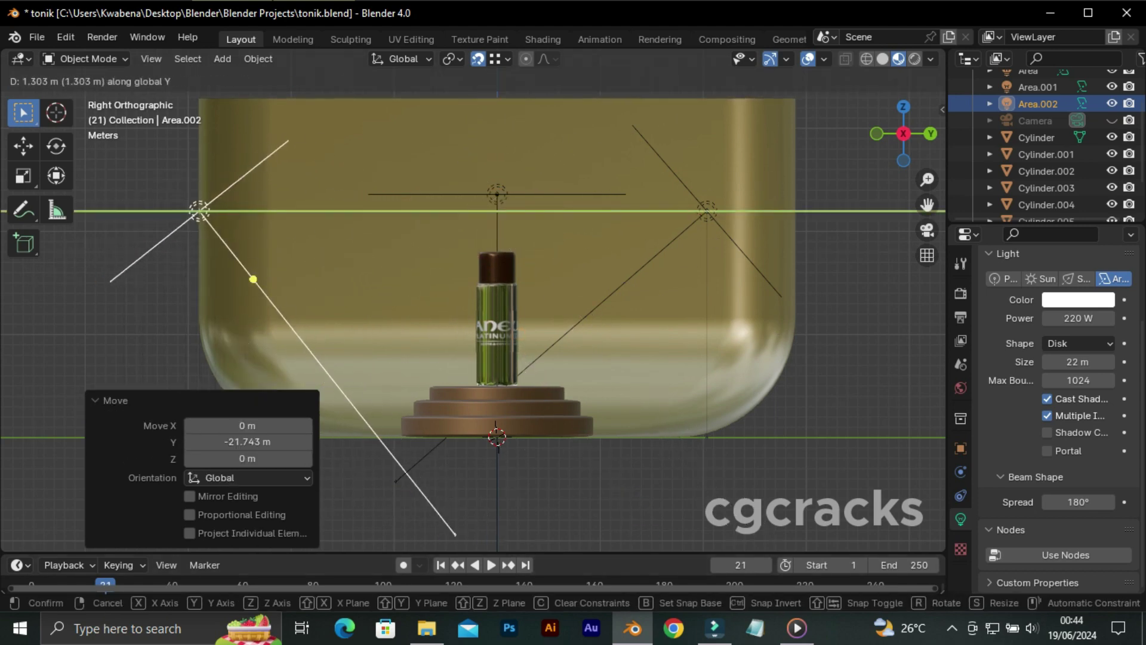
{"action": "key", "text": "Return"}
From a top-down view, push the left light out along Y toward the backdrop
{"action": "middle_click_drag", "start_coordinate": [538, 238], "coordinate": [574, 359]}
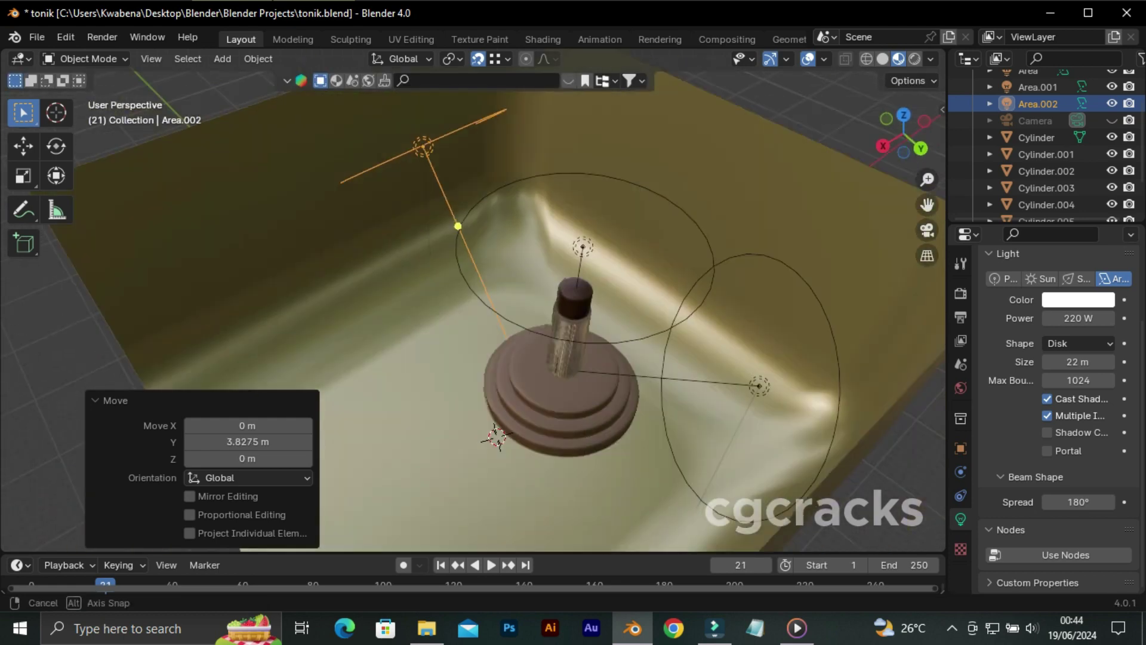
{"action": "key", "text": "g"}
{"action": "key", "text": "y"}
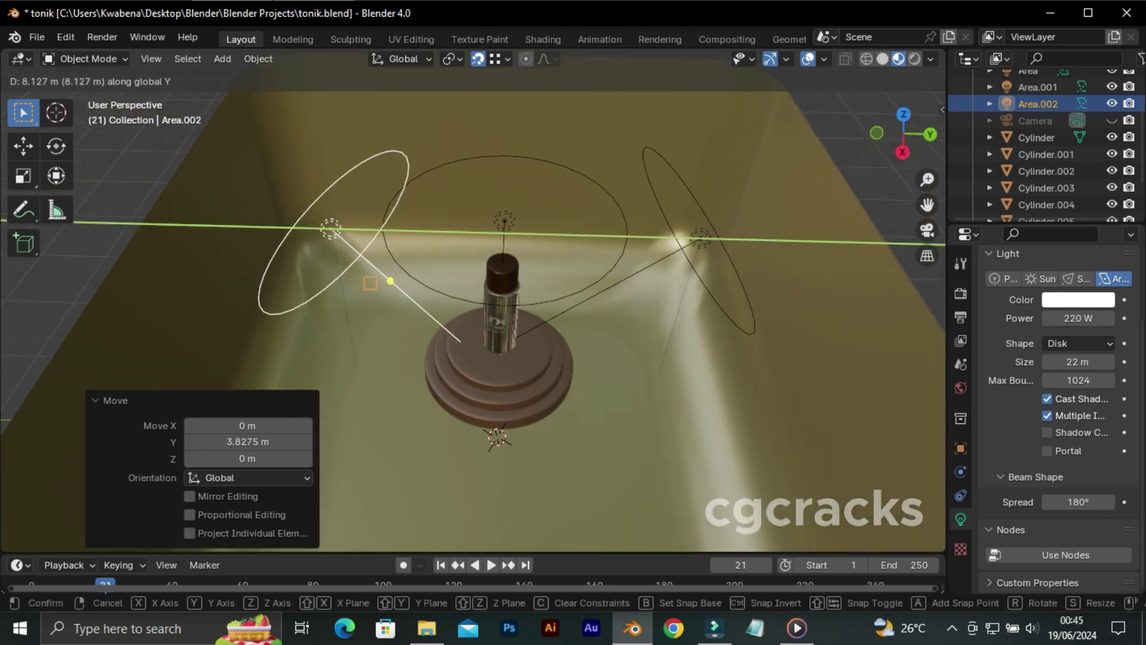
{"action": "key", "text": "Return"}
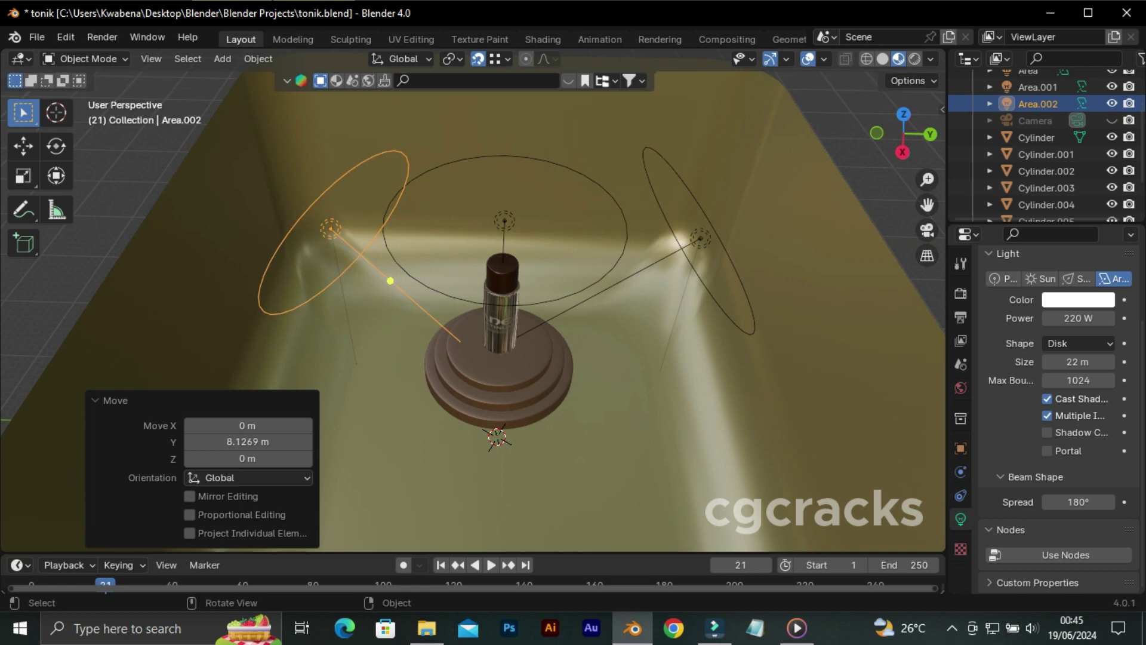
{"action": "left_click", "coordinate": [504, 221]}
Raise the top disk light higher and preview the camera view in Rendered shading
{"action": "key", "text": "g"}
{"action": "key", "text": "z"}
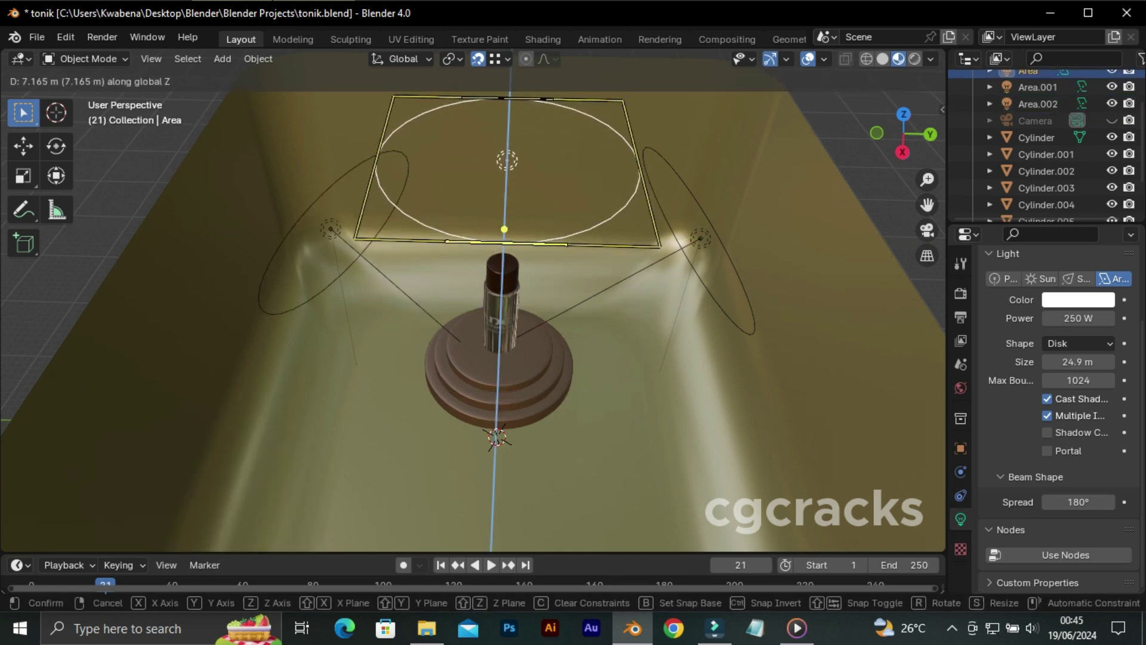
{"action": "key", "text": "Return"}
{"action": "key", "text": "KP_3"}
{"action": "key", "text": "KP_0"}
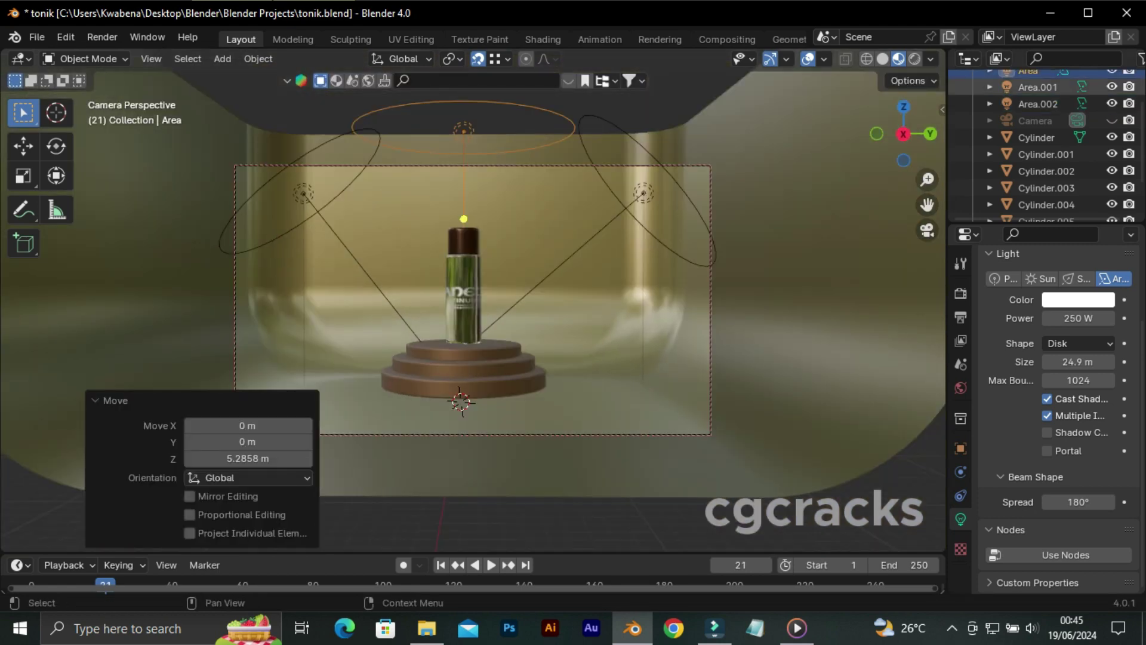
{"action": "left_click", "coordinate": [915, 59]}
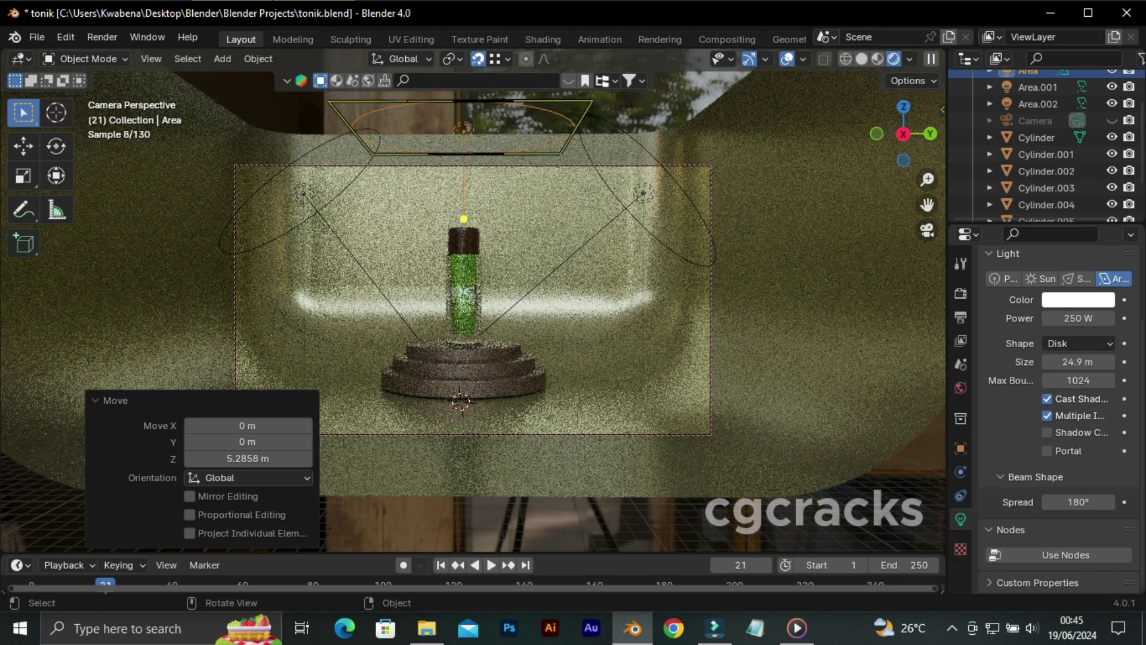
Replace the veranda world HDRI with a BlenderKit 'photo studio' HDRI at 2048 resolution
{"action": "left_click", "coordinate": [961, 388]}
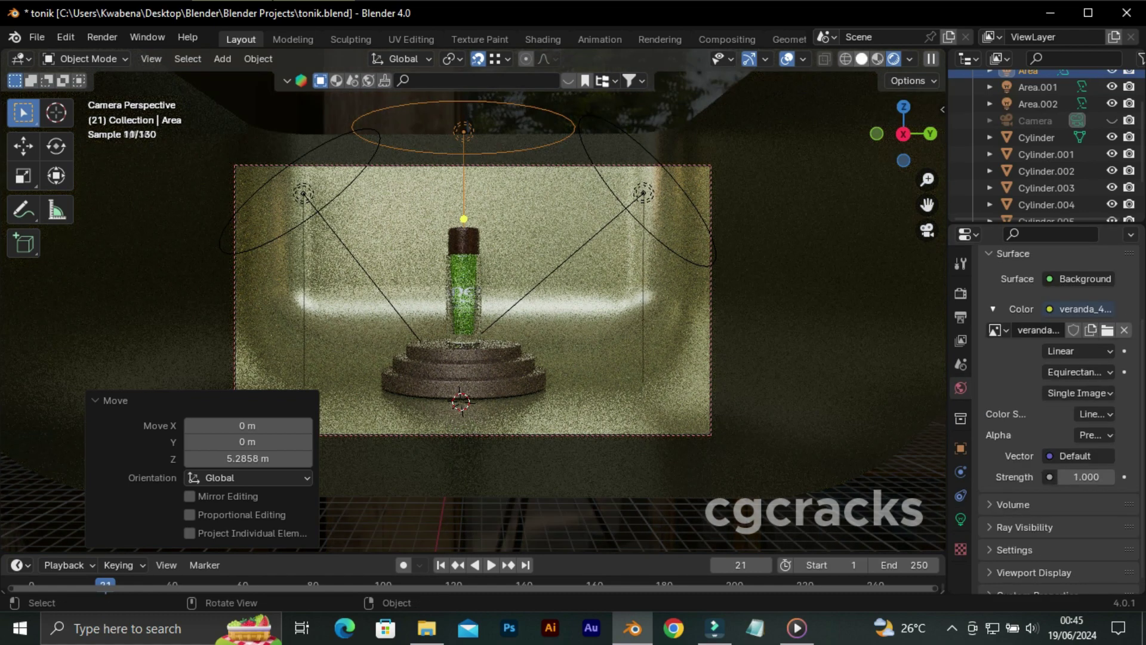
{"action": "left_click", "coordinate": [877, 58]}
{"action": "left_click", "coordinate": [1124, 330]}
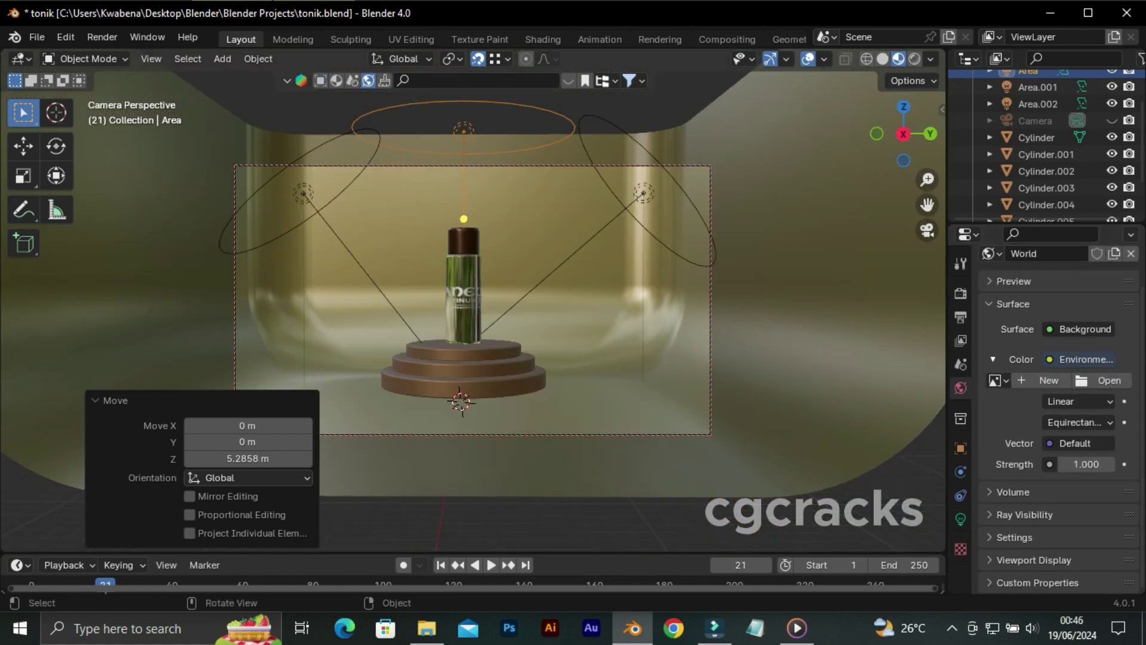
{"action": "left_click", "coordinate": [454, 80]}
{"action": "type", "text": "photo studio"}
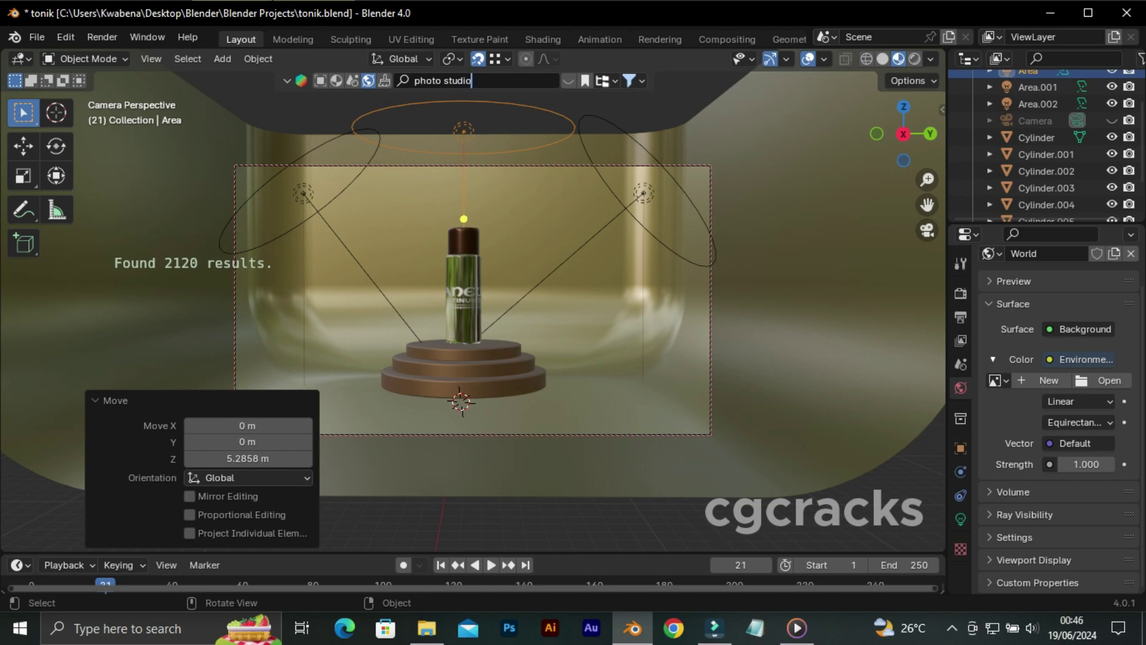
{"action": "key", "text": "Return"}
{"action": "left_click", "coordinate": [154, 197]}
{"action": "left_click", "coordinate": [133, 225]}
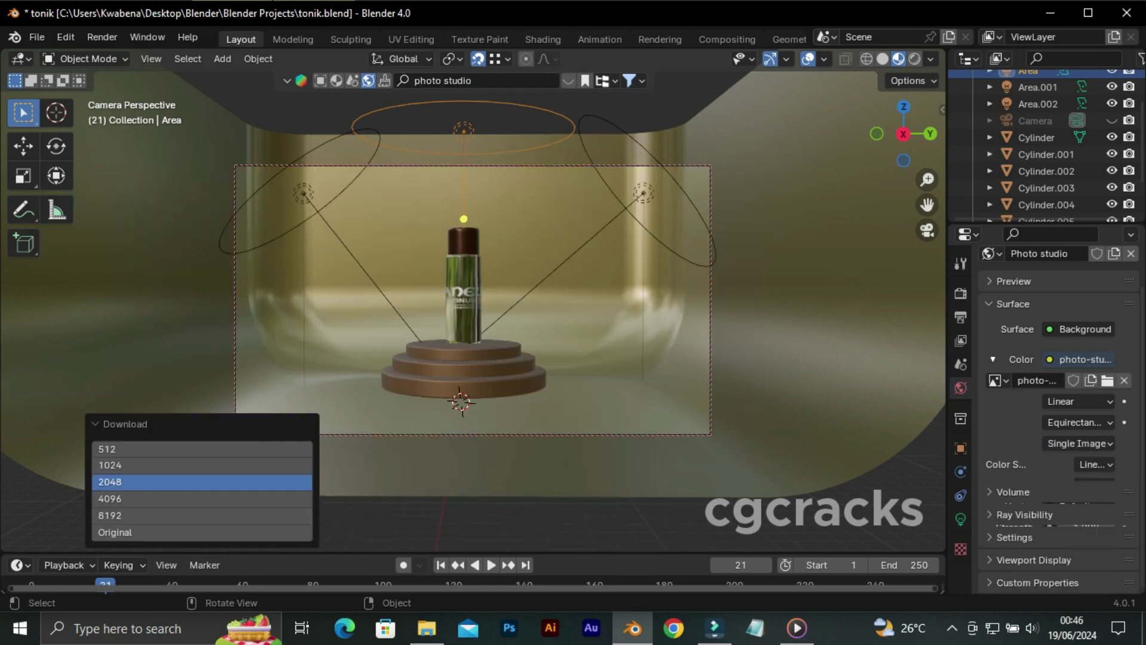
{"action": "left_click", "coordinate": [915, 58]}
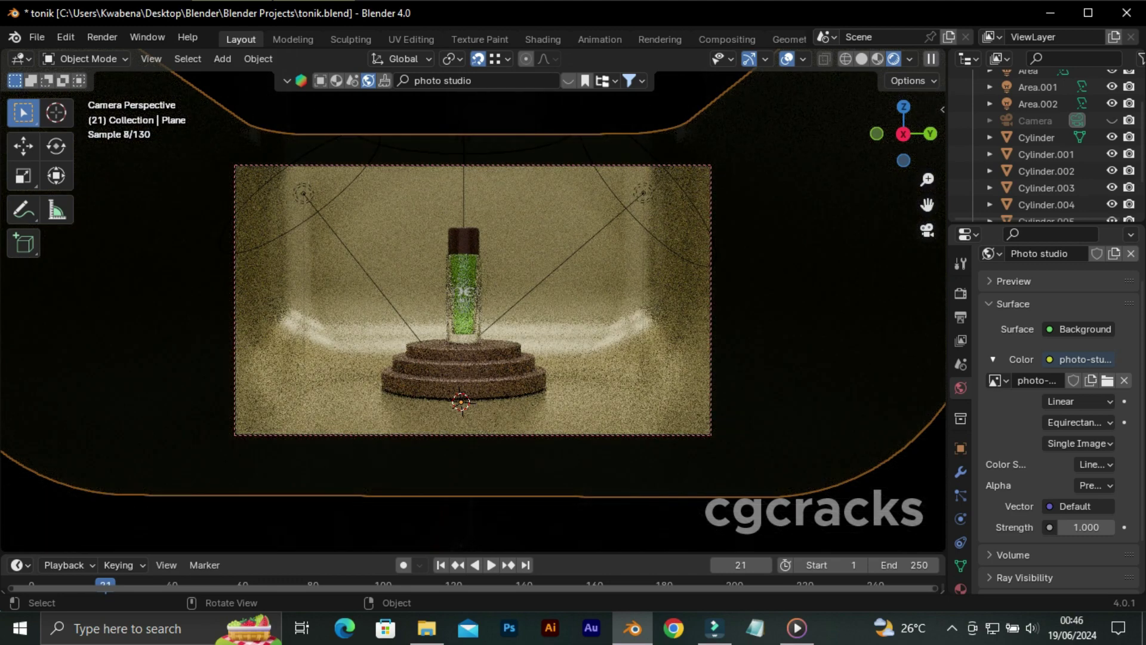
Lower the top disk light closer to the bottle and set its power to 300 W
{"action": "scroll", "coordinate": [1045, 149], "scroll_direction": "up", "scroll_amount": 2}
{"action": "left_click", "coordinate": [878, 58]}
{"action": "left_click", "coordinate": [1028, 104]}
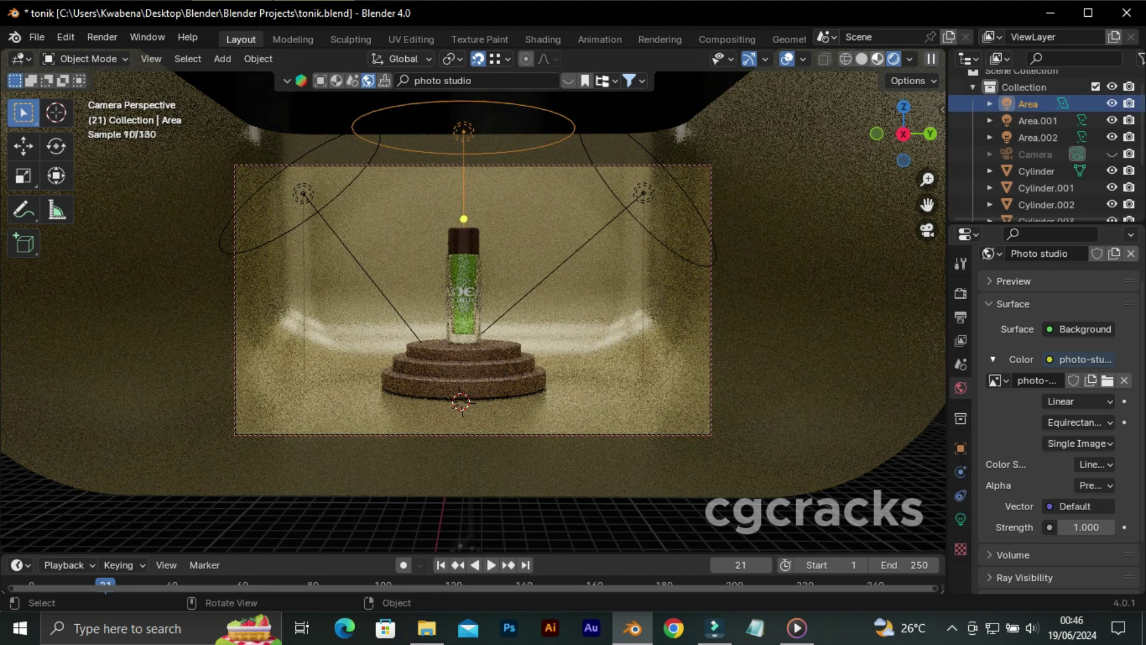
{"action": "key", "text": "g"}
{"action": "key", "text": "z"}
{"action": "key", "text": "Return"}
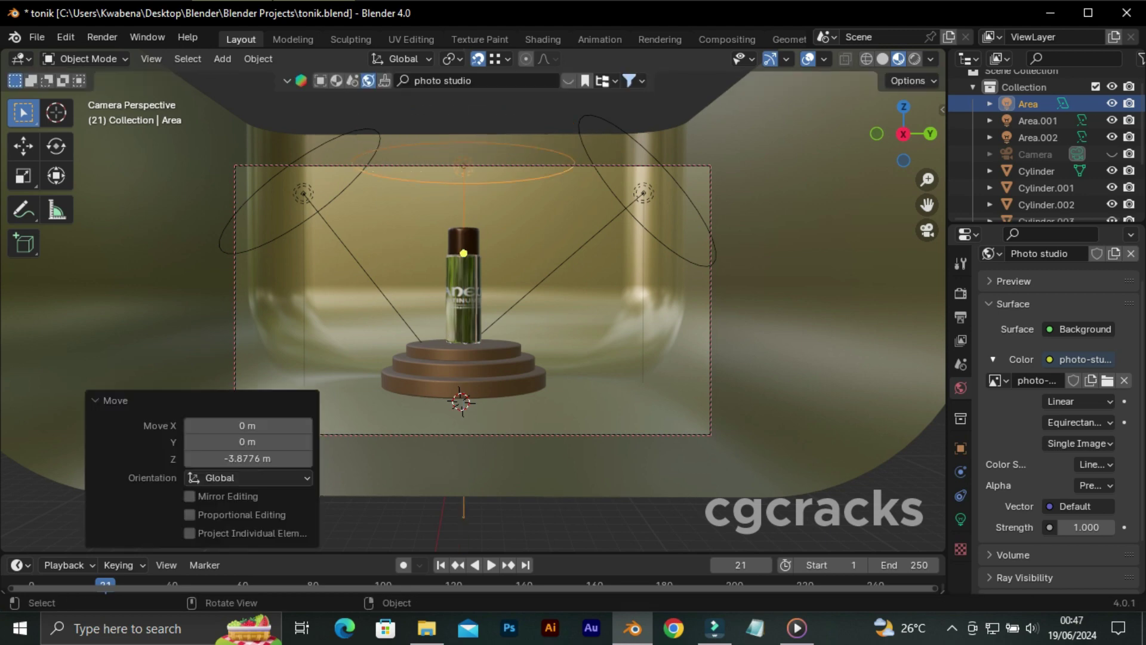
{"action": "left_click", "coordinate": [961, 519]}
{"action": "left_click", "coordinate": [1078, 369]}
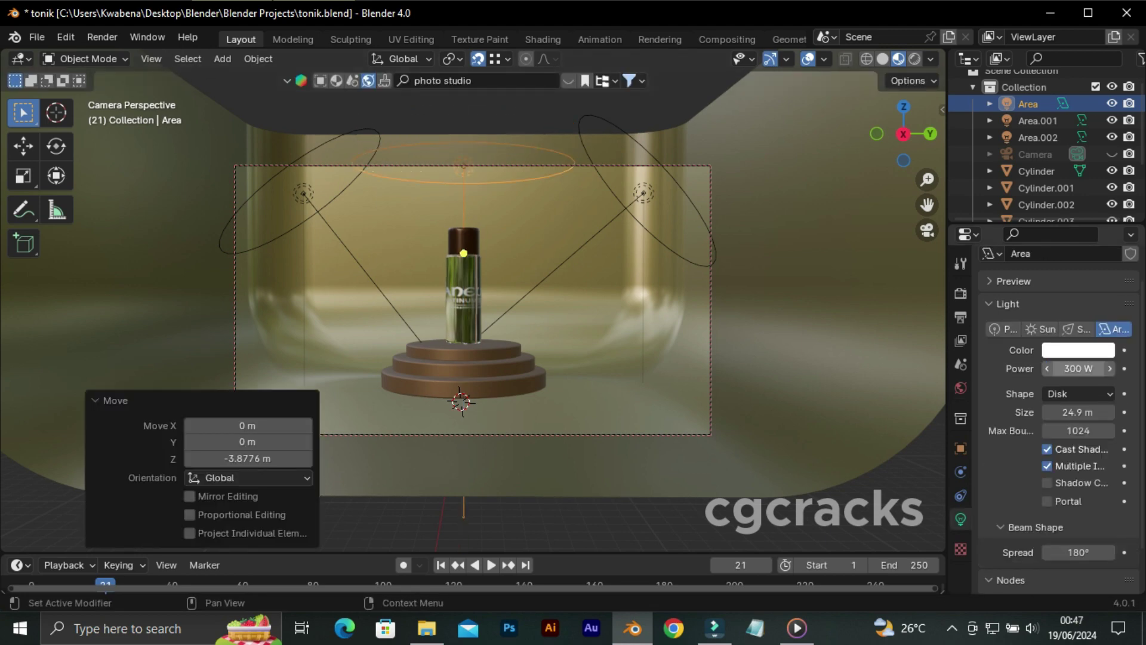
Set right light Area.001 to 250 W, shrink it to 14.2 m, and reposition it along Y
{"action": "left_click", "coordinate": [1037, 121]}
{"action": "left_click", "coordinate": [1079, 368]}
{"action": "type", "text": "250"}
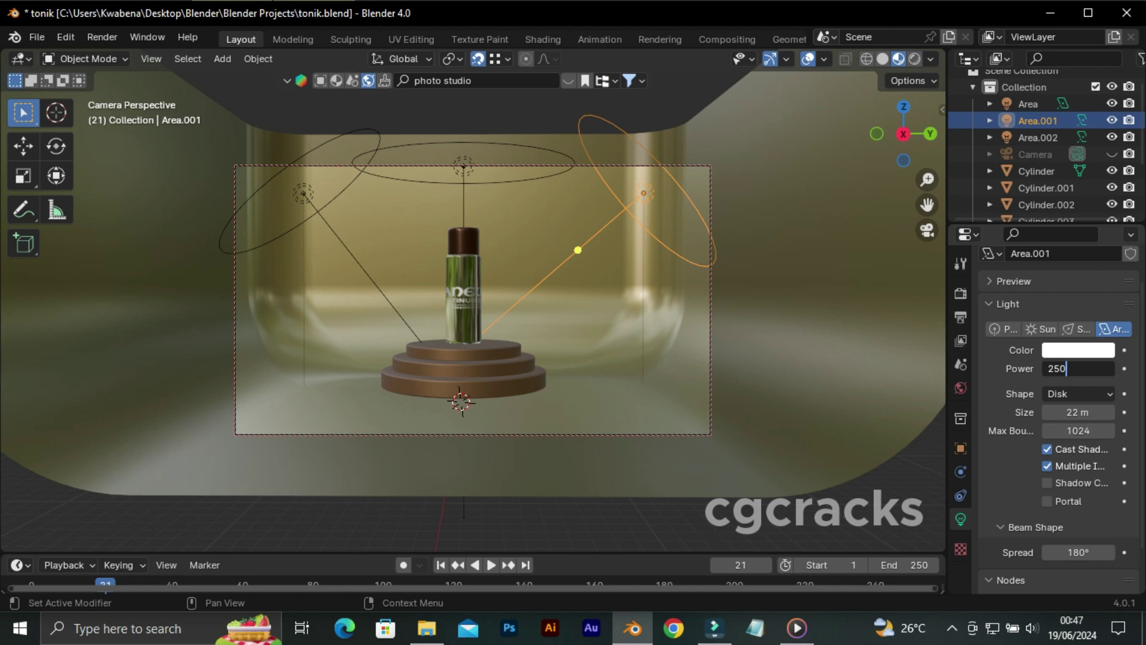
{"action": "key", "text": "Return"}
{"action": "left_click", "coordinate": [1038, 137]}
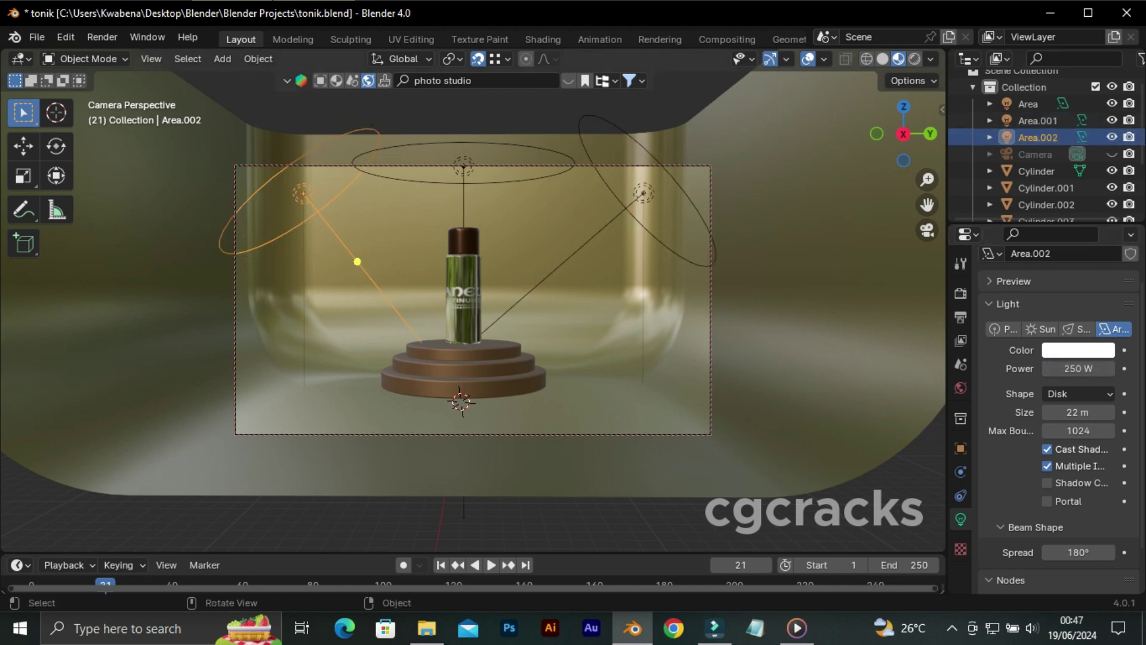
{"action": "left_click", "coordinate": [1038, 121]}
{"action": "left_click_drag", "start_coordinate": [578, 249], "coordinate": [578, 246]}
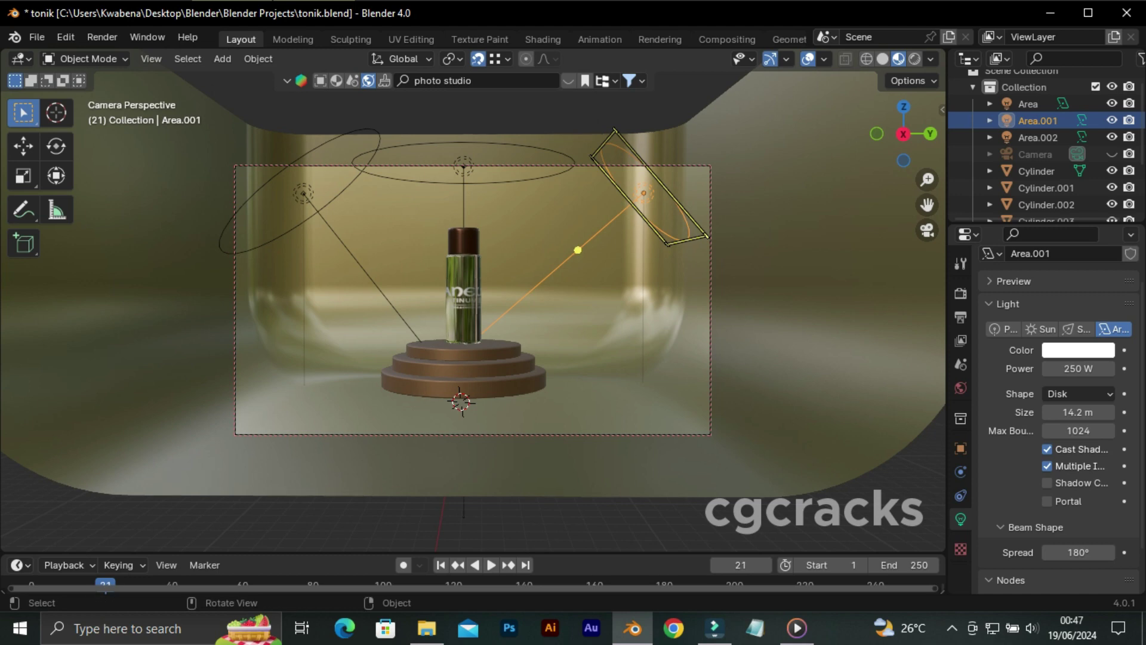
{"action": "key", "text": "g"}
{"action": "key", "text": "y"}
{"action": "left_click", "coordinate": [467, 249]}
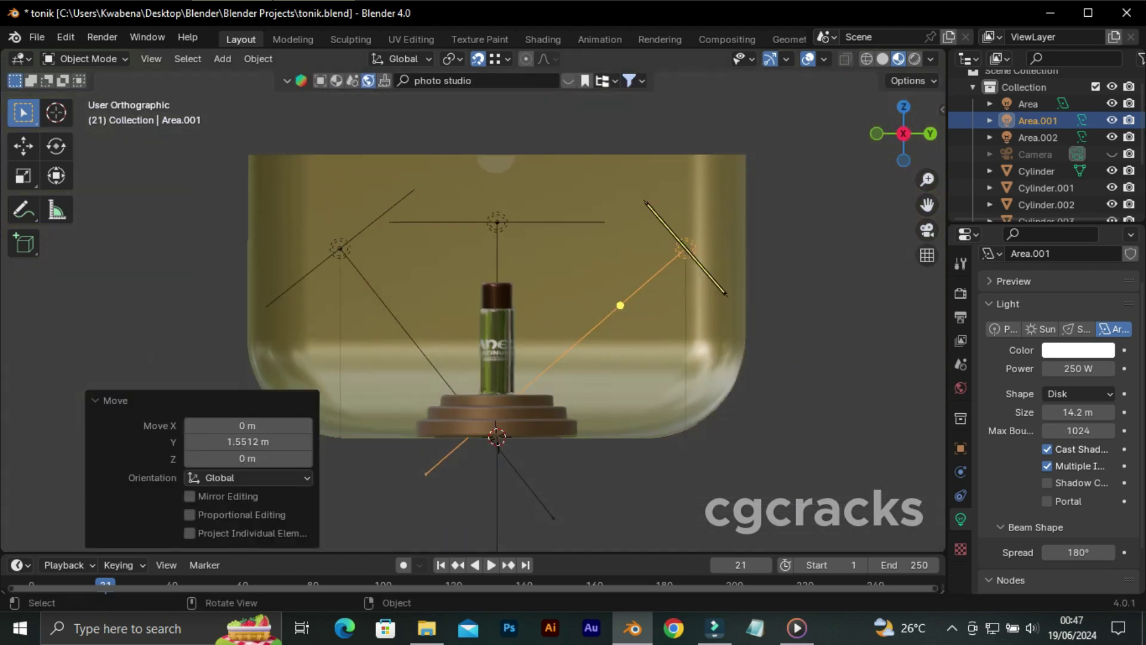
Shrink left light Area.002 to 12.6 m and reposition it along Y
{"action": "middle_click_drag", "start_coordinate": [467, 249], "coordinate": [623, 265]}
{"action": "left_click", "coordinate": [288, 293]}
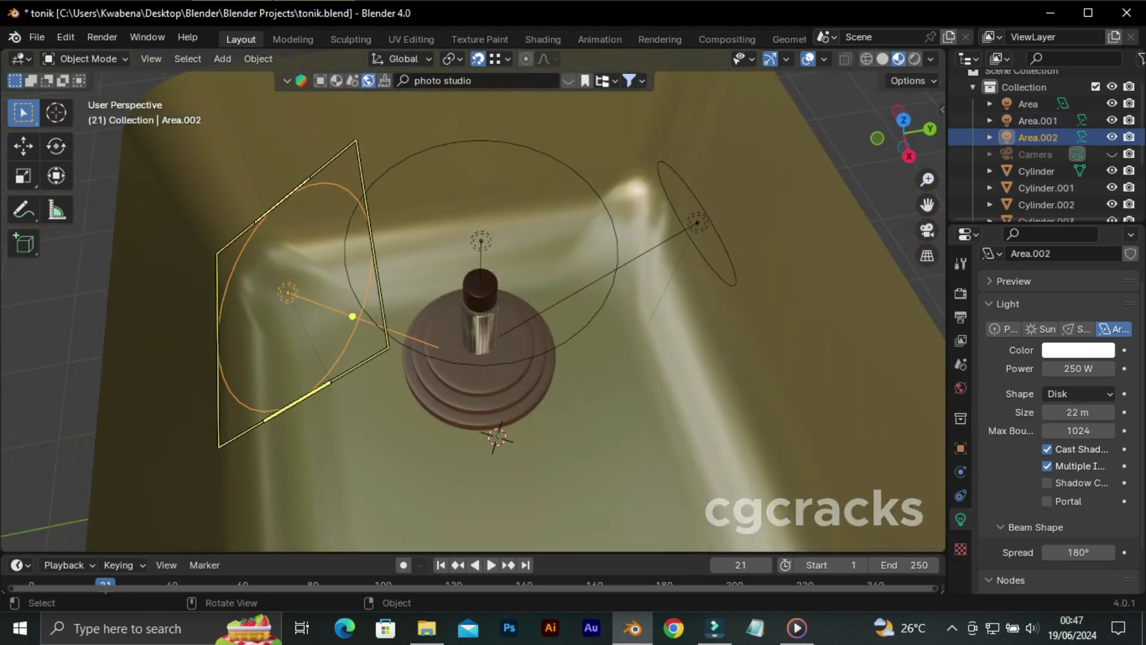
{"action": "left_click_drag", "start_coordinate": [364, 323], "coordinate": [352, 317]}
{"action": "key", "text": "g"}
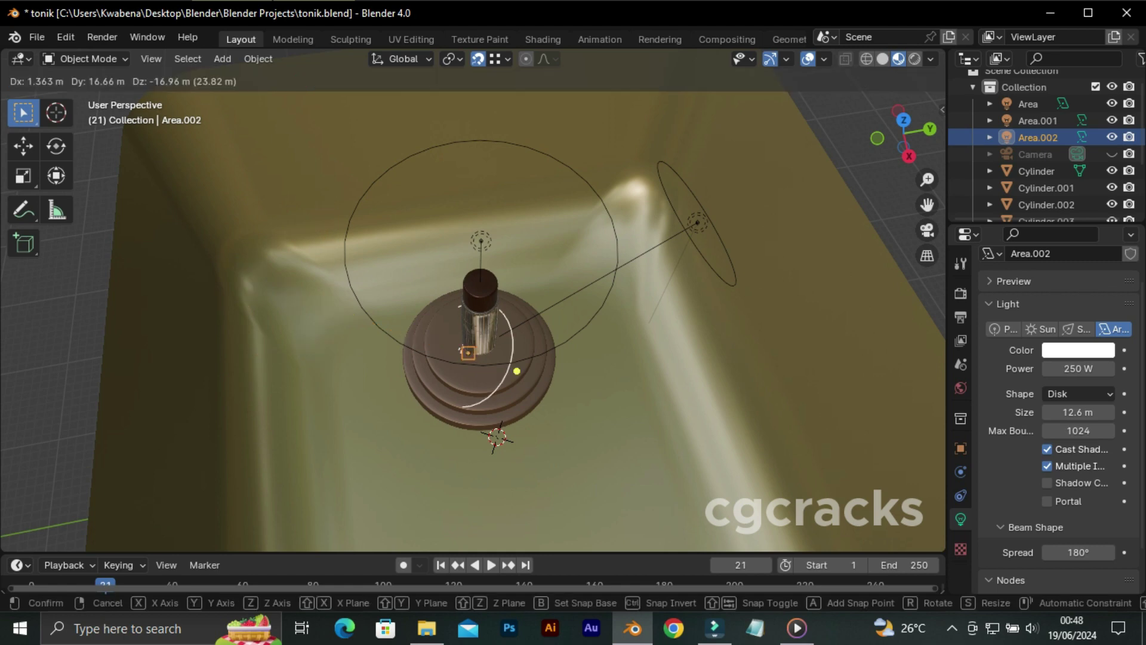
{"action": "key", "text": "y"}
{"action": "key", "text": "Return"}
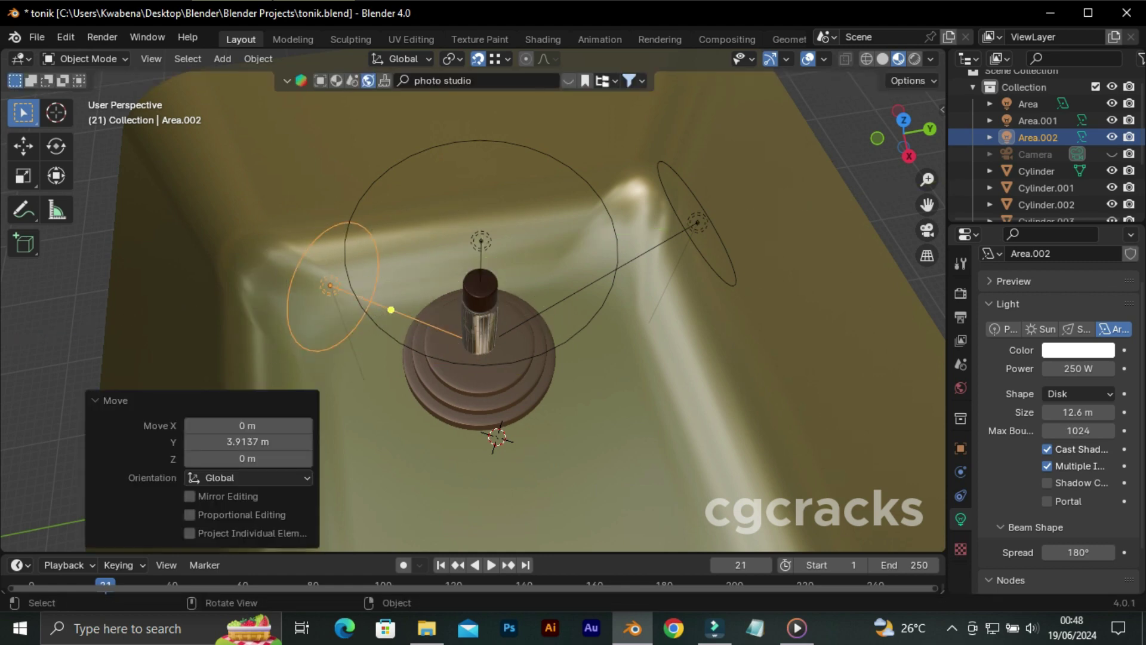
Fine-tune the right light's Y position and check the lighting through the camera
{"action": "left_click", "coordinate": [697, 223]}
{"action": "key", "text": "g"}
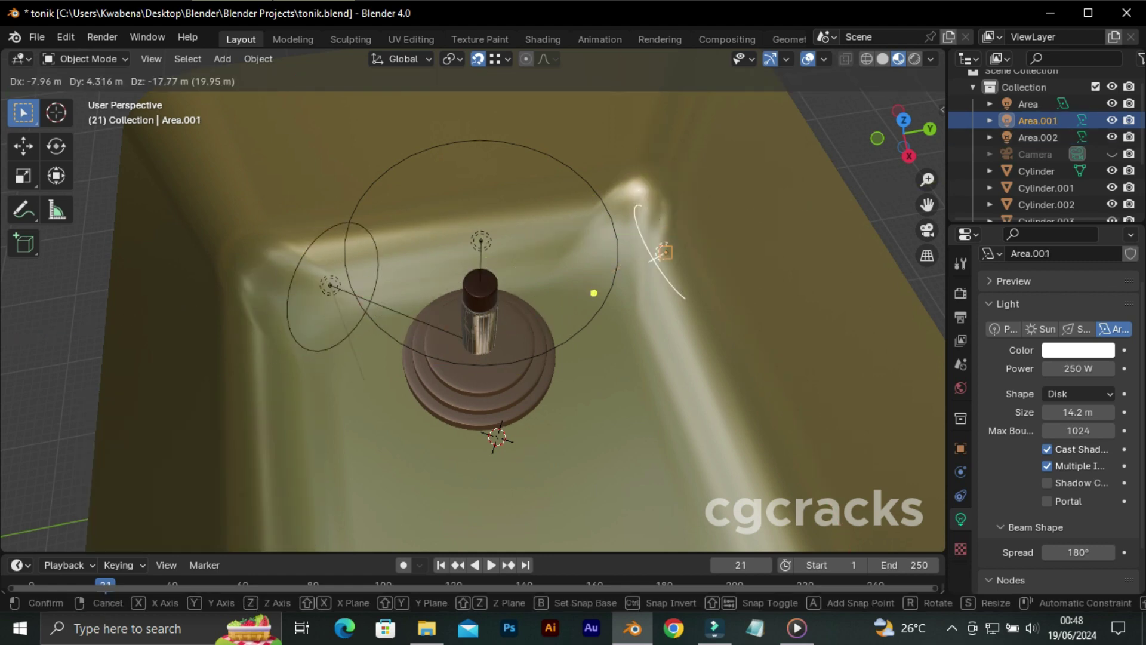
{"action": "key", "text": "y"}
{"action": "left_click", "coordinate": [569, 285]}
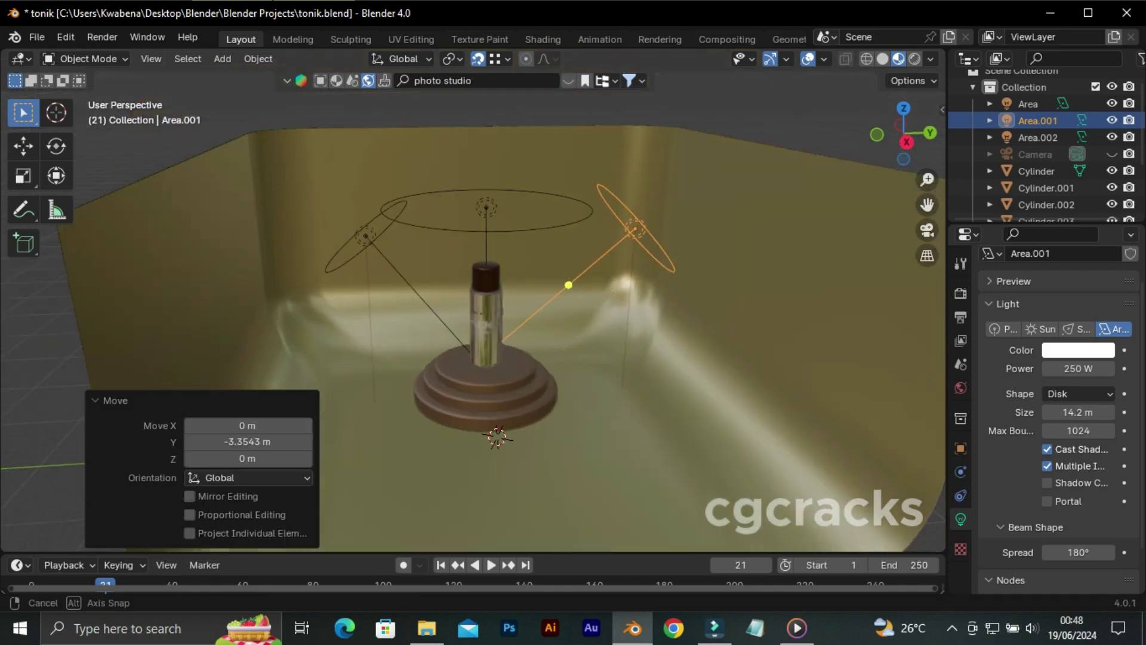
{"action": "middle_click_drag", "start_coordinate": [537, 299], "coordinate": [514, 301]}
{"action": "key", "text": "g"}
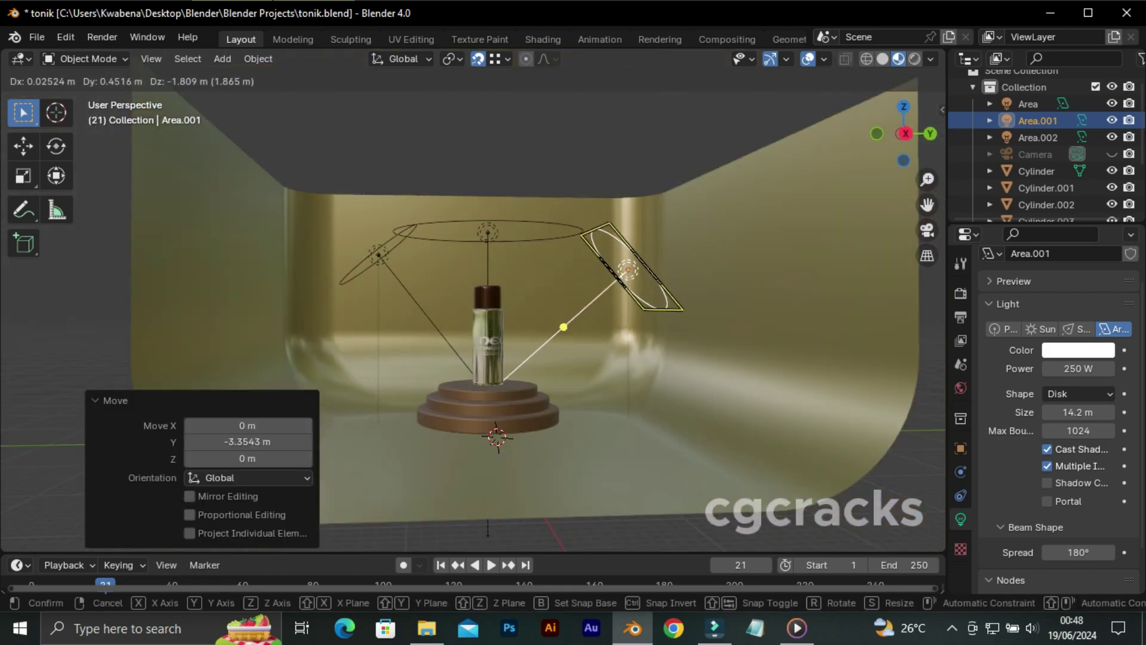
{"action": "key", "text": "Return"}
{"action": "key", "text": "KP_0"}
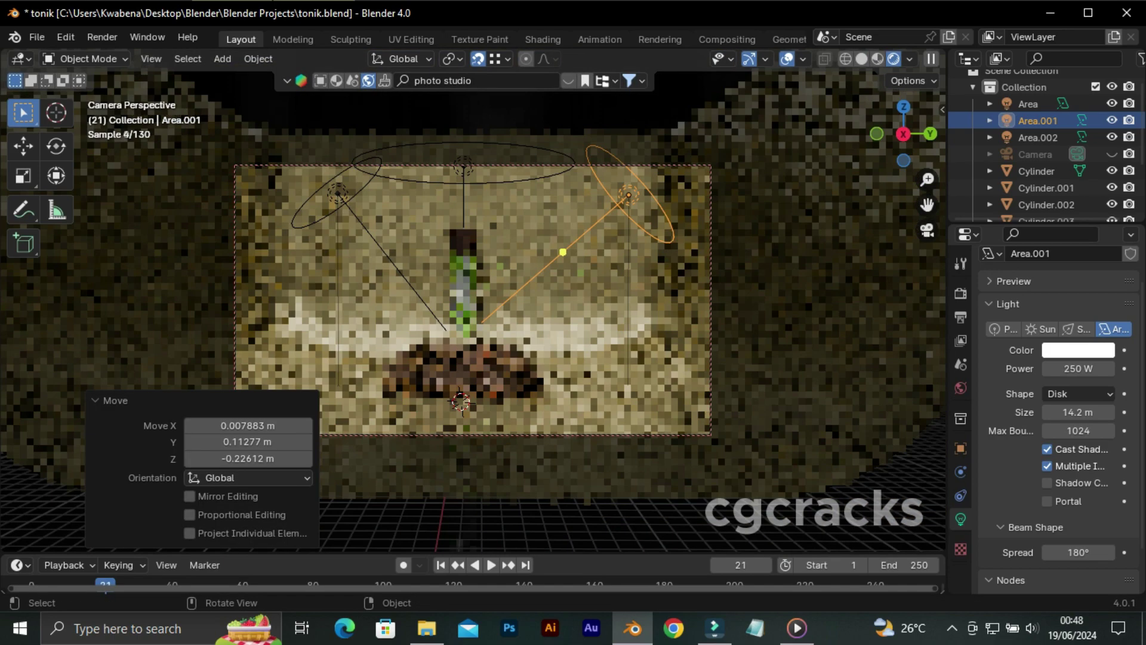
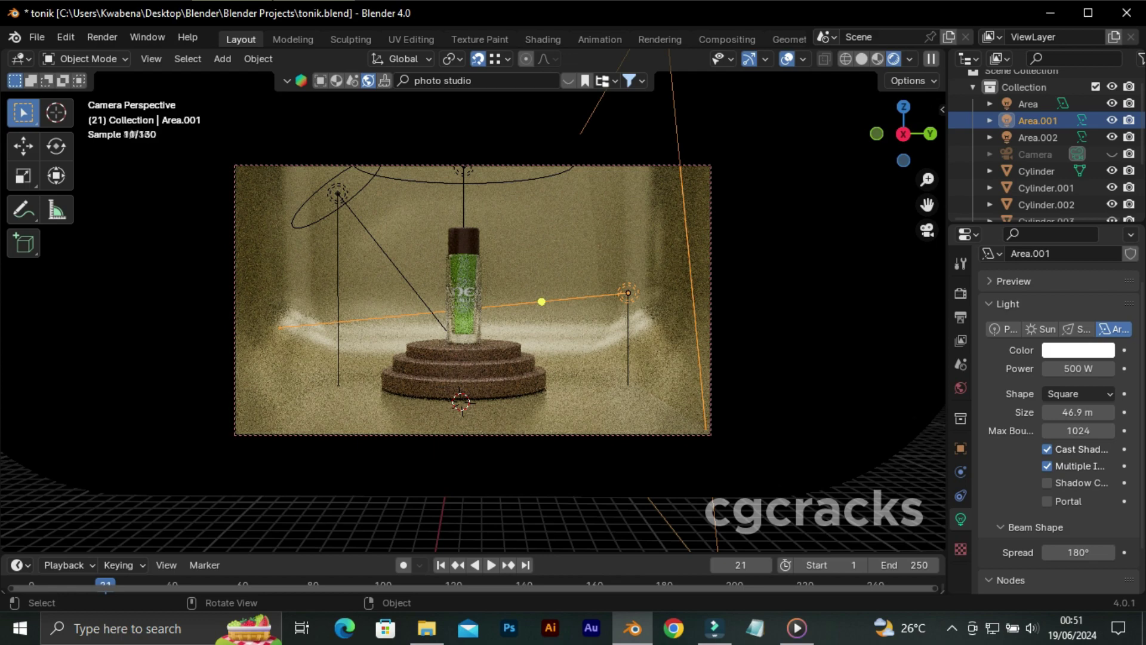
Switch to Material Preview, hide the backdrop and three area lights, and box-select the bottle
{"action": "left_click", "coordinate": [877, 59]}
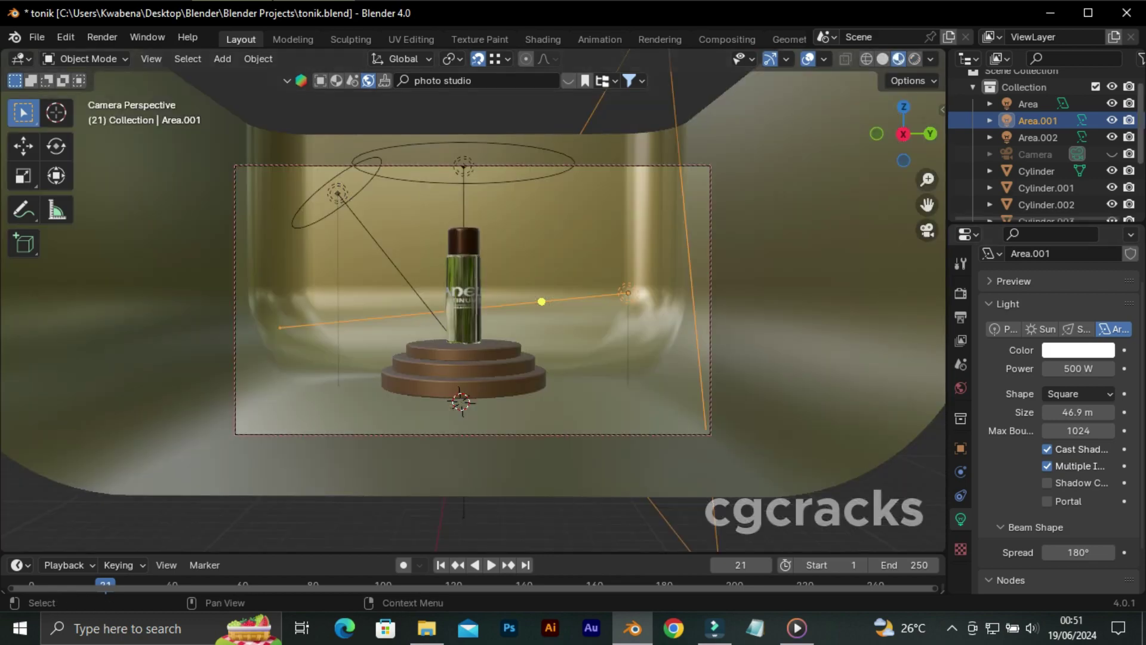
{"action": "scroll", "coordinate": [1045, 155], "scroll_direction": "down", "scroll_amount": 3}
{"action": "left_click", "coordinate": [1111, 205]}
{"action": "scroll", "coordinate": [1045, 155], "scroll_direction": "up", "scroll_amount": 5}
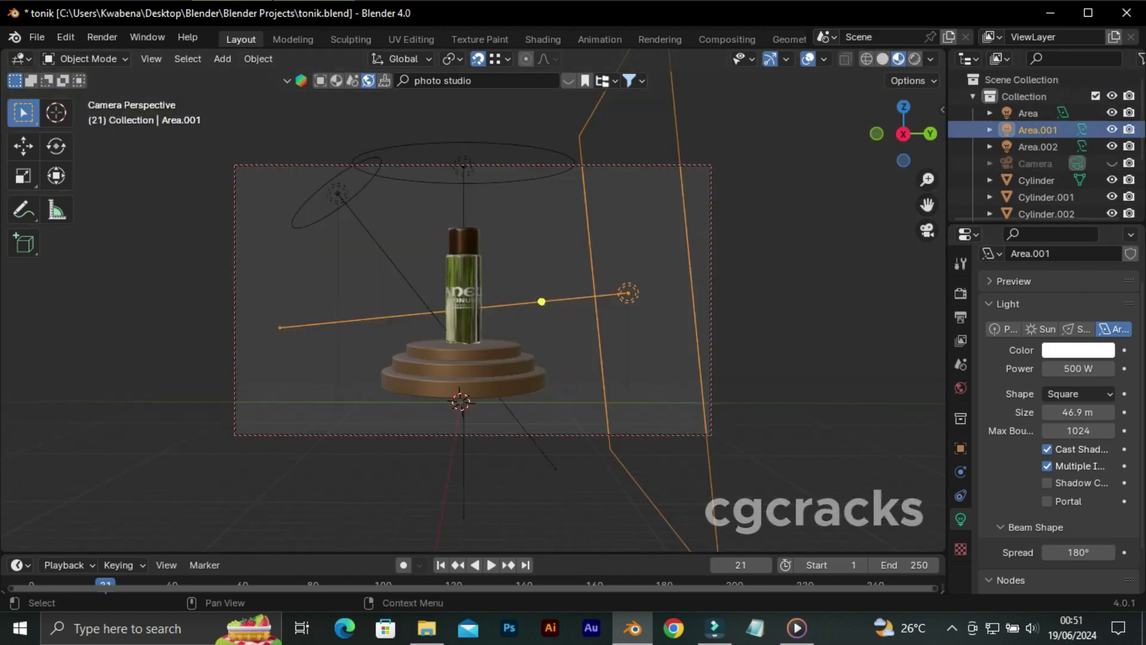
{"action": "left_click_drag", "start_coordinate": [1111, 112], "coordinate": [1112, 147]}
{"action": "left_click_drag", "start_coordinate": [423, 205], "coordinate": [575, 344]}
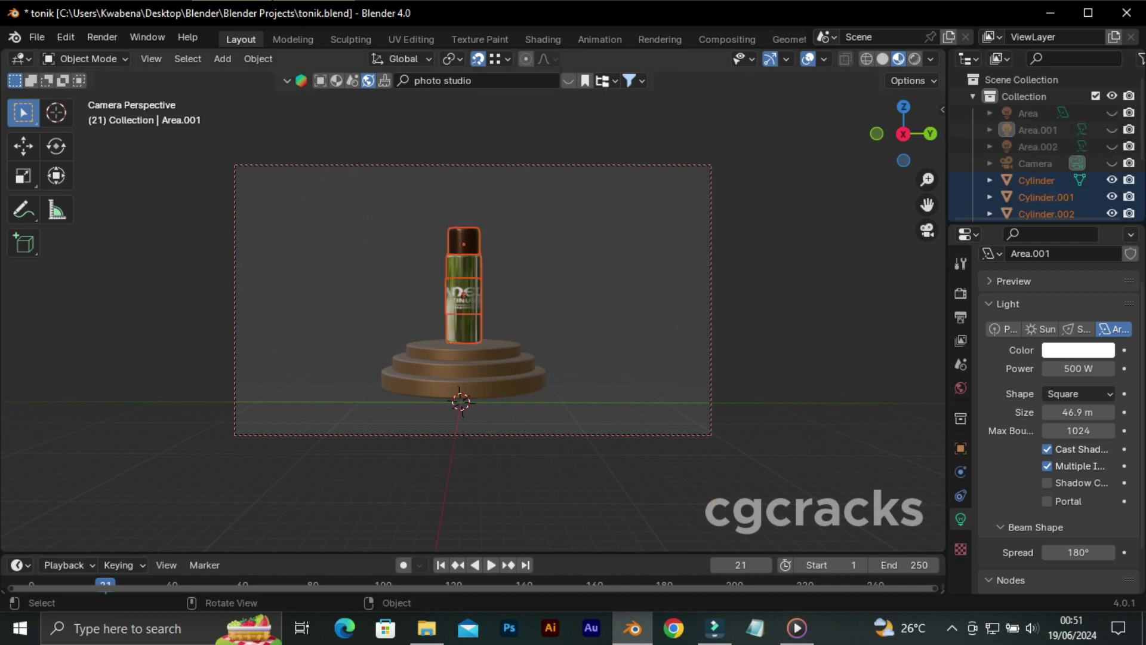
Duplicate the bottle, tilt the copy and move it against the podium, then orbit to inspect
{"action": "key", "text": "shift+d"}
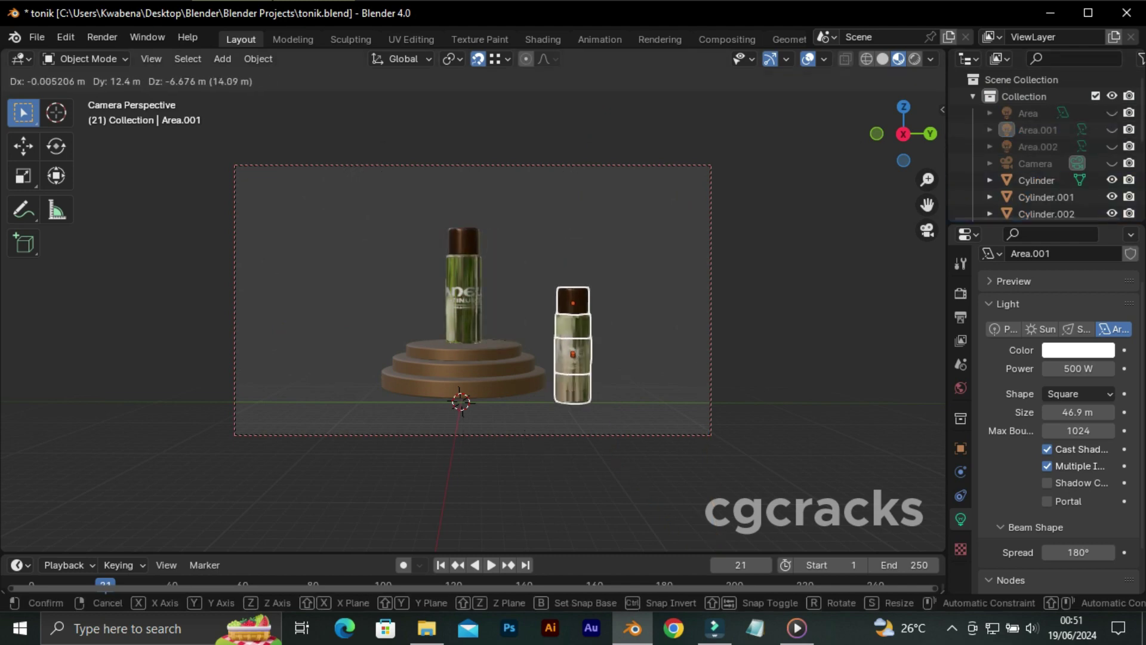
{"action": "key", "text": "Return"}
{"action": "key", "text": "r"}
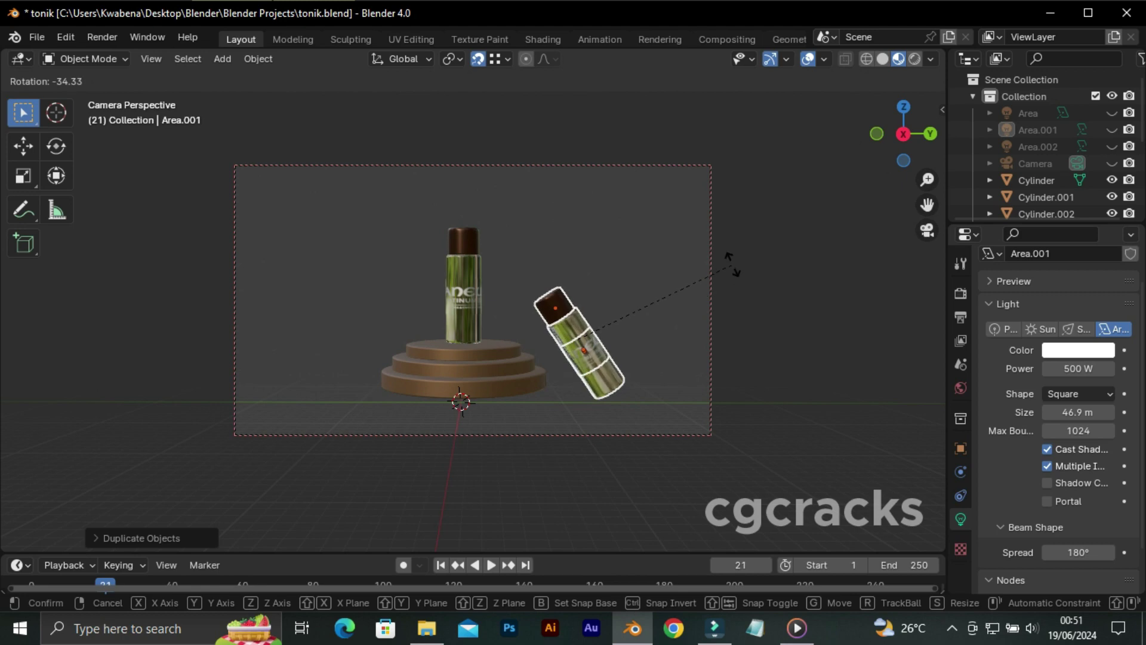
{"action": "key", "text": "Return"}
{"action": "key", "text": "g"}
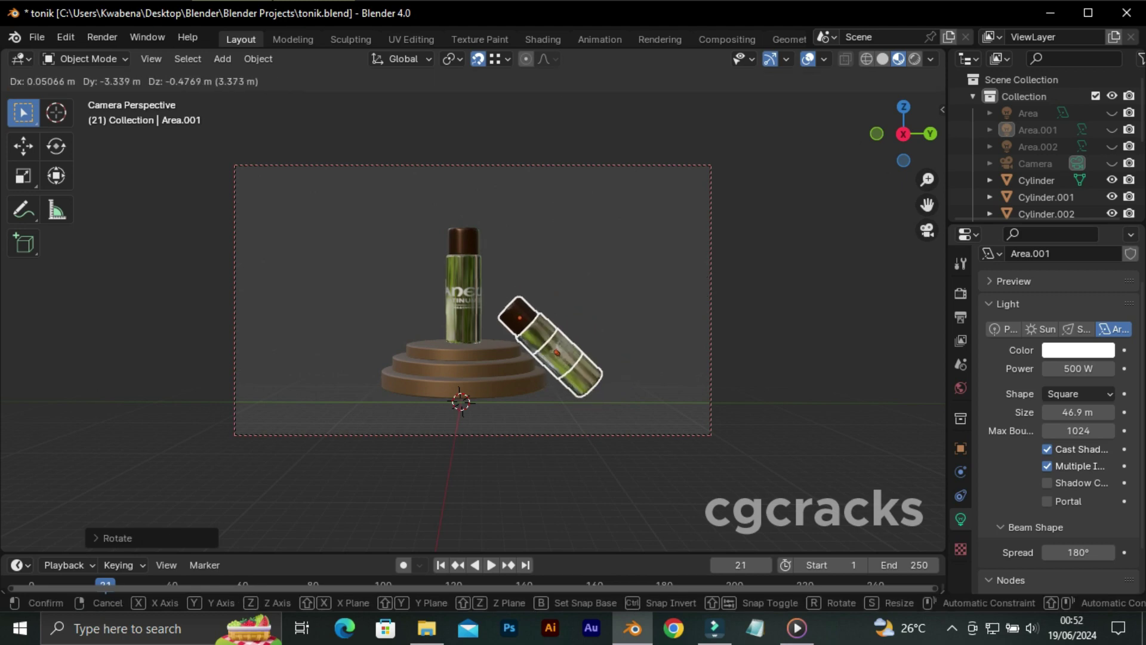
{"action": "key", "text": "Return"}
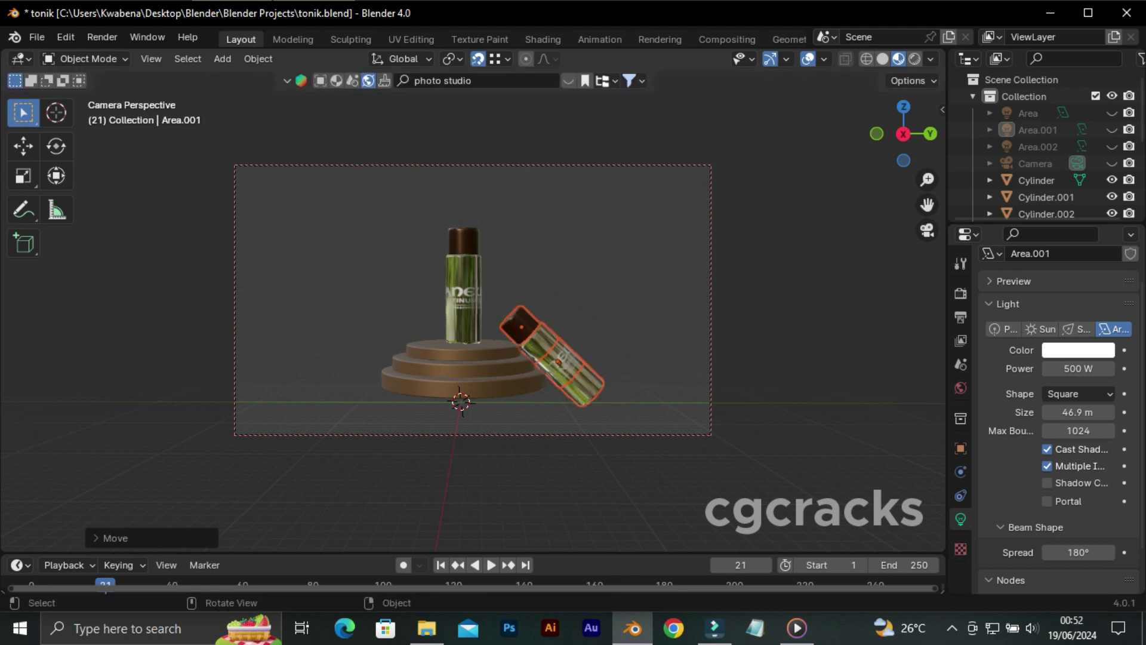
{"action": "middle_click_drag", "start_coordinate": [471, 311], "coordinate": [538, 323]}
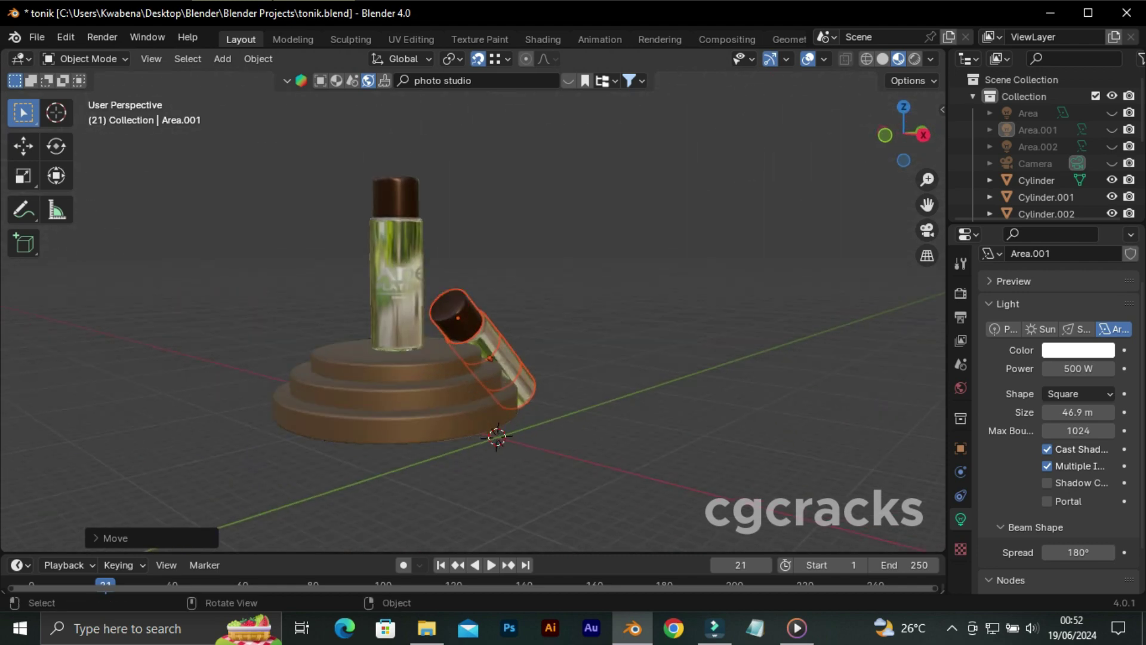
From the right side, raise the tilted bottle along Z and adjust its angle and position
{"action": "middle_click_drag", "start_coordinate": [538, 323], "coordinate": [573, 323], "text": "alt"}
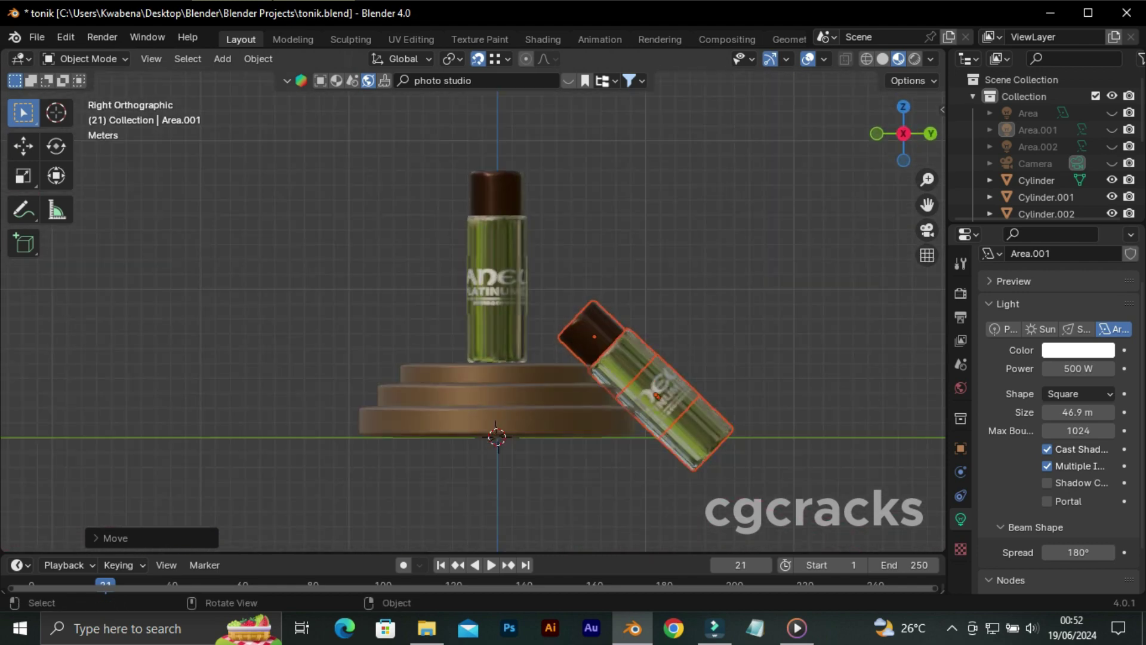
{"action": "key", "text": "g"}
{"action": "key", "text": "z"}
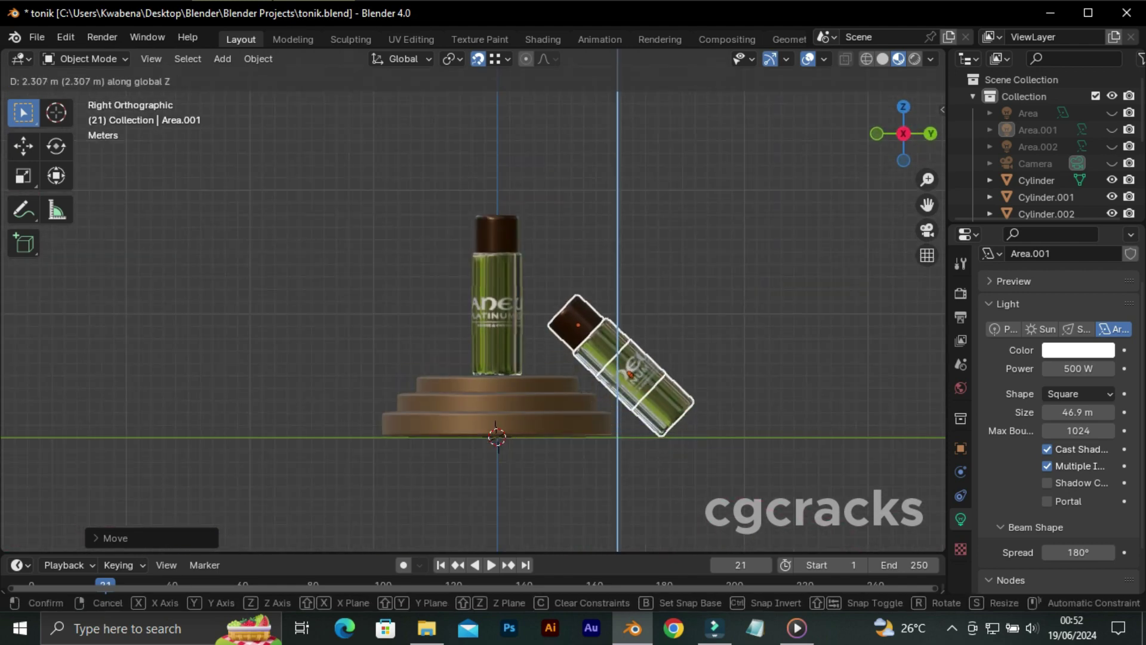
{"action": "key", "text": "Return"}
{"action": "key", "text": "r"}
{"action": "key", "text": "Return"}
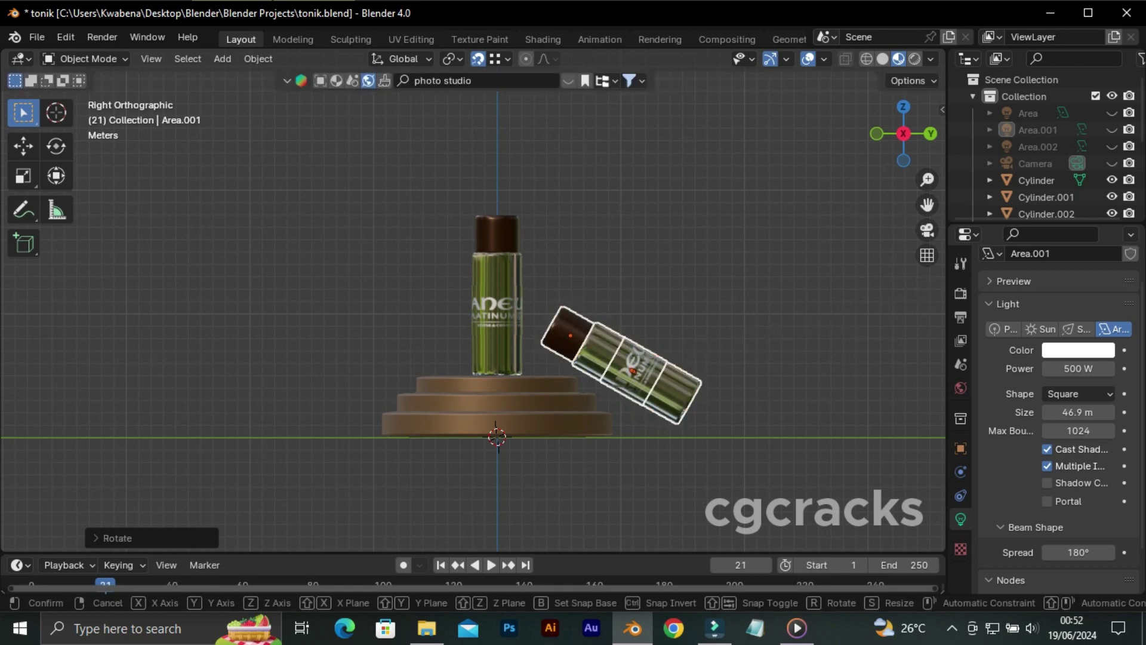
{"action": "key", "text": "g"}
{"action": "key", "text": "Return"}
Flatten and fine-tune the bottle's tilt, nudging it down and up-left against the podium edge
{"action": "key", "text": "r"}
{"action": "key", "text": "Return"}
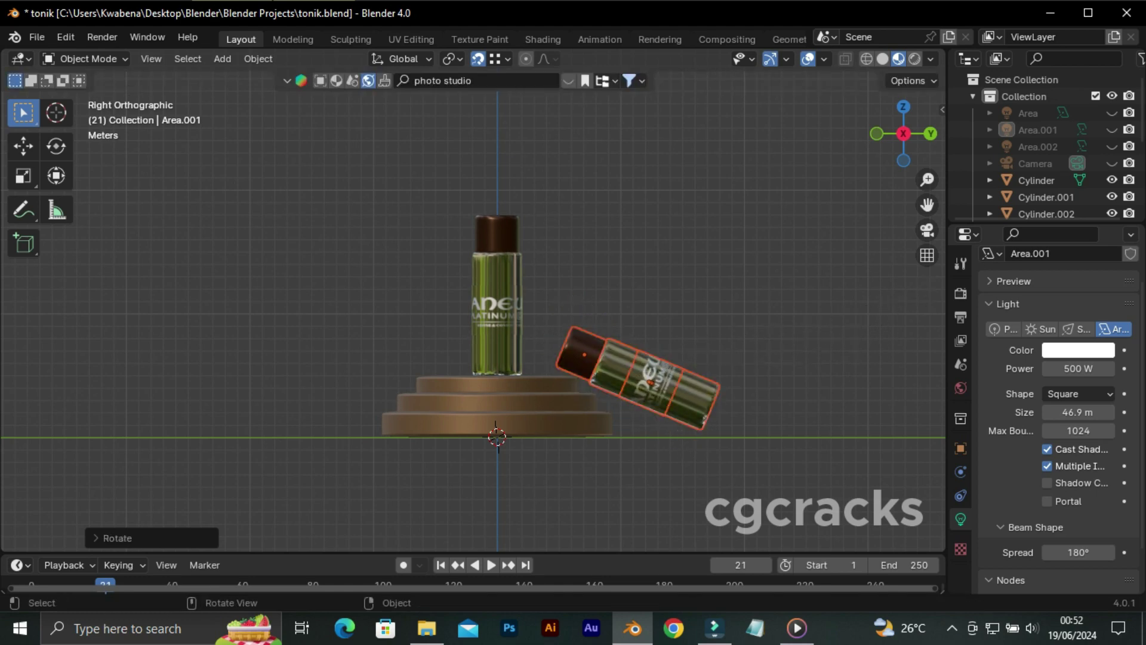
{"action": "key", "text": "g"}
{"action": "key", "text": "Return"}
{"action": "key", "text": "r"}
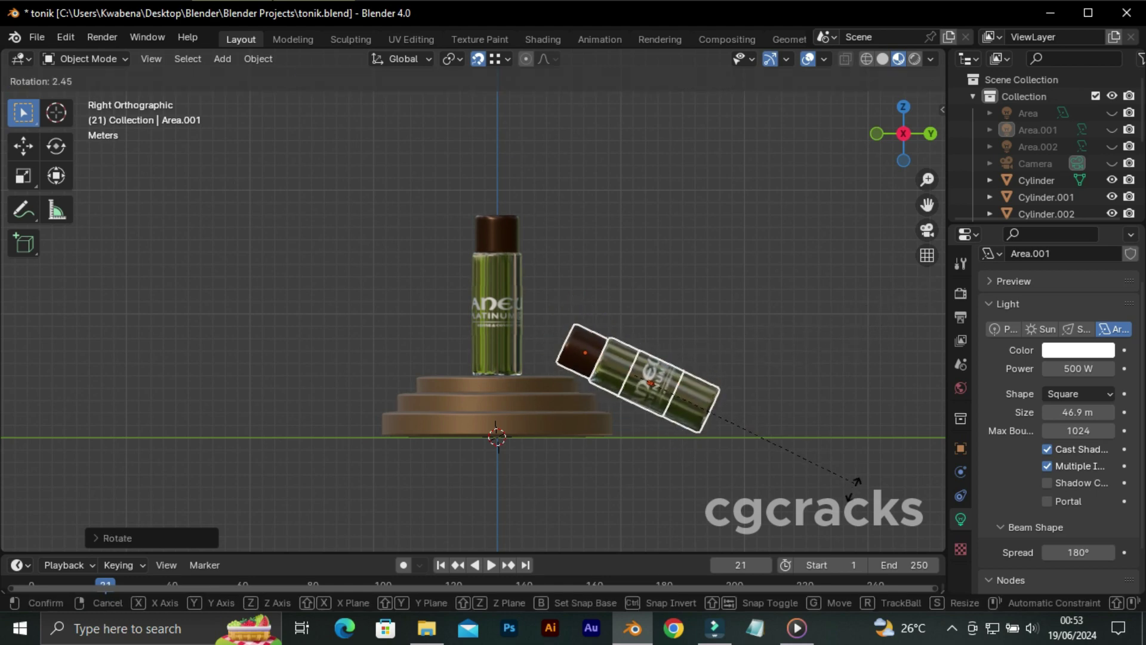
{"action": "key", "text": "Return"}
{"action": "key", "text": "g"}
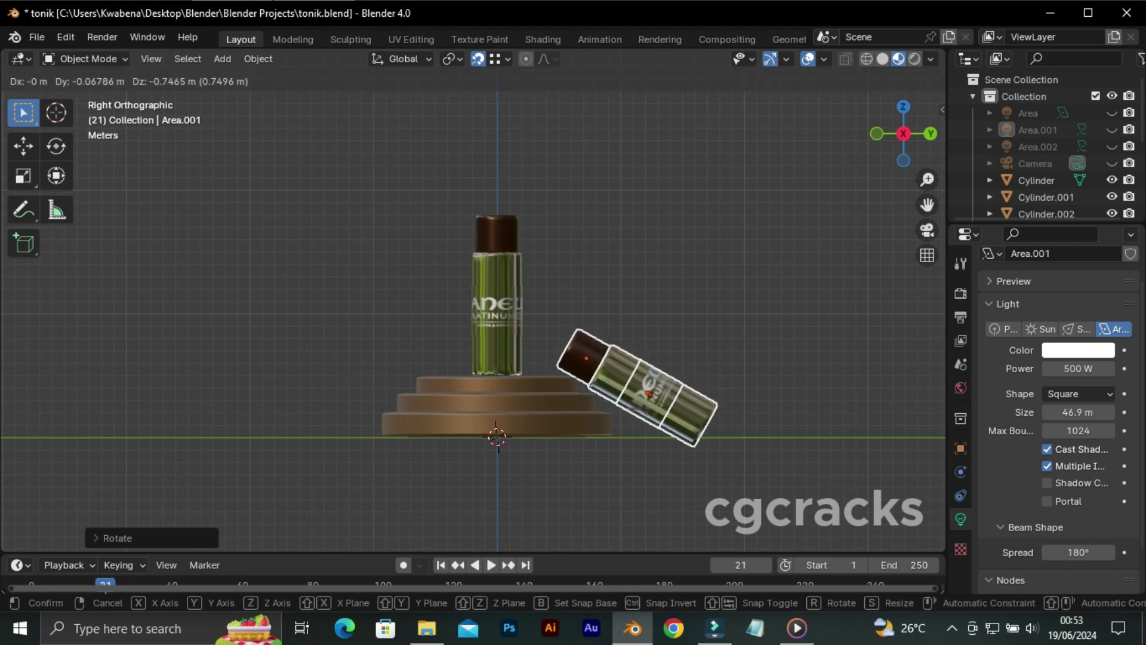
{"action": "key", "text": "Return"}
{"action": "key", "text": "g"}
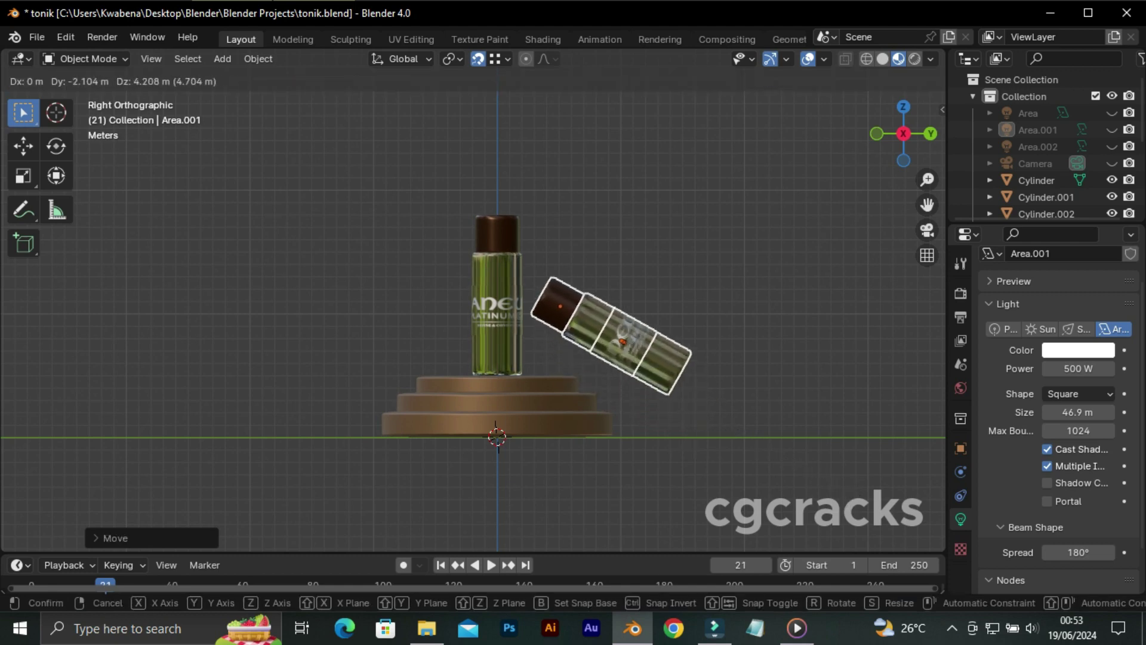
{"action": "key", "text": "Return"}
Tilt the bottle more upright, lower it along Z onto the floor, then select the upright bottle
{"action": "key", "text": "g"}
{"action": "key", "text": "r"}
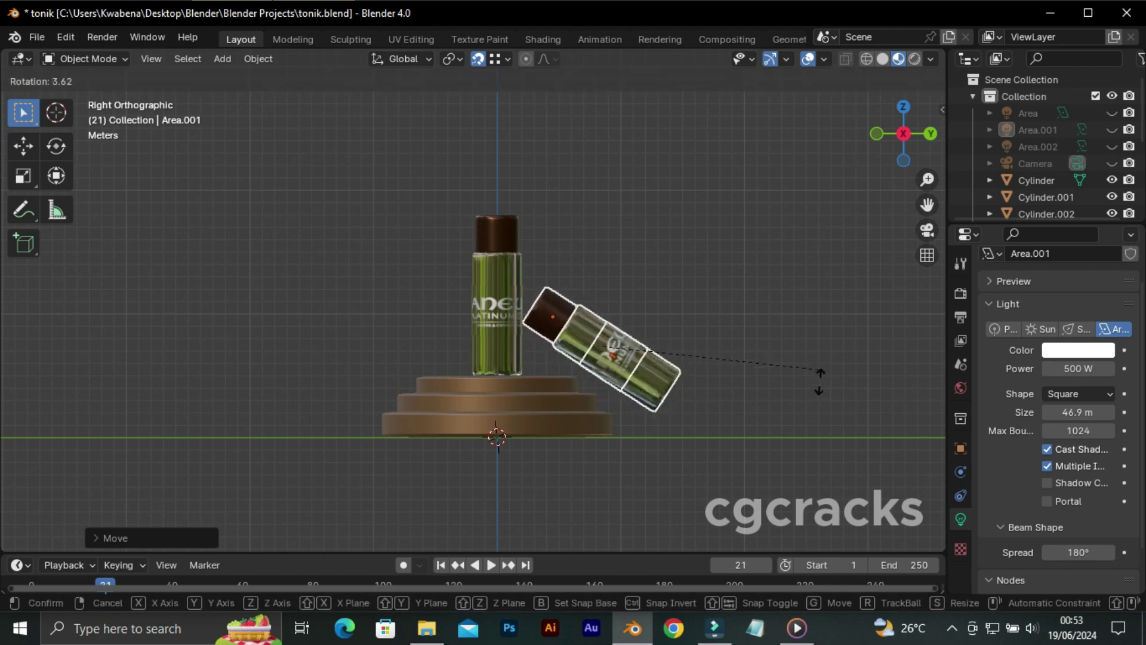
{"action": "key", "text": "Return"}
{"action": "key", "text": "g"}
{"action": "key", "text": "z"}
{"action": "key", "text": "Return"}
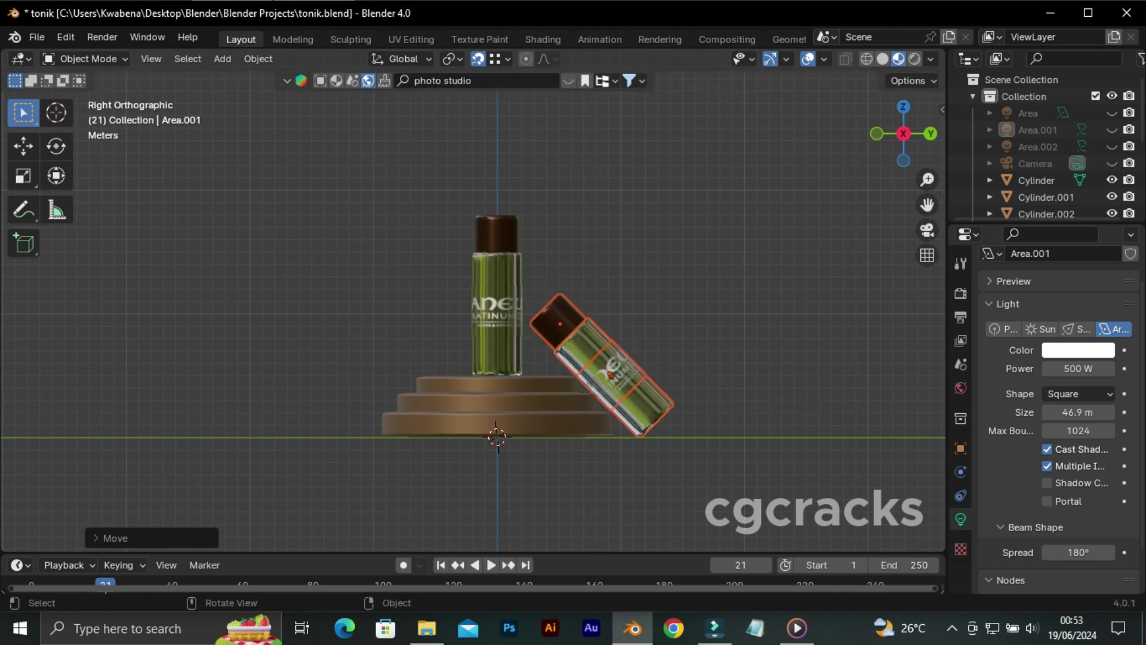
{"action": "left_click", "coordinate": [418, 179]}
{"action": "left_click_drag", "start_coordinate": [423, 181], "coordinate": [526, 377]}
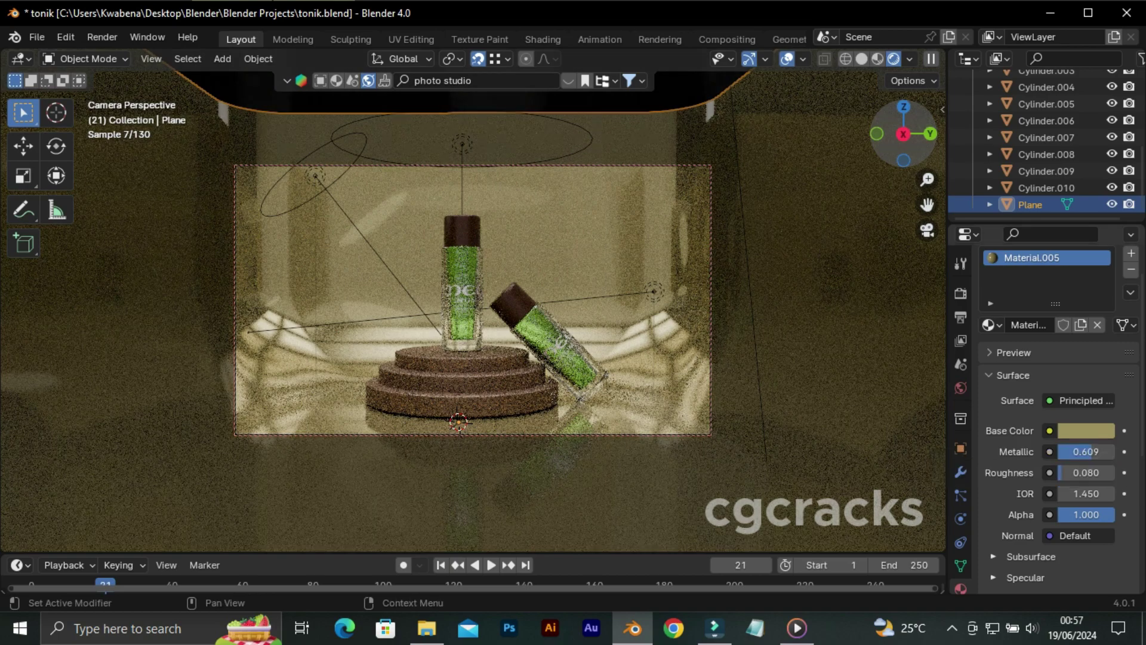
Set the floor base colour to HSV 0.057/0.437/0.253, roughness 0.225 and metallic 0.551
{"action": "left_click", "coordinate": [1086, 430]}
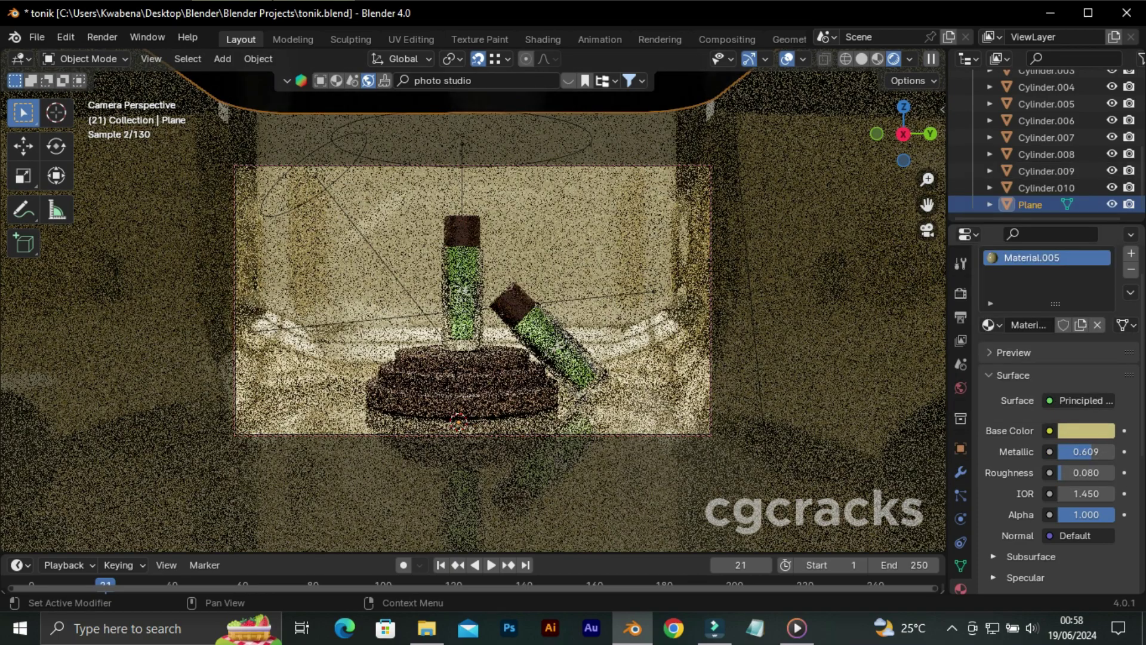
{"action": "left_click", "coordinate": [1086, 430]}
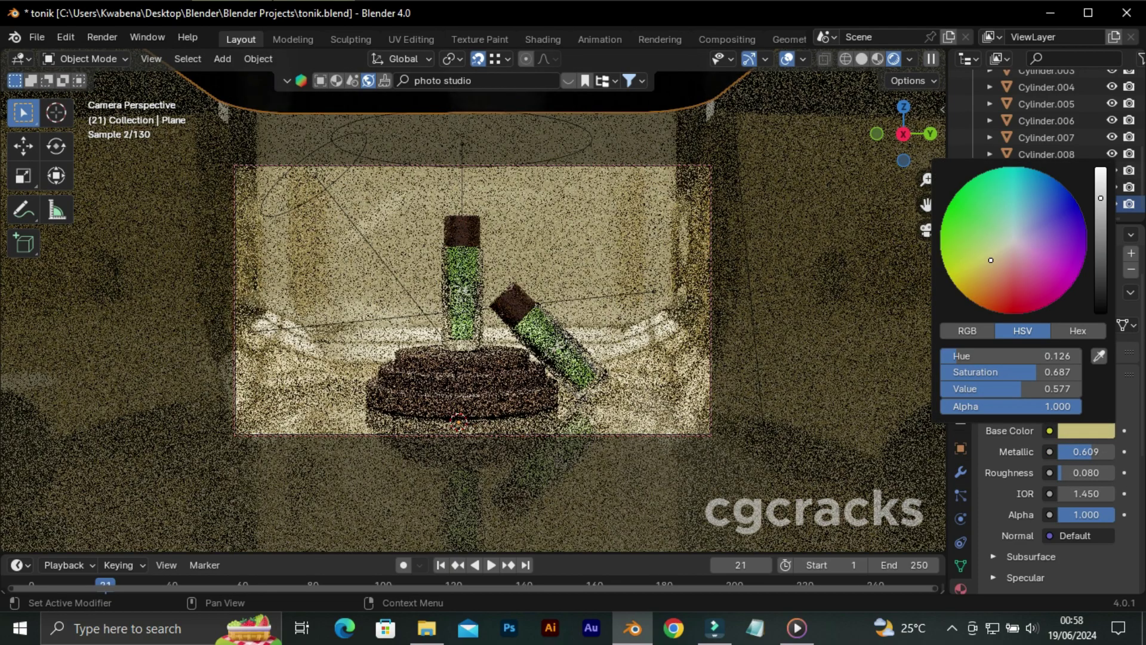
{"action": "left_click", "coordinate": [1007, 255]}
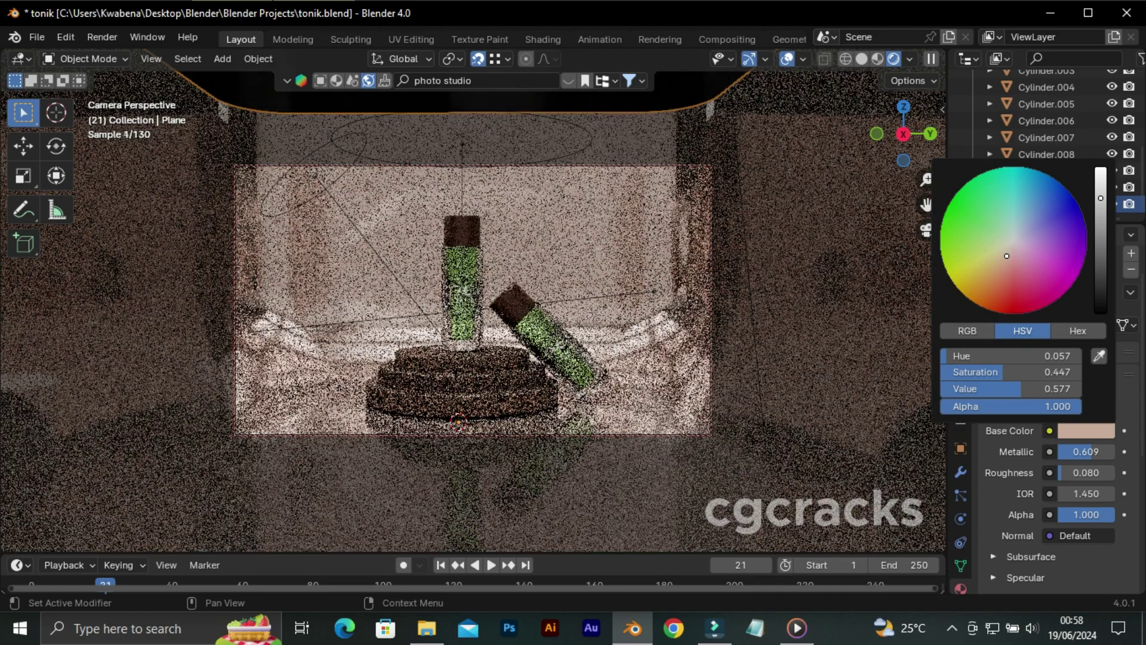
{"action": "left_click_drag", "start_coordinate": [1101, 198], "coordinate": [1101, 234]}
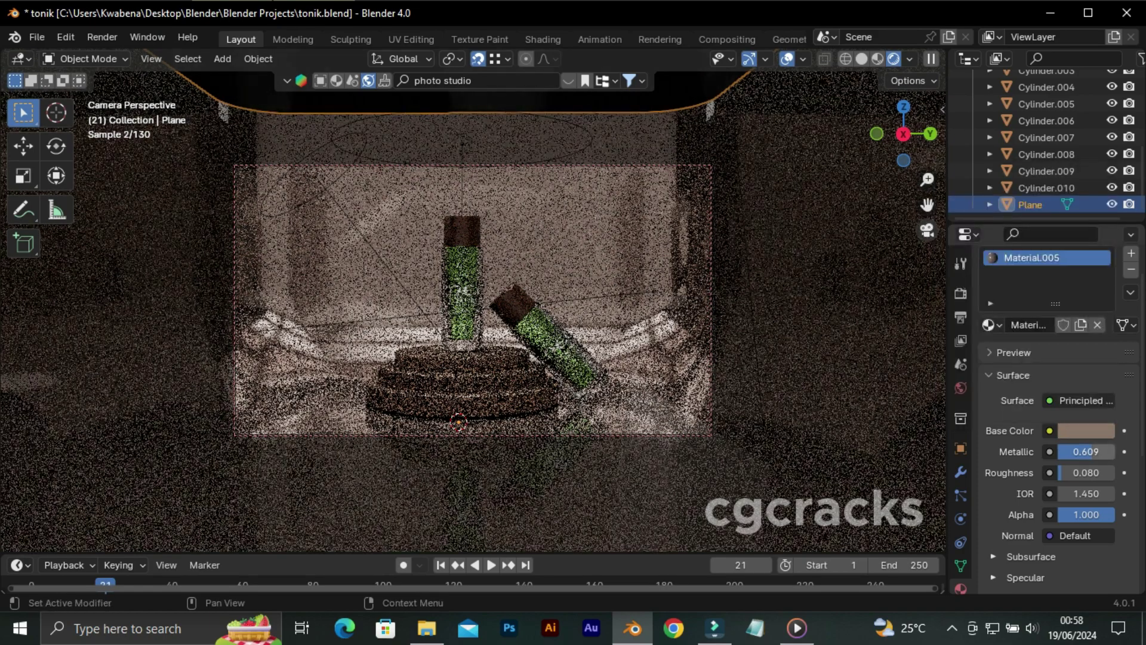
{"action": "left_click_drag", "start_coordinate": [1086, 472], "coordinate": [1102, 473]}
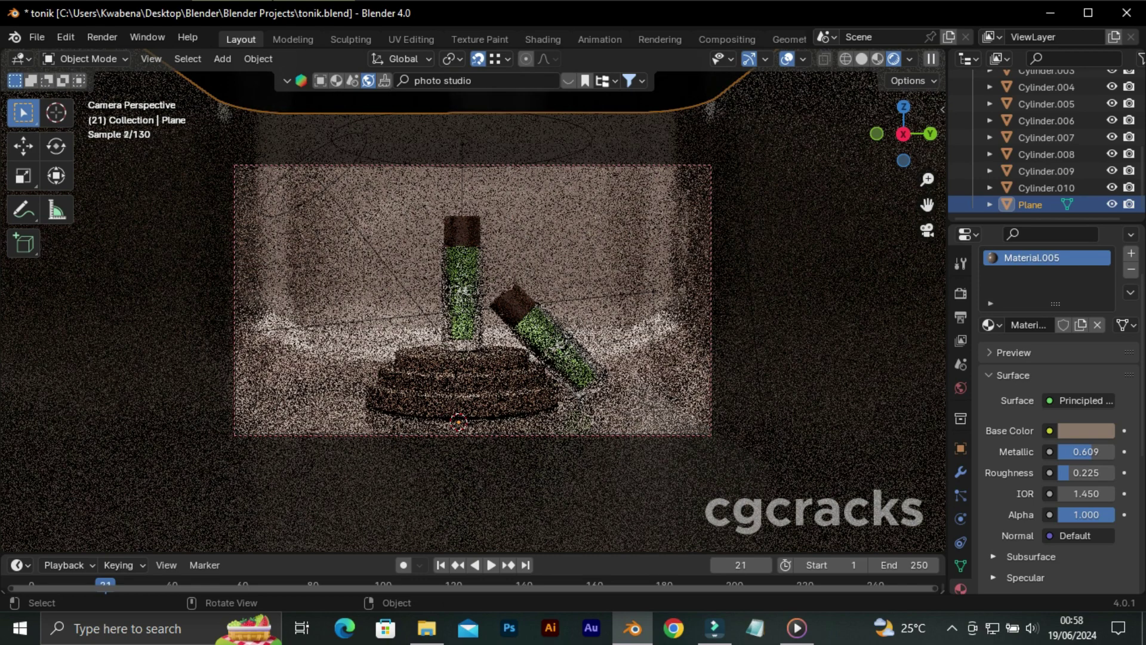
{"action": "left_click_drag", "start_coordinate": [1086, 451], "coordinate": [1072, 451]}
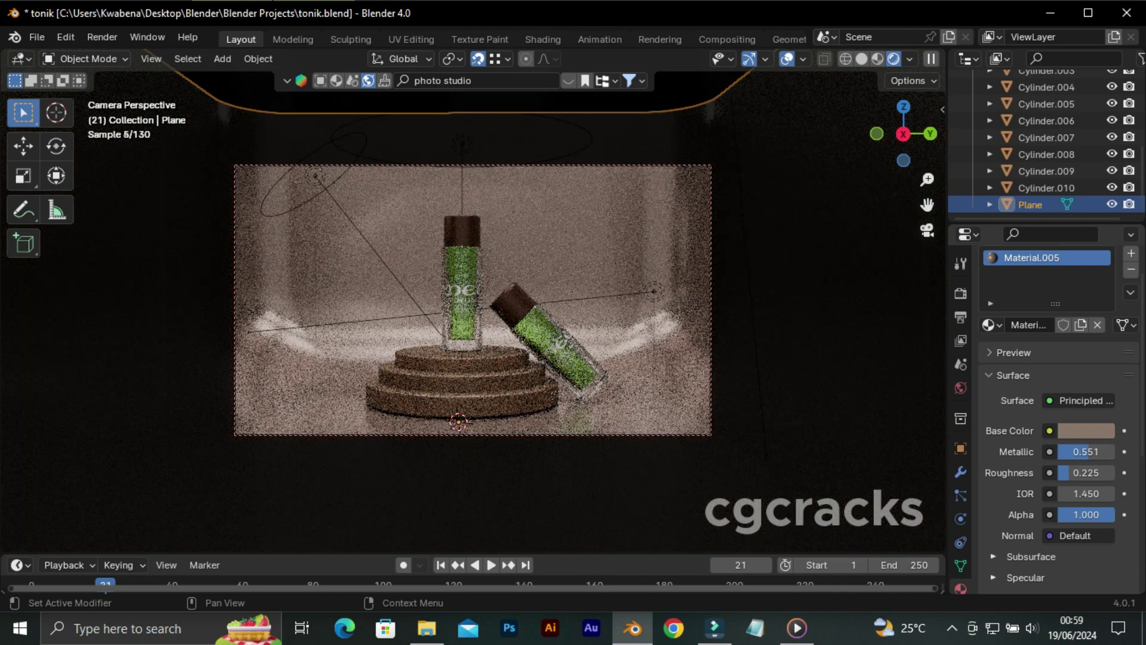
Give podium Cylinder.005 a pale pink base colour of about HSV 0.042/0.177/0.864
{"action": "left_click", "coordinate": [463, 373]}
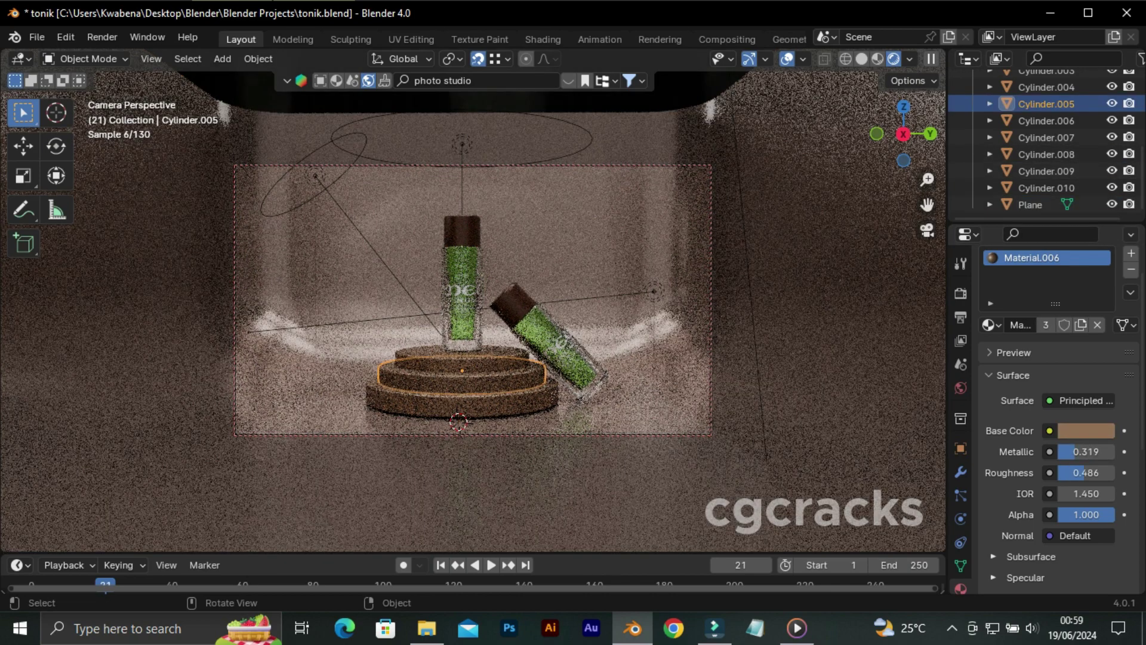
{"action": "left_click", "coordinate": [1087, 431]}
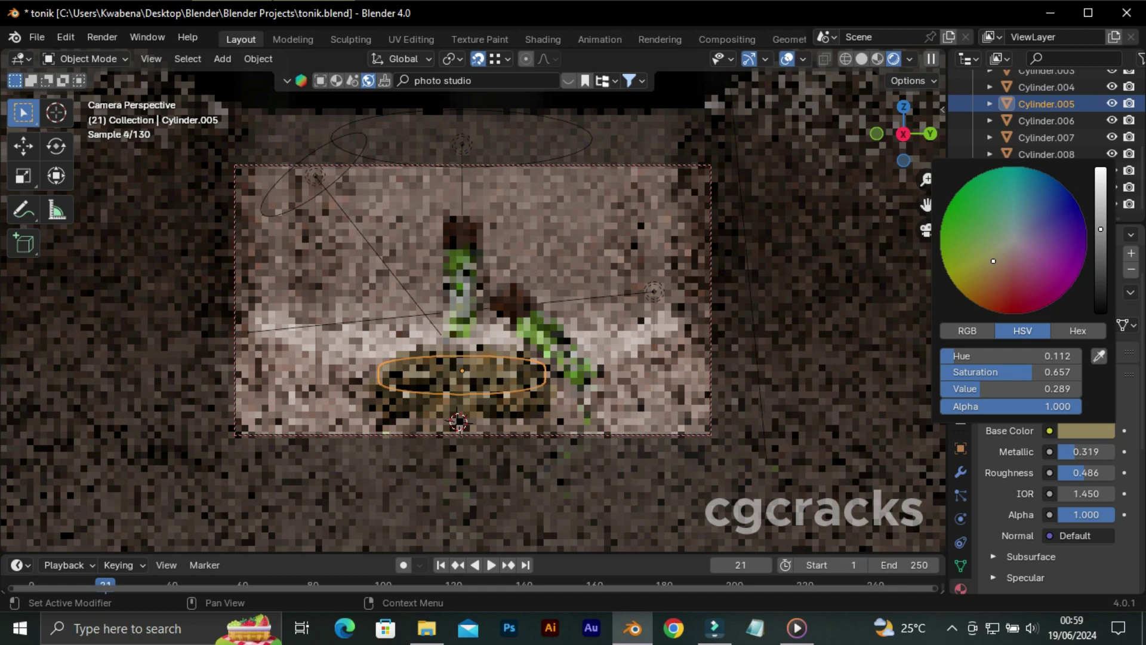
{"action": "left_click_drag", "start_coordinate": [1101, 228], "coordinate": [1101, 175]}
{"action": "left_click_drag", "start_coordinate": [994, 261], "coordinate": [1012, 245]}
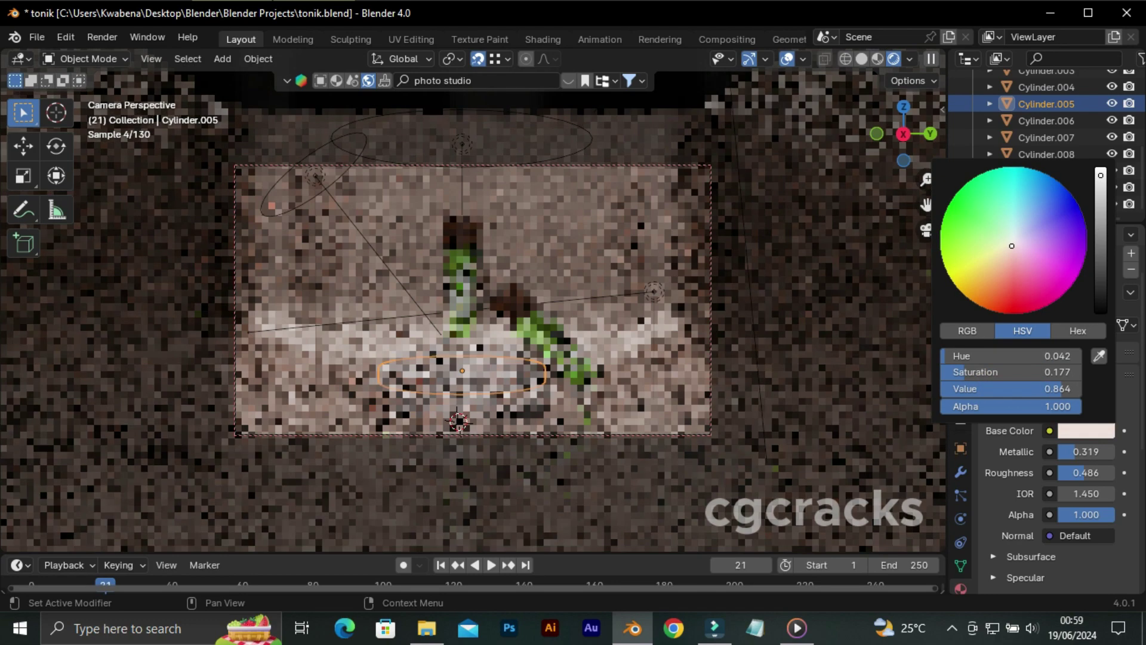